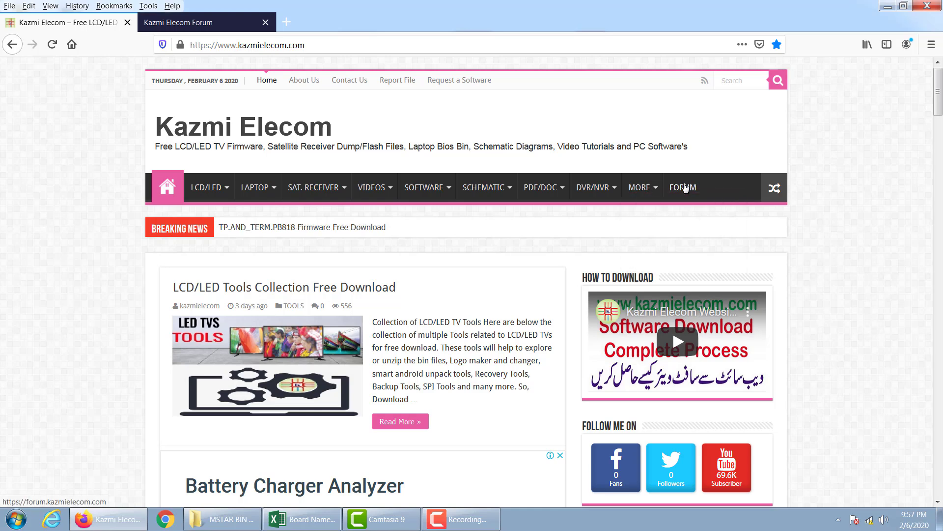
View the Kazmi Elecom forum page, return to the main website and minimize the browser
click(193, 22)
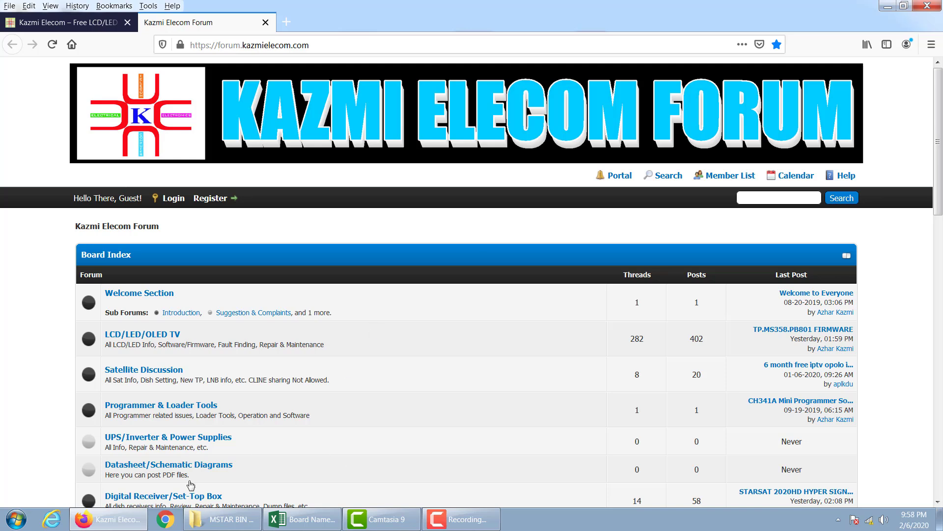
click(87, 23)
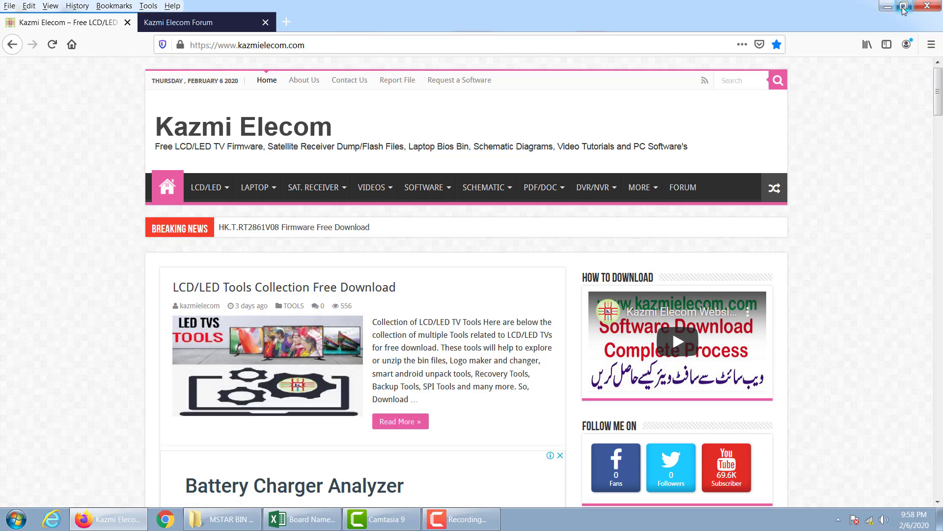
click(888, 8)
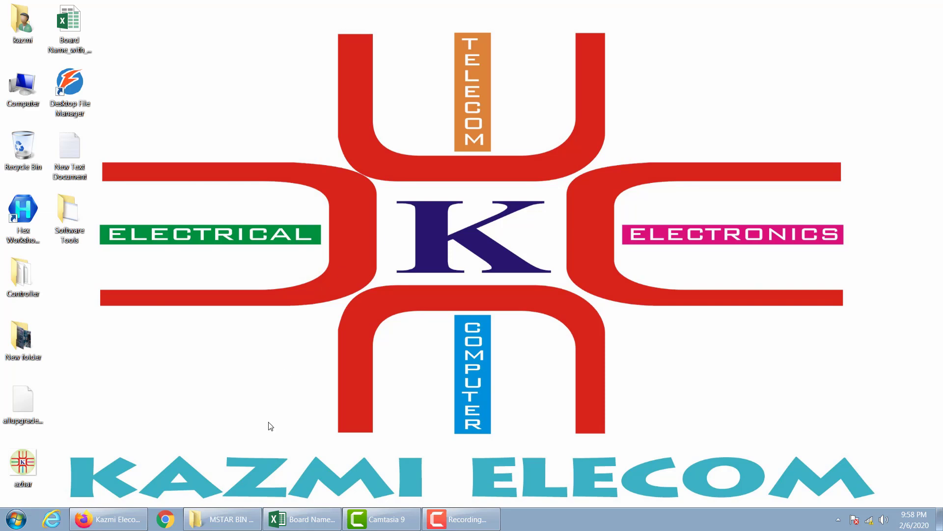
Switch to the MSTAR BIN TOOL folder and look over its tool folders and firmware files
mouse_move(233, 522)
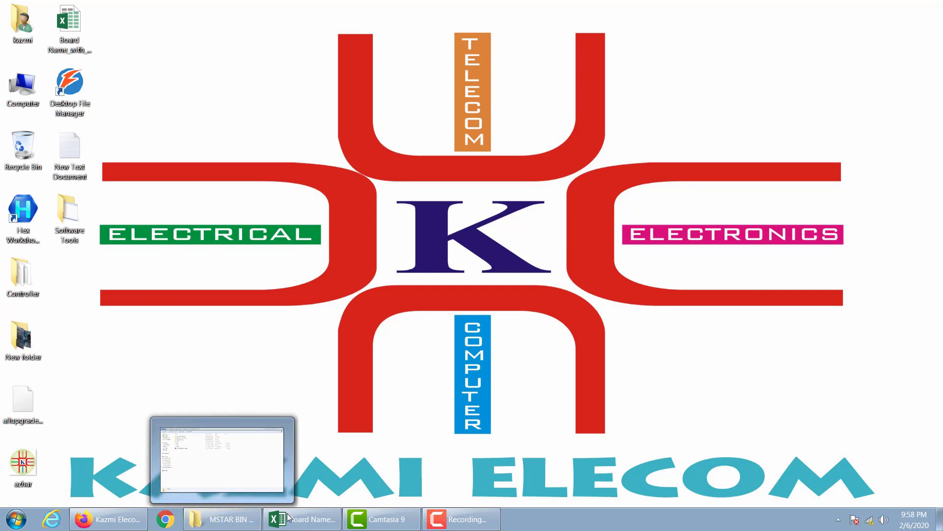
click(234, 524)
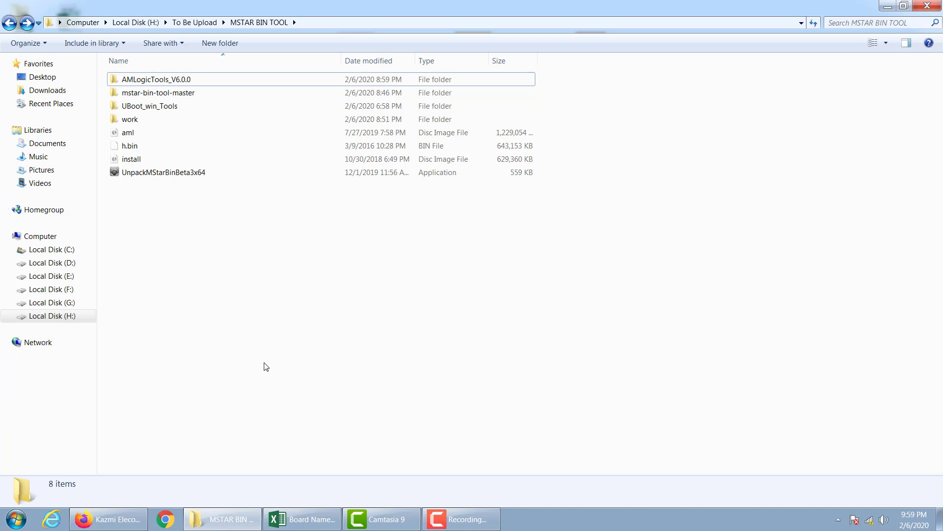
drag(223, 257, 118, 75)
click(311, 307)
Switch to the Board Name_with_BIN Name workbook and examine the board names and firmware file names in A1:B11
click(299, 523)
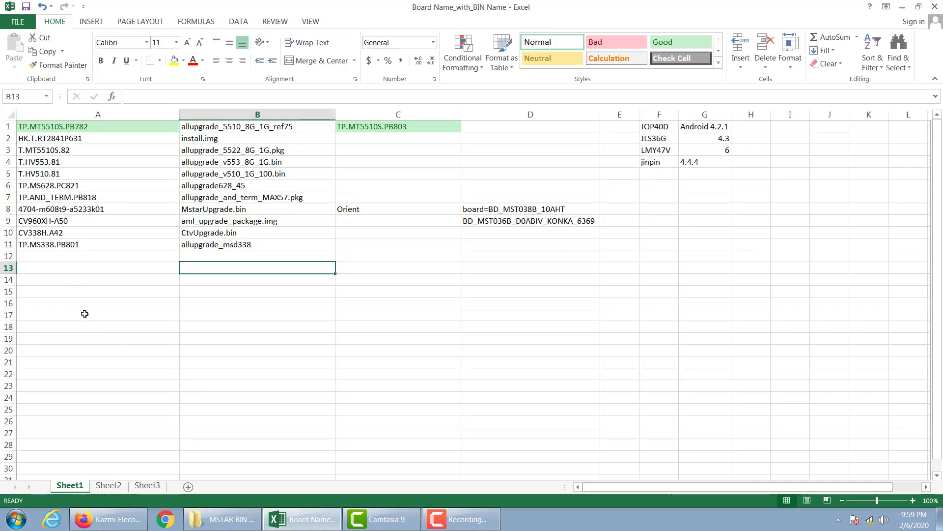
click(67, 259)
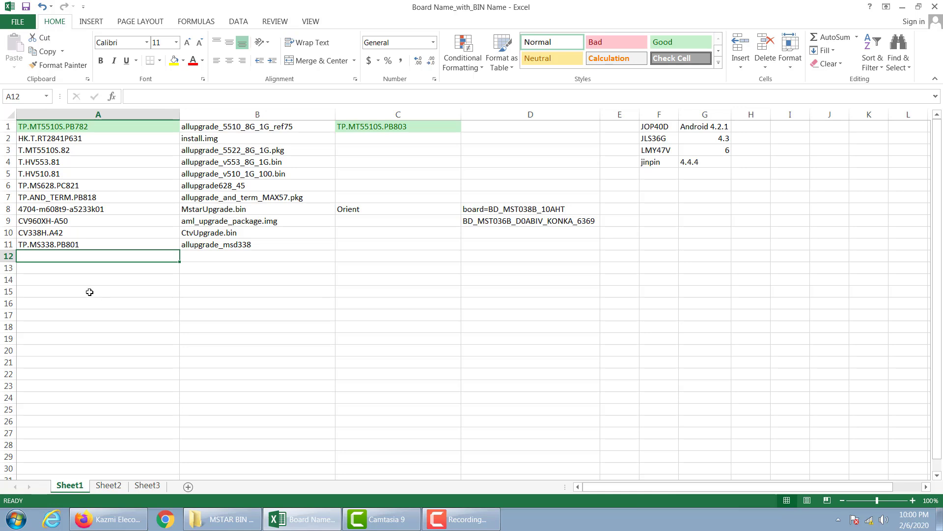
click(87, 283)
click(99, 247)
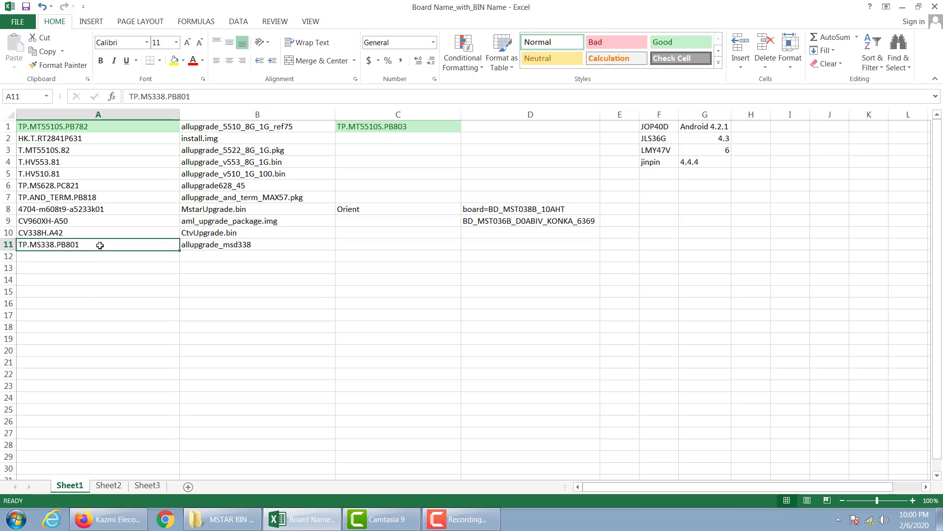
click(284, 245)
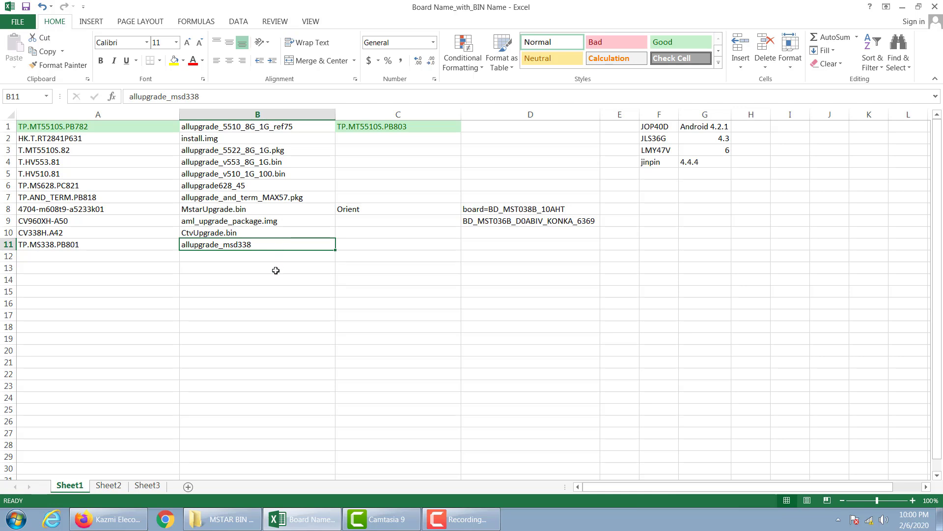
click(274, 257)
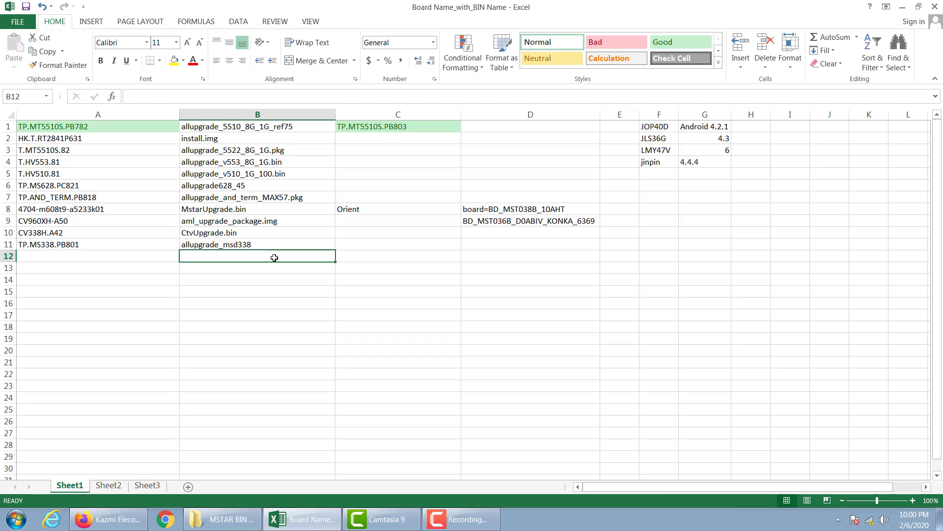
click(122, 126)
drag(122, 127, 231, 249)
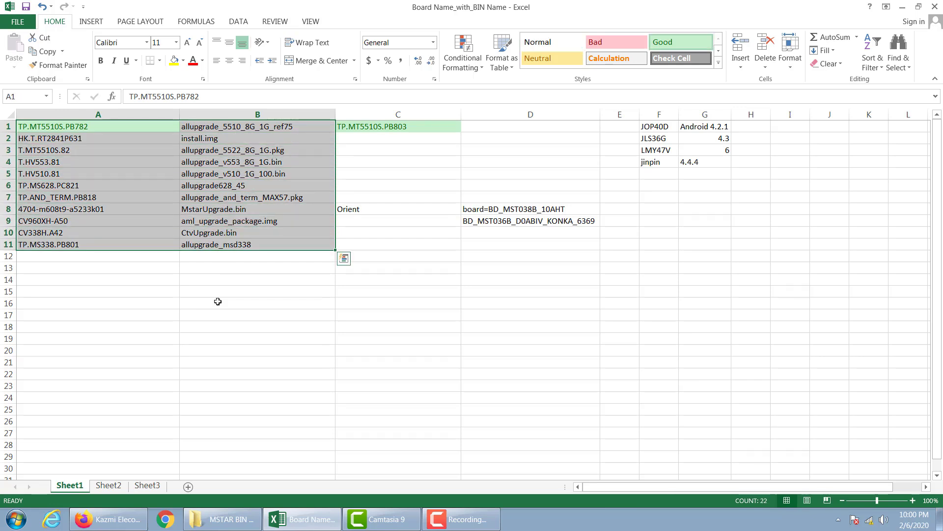
click(231, 290)
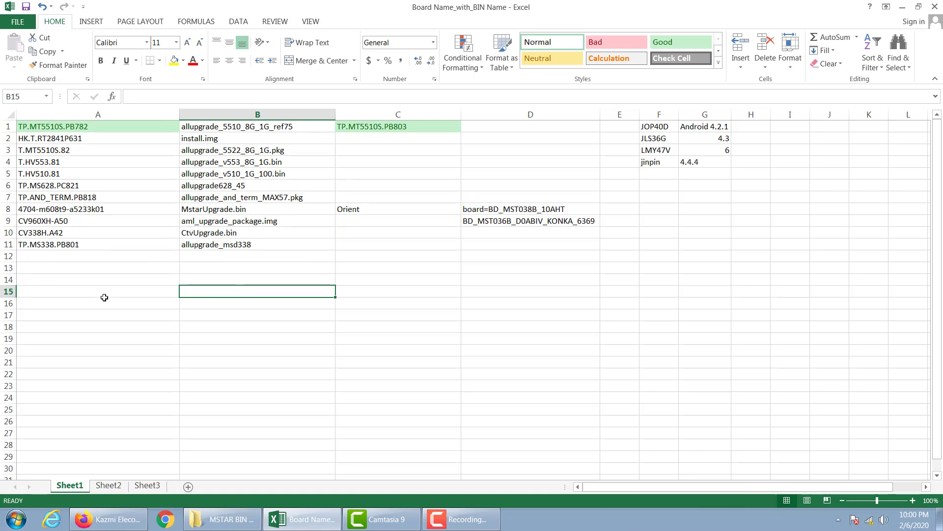
click(103, 268)
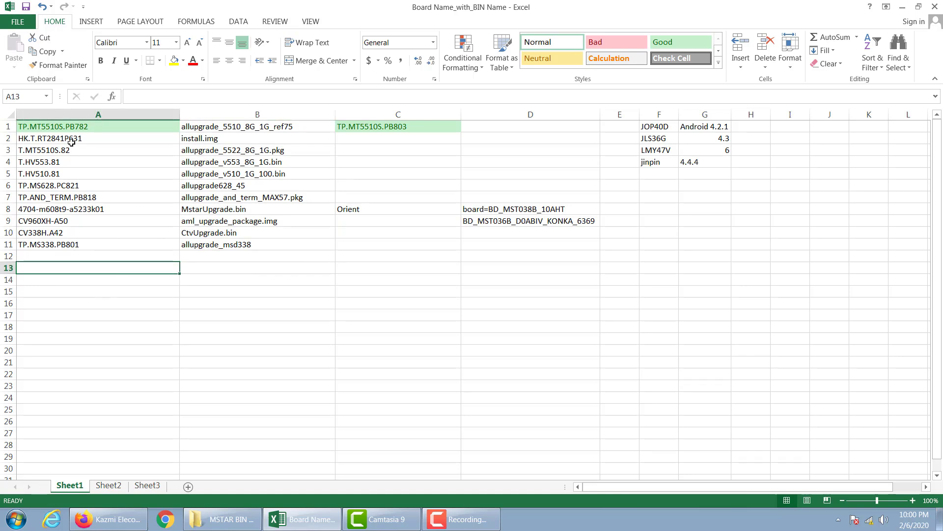
Compare the two board names in A1 and C1 with the firmware file name in B1
key(ctrl+Up)
key(ctrl+Up)
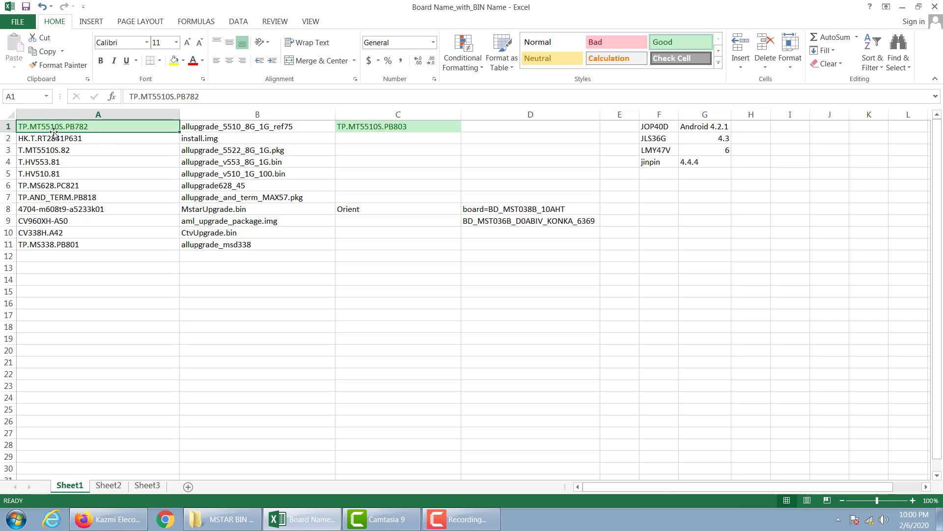
click(220, 127)
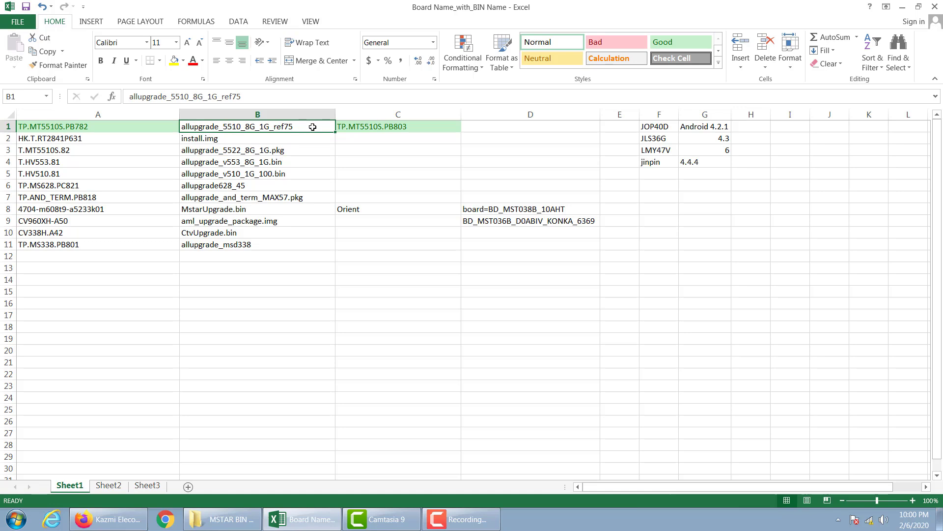
click(376, 126)
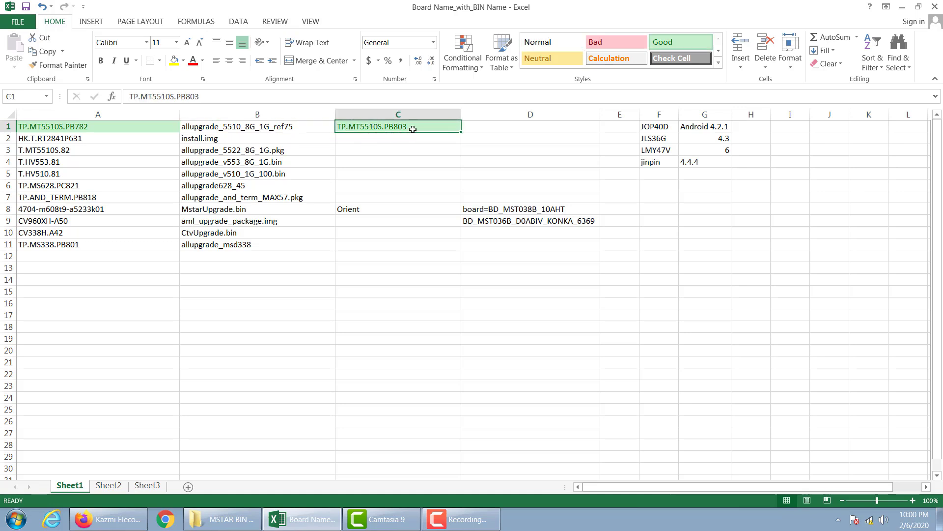
click(112, 128)
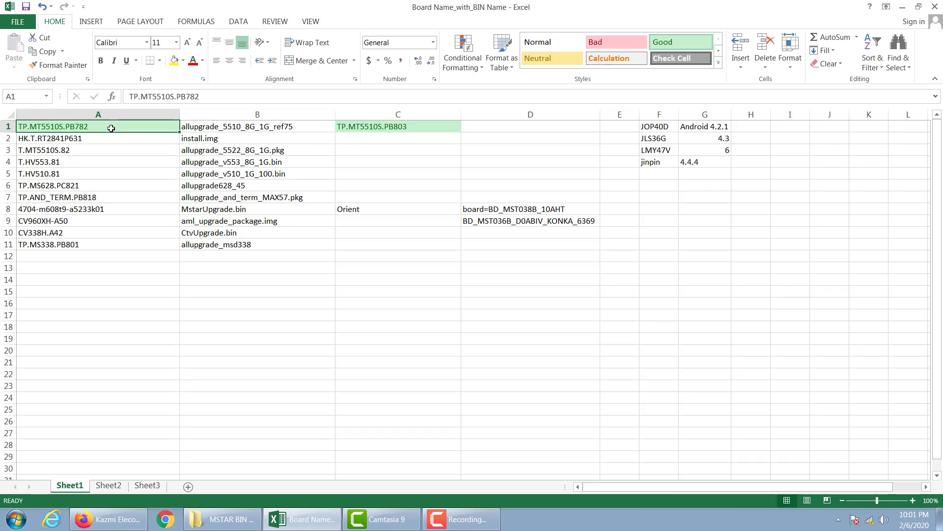
click(412, 127)
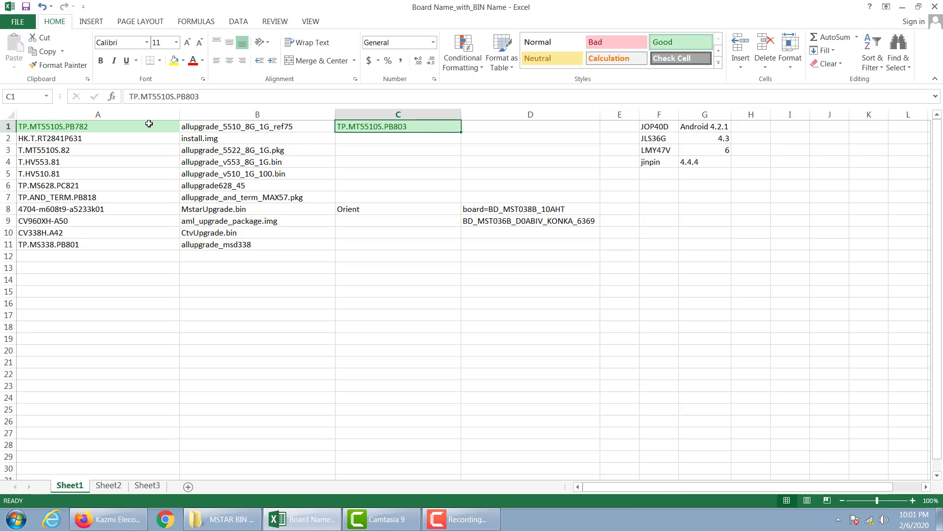
click(303, 127)
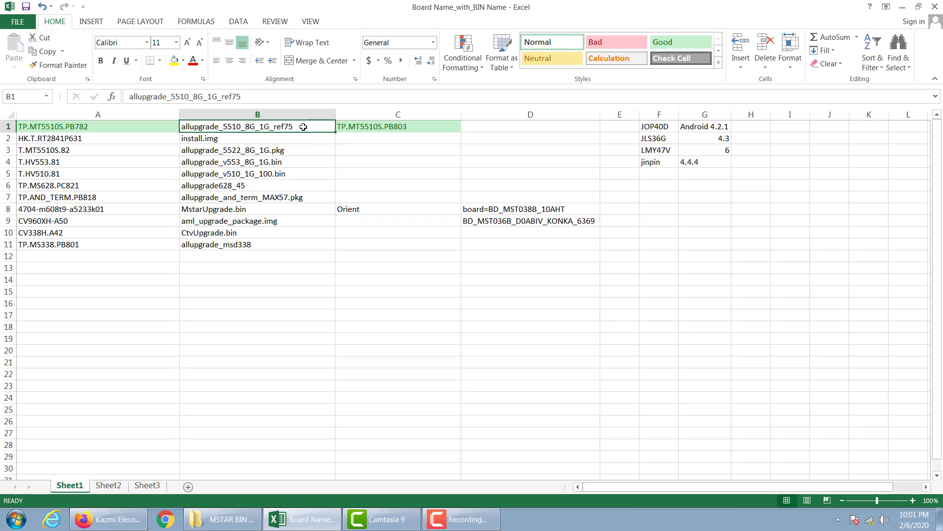
click(414, 127)
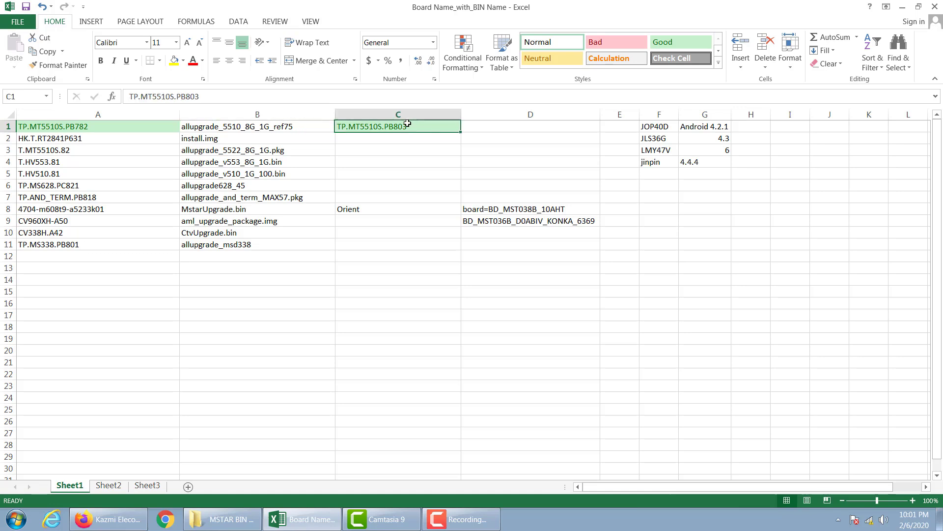
click(111, 127)
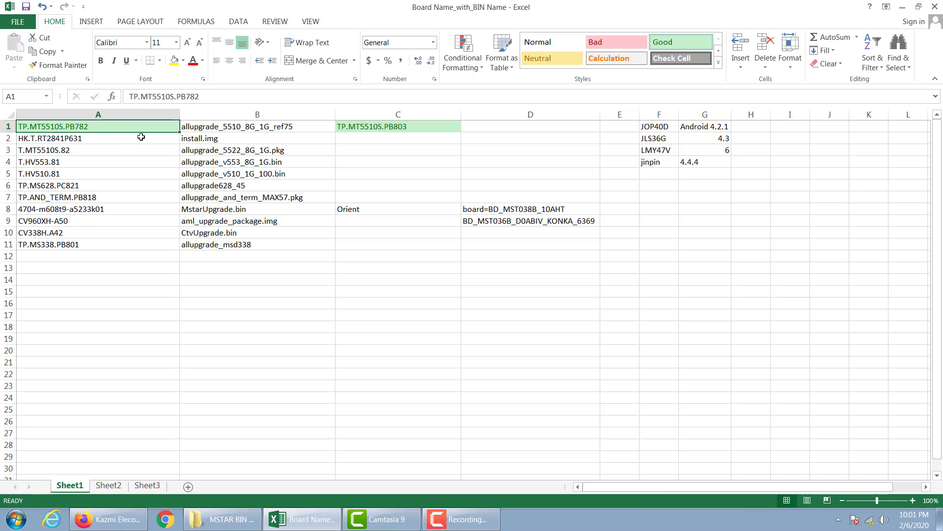
click(300, 130)
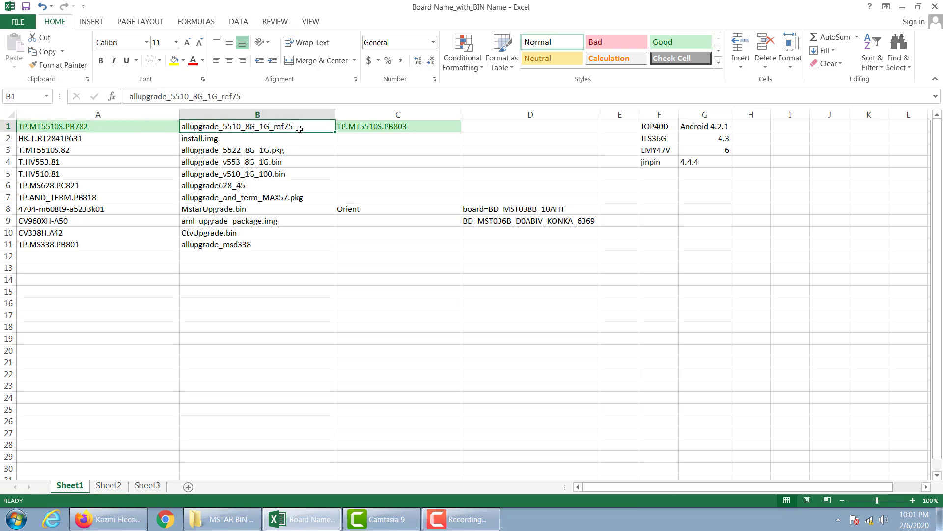
Examine the board names in rows 2, 3, 11, 10 and 9 alongside their firmware file names in column B
click(99, 138)
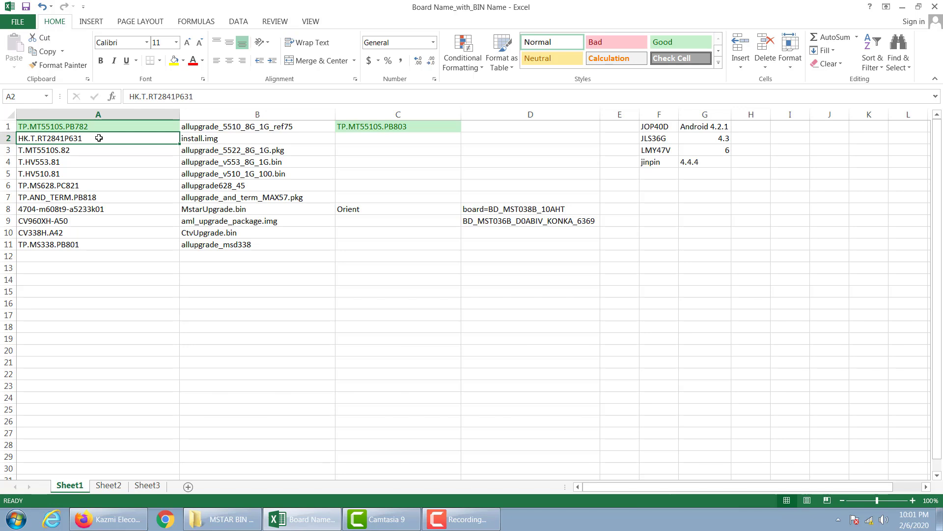
click(229, 138)
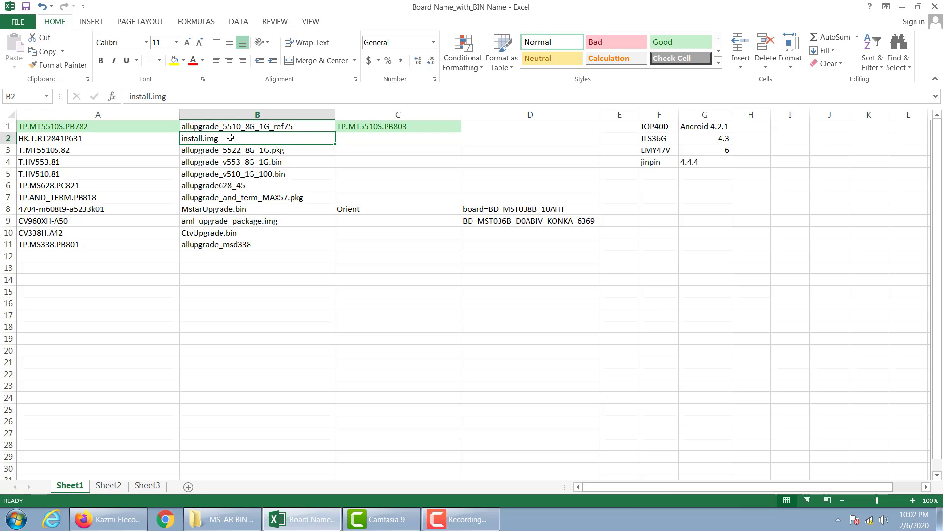
click(103, 152)
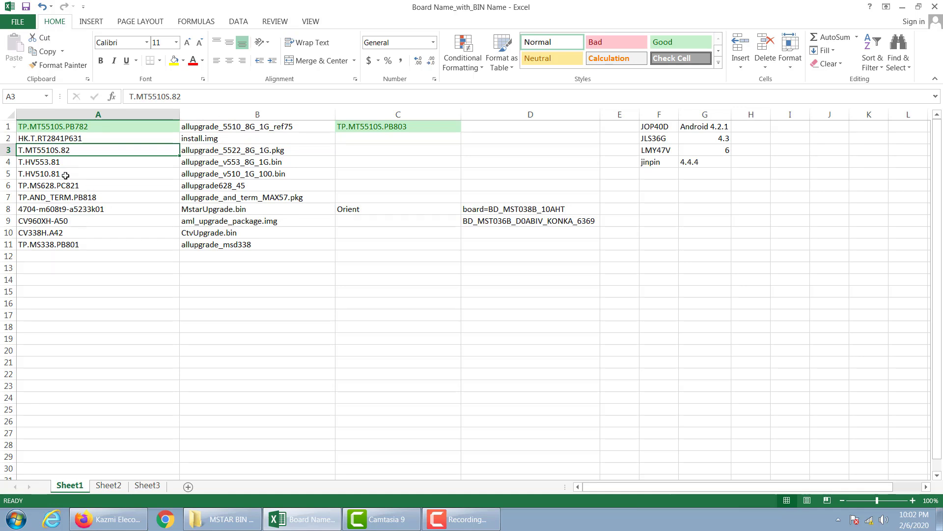
click(90, 244)
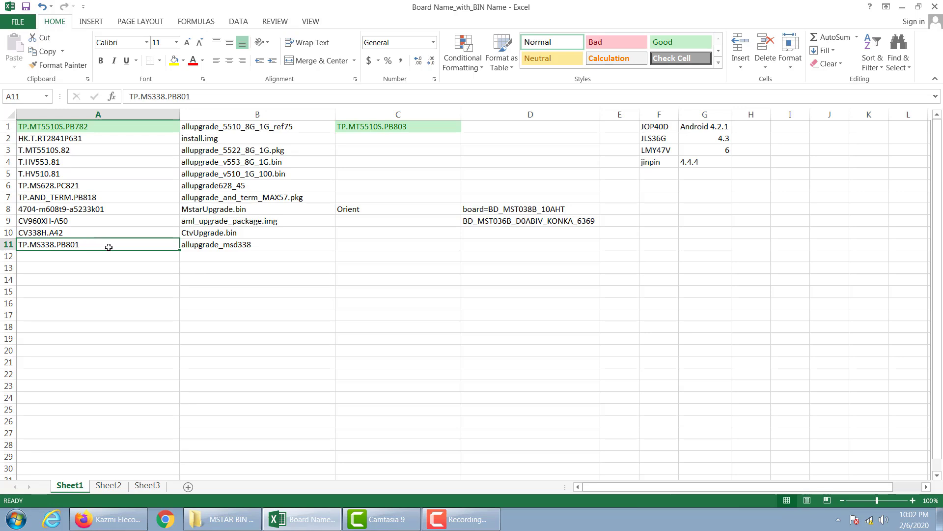
click(270, 244)
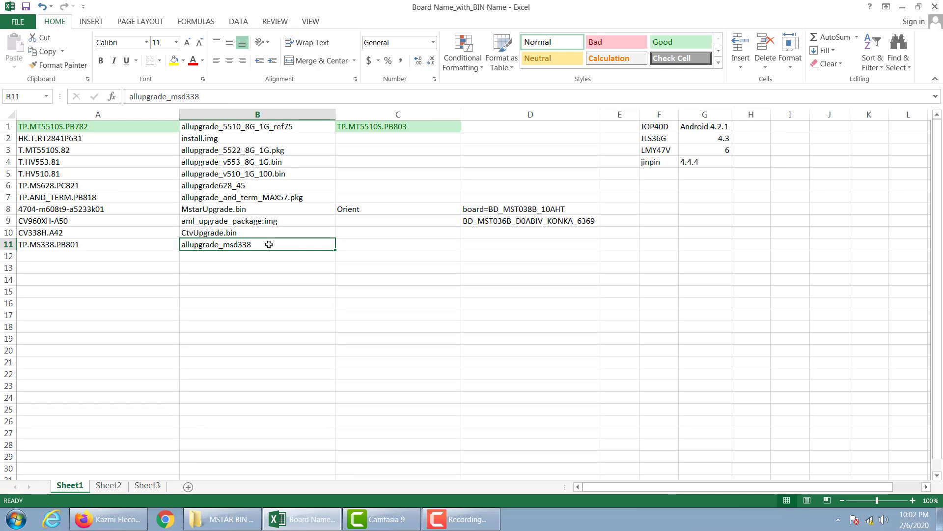
click(88, 231)
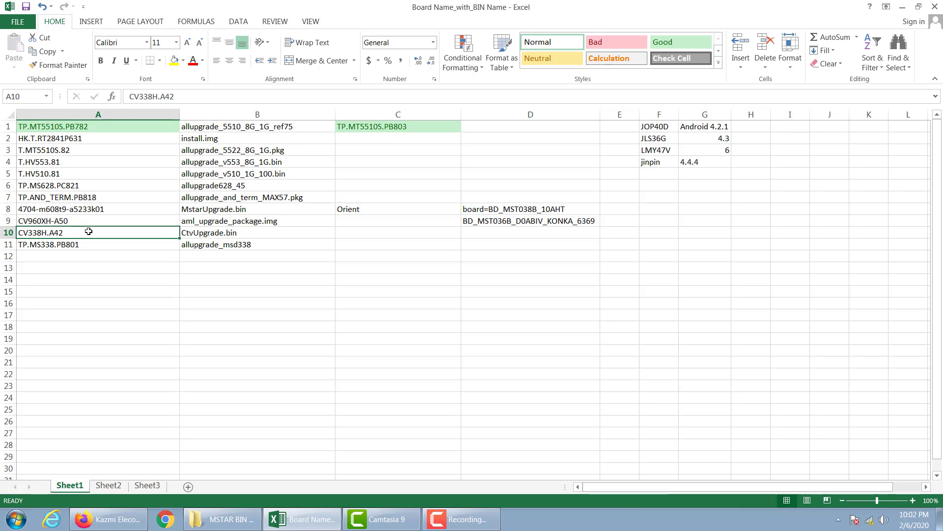
click(248, 233)
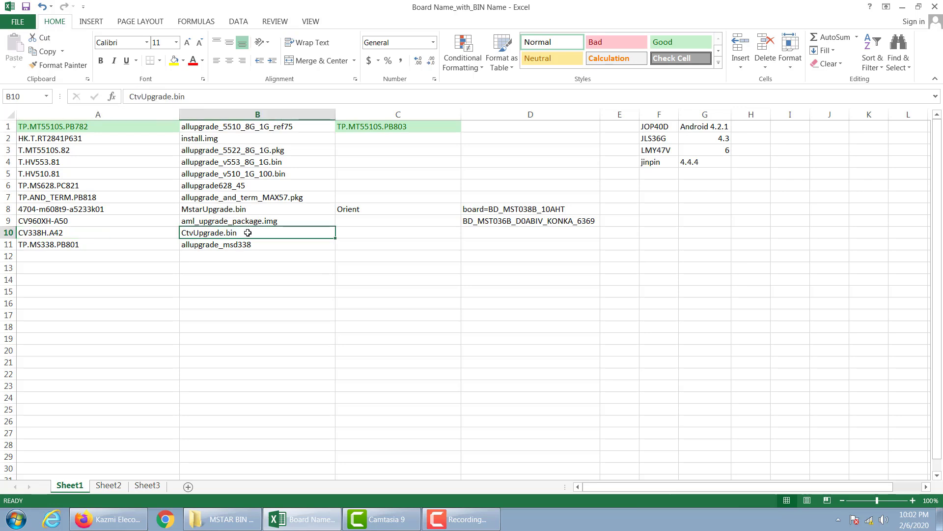
click(59, 233)
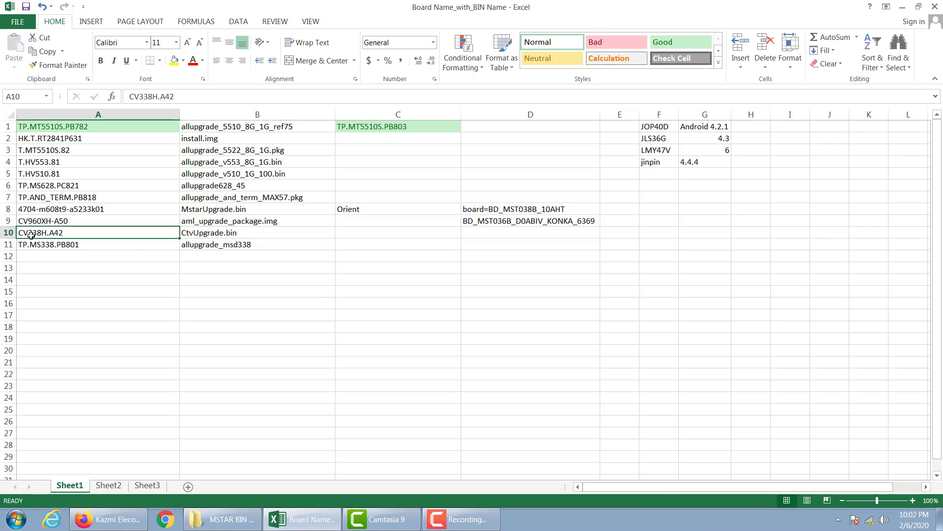
click(76, 220)
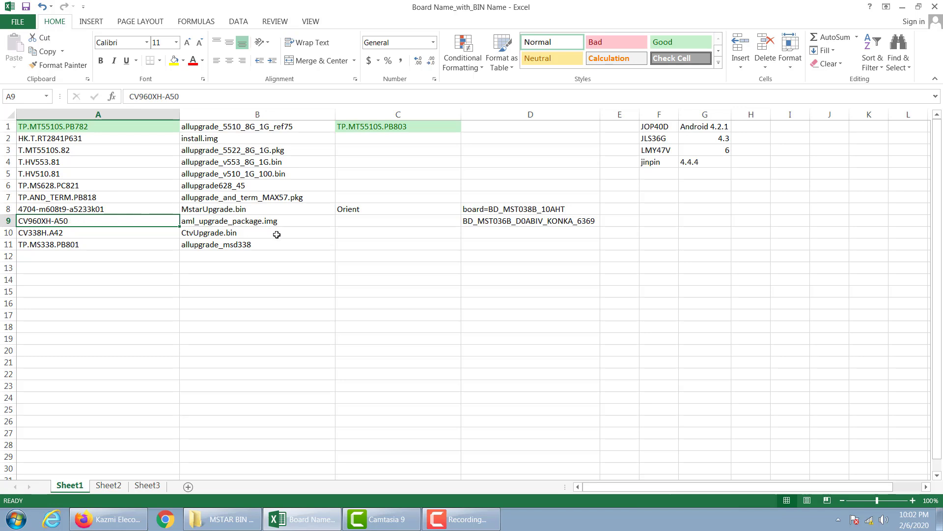
click(296, 218)
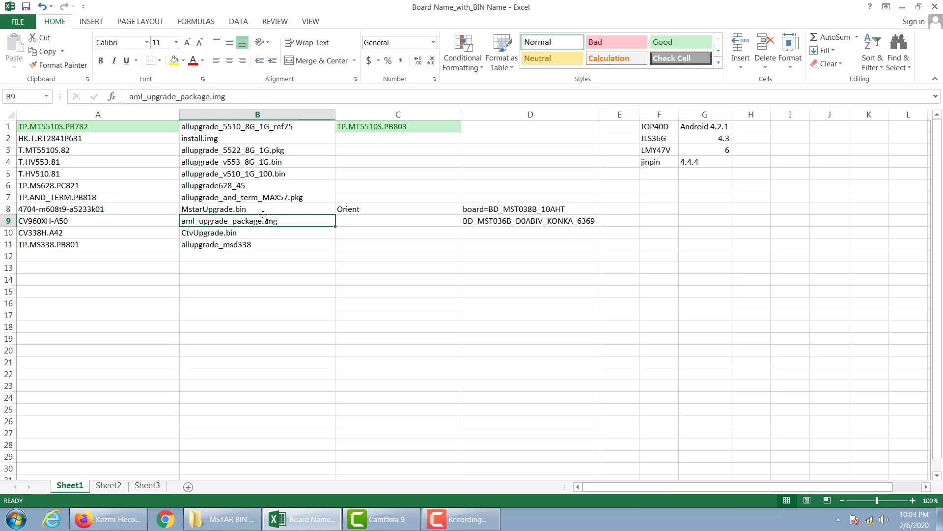
Review the full list of firmware file names in B1:B11 and the last board name in A11
drag(309, 126, 287, 246)
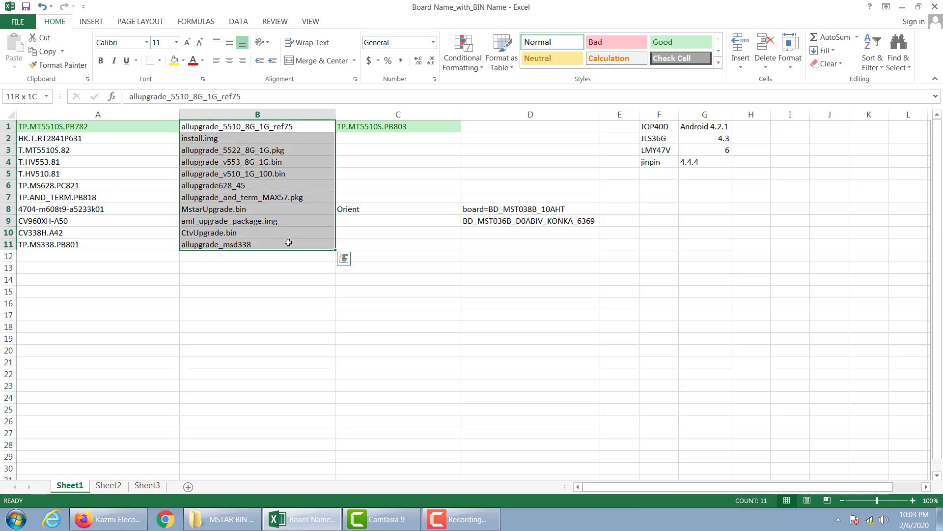
click(266, 256)
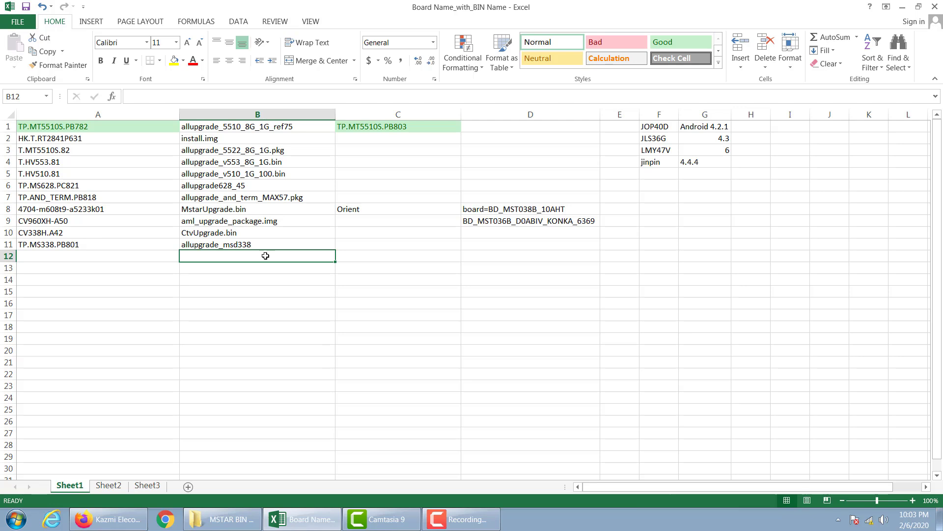
click(123, 244)
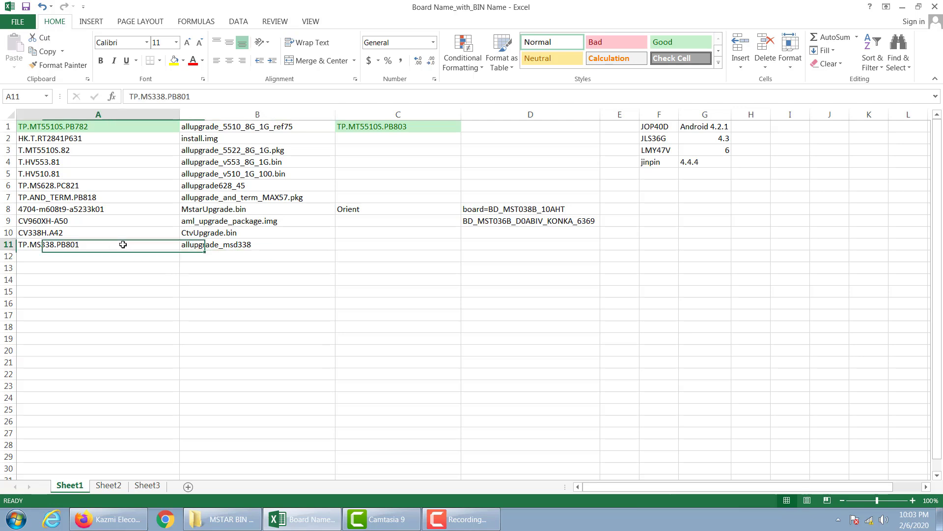
Examine the firmware file name in B11 and the Android version codes in F1:G4
click(268, 244)
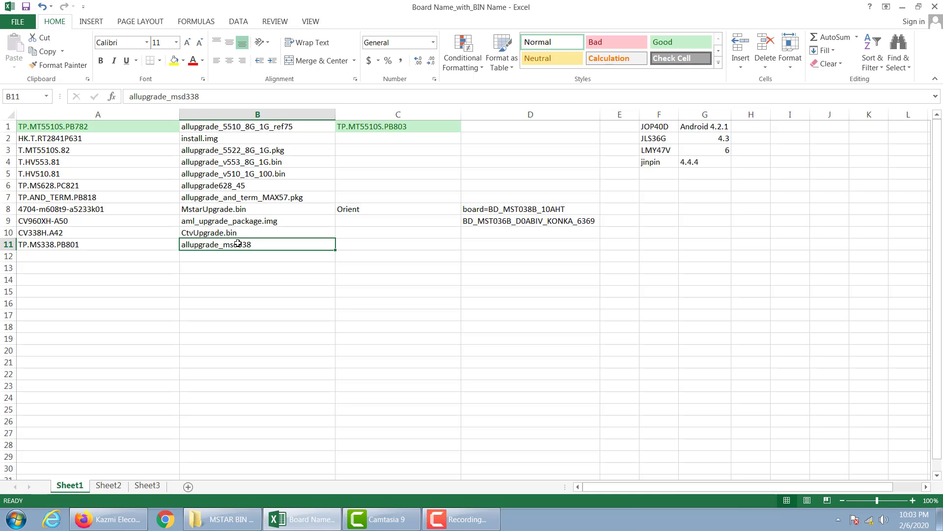
drag(649, 126, 729, 173)
click(719, 211)
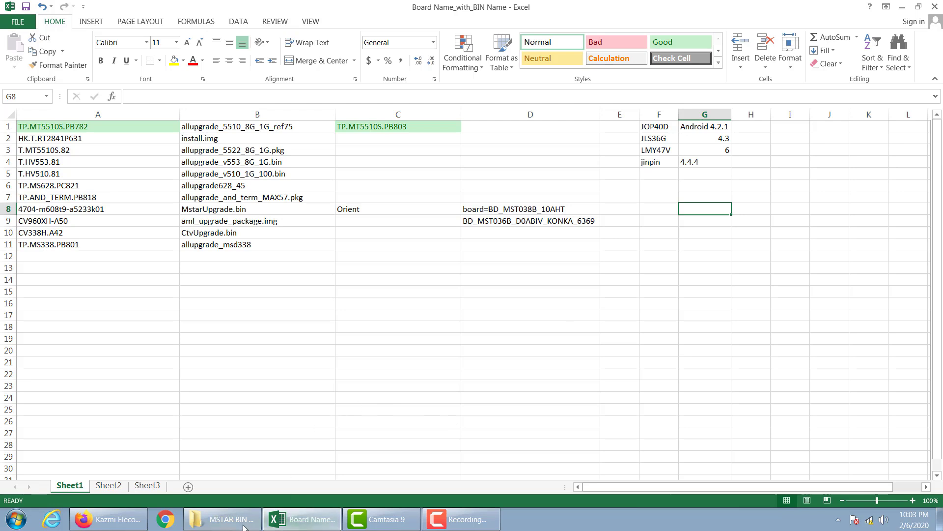
Glance at the MSTAR BIN TOOL folder, return to the workbook and compare the board name in A11 with the file name in B11
click(226, 525)
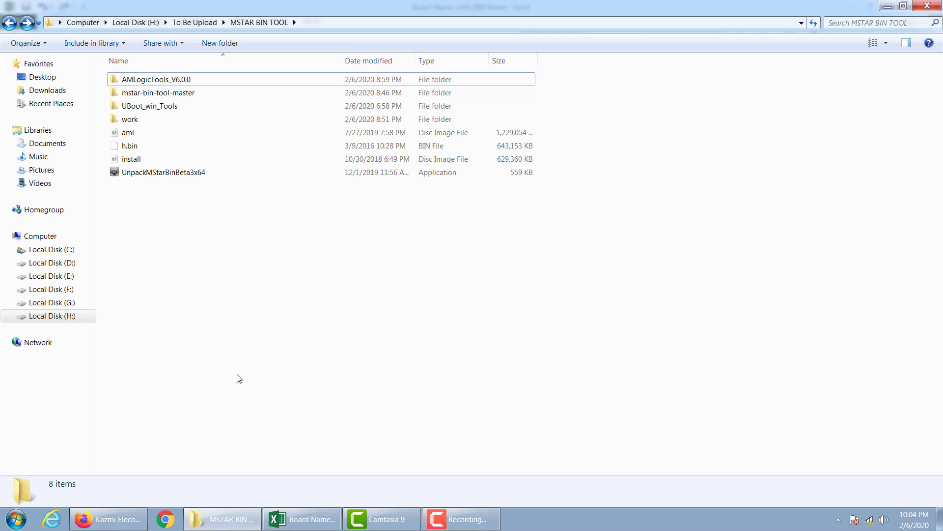
click(302, 519)
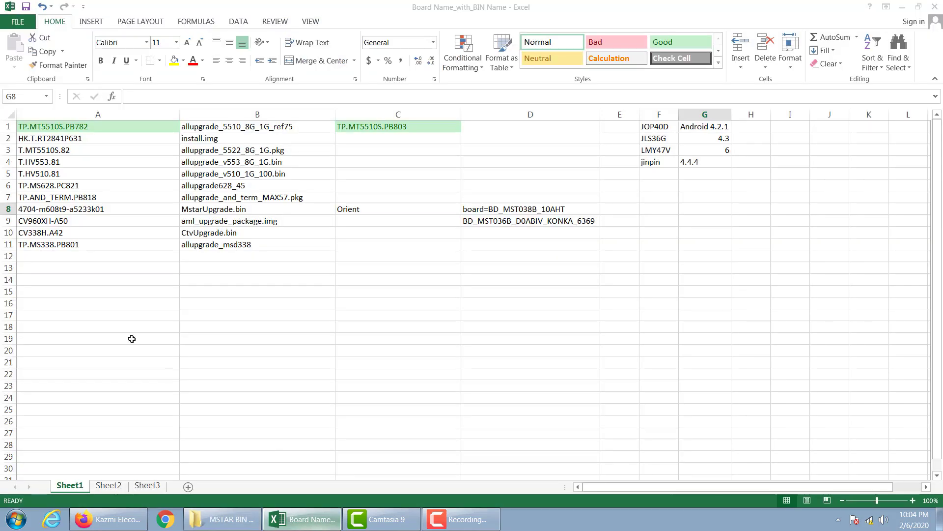
drag(113, 243, 242, 247)
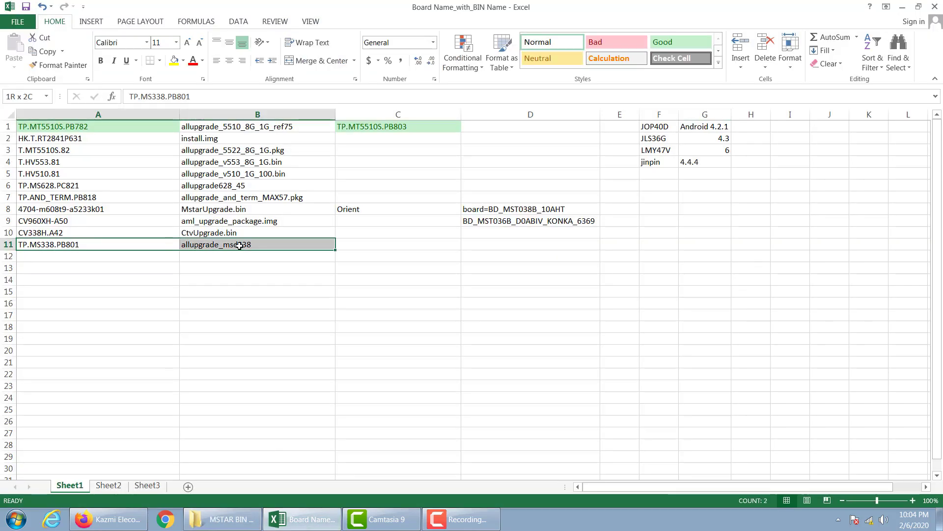
click(249, 269)
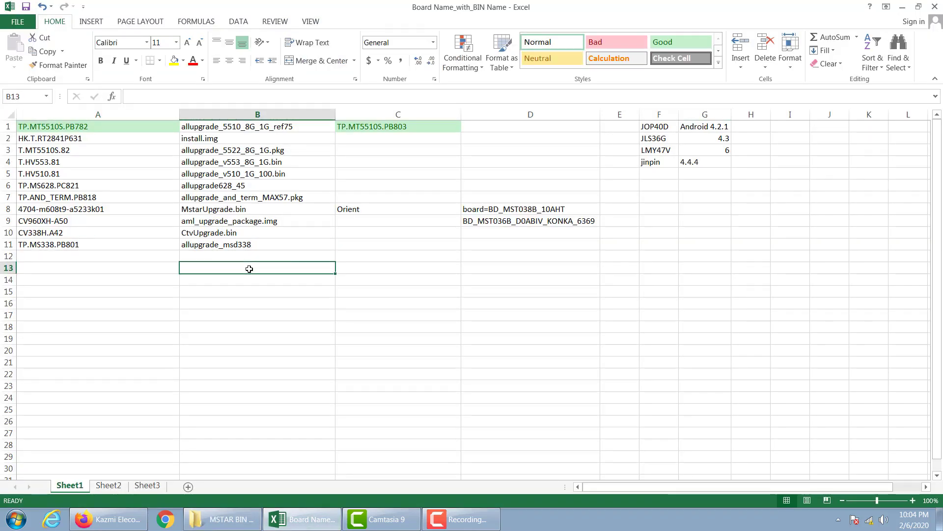
click(152, 244)
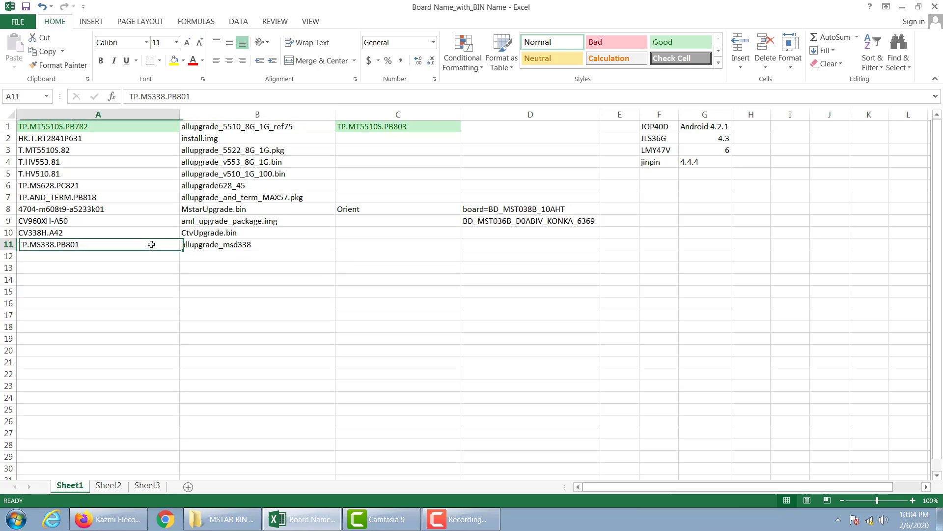
click(153, 253)
drag(153, 246, 203, 247)
click(214, 262)
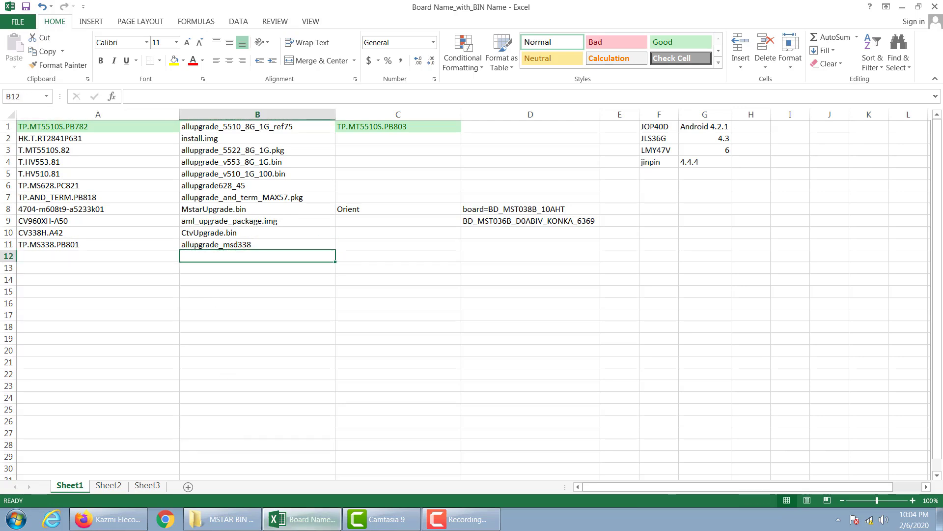
Return to the MSTAR BIN TOOL folder and inspect the firmware files install, aml and h.bin
click(291, 522)
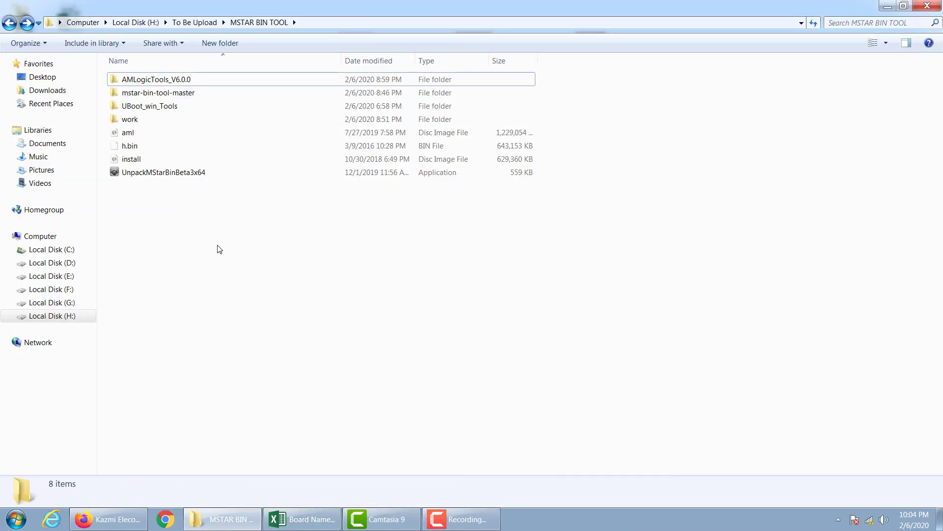
click(127, 161)
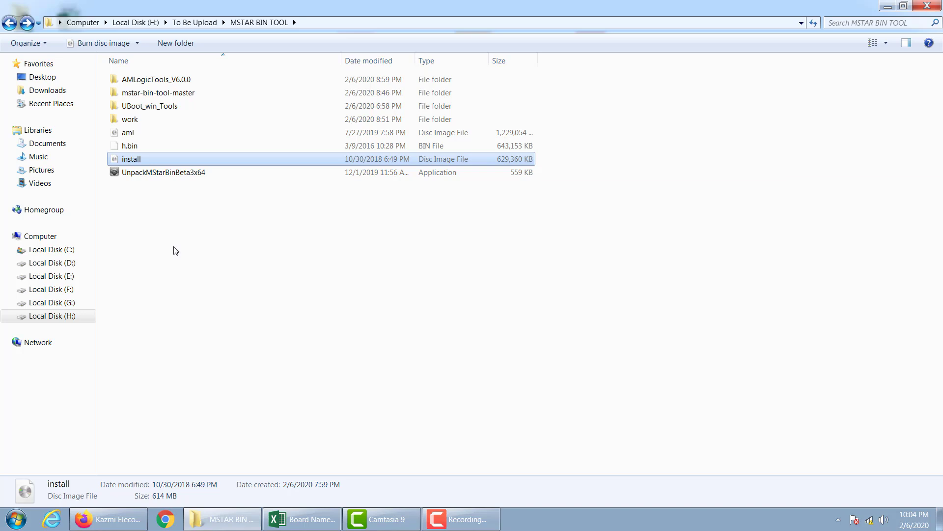
click(129, 133)
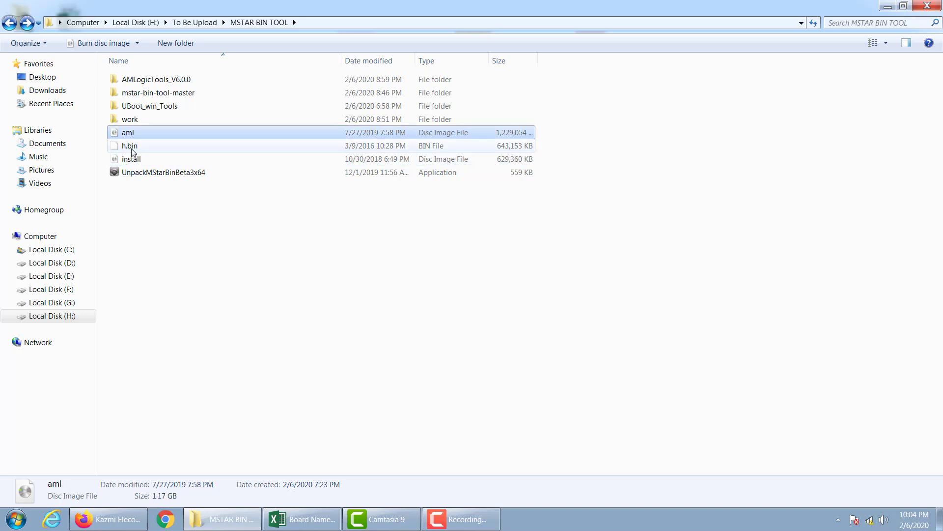
click(131, 146)
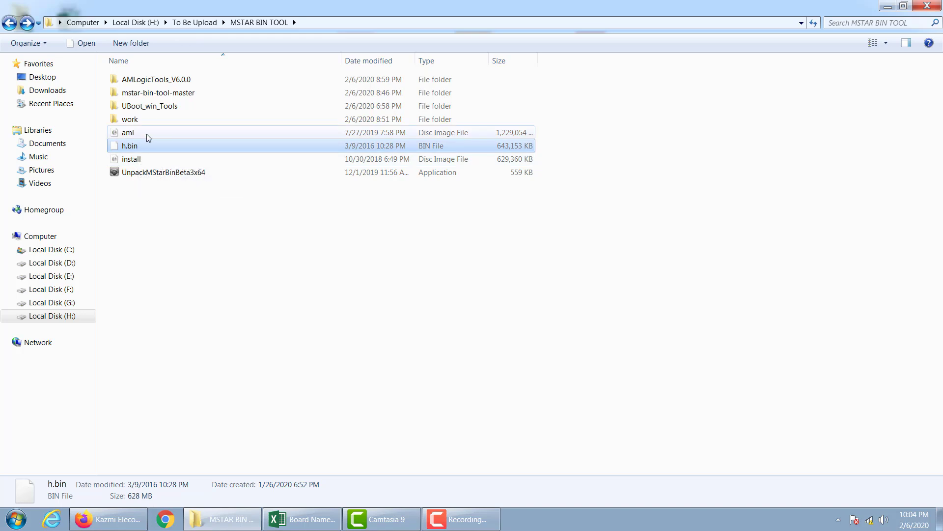
Look at the as.bin firmware file inside the mstar-bin-tool-master folder and return to the MSTAR BIN TOOL folder
double_click(183, 93)
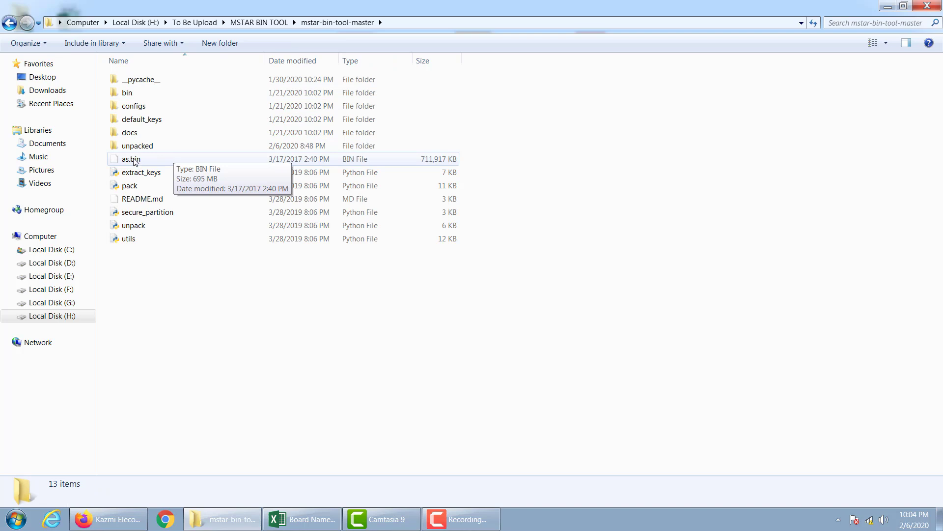
click(135, 162)
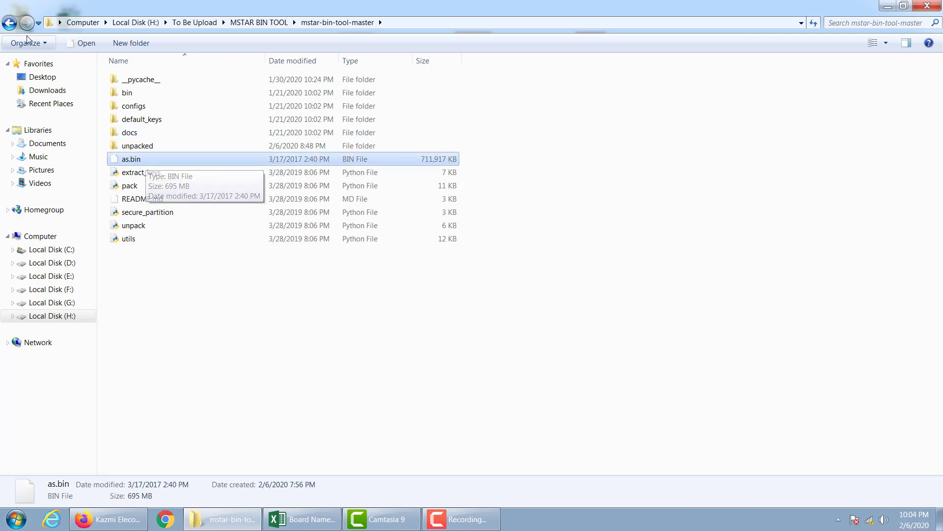
click(9, 23)
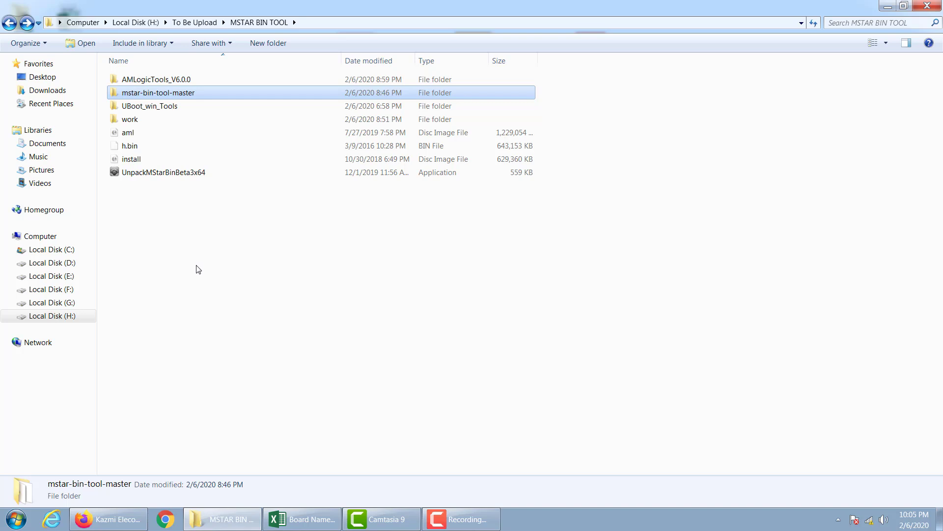
View the Kazmi Elecom home page in Firefox and return to the MSTAR BIN TOOL folder
click(120, 524)
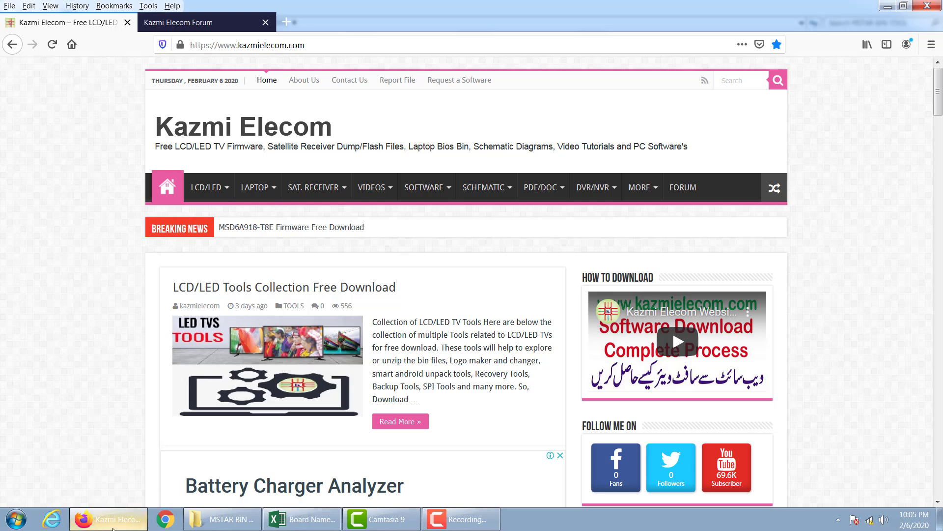
click(112, 526)
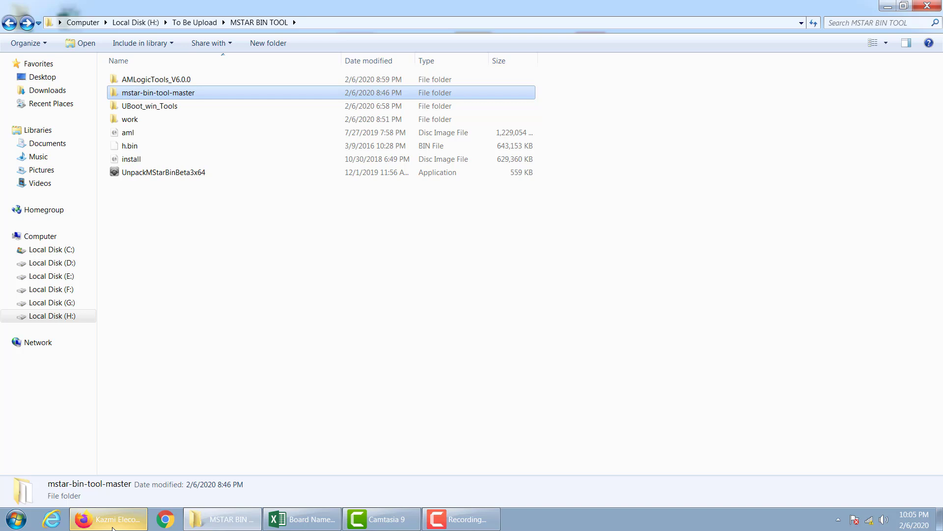
click(211, 287)
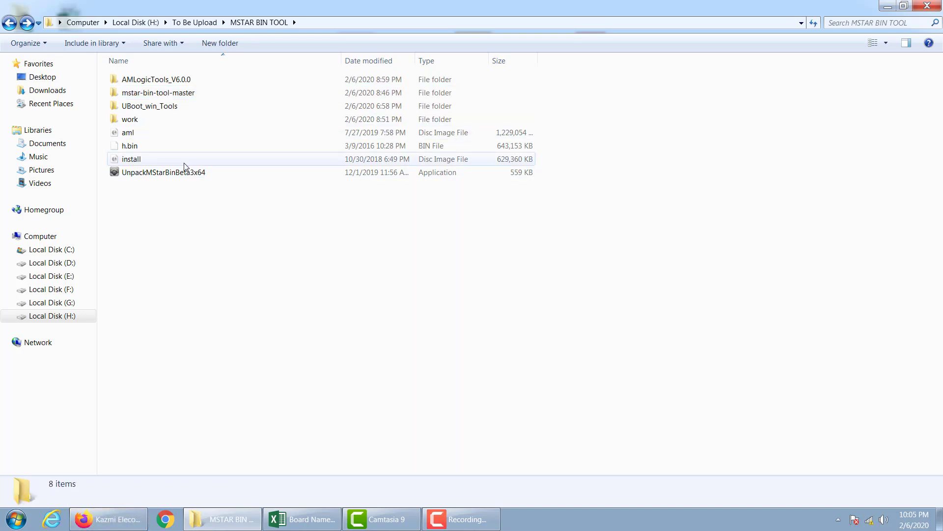
Review the unpacking tools UnpackMStarBinBeta3x64, mstar-bin-tool-master, AMLogicTools_V6.0.0 and UBoot_win_Tools in the folder
click(171, 177)
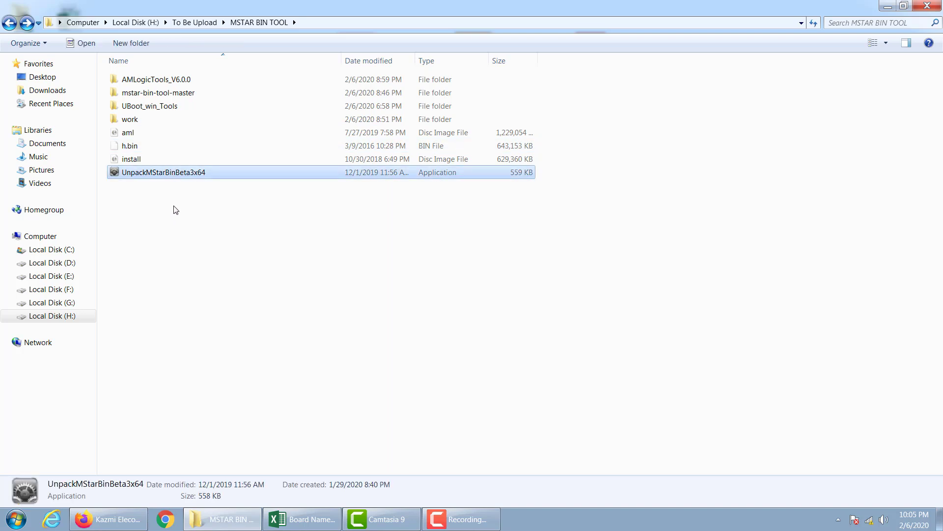
click(183, 96)
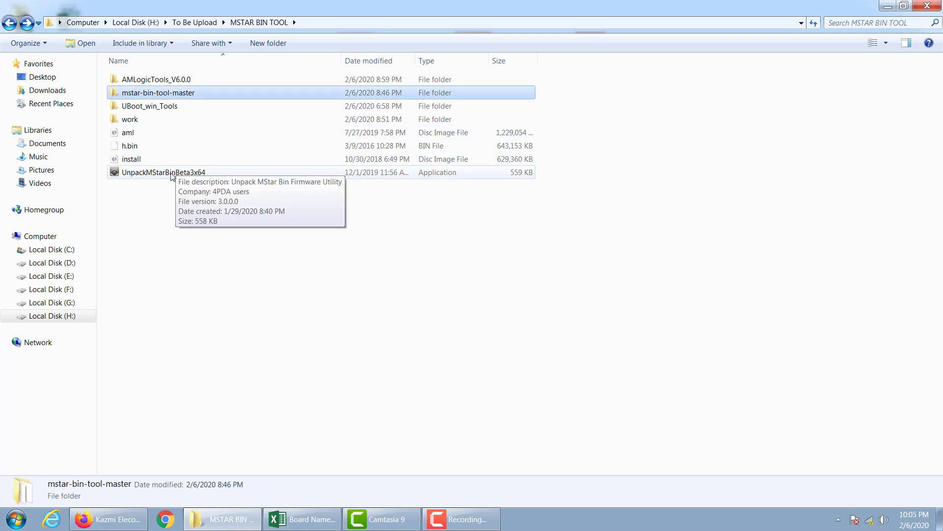
click(171, 175)
click(192, 95)
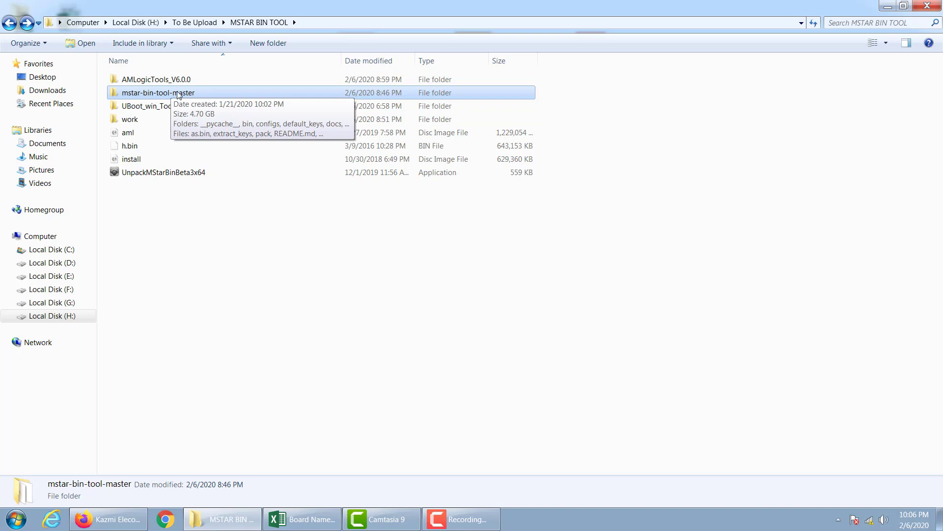
click(182, 79)
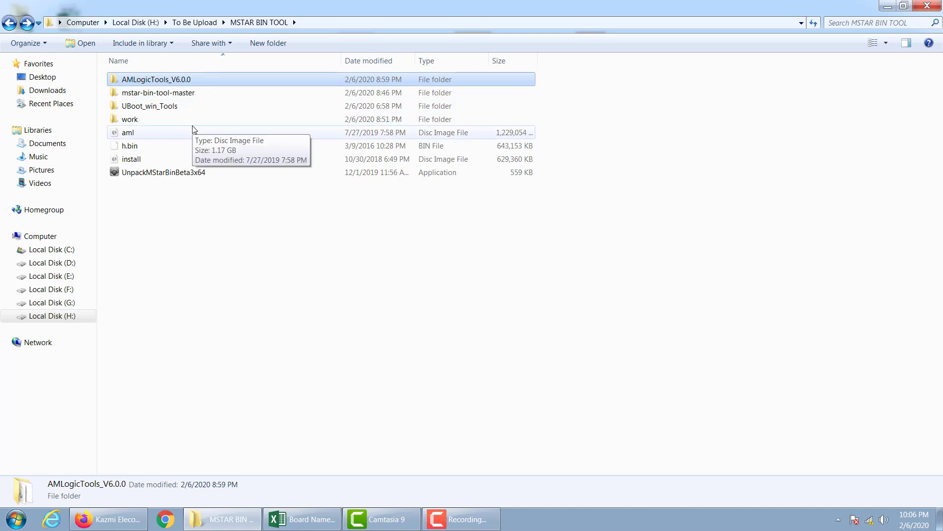
click(160, 106)
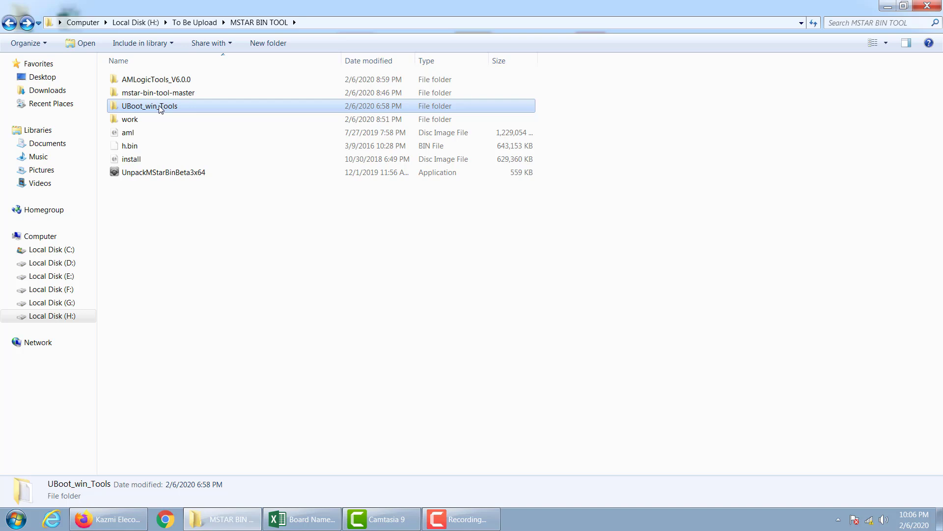
Permanently delete the work folder from the MSTAR BIN TOOL folder
click(135, 121)
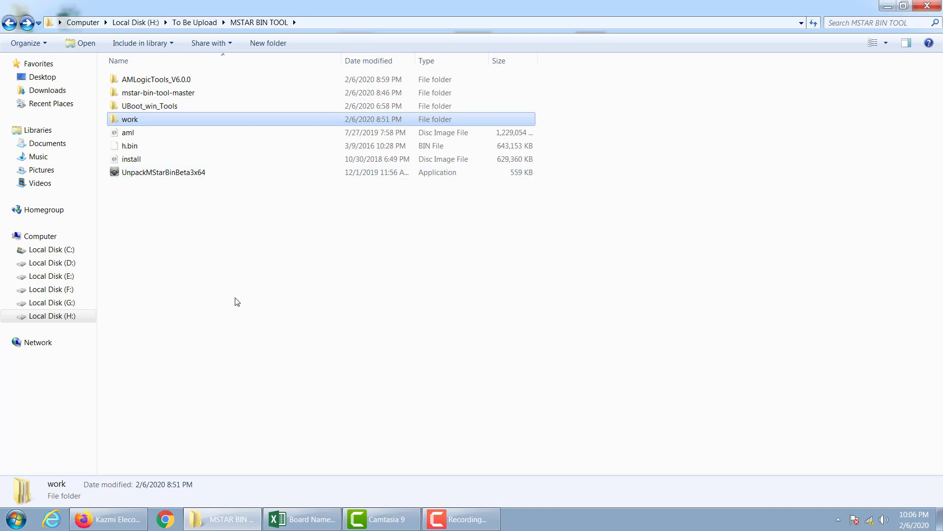
key(shift+Delete)
key(Return)
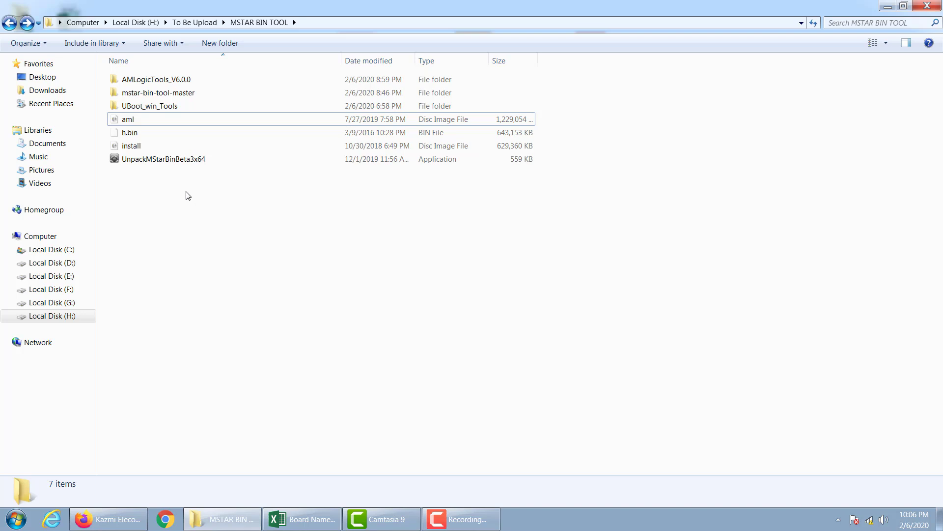
Launch the UnpackMStarBinBeta3x64 application and move its window slightly down over the folder
click(176, 162)
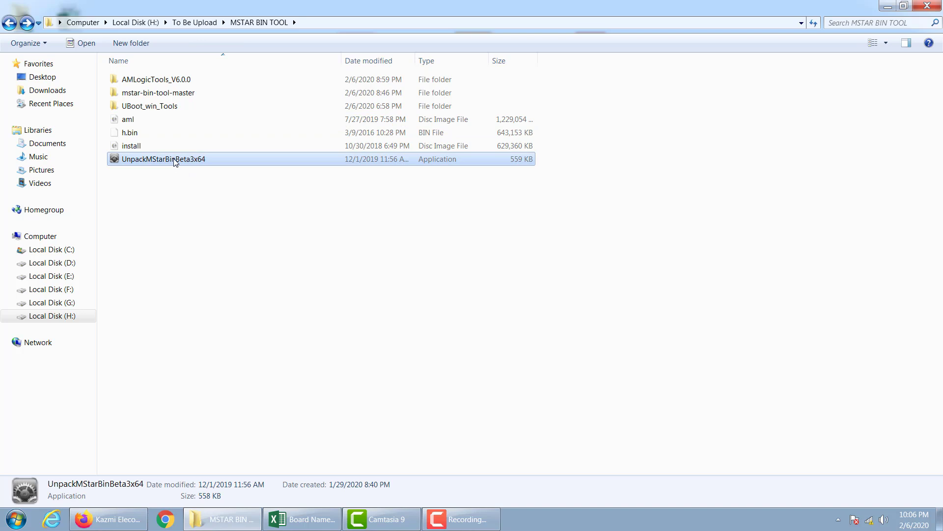
click(161, 200)
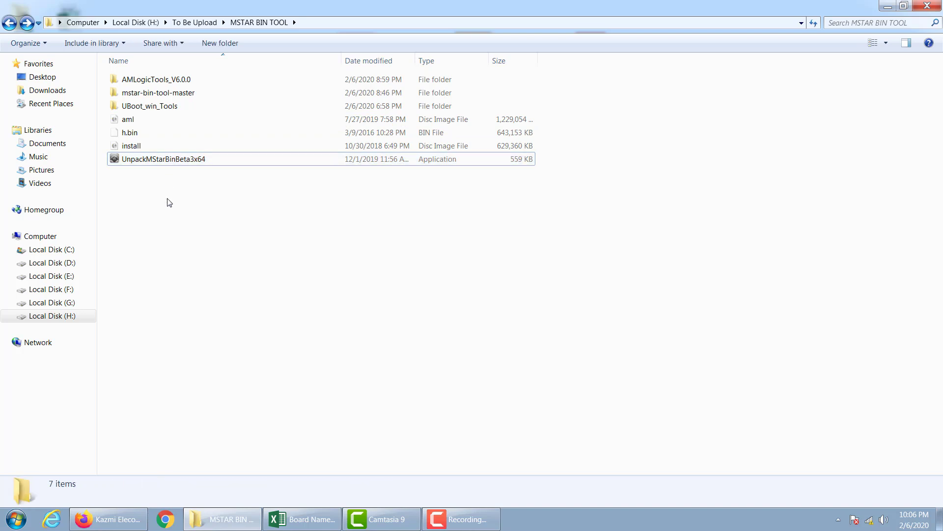
double_click(185, 162)
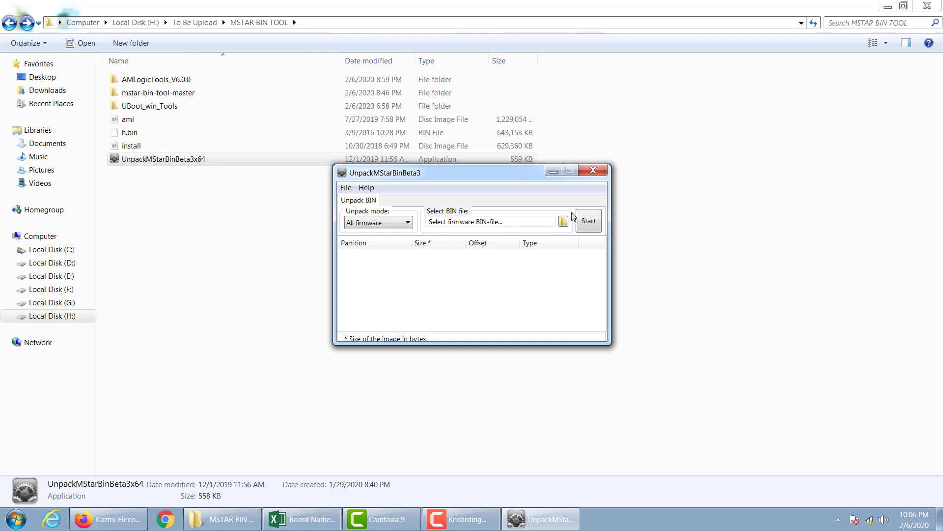
drag(501, 176, 480, 208)
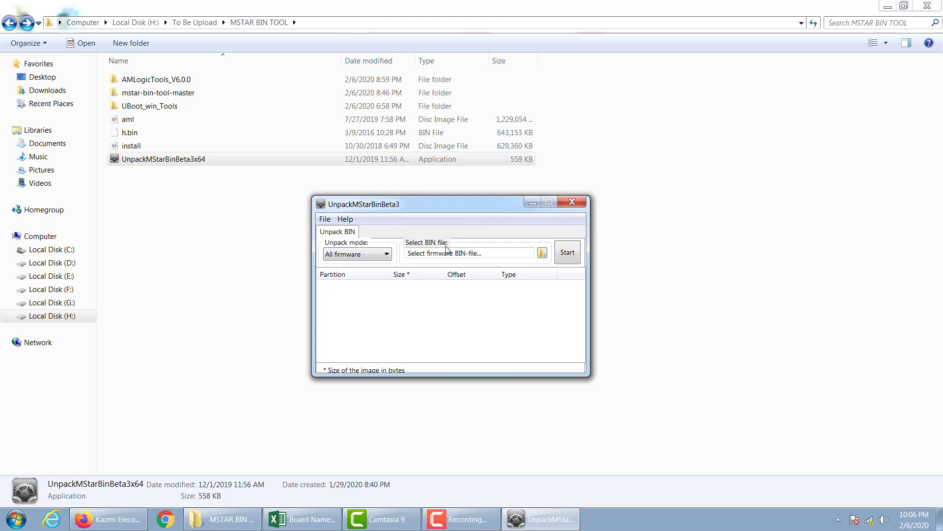
Load the firmware file as.bin from the mstar-bin-tool-master folder into the unpacker
click(543, 253)
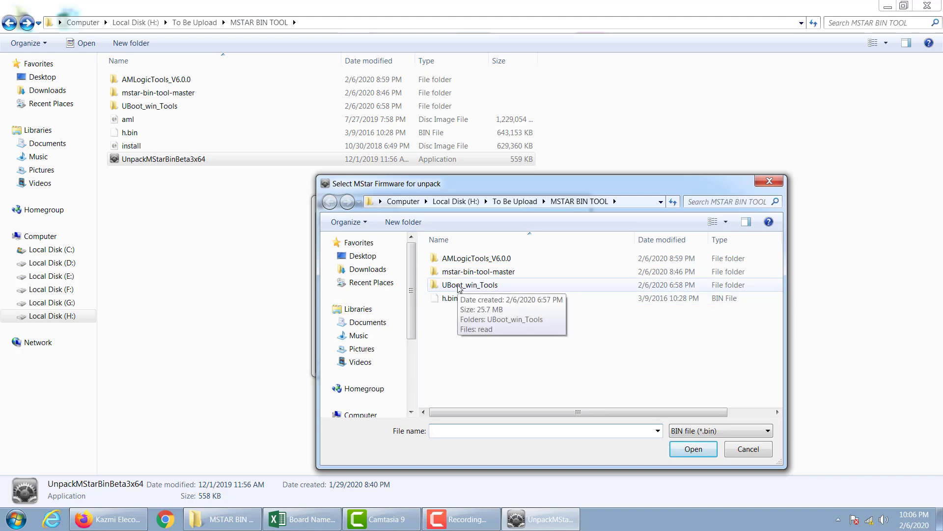
click(449, 301)
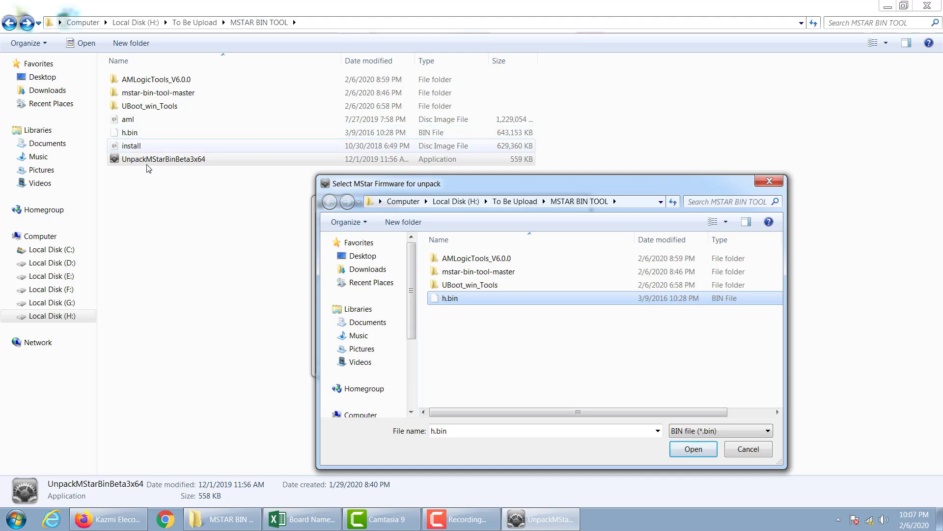
double_click(499, 272)
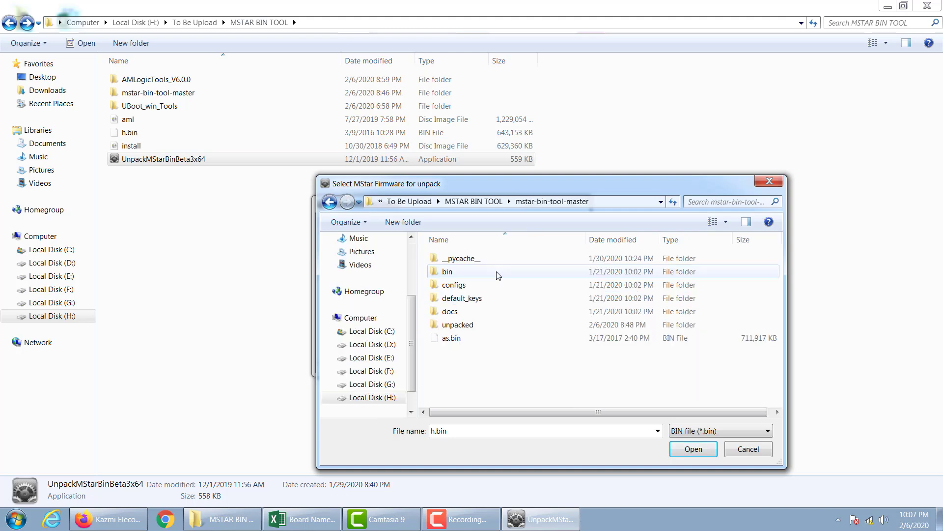
click(451, 339)
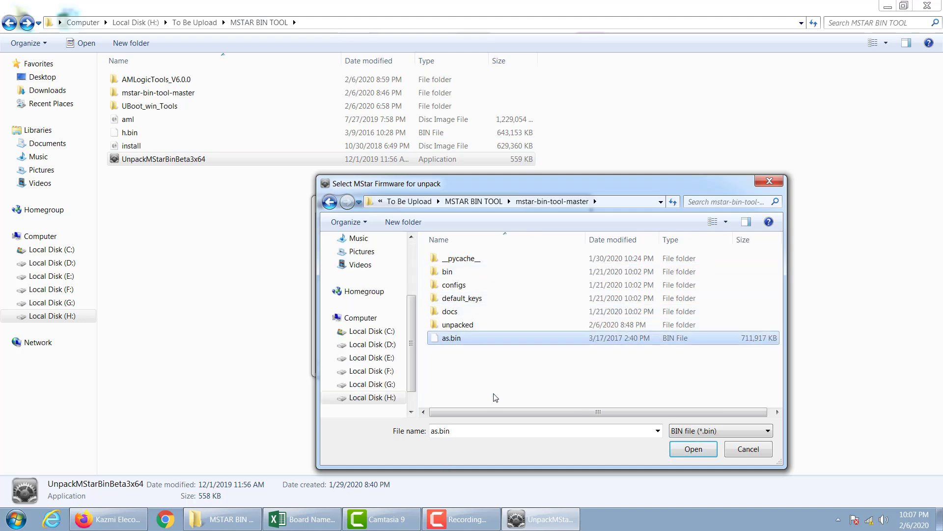
click(693, 450)
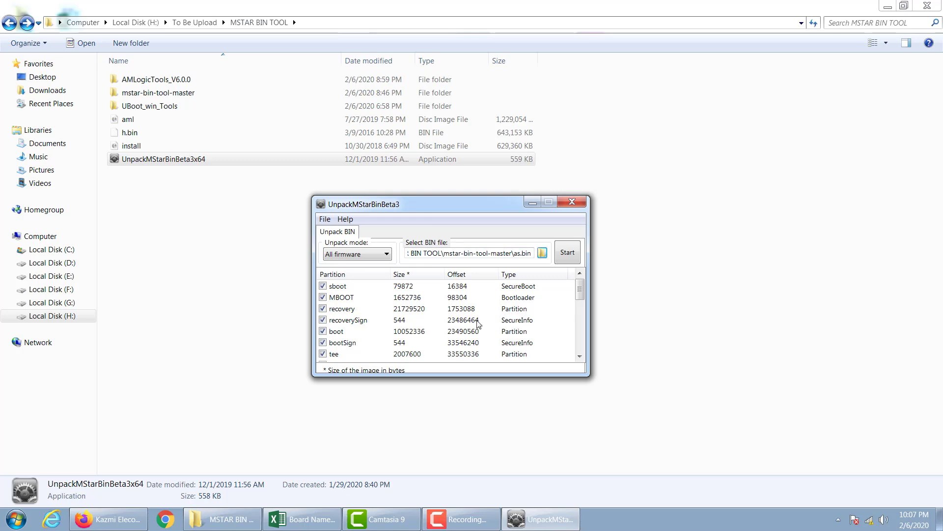
Load V8-MS648C1-LF1V032.bin from the TCL Smart Firmware folder under Downloads\Compressed on drive E into the unpacker
click(542, 253)
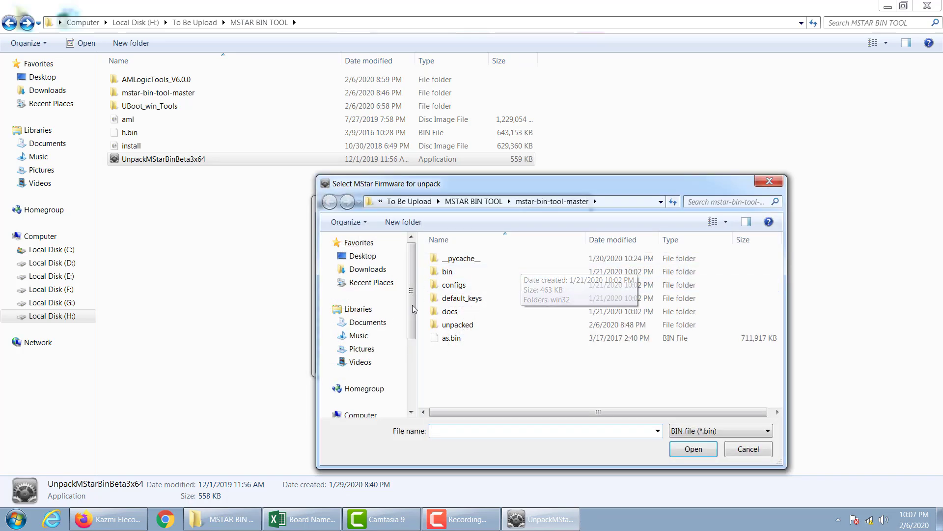
drag(409, 307, 416, 364)
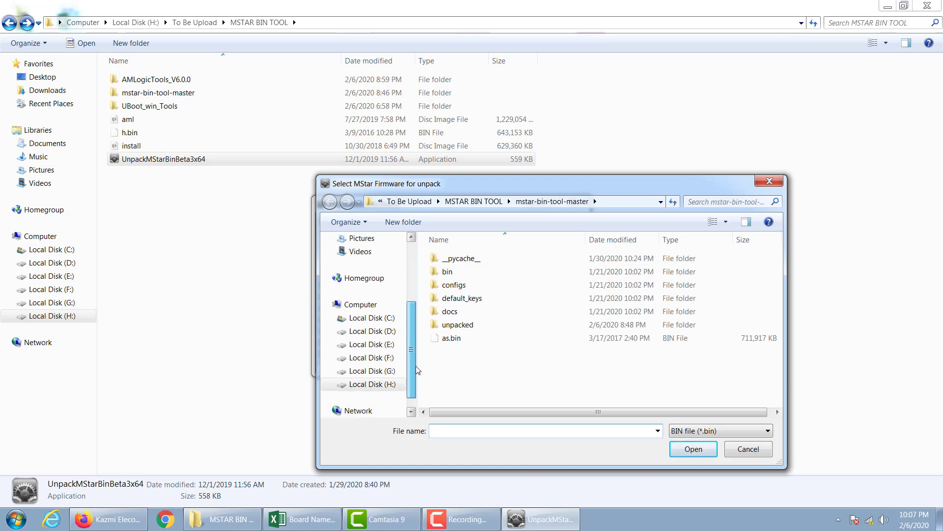
click(390, 346)
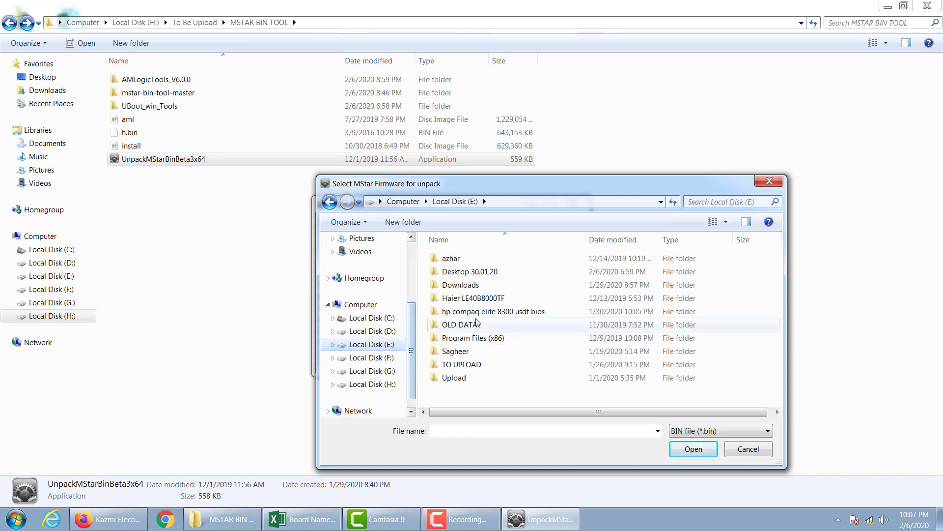
double_click(469, 286)
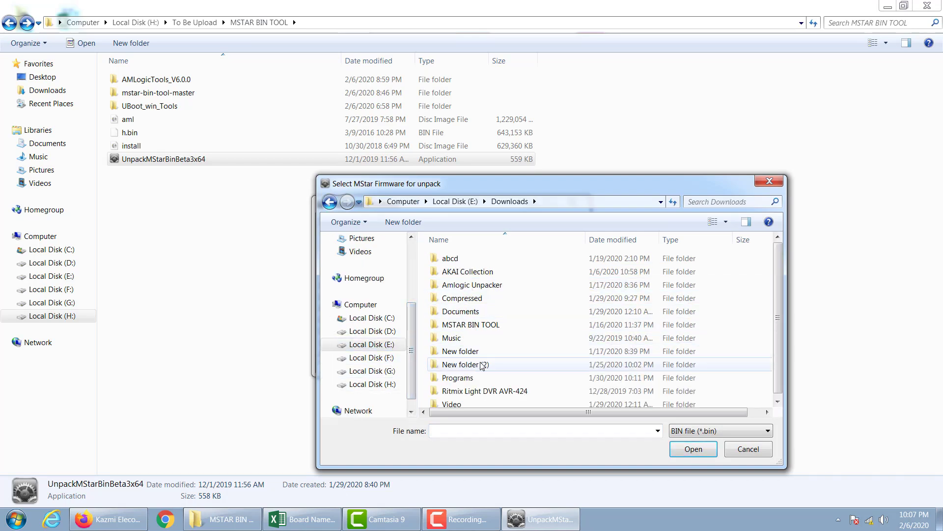
click(471, 302)
double_click(471, 300)
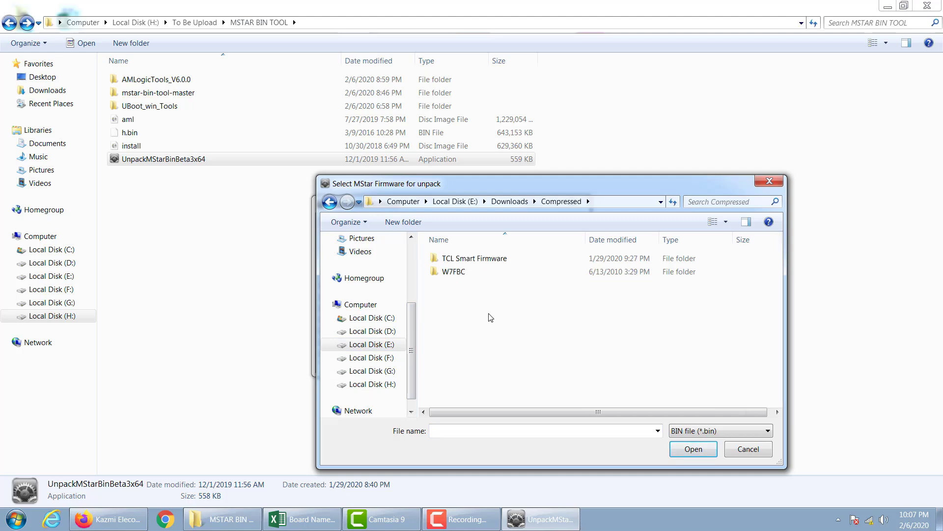
double_click(462, 259)
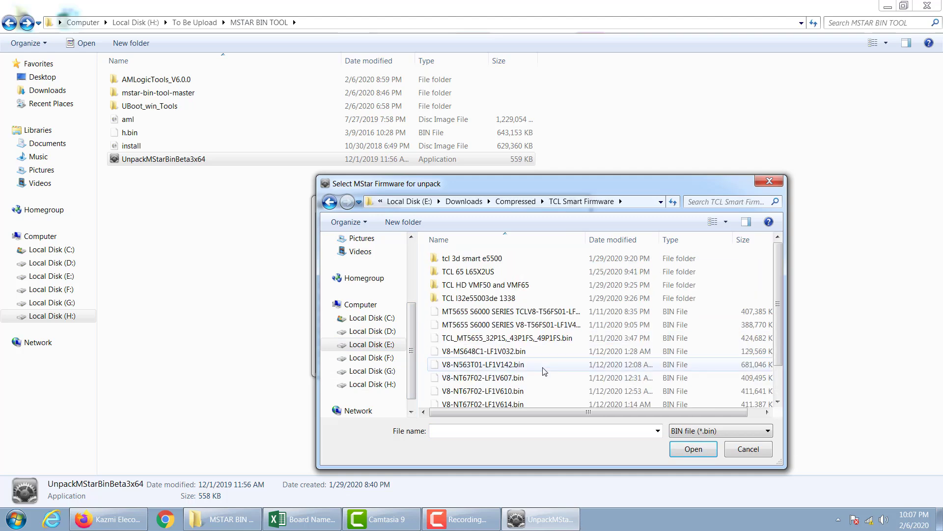
click(521, 352)
click(693, 449)
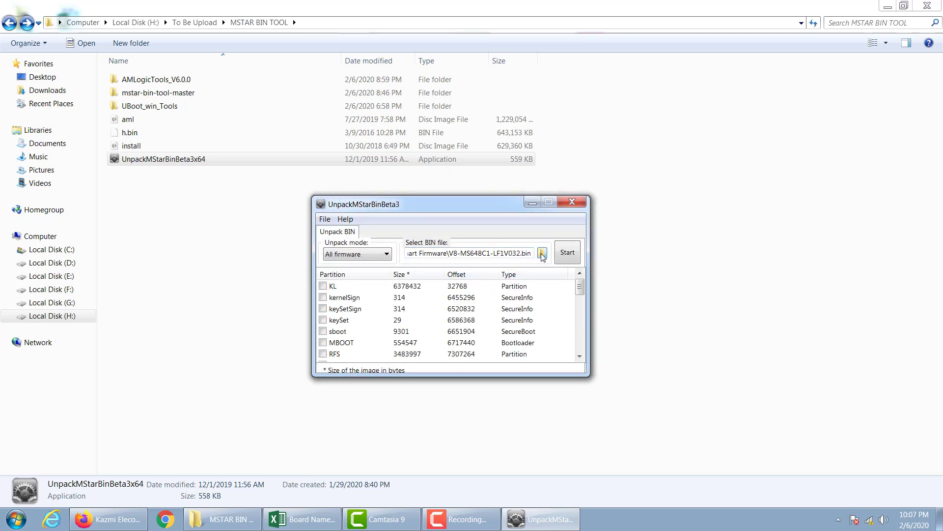
Try to load V8-NT67F02-LF1V610.bin from the TCL Smart Firmware folder into the unpacker and dismiss the notification
click(543, 253)
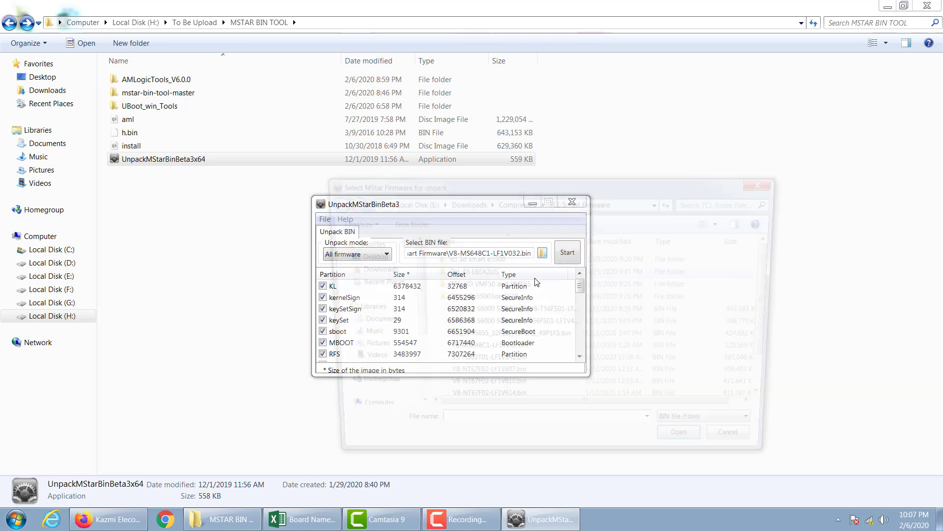
click(504, 391)
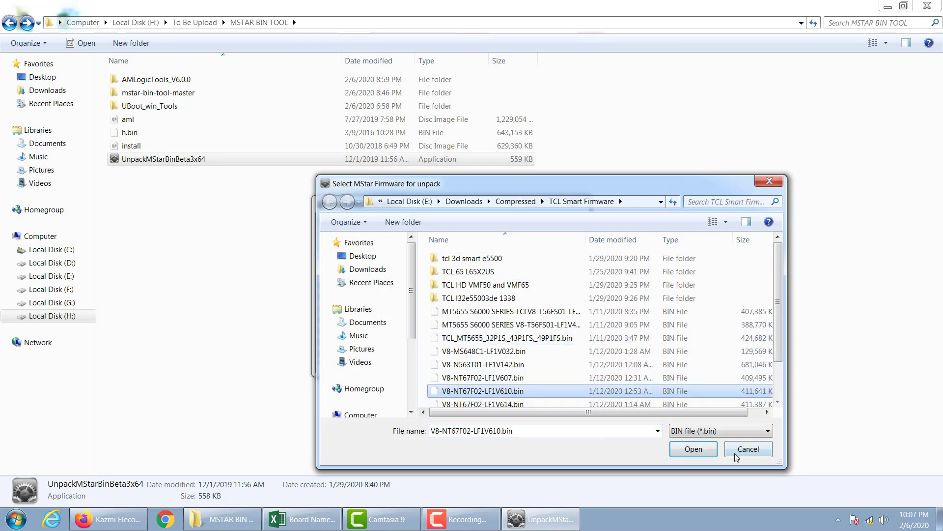
click(704, 449)
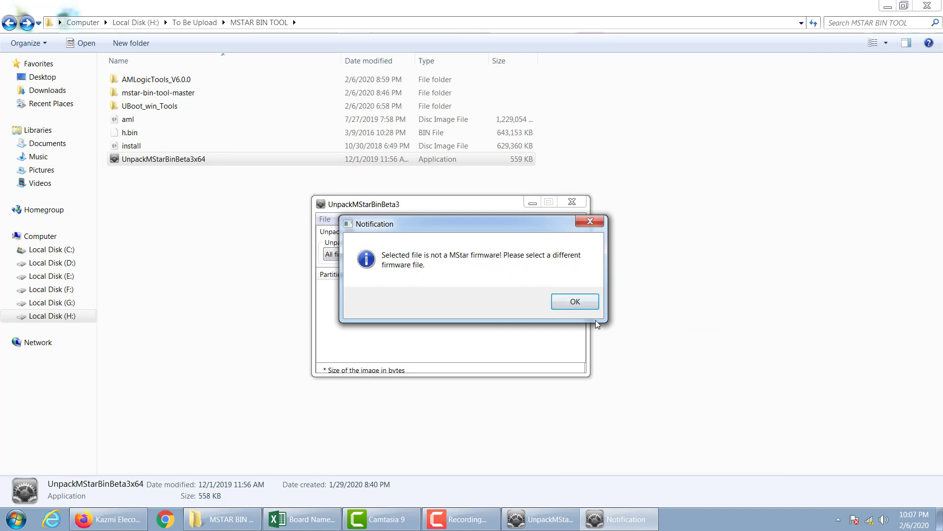
click(575, 301)
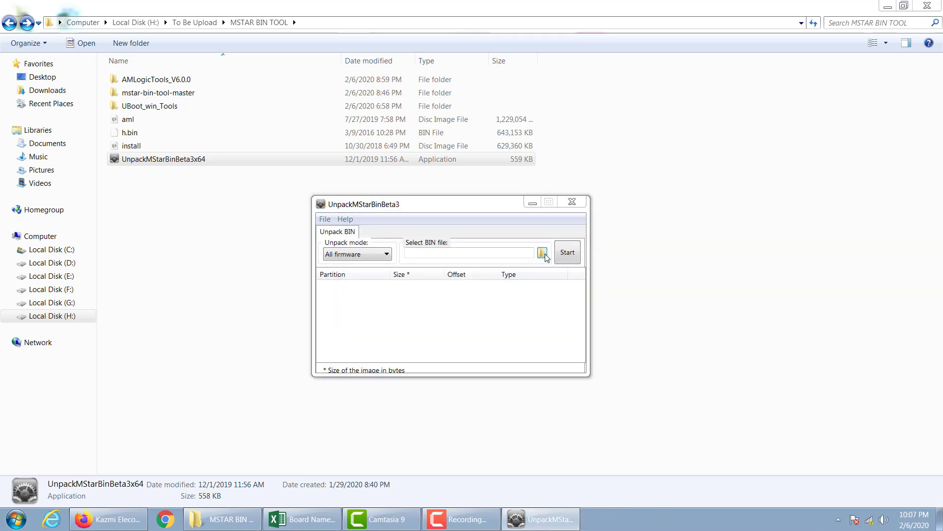
Load as.bin into the unpacker from To Be Upload\MSTAR BIN TOOL\mstar-bin-tool-master on drive H
click(543, 253)
scroll(407, 403, down, 3)
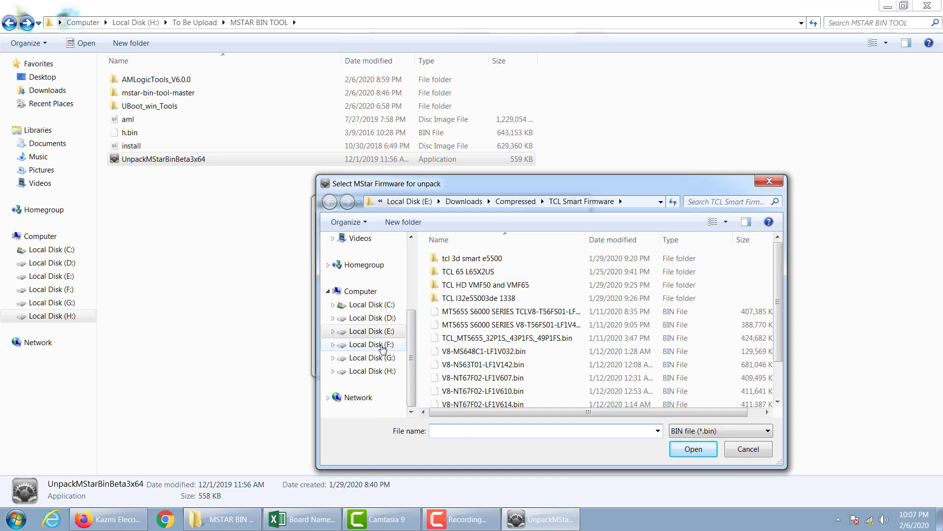
click(372, 371)
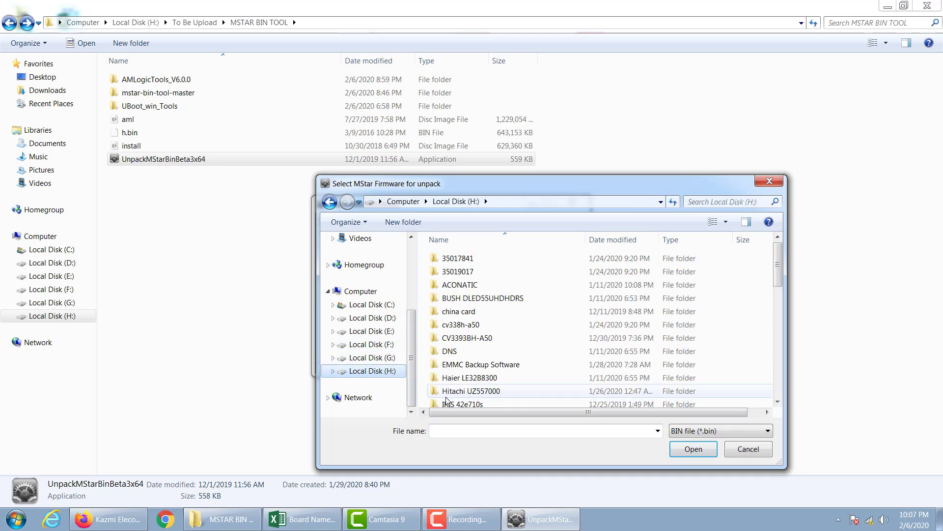
scroll(467, 390, down, 4)
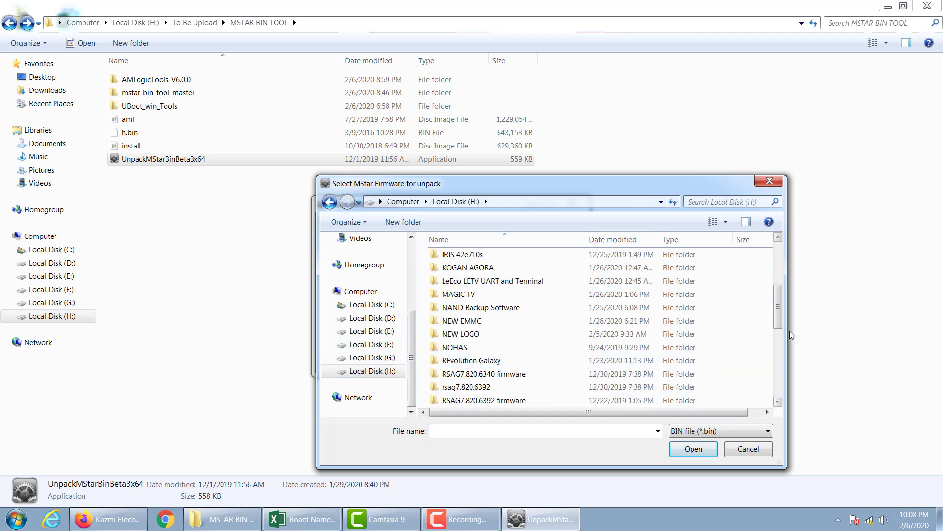
scroll(778, 324, down, 4)
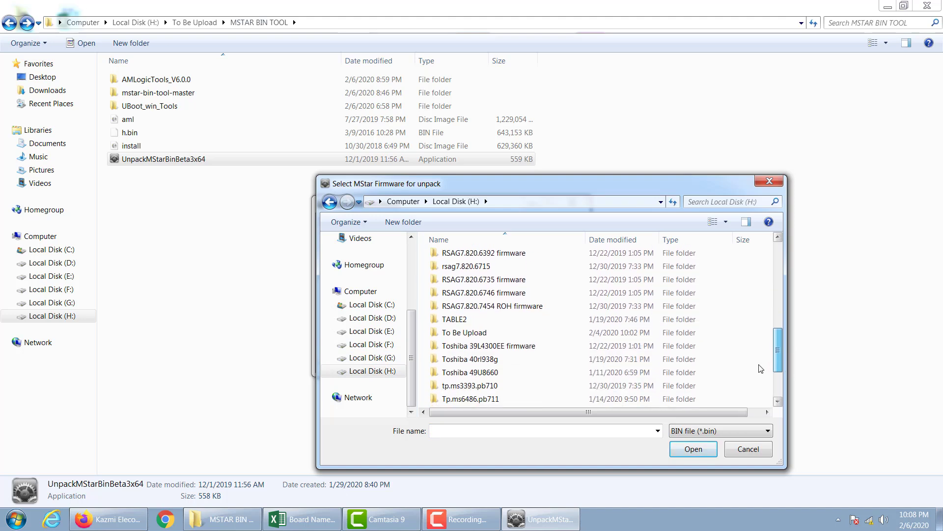
double_click(473, 333)
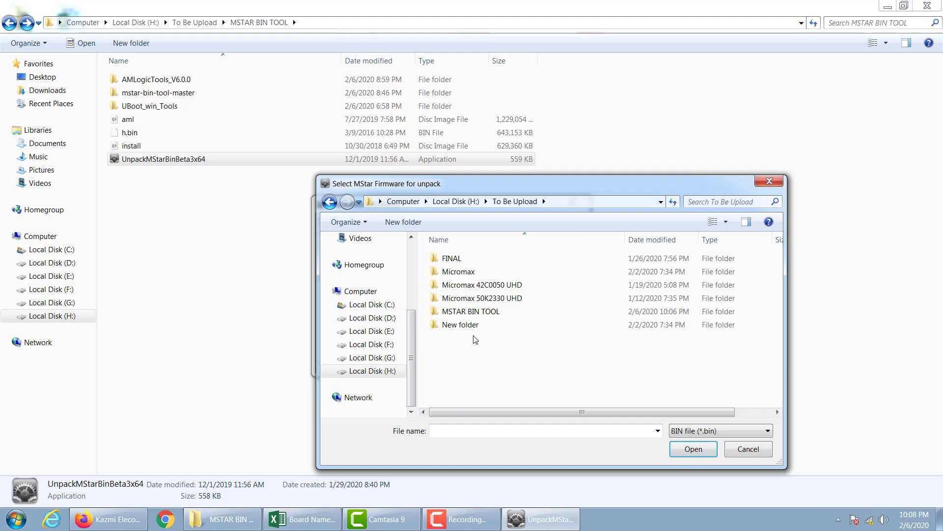
double_click(473, 313)
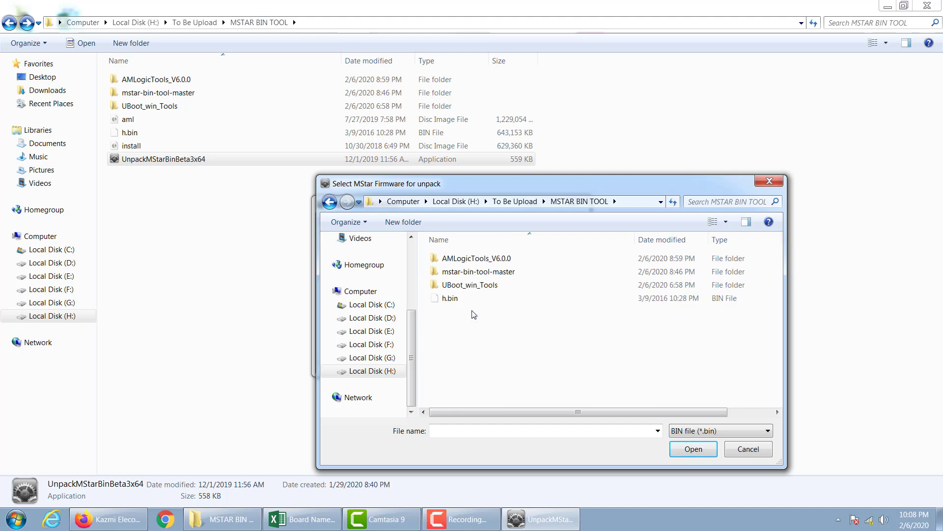
double_click(472, 272)
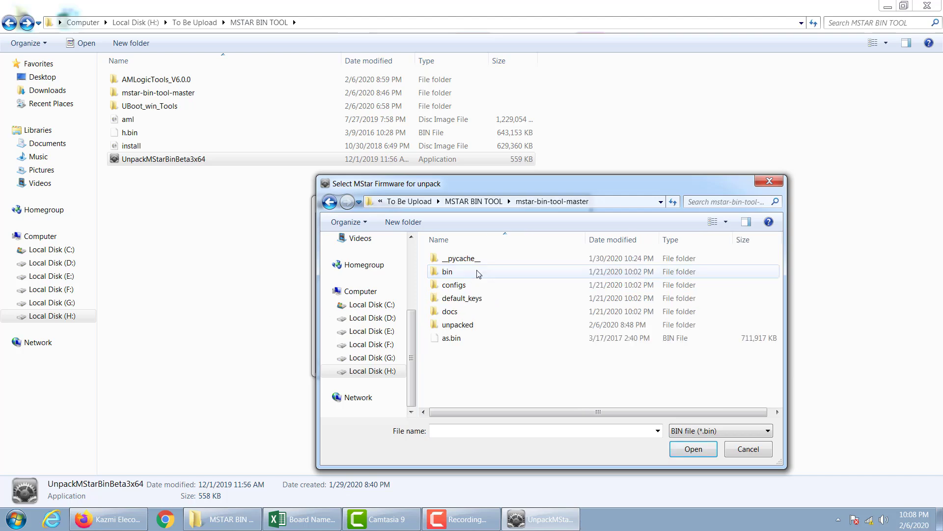
click(452, 337)
click(693, 448)
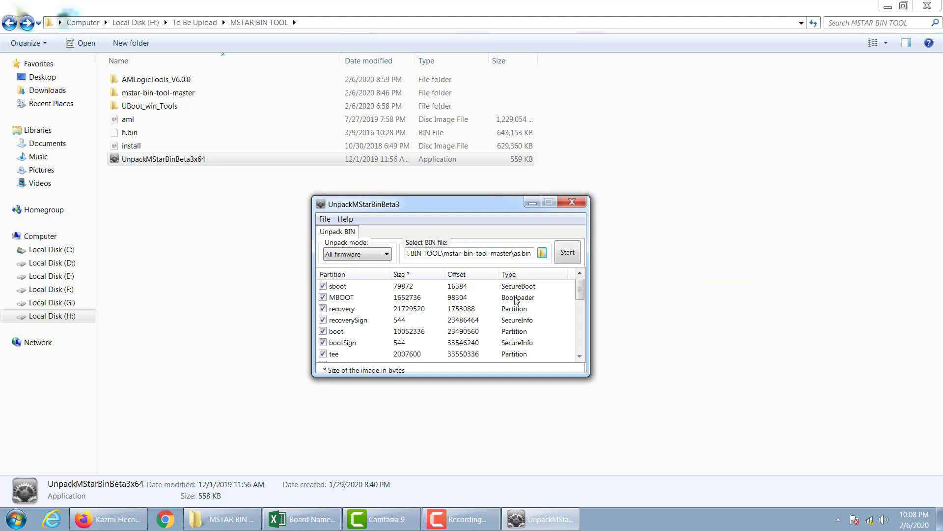
Unpack all firmware partitions of as.bin and close the unpacker
click(568, 253)
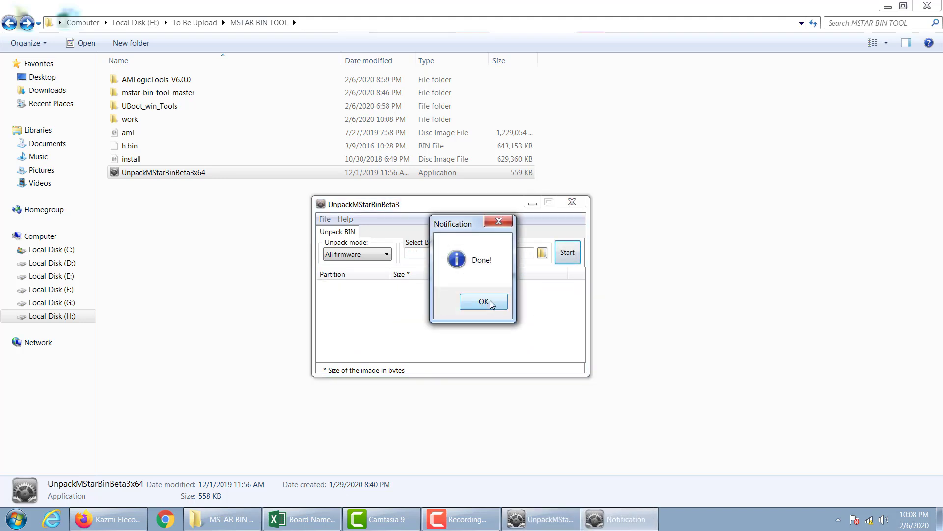
click(489, 302)
click(576, 203)
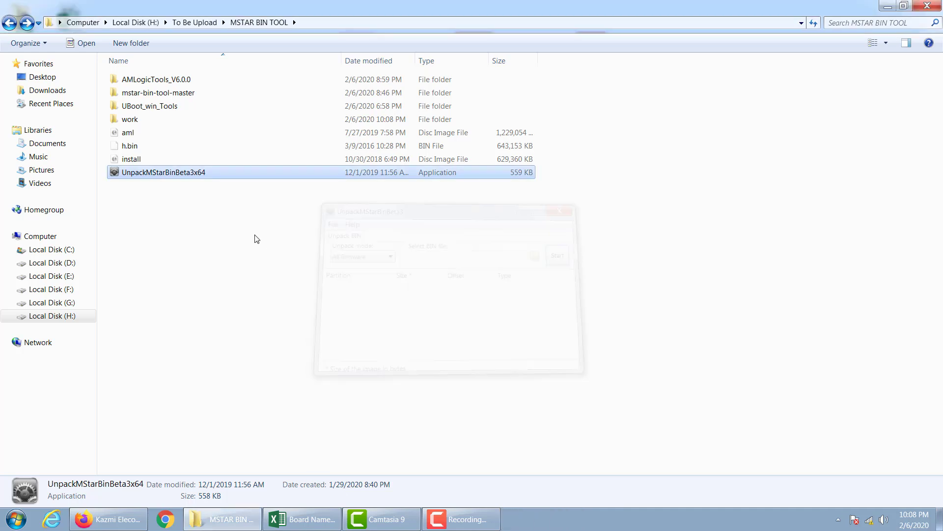
Open the work\as output folder, read through the as configuration settings file in Notepad and close it
click(162, 198)
double_click(131, 120)
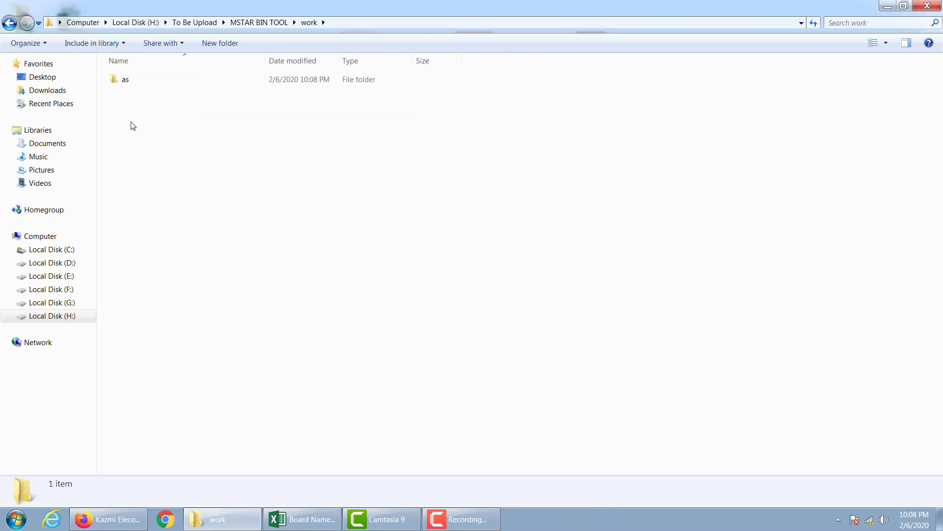
double_click(125, 81)
double_click(125, 80)
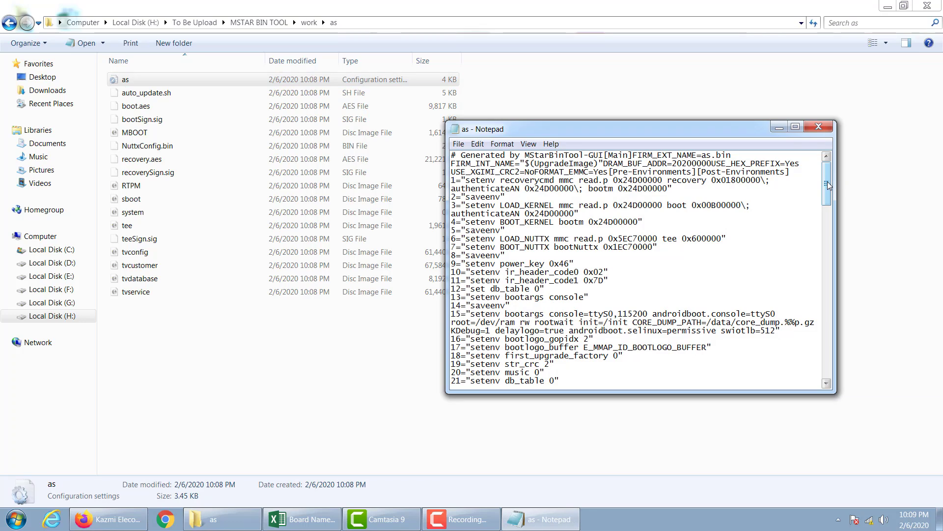
drag(829, 185, 829, 238)
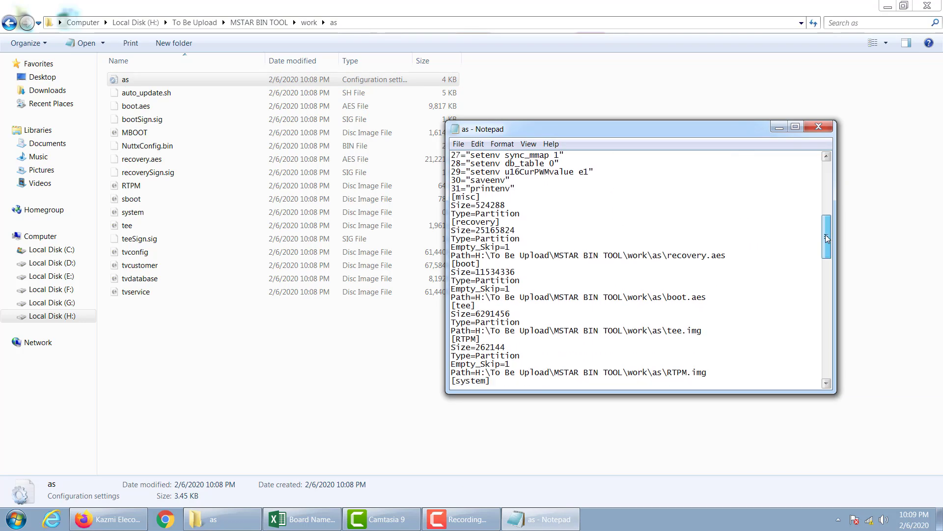
drag(827, 238, 827, 356)
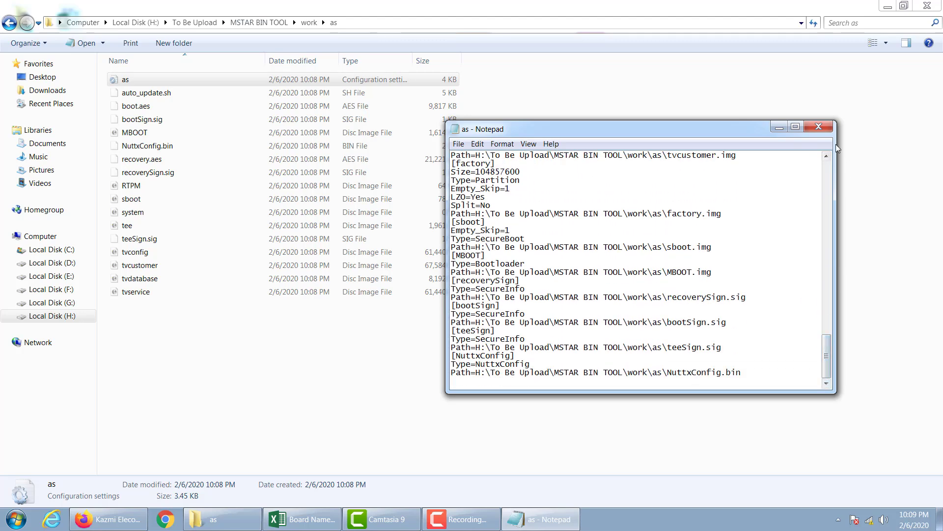
click(818, 126)
click(323, 373)
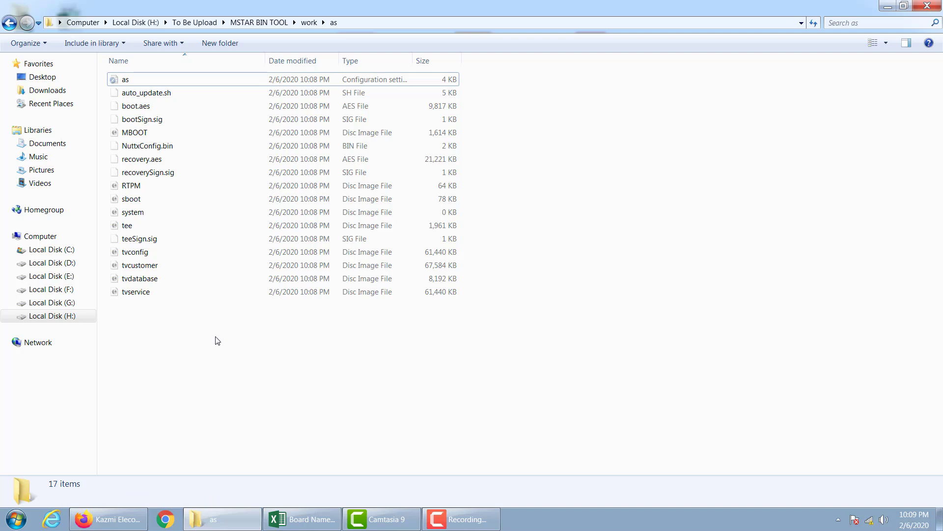
Open the unpacked tvconfig disc image as an archive in 7-Zip
right_click(143, 255)
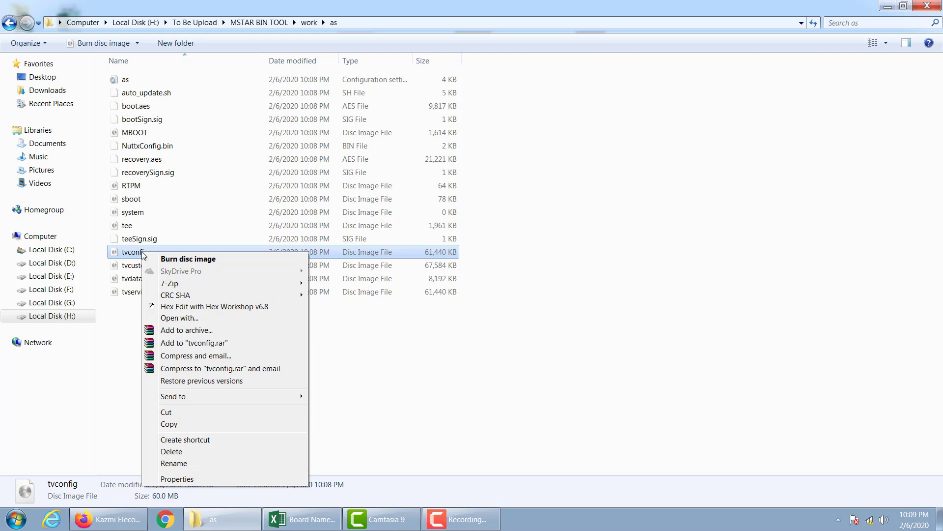
click(453, 363)
right_click(137, 253)
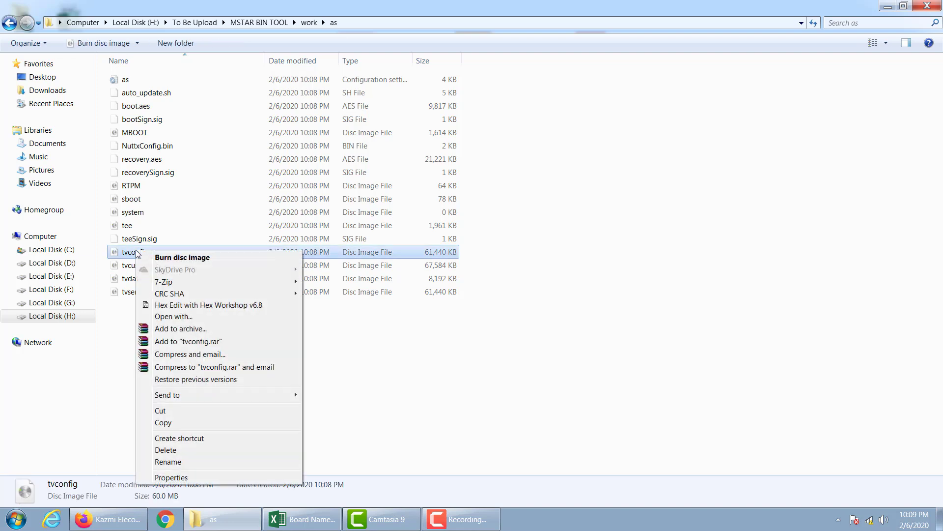
mouse_move(282, 285)
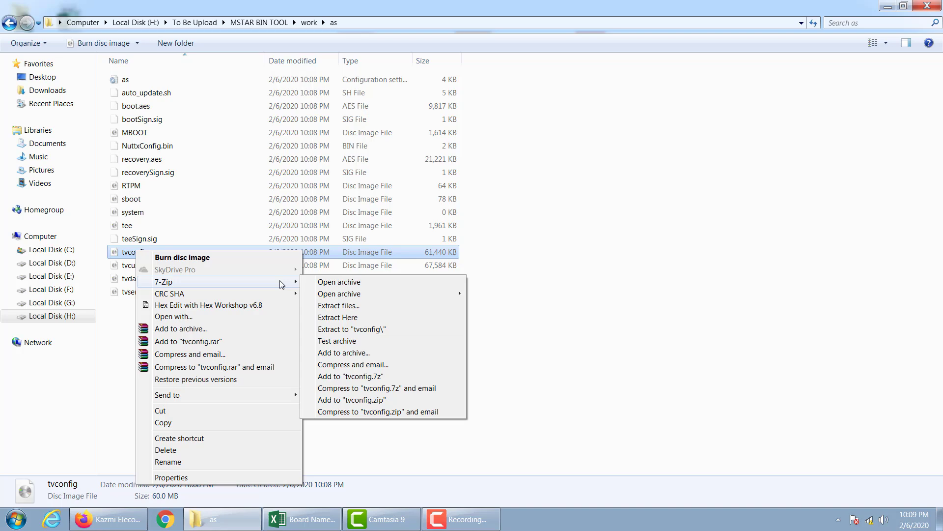
click(333, 286)
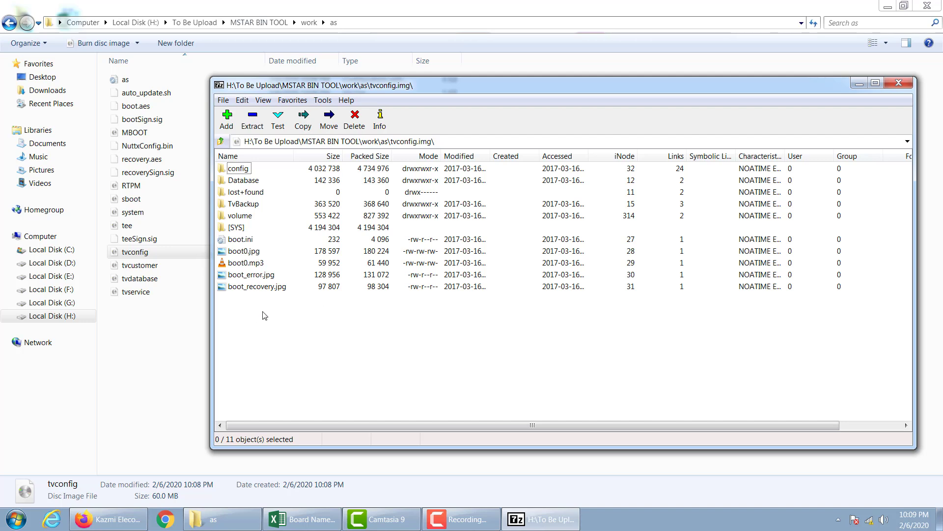
View the boot logo image boot0.jpg inside tvconfig, then close the image viewer and the archive
double_click(244, 251)
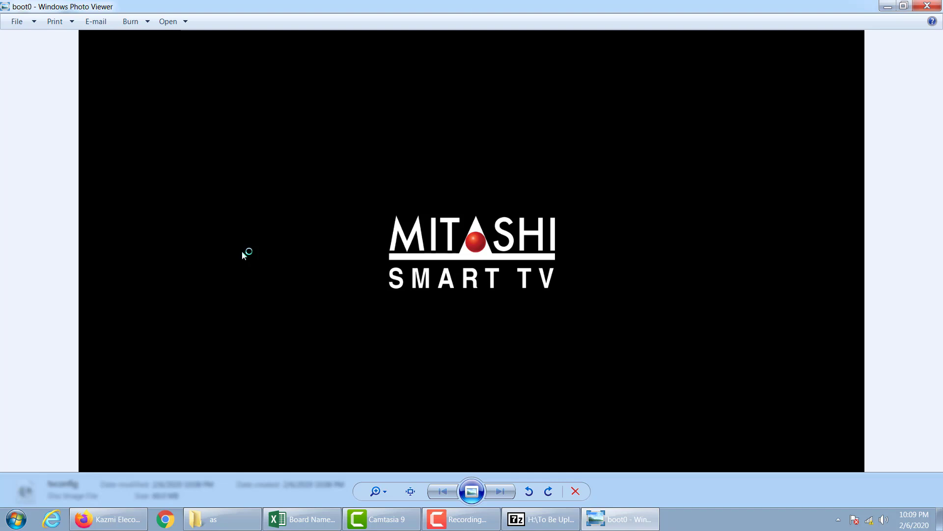
click(928, 6)
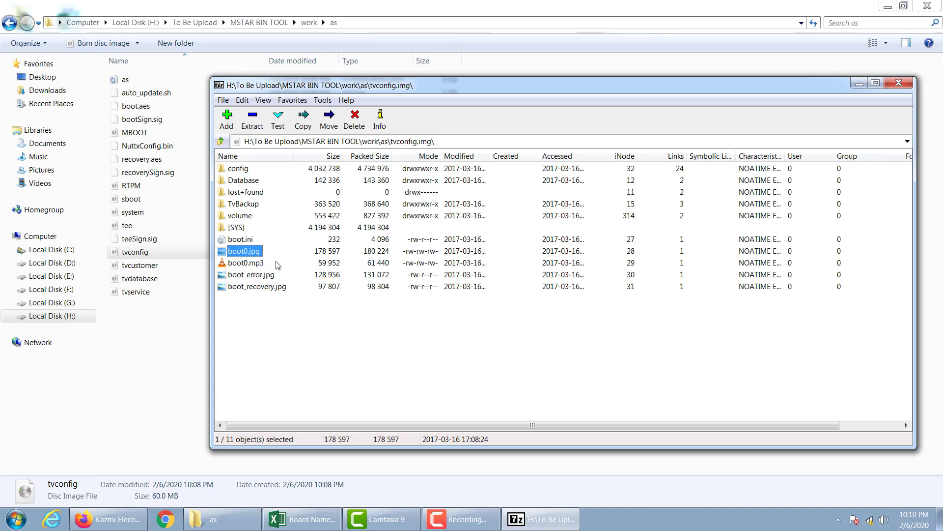
click(903, 83)
click(274, 331)
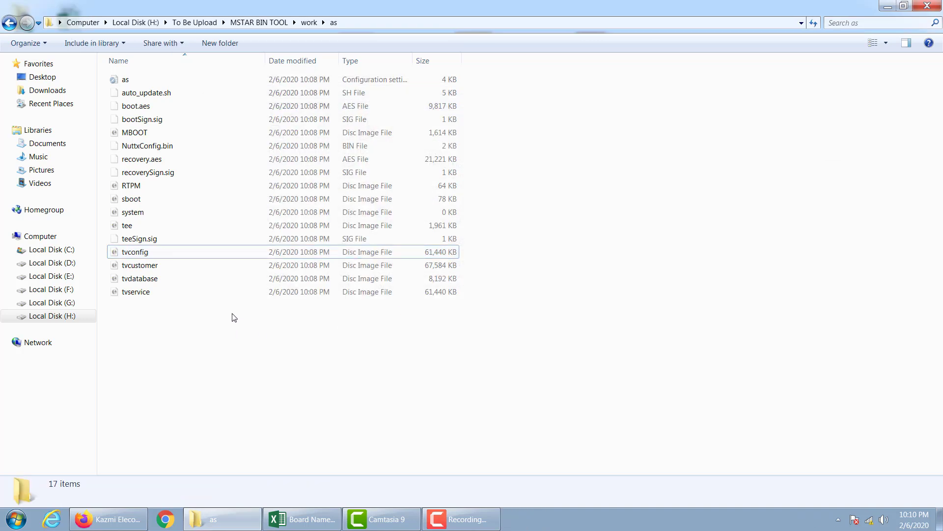
Open the tvcustomer disc image as an archive in 7-Zip and show the contents of its Customer folder
right_click(148, 264)
mouse_move(265, 297)
click(362, 296)
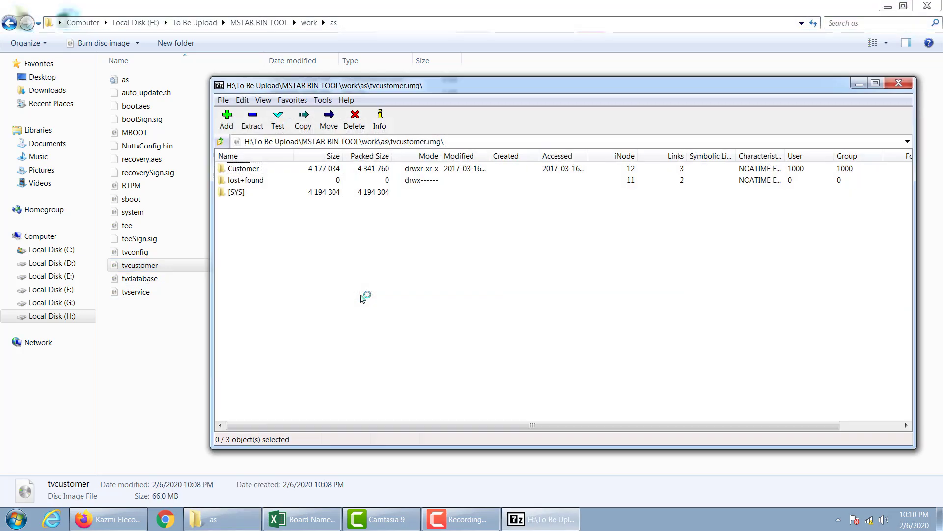
double_click(247, 169)
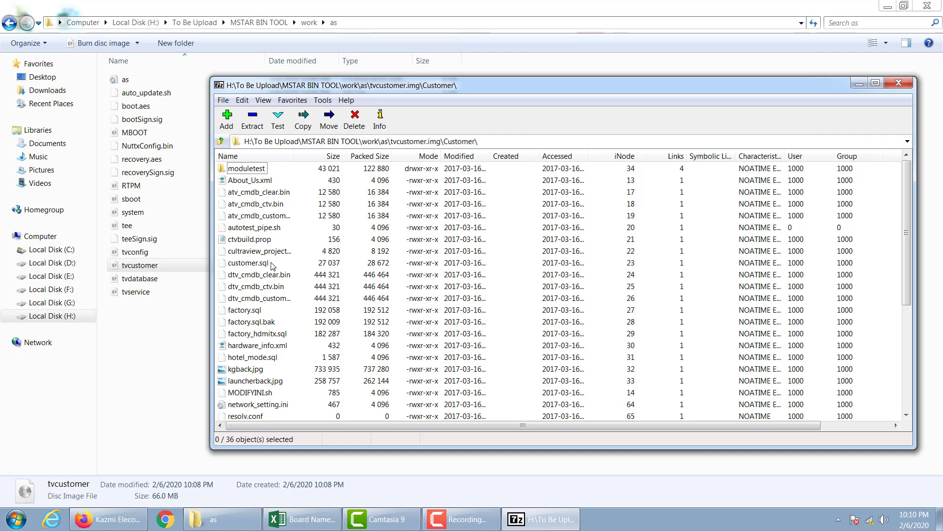
Read the ctvbuild.prop file in tvcustomer's Customer folder in Notepad, then close it and the archive
scroll(272, 266, down, 5)
scroll(293, 287, up, 5)
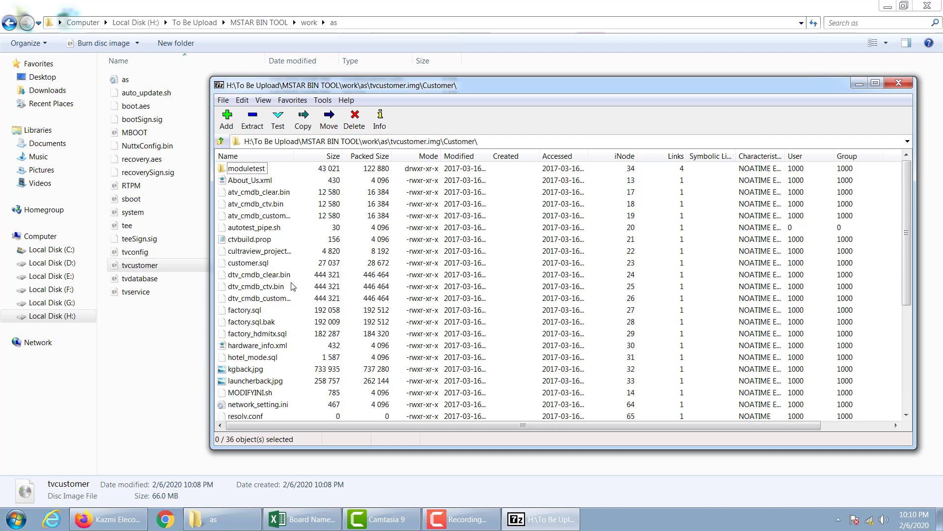
click(253, 240)
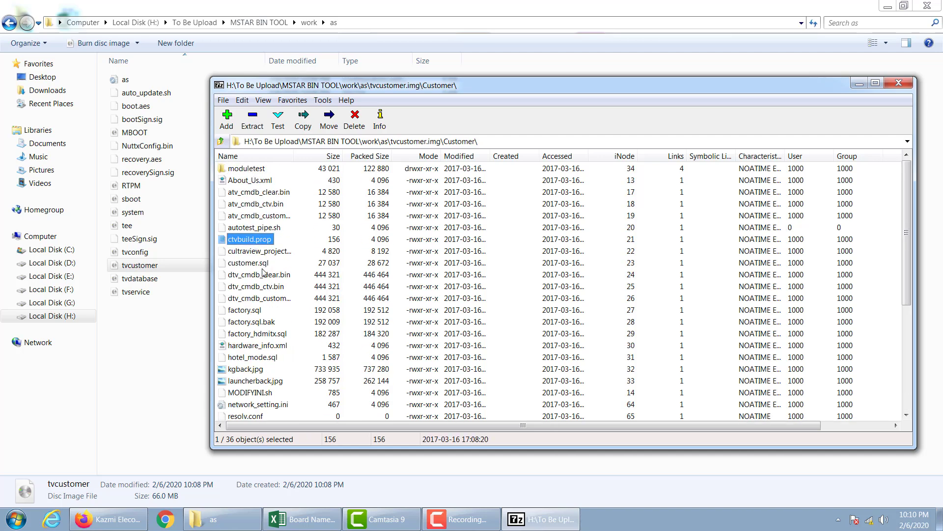
double_click(263, 241)
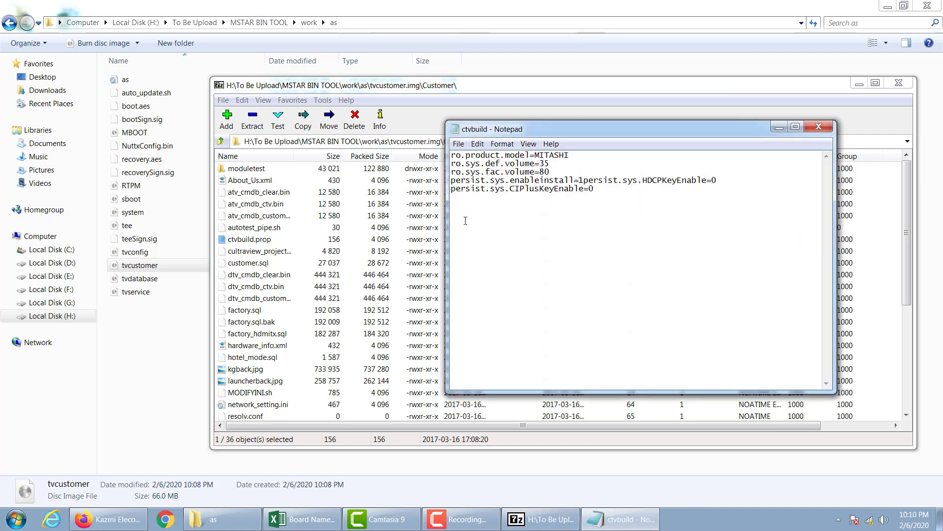
drag(506, 155, 570, 155)
click(594, 163)
drag(568, 157, 531, 160)
click(645, 210)
click(818, 127)
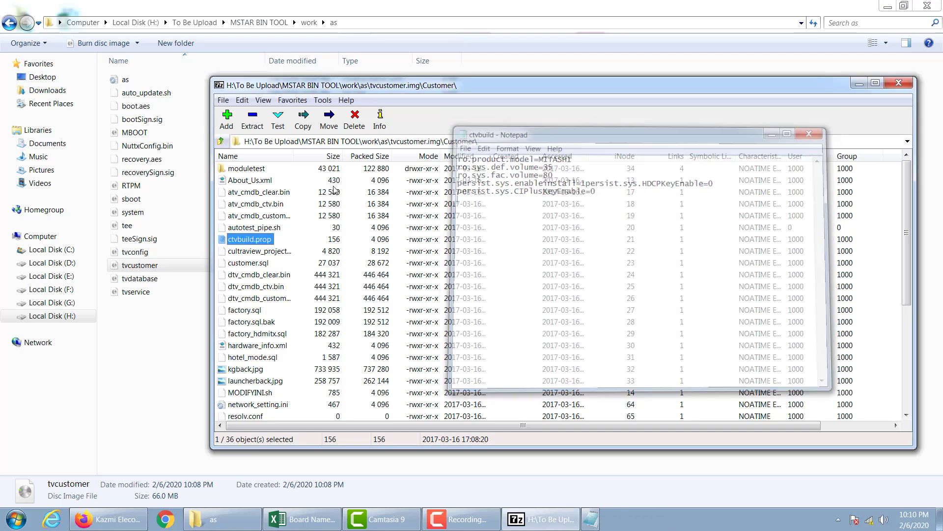
click(221, 142)
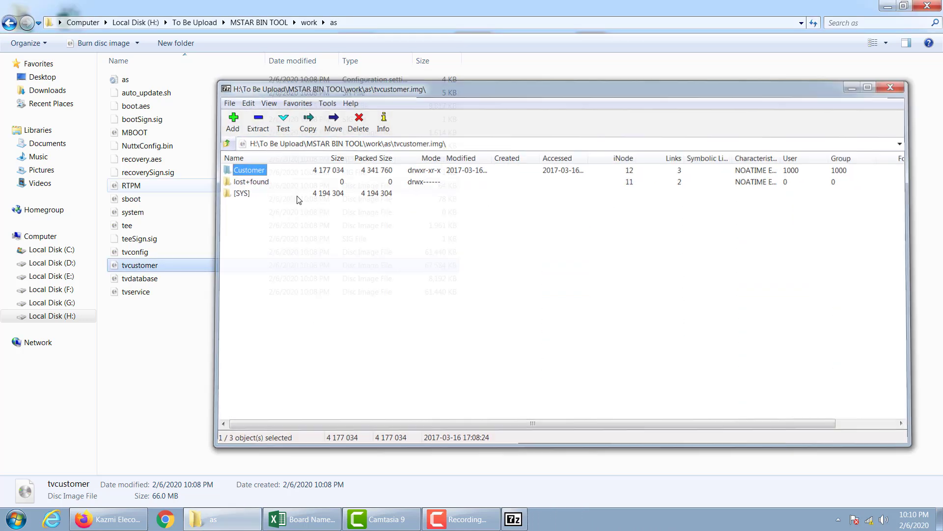
key(alt+F4)
Check the file size of the system disc image in the work\as folder
click(142, 212)
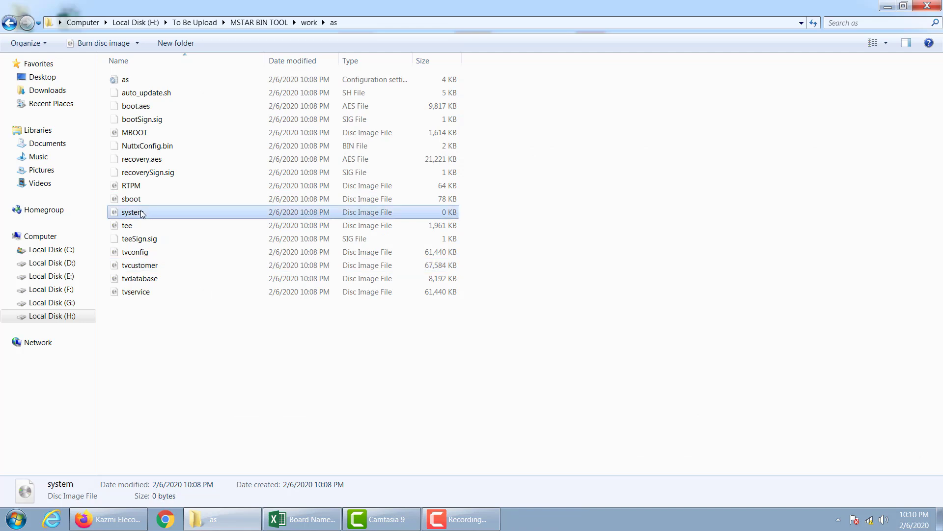
click(190, 359)
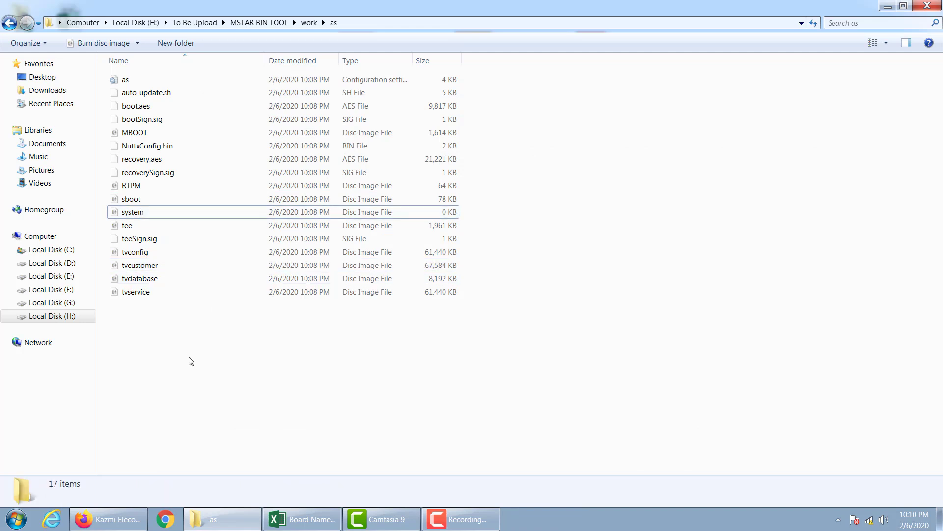
click(141, 214)
click(183, 387)
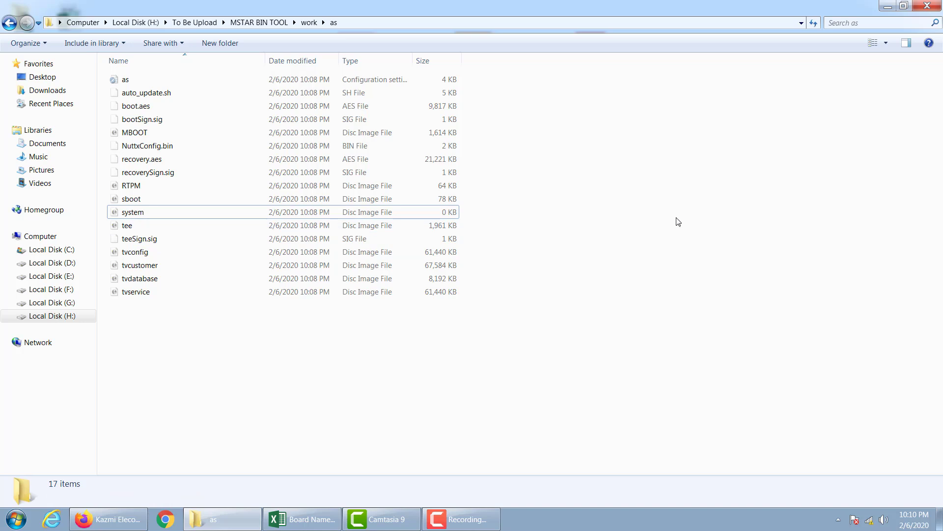
click(456, 212)
click(506, 223)
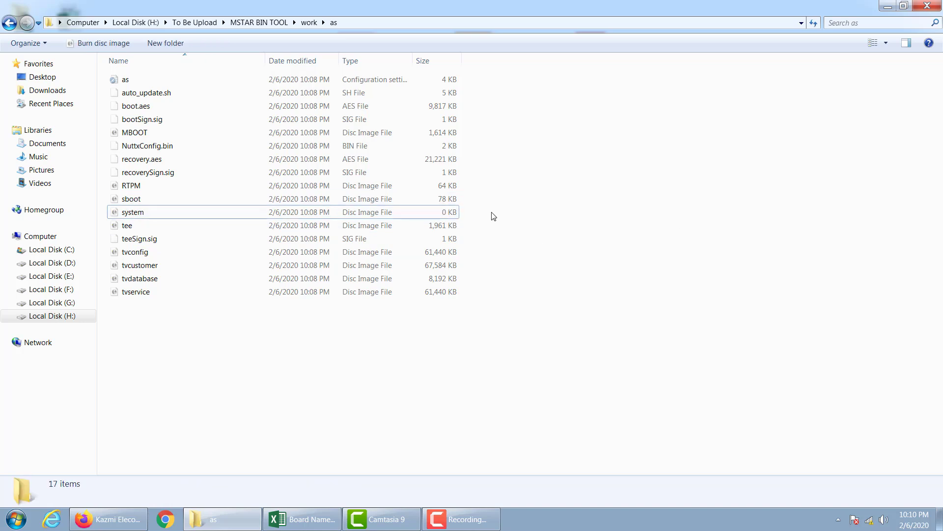
click(457, 212)
click(417, 368)
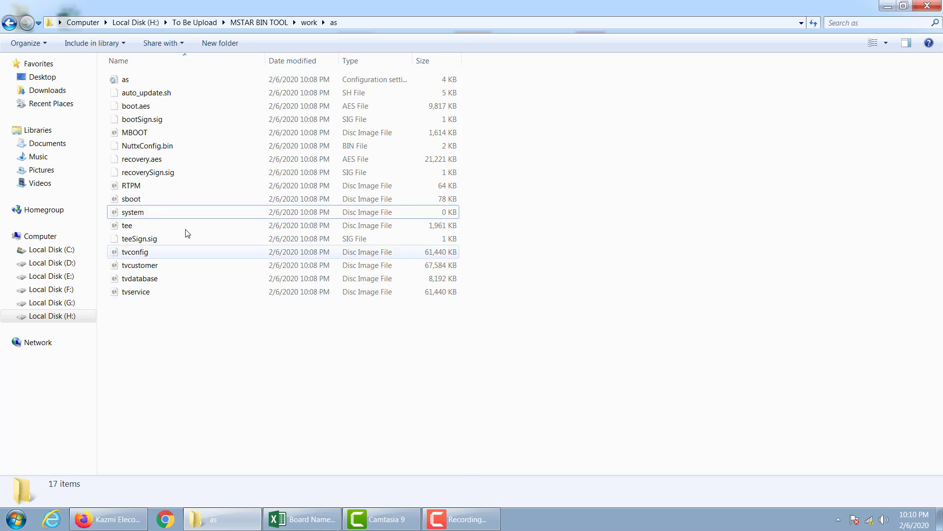
Try to open the system disc image in the work\as folder as an archive in 7-Zip
right_click(129, 213)
mouse_move(223, 241)
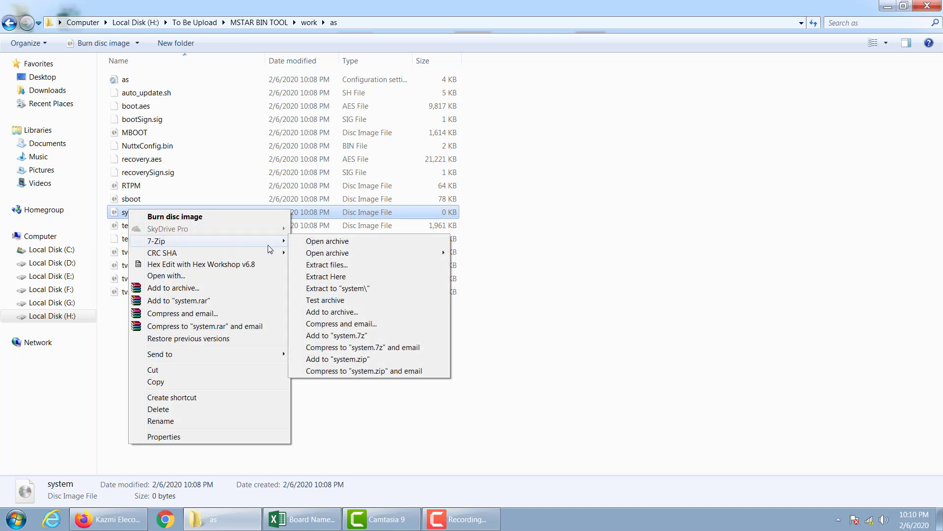
click(320, 242)
click(561, 302)
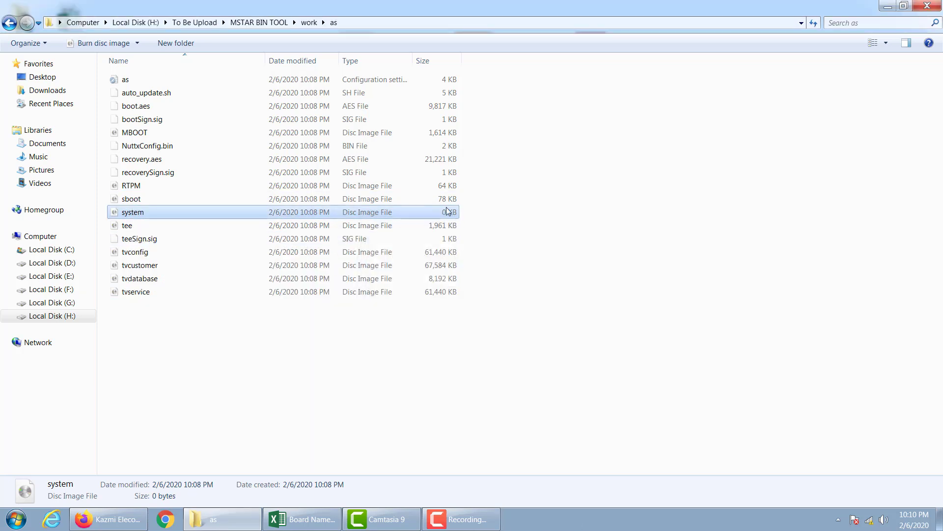
right_click(203, 368)
click(231, 258)
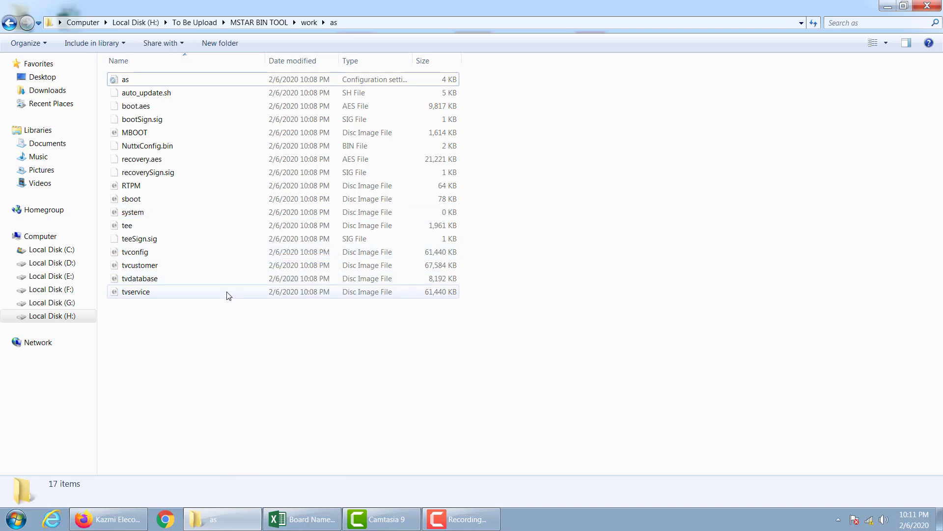
Return to the MSTAR BIN TOOL folder, open mstar-bin-tool-master and locate as.bin in it
click(9, 23)
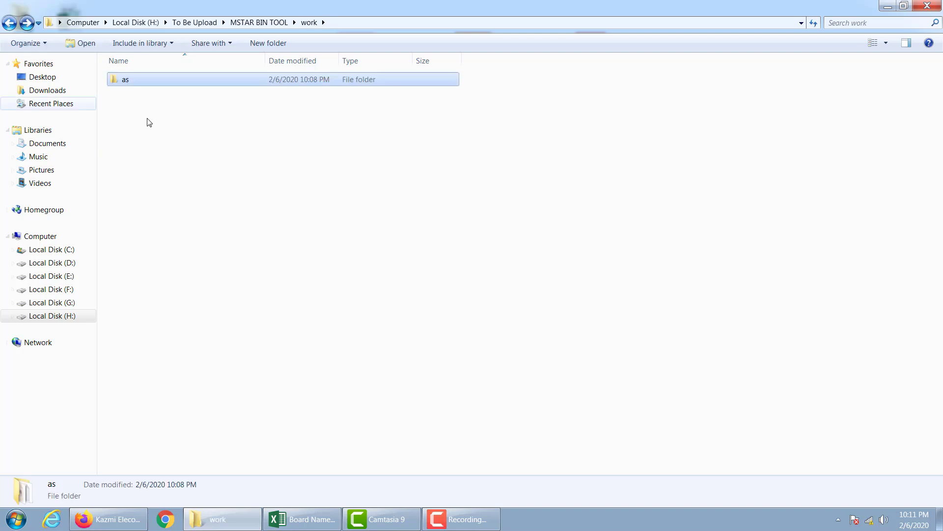
click(9, 23)
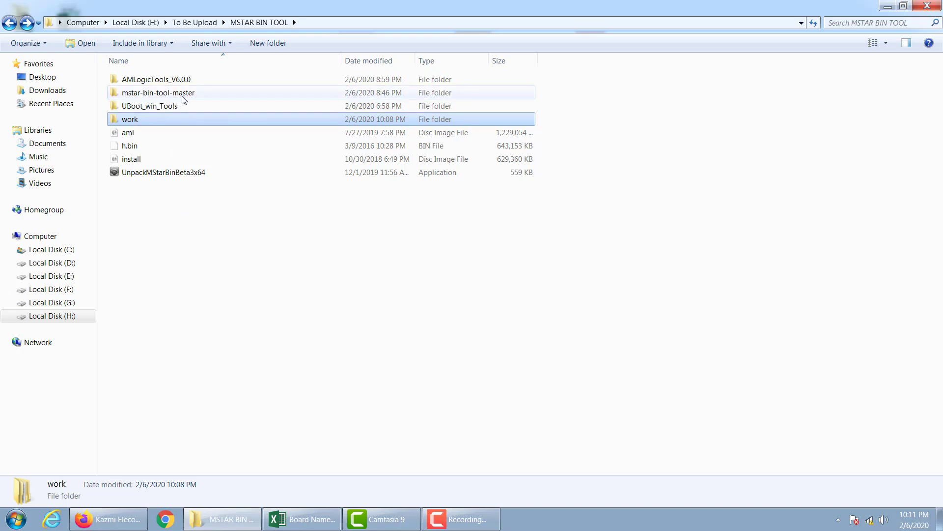
mouse_move(183, 100)
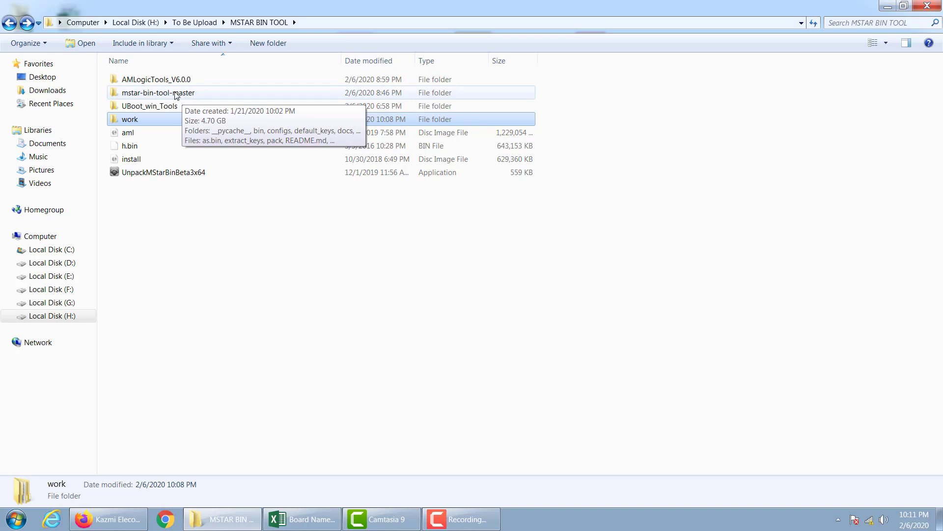
double_click(177, 95)
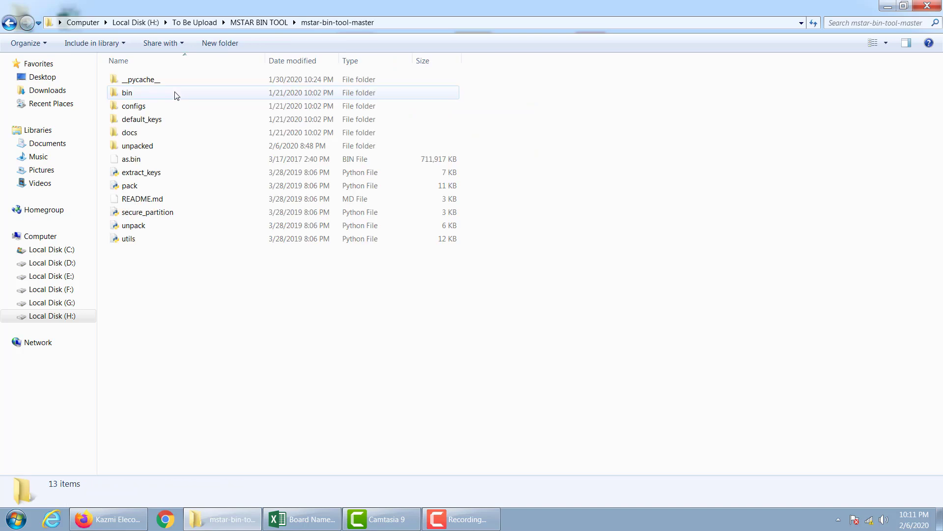
click(132, 162)
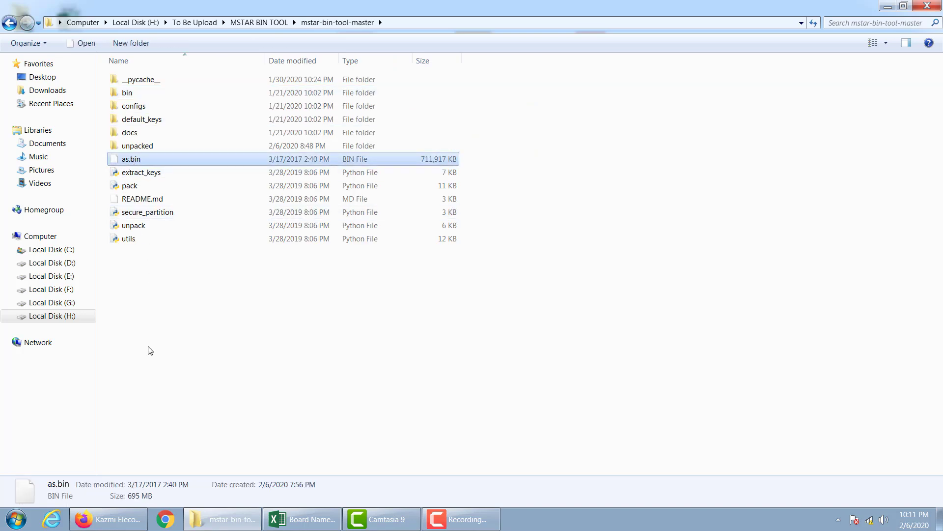
click(147, 268)
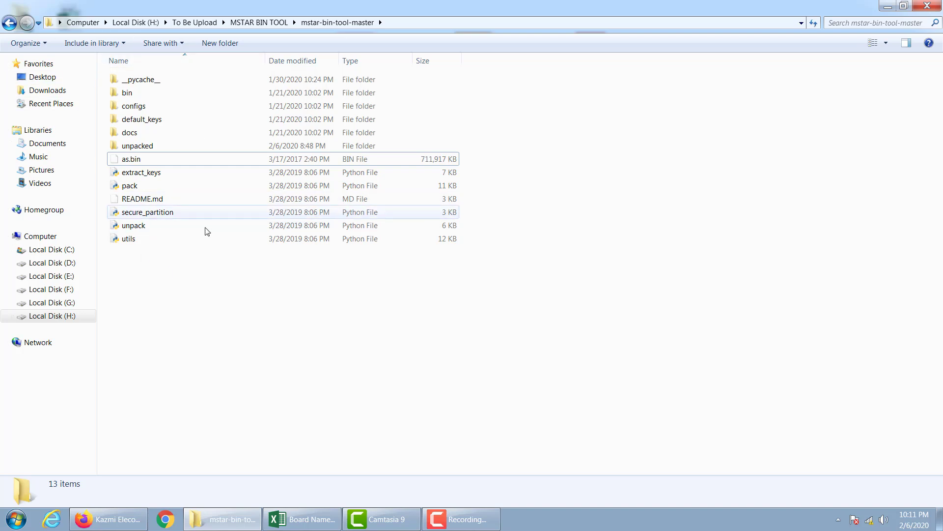
Open a command prompt in the mstar-bin-tool-master folder and move its window off the file list
click(396, 22)
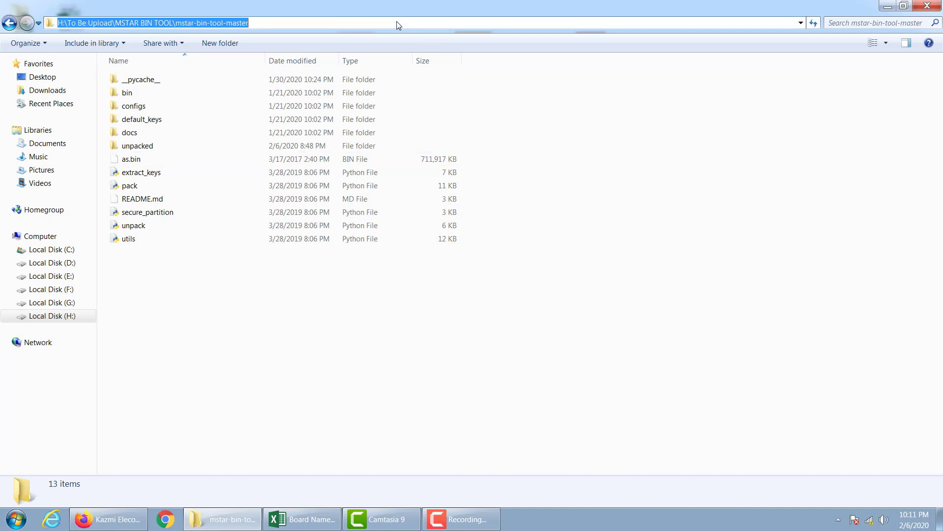
text(cmd)
key(Return)
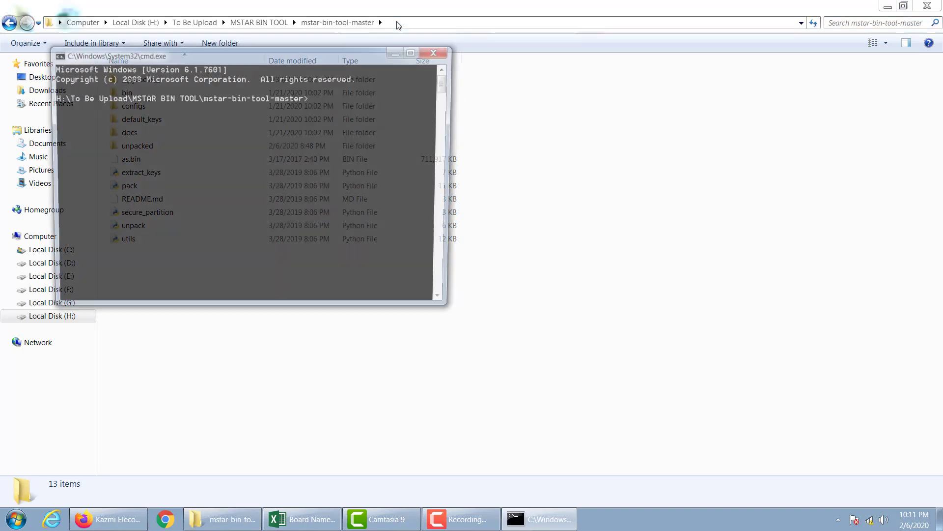
drag(317, 54, 537, 164)
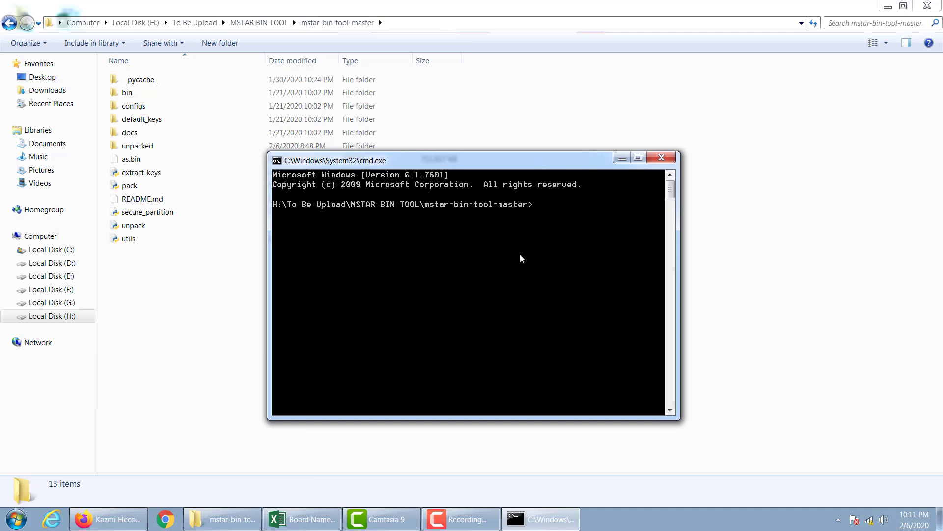
Run unpack.py as.bin, review the partition log, and minimize the command prompt
text(unpack.py as.bin)
key(Return)
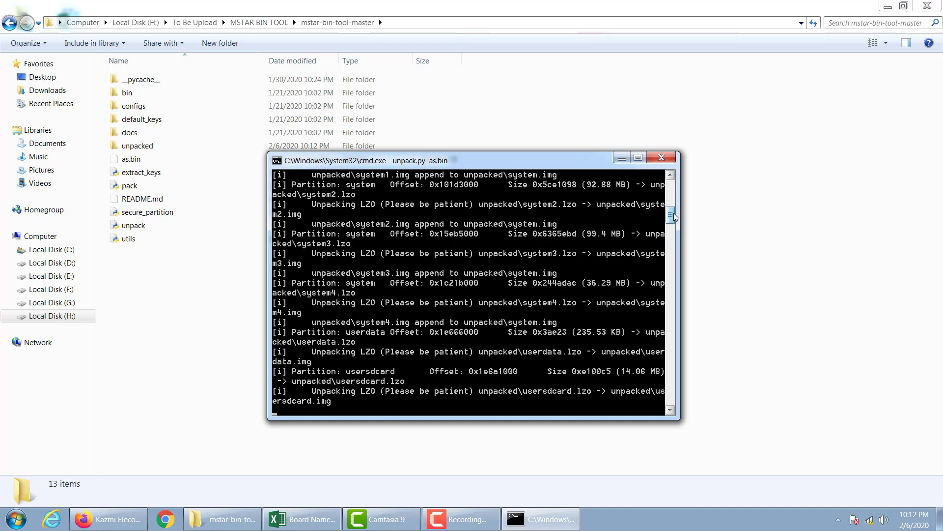
scroll(355, 248, up, 10)
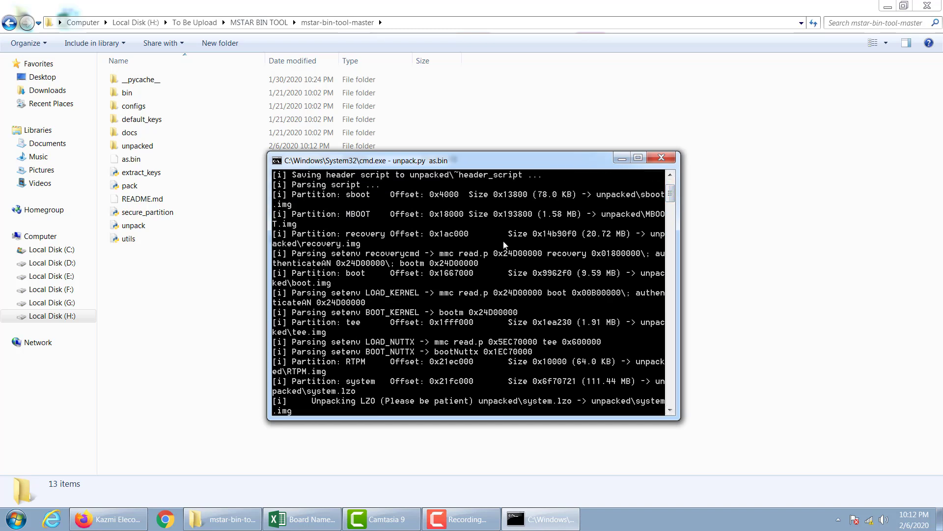
drag(671, 195, 678, 226)
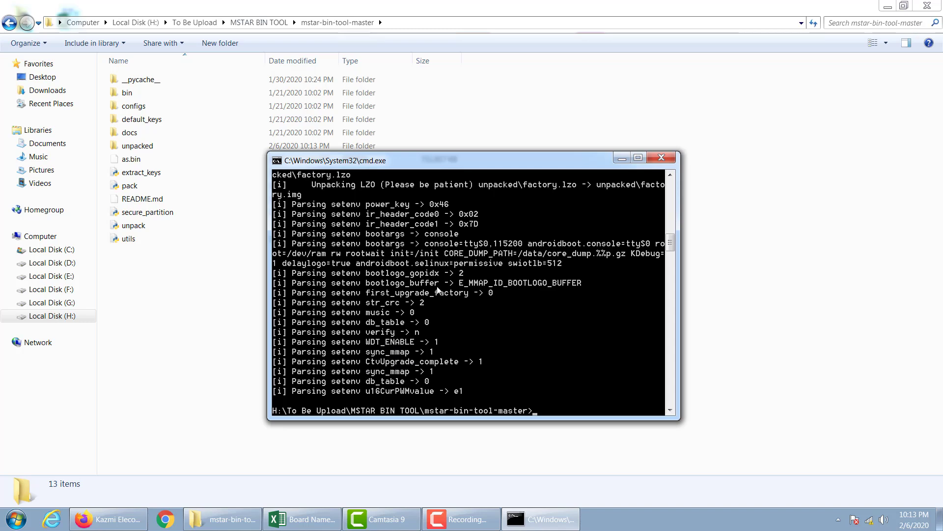
click(622, 158)
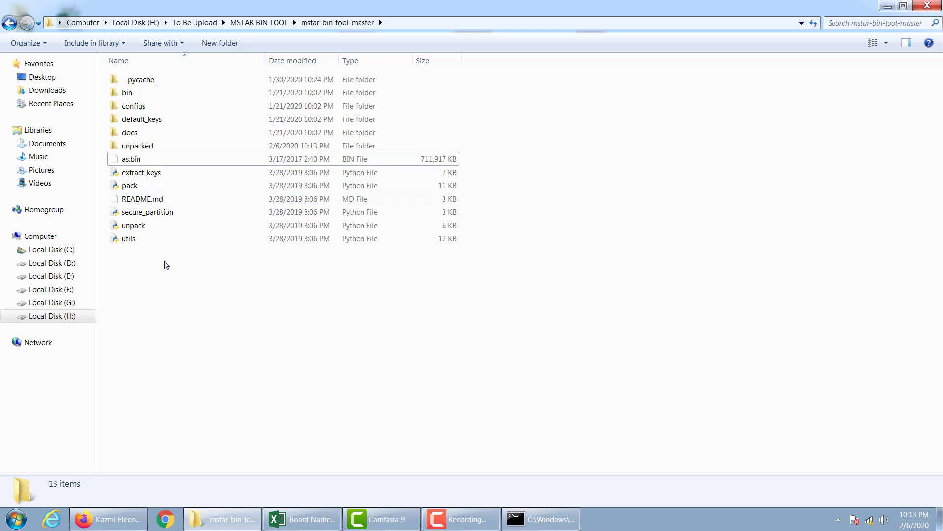
Open the unpacked output folder and check the size of its system disc image
double_click(152, 150)
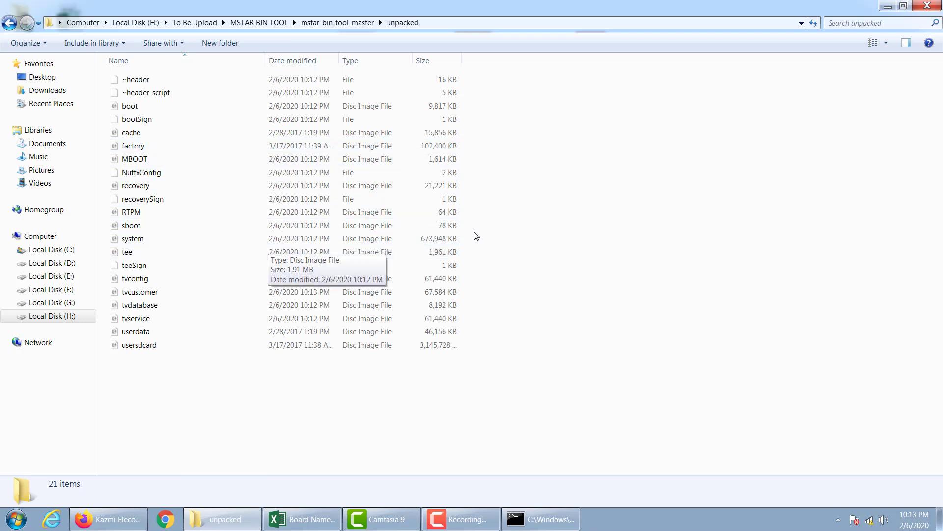
click(149, 240)
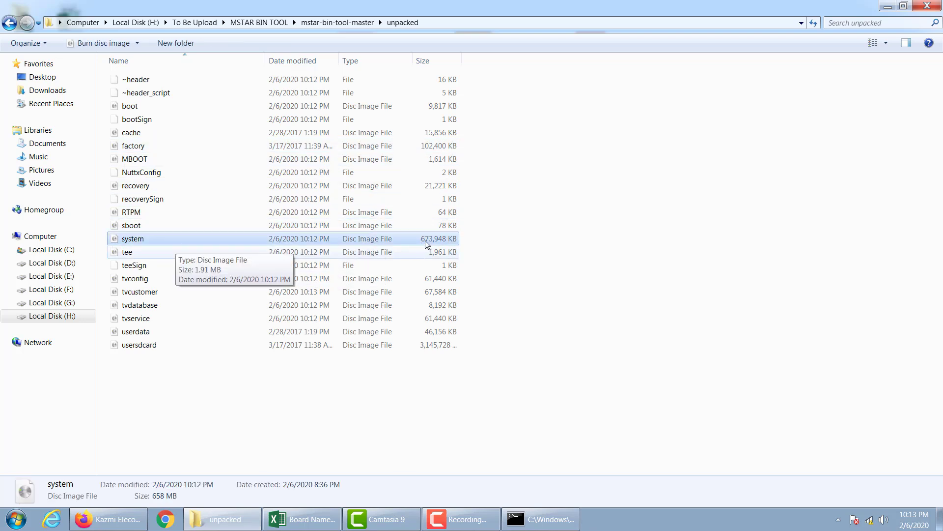
click(180, 405)
View boot0.jpg from the newly unpacked tvconfig disc image through 7-Zip, then close the image and the archive
right_click(142, 279)
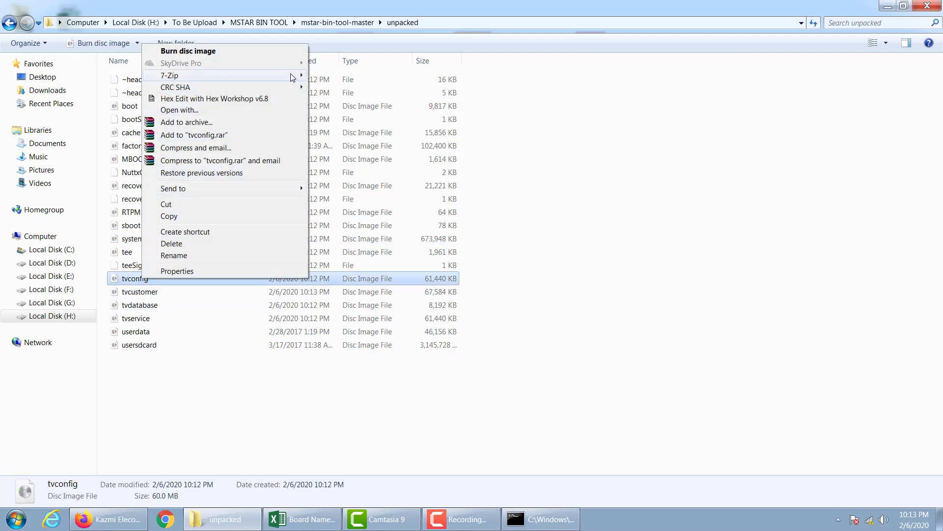
mouse_move(293, 74)
click(345, 75)
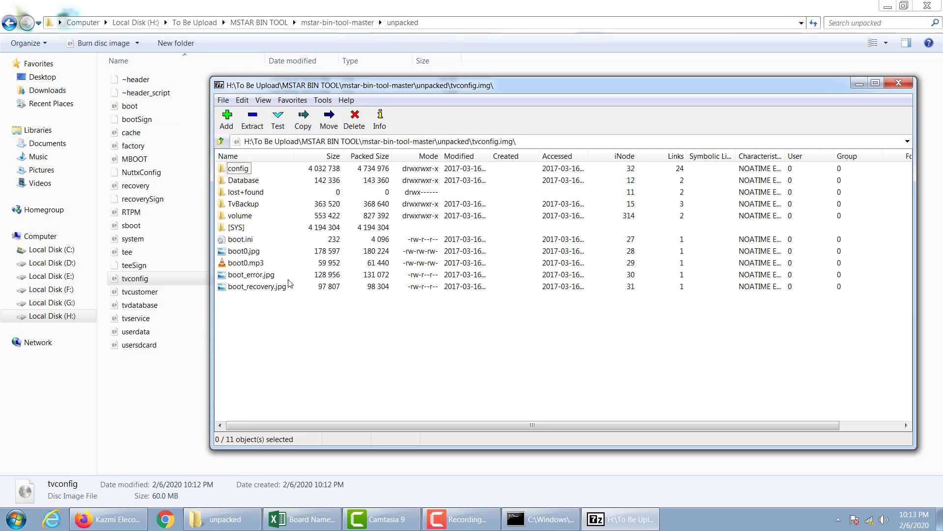
double_click(241, 252)
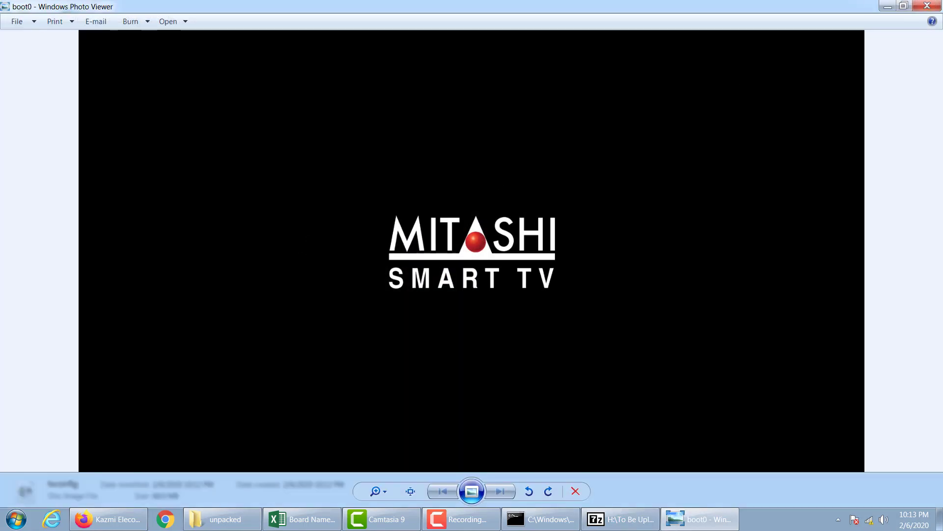
click(927, 6)
click(775, 78)
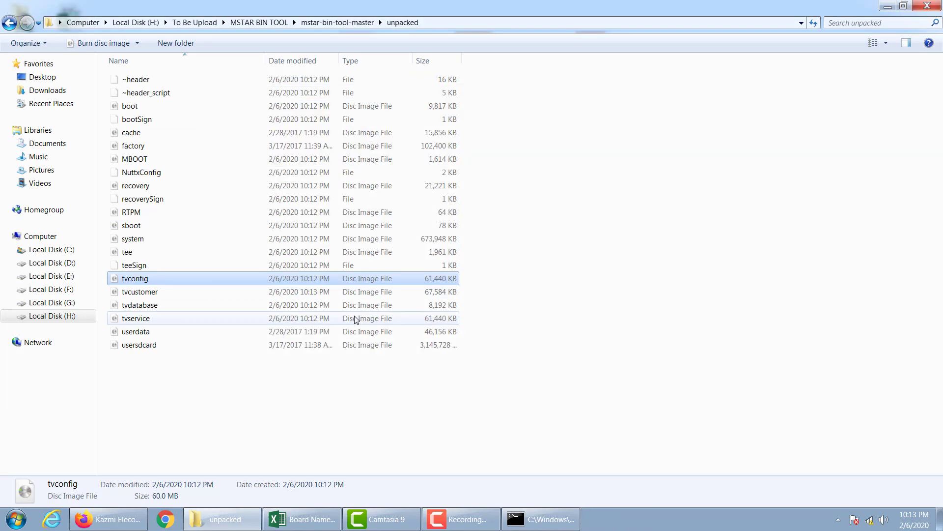
right_click(145, 293)
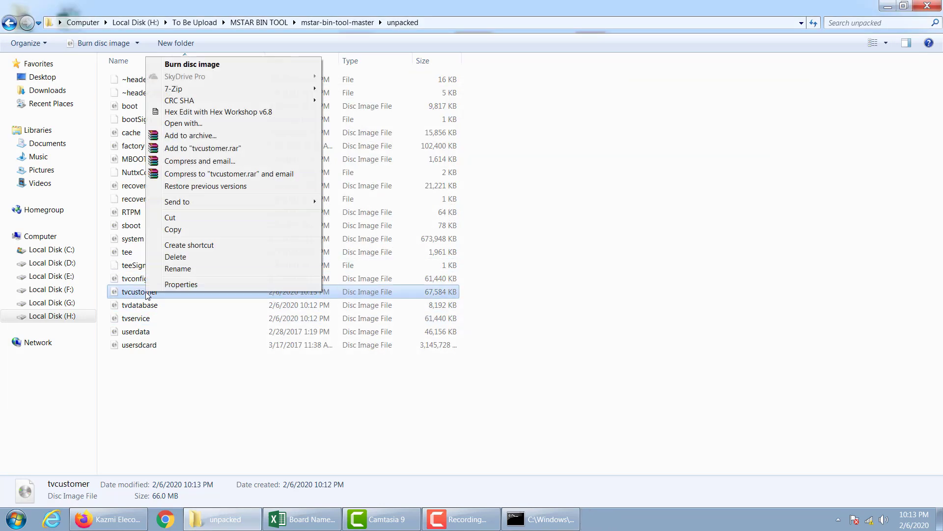
click(160, 407)
click(164, 408)
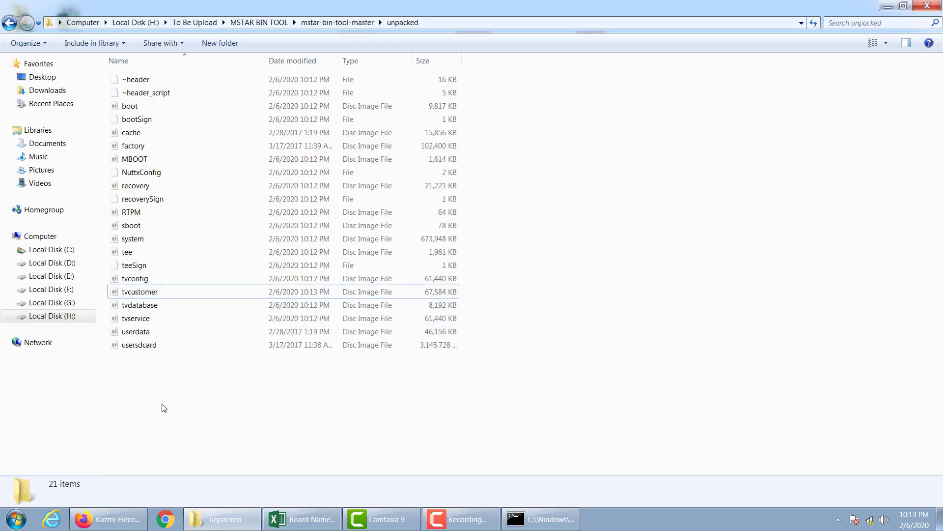
Open the unpacked system disc image in 7-Zip, look through its app folder, and return to the archive root
right_click(141, 242)
mouse_move(285, 274)
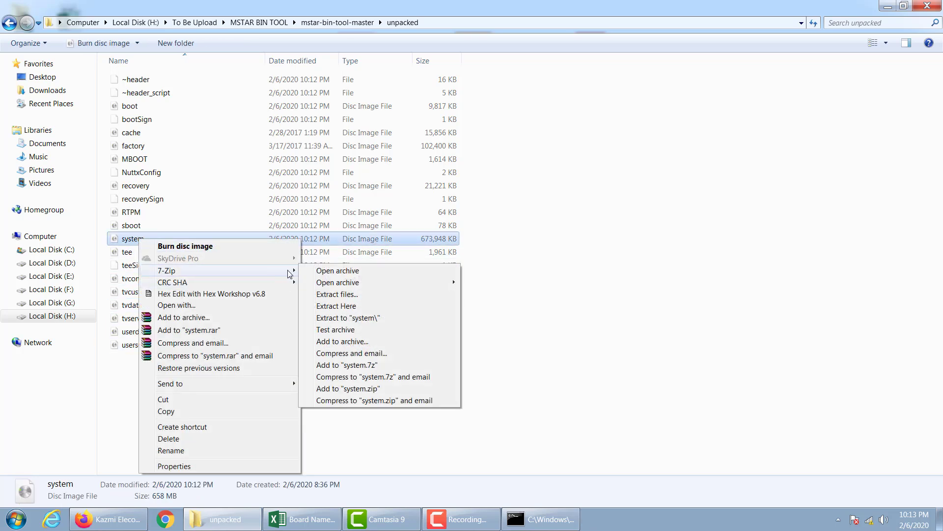
click(326, 271)
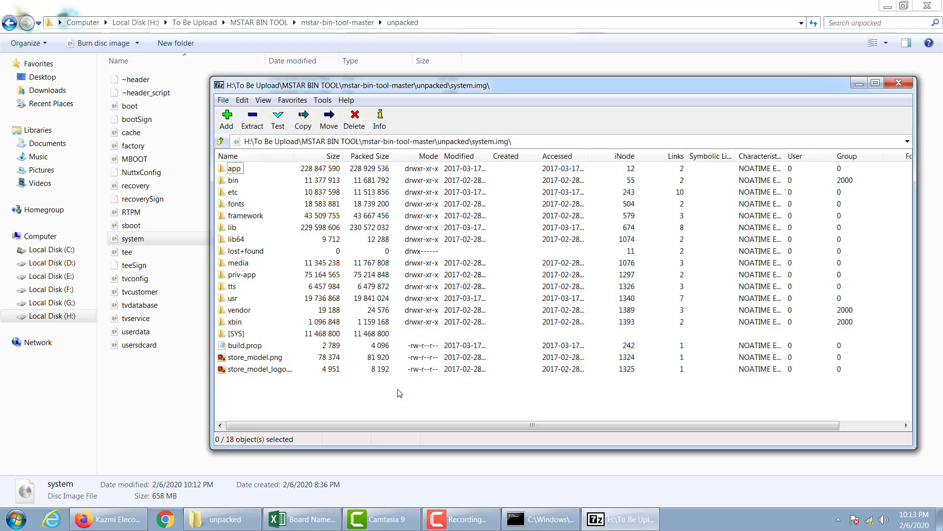
double_click(239, 170)
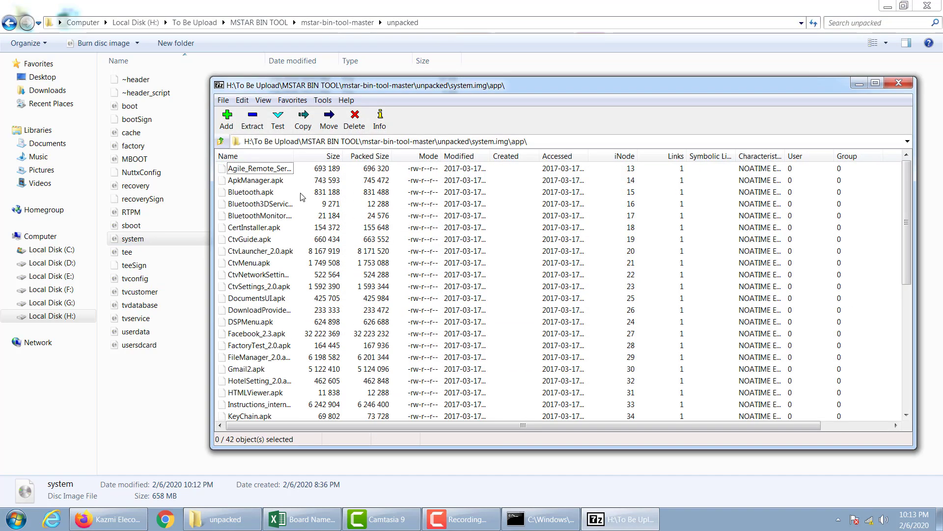
scroll(305, 206, down, 7)
scroll(305, 206, up, 7)
click(221, 142)
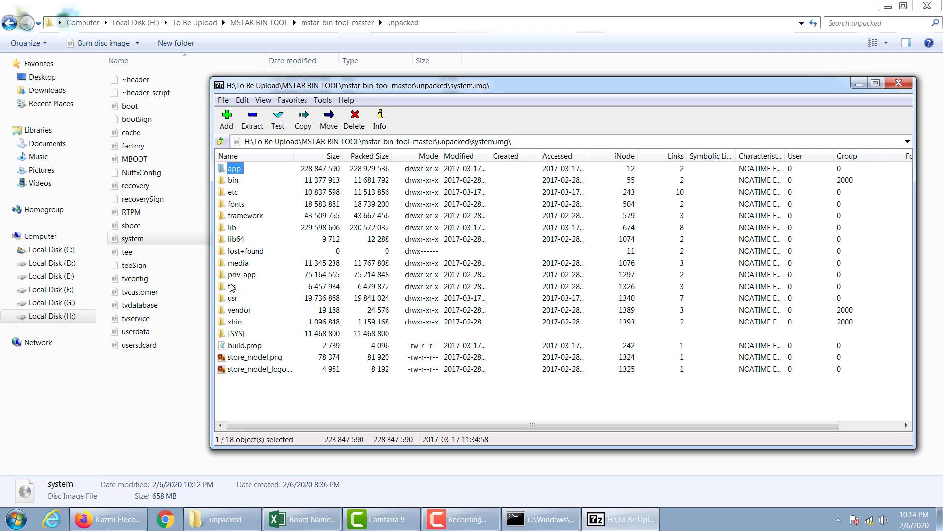
Look inside the tts folder's lang_pico subfolder, then return to the root of the system image
click(231, 287)
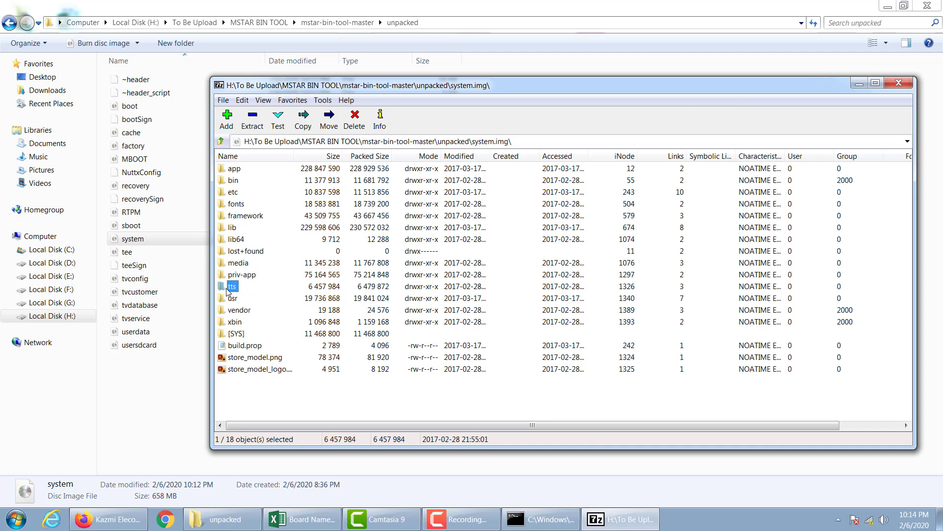
double_click(231, 287)
double_click(249, 169)
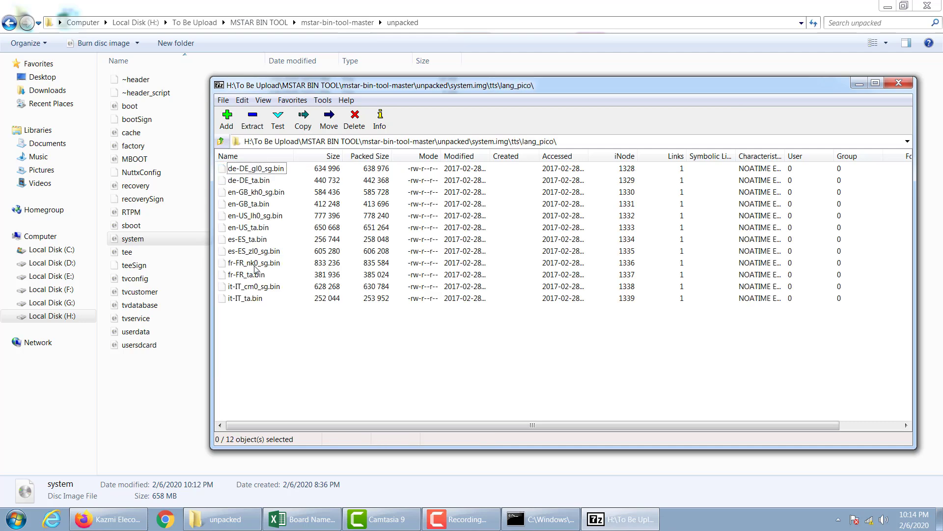
click(221, 141)
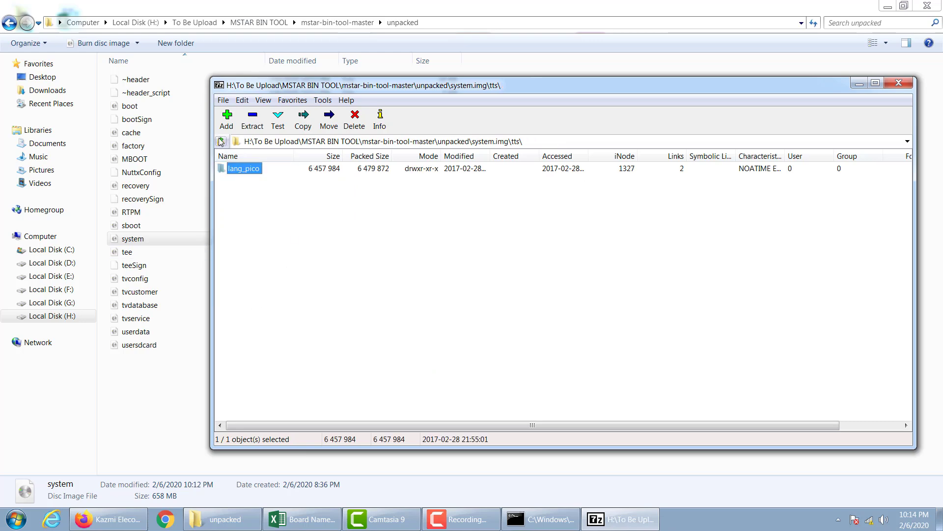
click(221, 141)
View store_model.png and the store_model_logo image from the system archive, closing each image after viewing
click(242, 347)
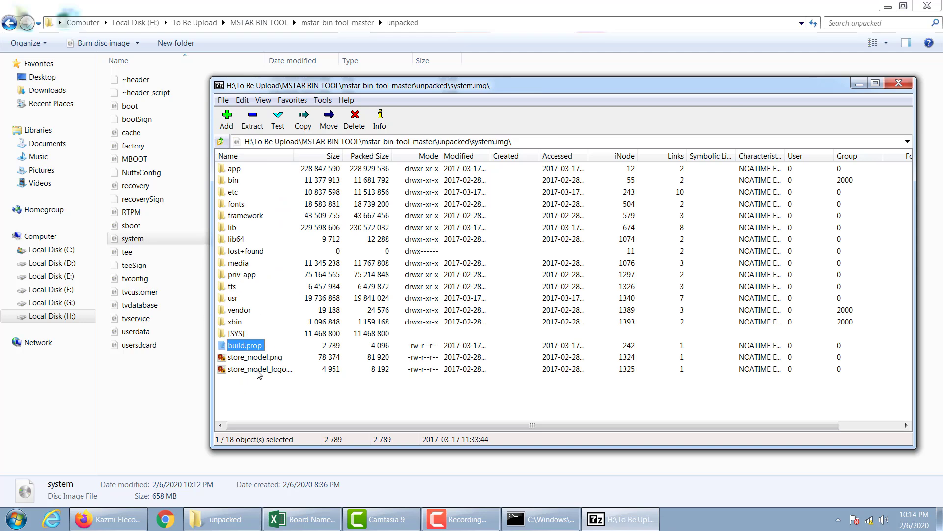
drag(263, 388, 237, 361)
double_click(253, 358)
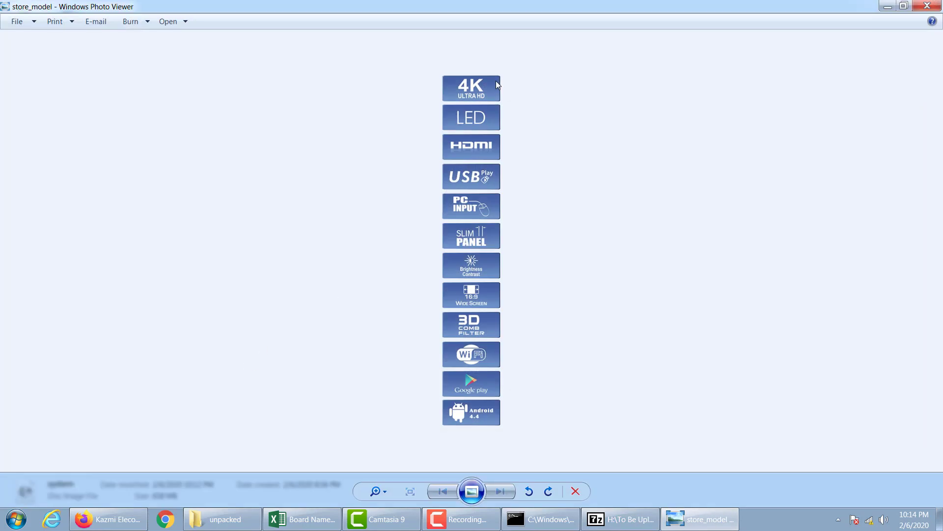
click(928, 6)
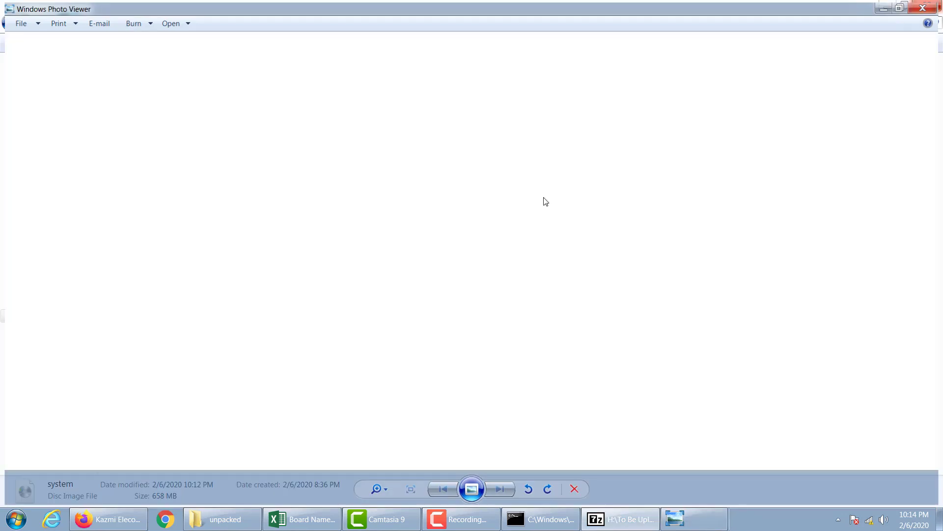
double_click(256, 369)
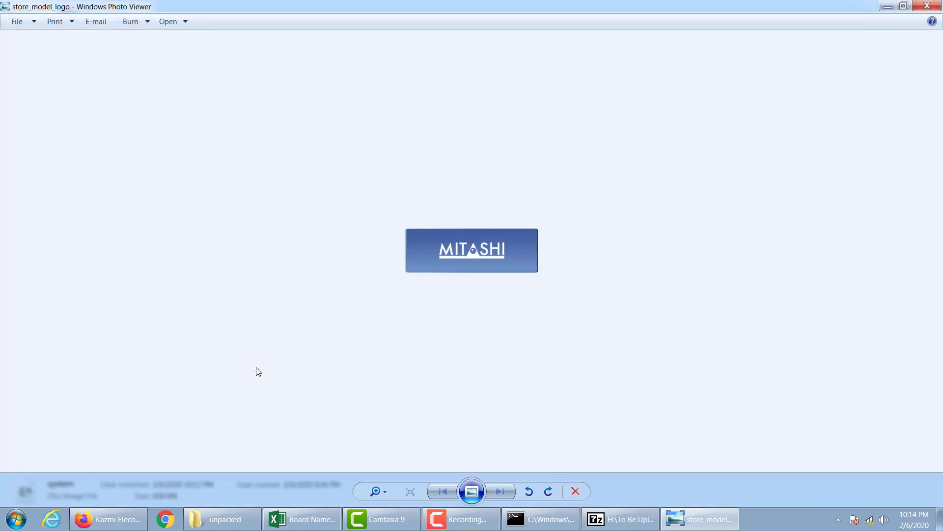
click(927, 6)
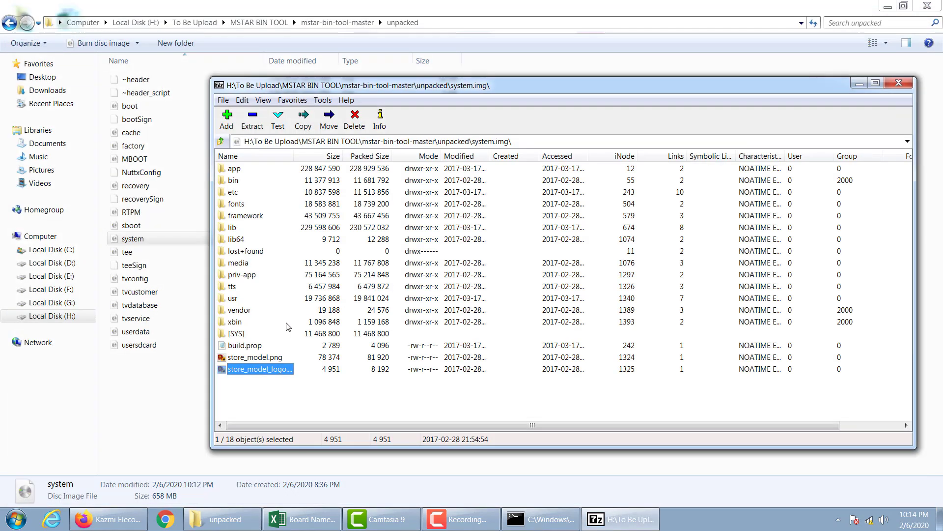
Open build.prop from the system archive and examine its timezone, language and country properties
double_click(246, 346)
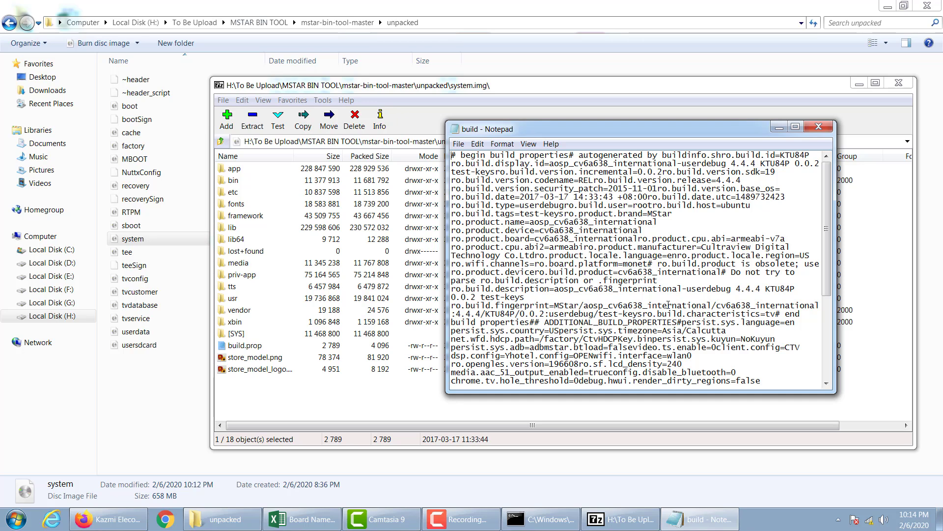
scroll(743, 308, down, 6)
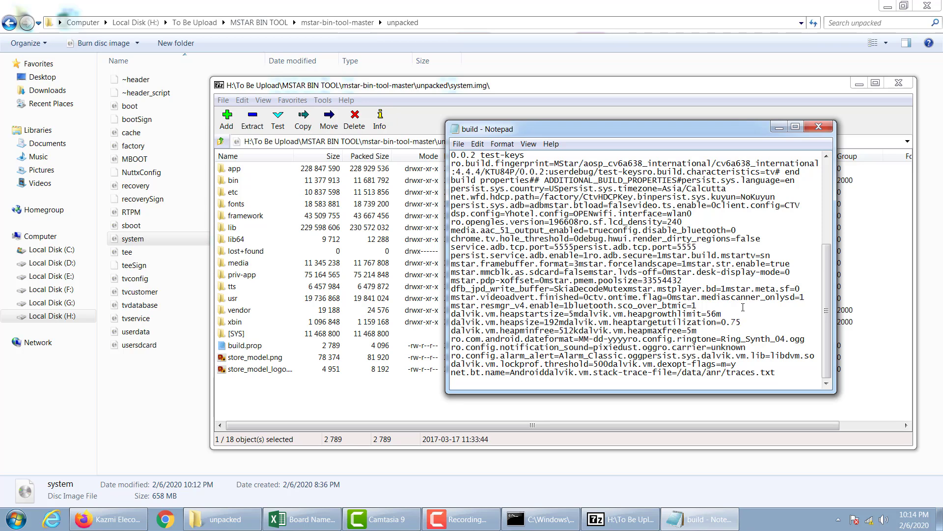
scroll(743, 307, up, 2)
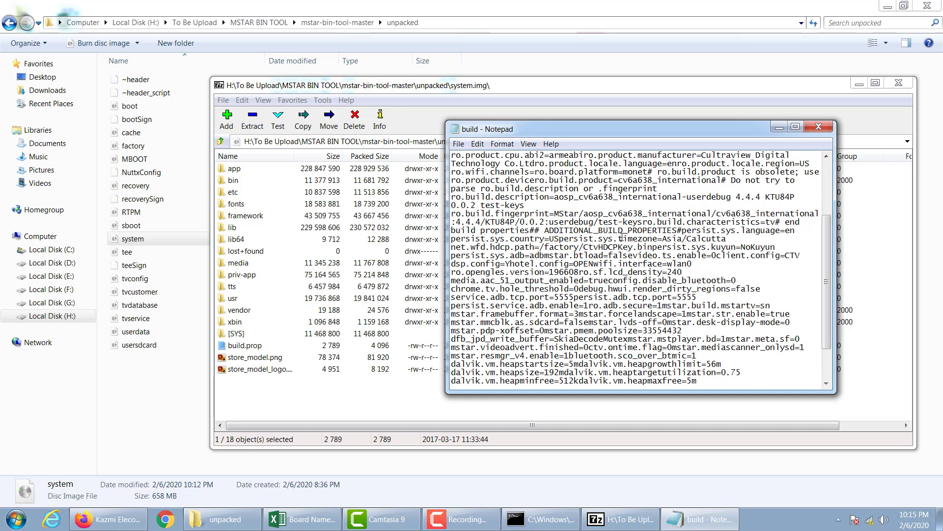
drag(619, 239, 736, 240)
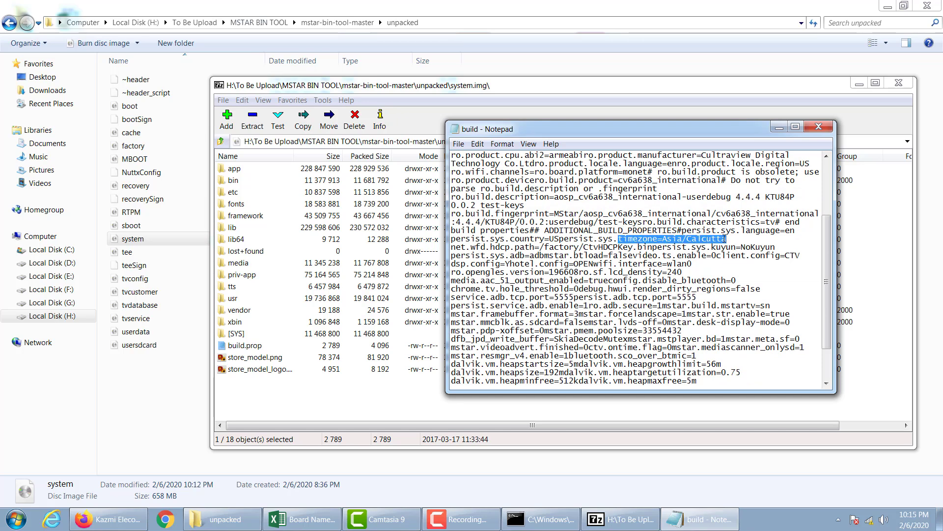
drag(728, 231, 804, 223)
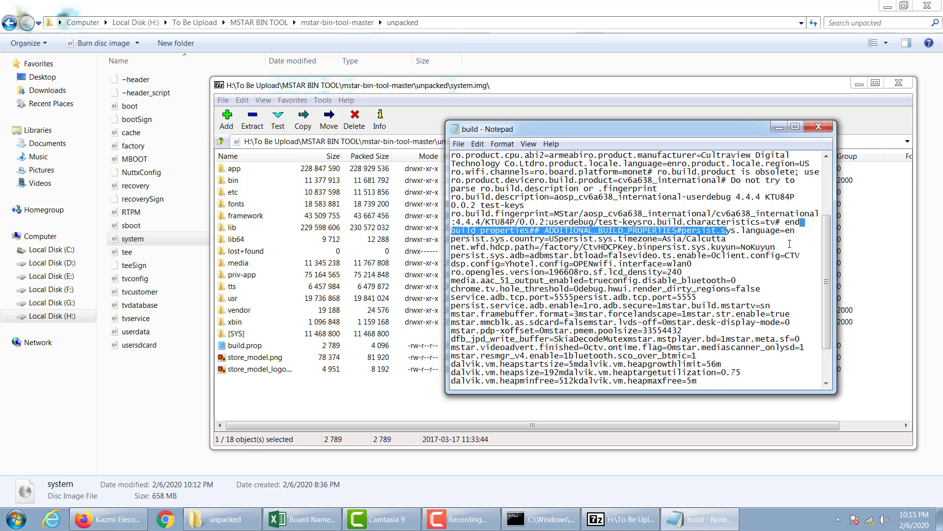
click(788, 244)
drag(511, 239, 560, 236)
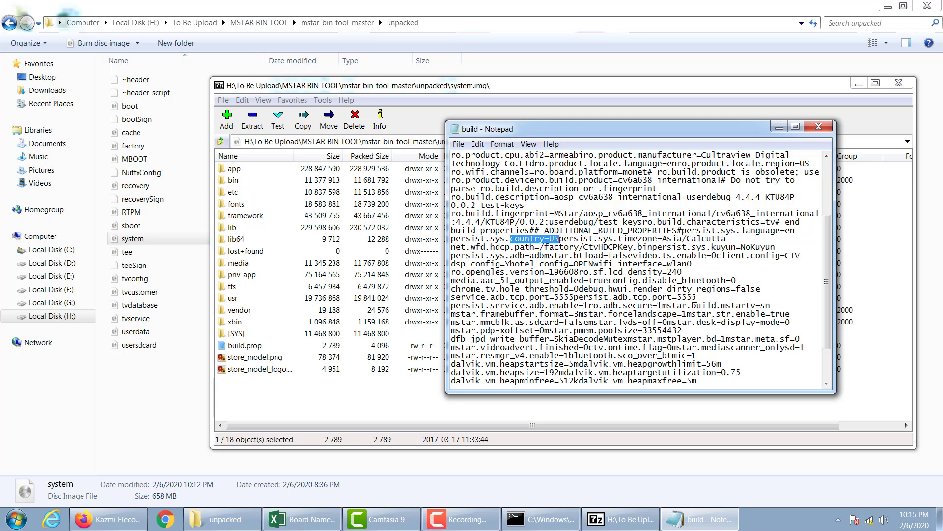
Examine the build fingerprint and product manufacturer entries in build.prop, highlighting the board number within the fingerprint
drag(496, 215, 606, 214)
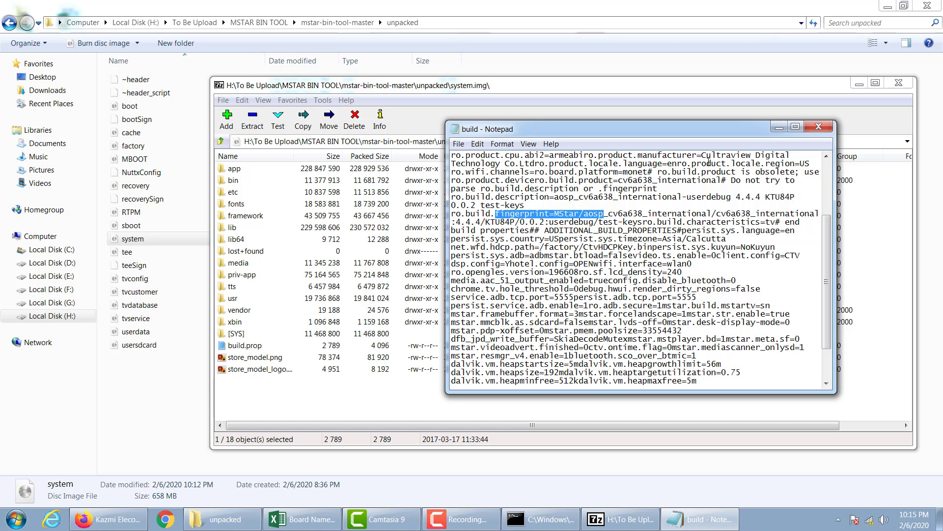
drag(638, 155, 801, 164)
click(716, 202)
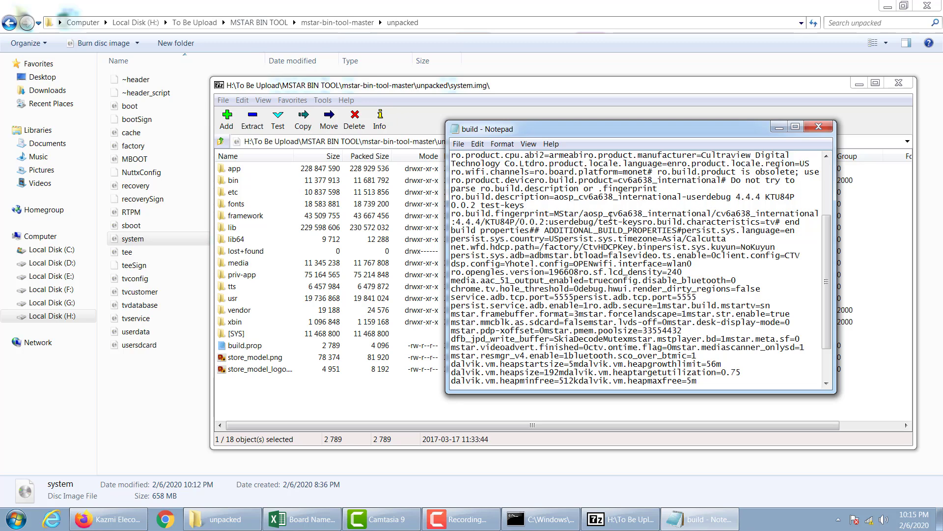
drag(638, 216, 645, 216)
click(643, 238)
drag(610, 214, 631, 217)
Examine the security patch and build date entries in build.prop, then close the file and the system archive
scroll(627, 255, up, 4)
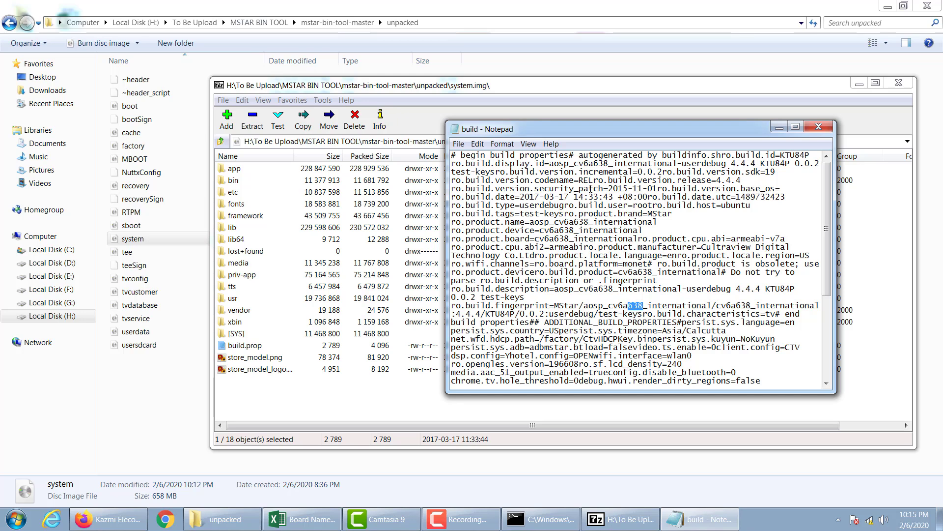
drag(608, 188, 783, 211)
click(702, 232)
scroll(646, 295, down, 6)
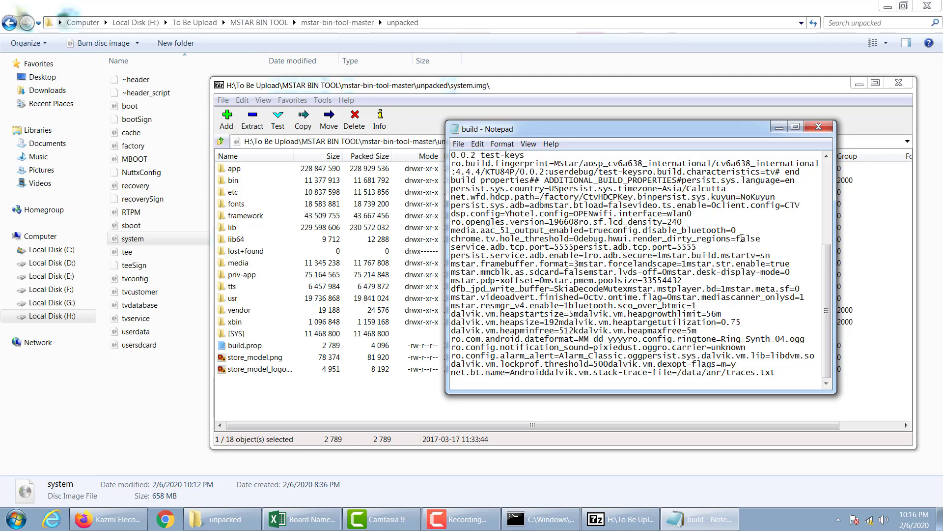
click(820, 129)
click(898, 82)
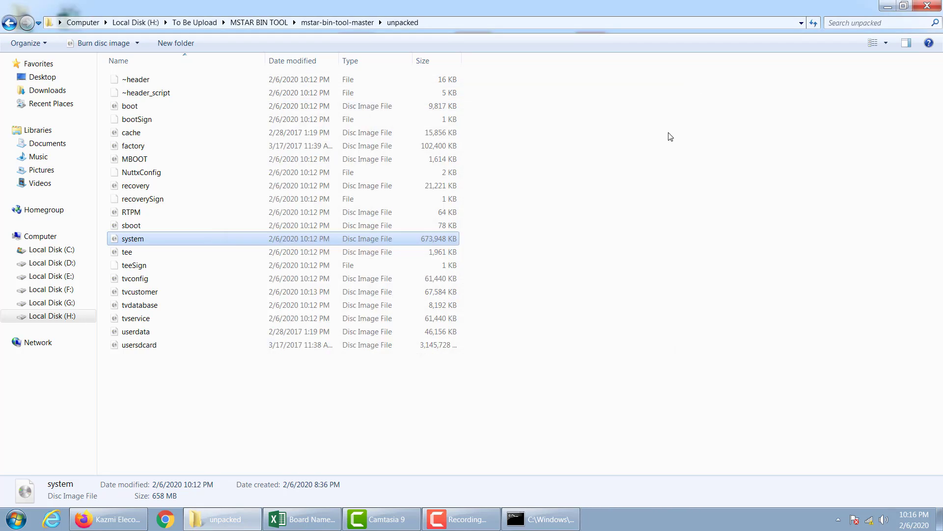
Go back to the MSTAR BIN TOOL folder and select the h.bin firmware file
click(9, 22)
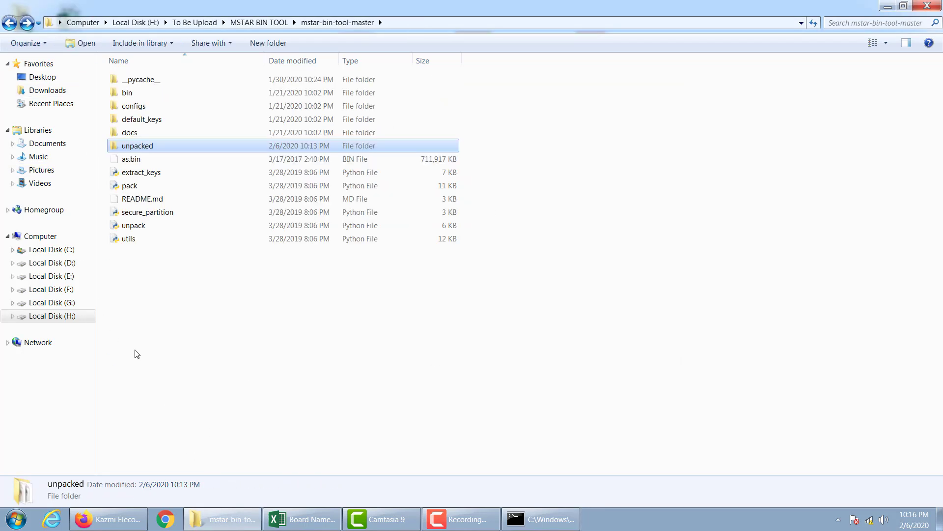
click(158, 339)
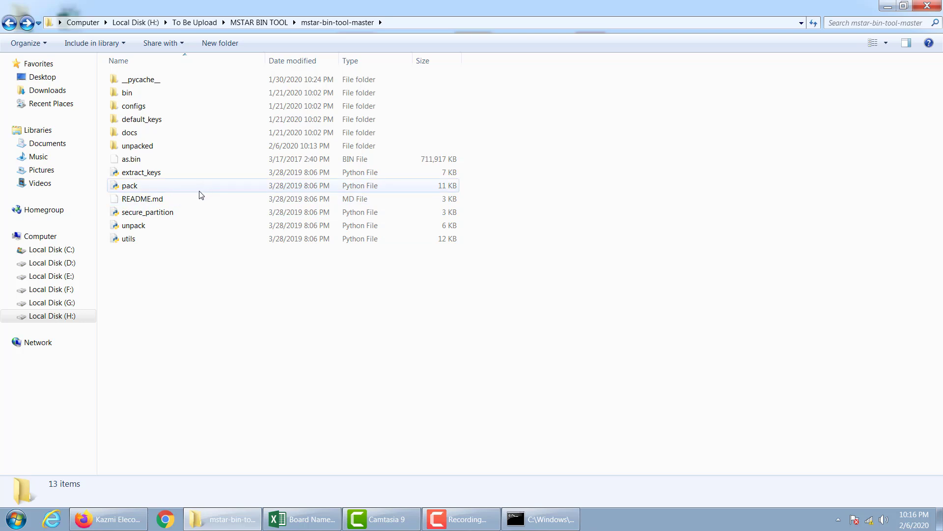
click(138, 161)
click(9, 23)
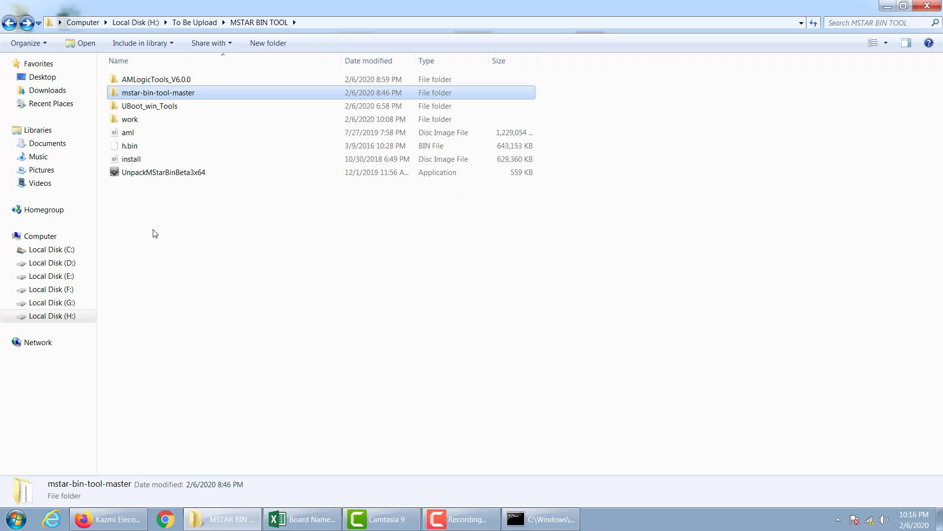
click(130, 146)
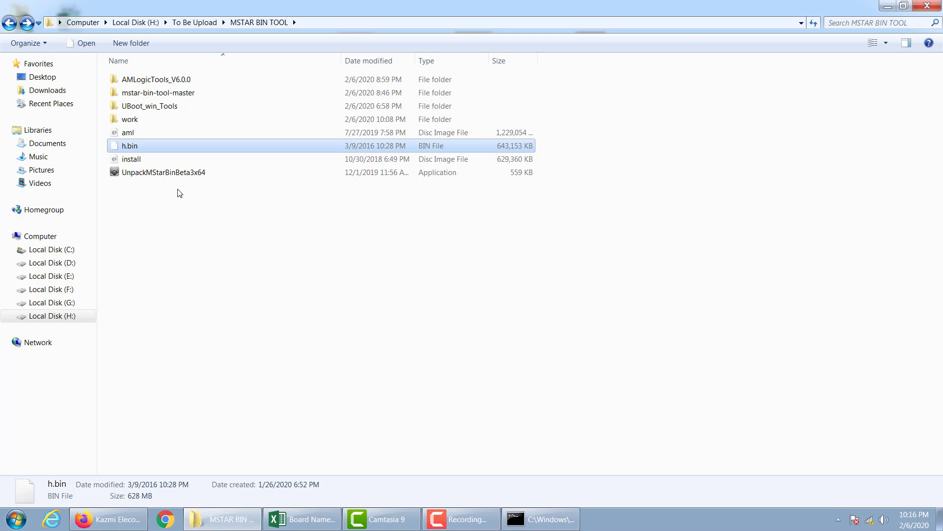
click(163, 233)
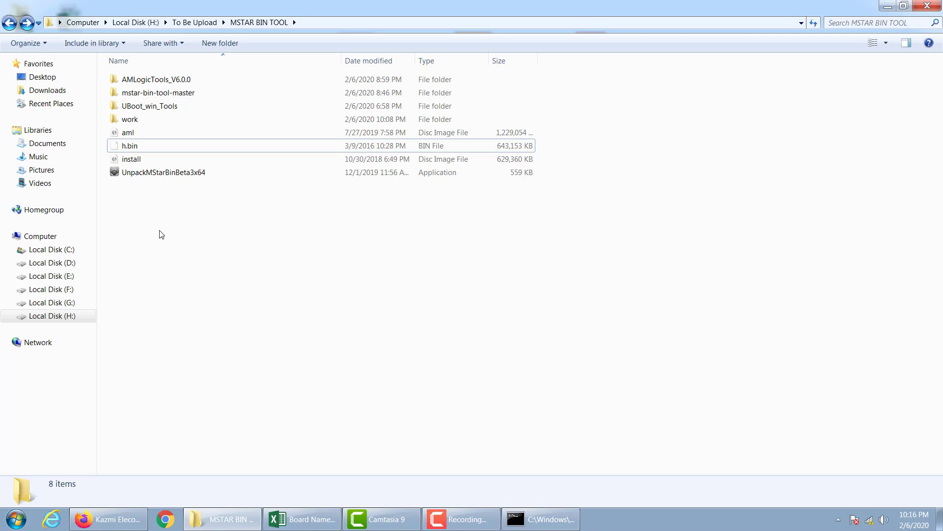
click(187, 96)
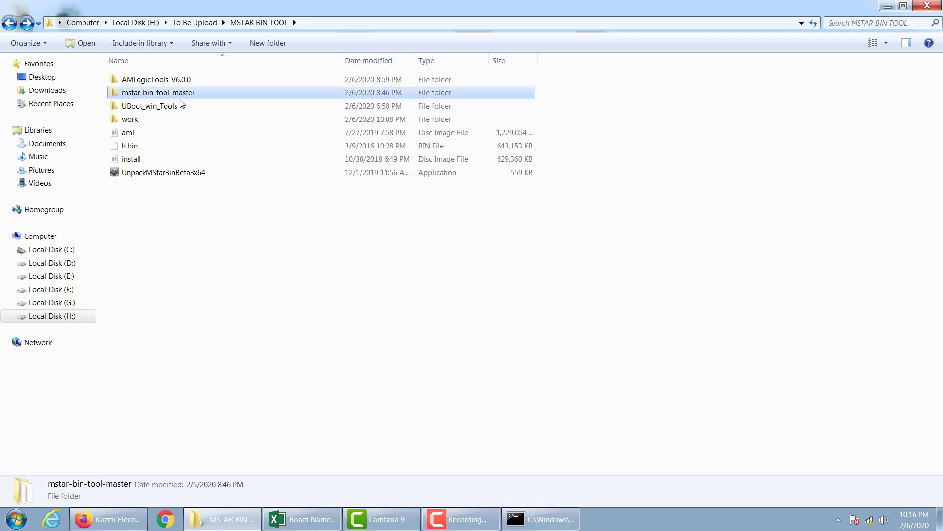
click(170, 109)
click(163, 228)
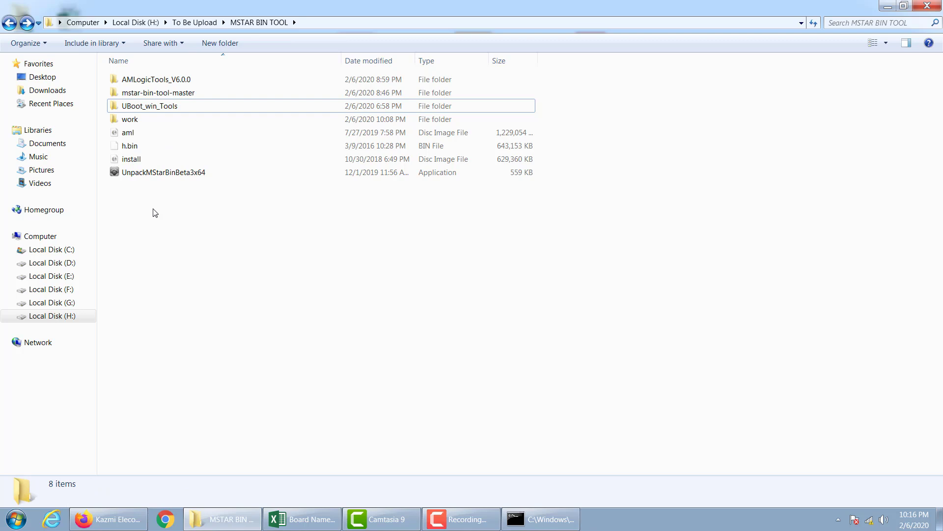
click(137, 147)
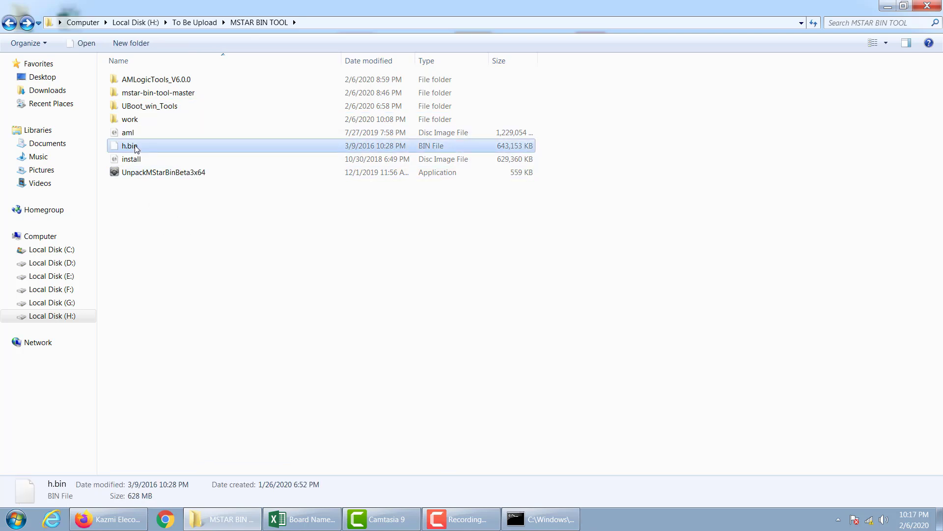
Launch UnpackMStarBinBeta3x64, load h.bin from H:\To Be Upload\MSTAR BIN TOOL and unpack it in All firmware mode
double_click(184, 173)
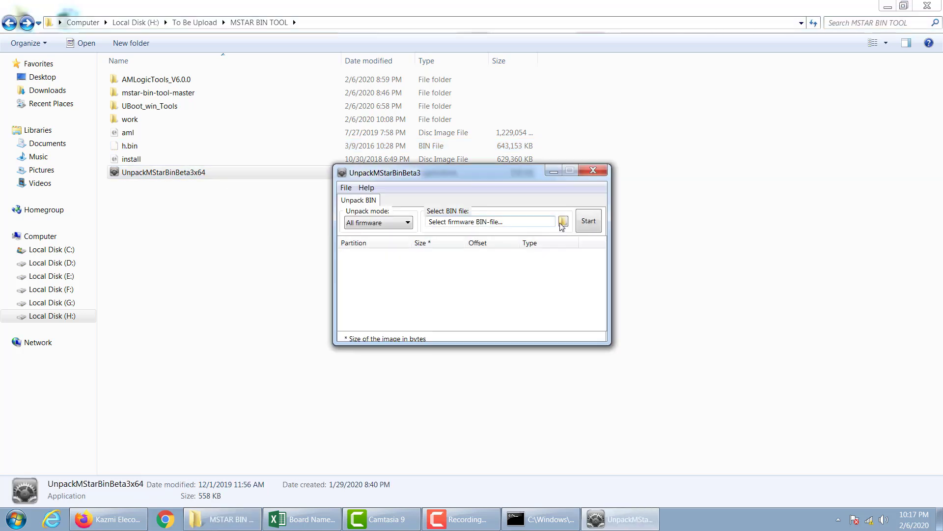
click(564, 222)
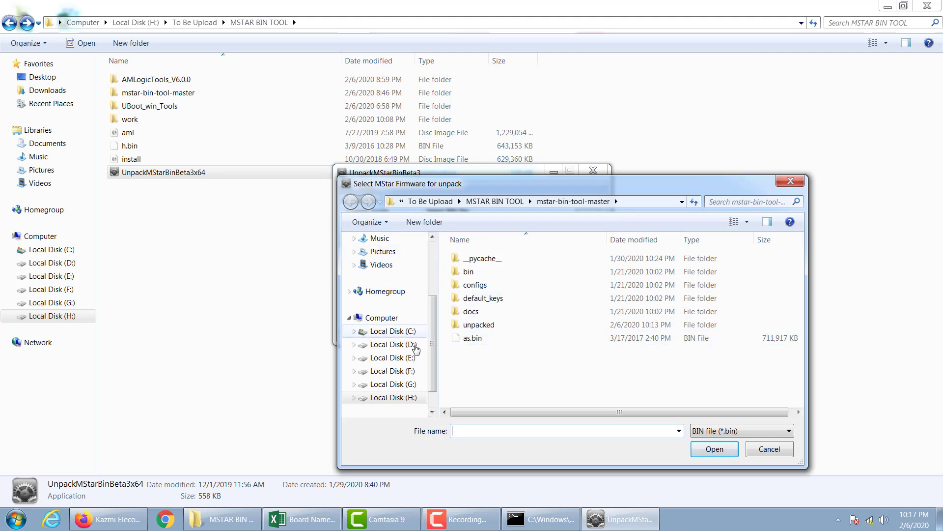
click(433, 397)
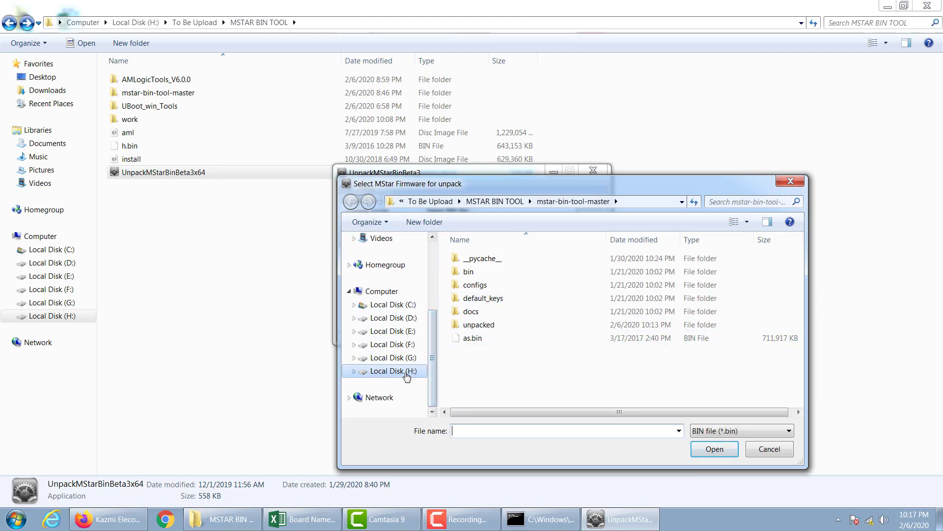
click(393, 371)
double_click(484, 401)
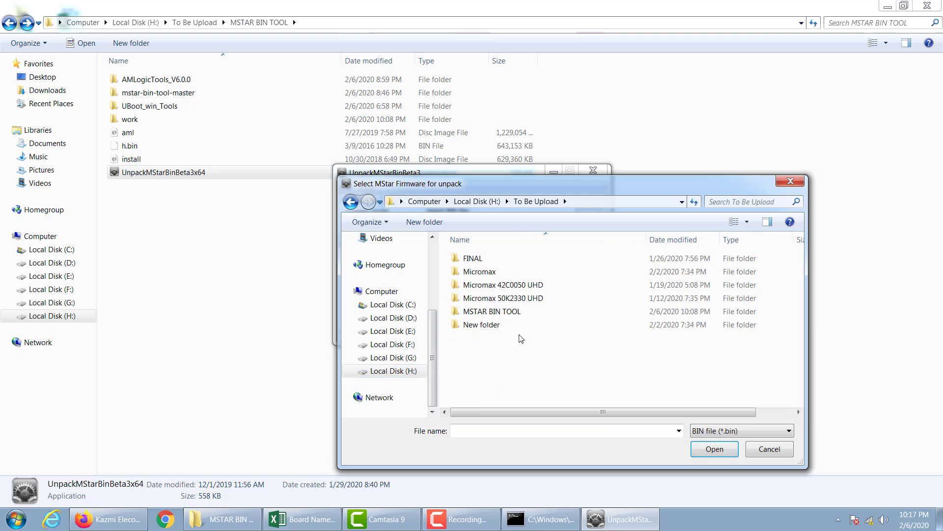
double_click(511, 311)
click(497, 308)
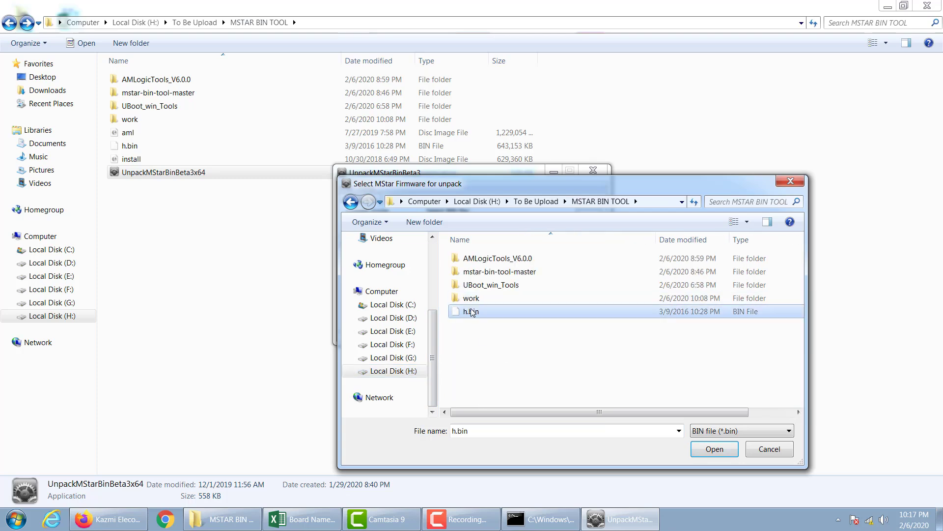
click(710, 447)
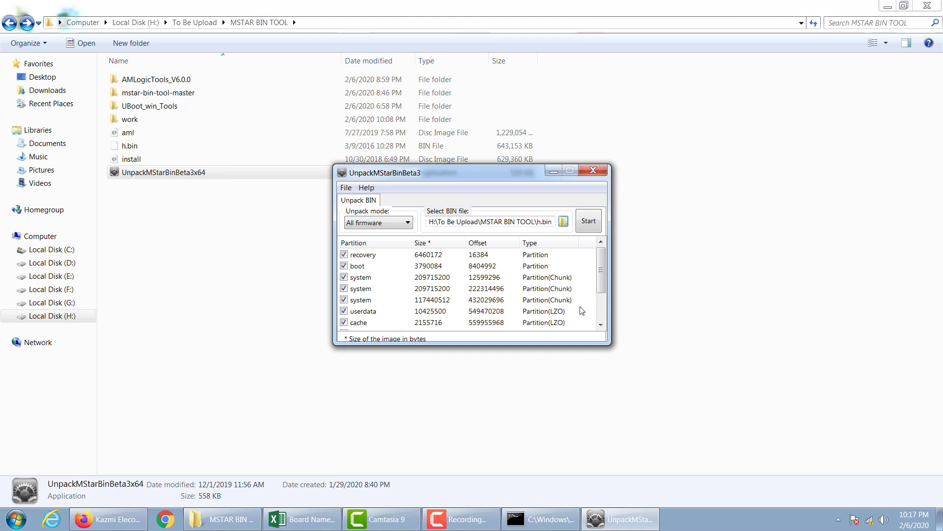
click(590, 228)
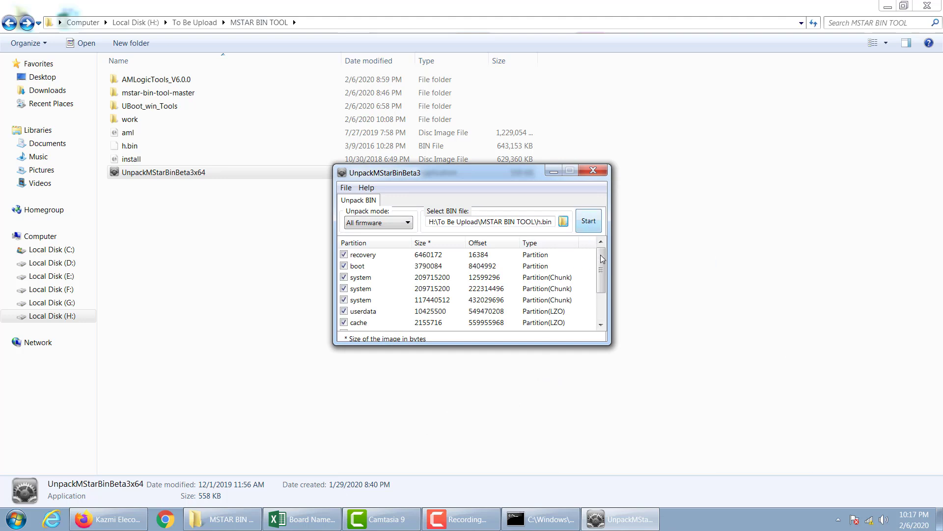
click(590, 222)
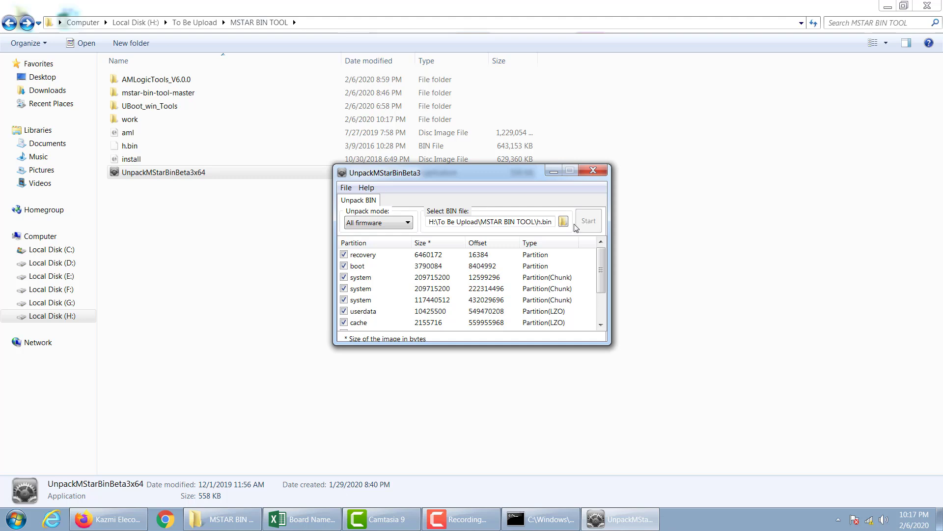
Open Local Disk (G:) in a separate Explorer window from the desktop and dismiss the unpacker's notification
mouse_move(364, 524)
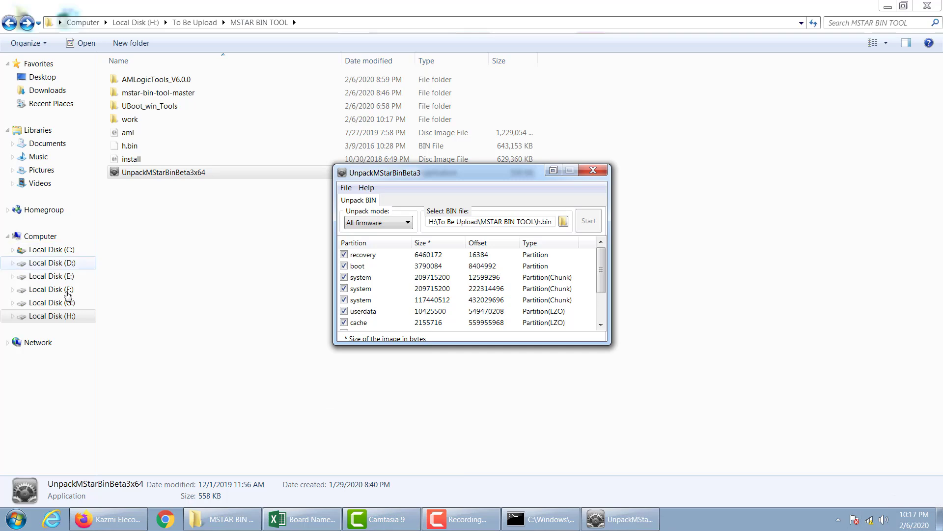
click(939, 520)
double_click(23, 91)
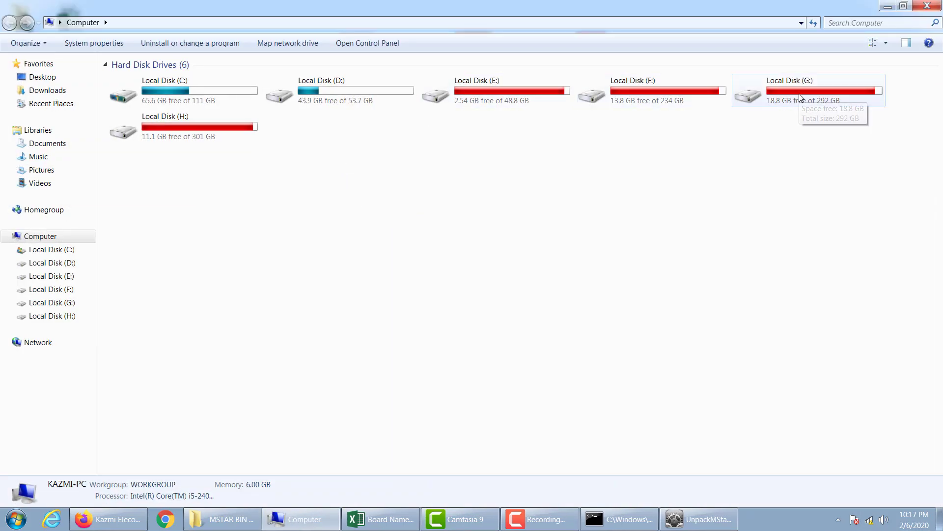
click(781, 98)
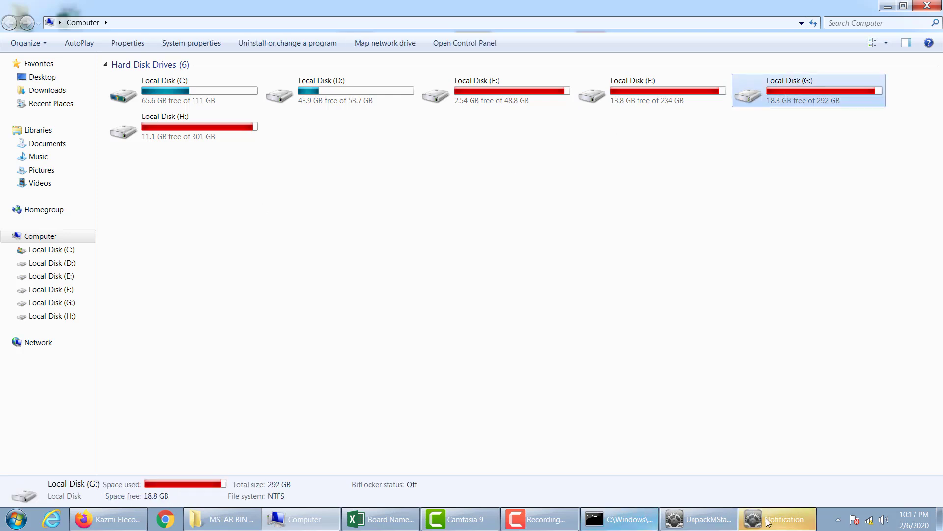
click(484, 301)
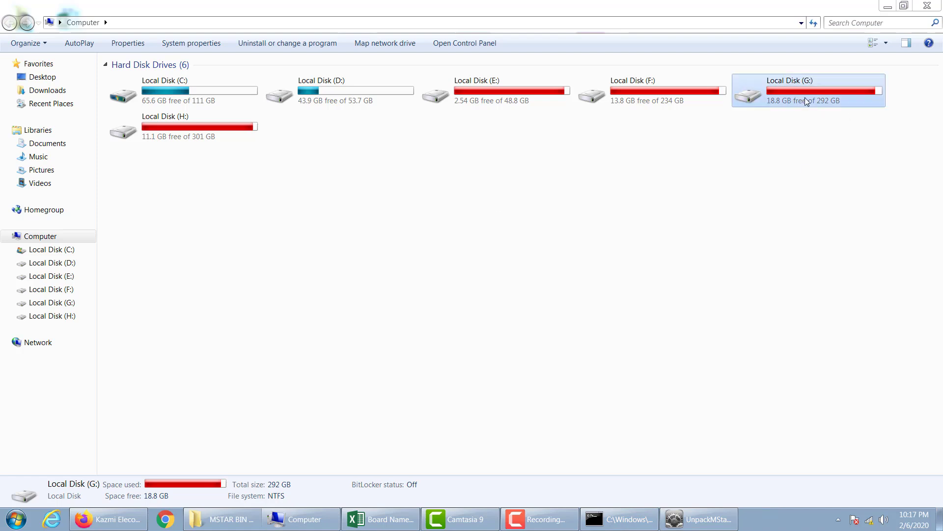
double_click(796, 99)
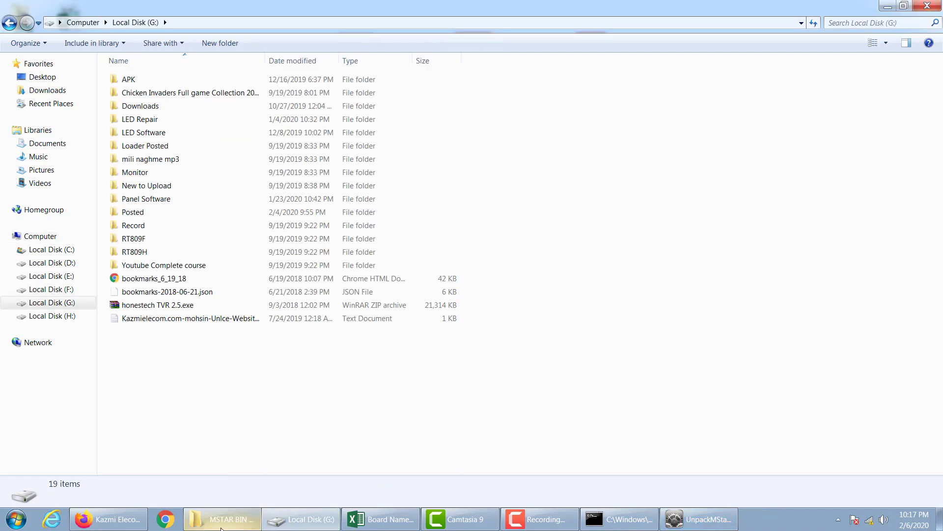
Return to the MSTAR BIN TOOL folder and view the unpacked files in work\h
click(211, 517)
double_click(129, 120)
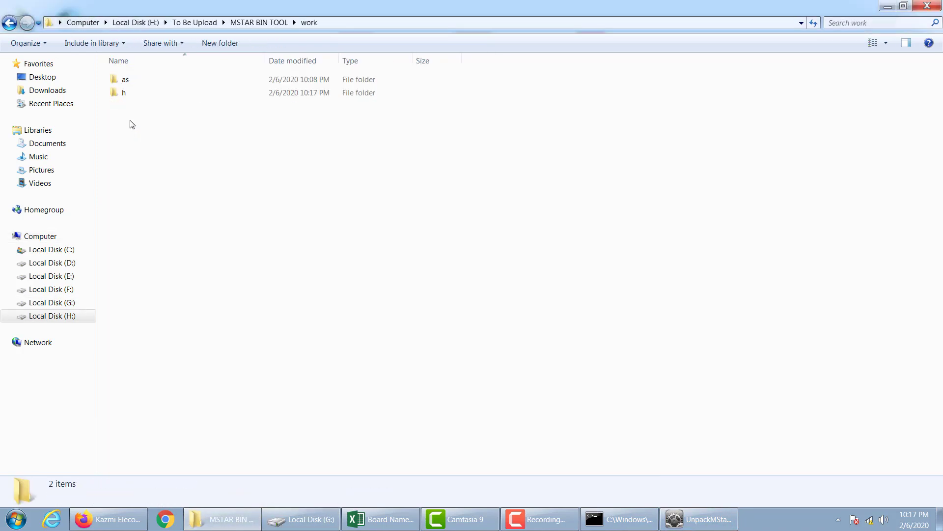
double_click(123, 94)
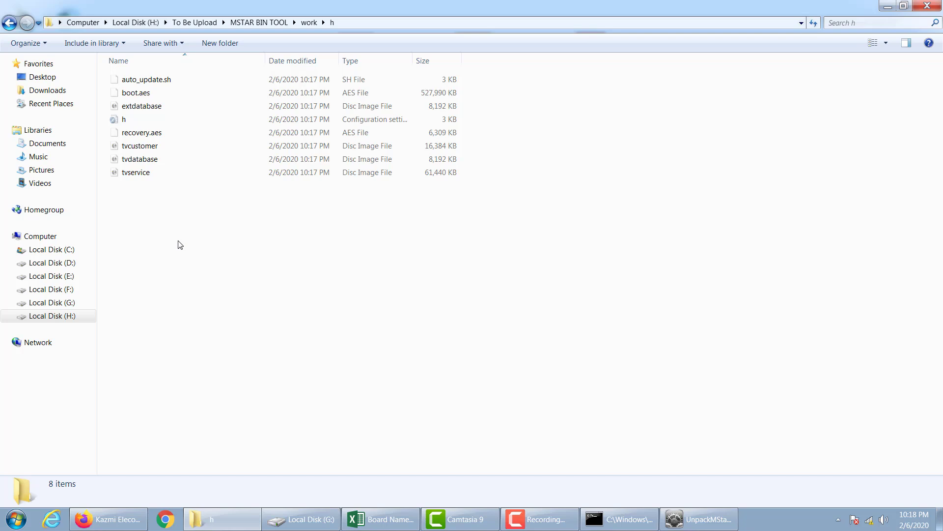
Open the tvcustomer image as a 7-Zip archive and view boot0.jpg in its Customer folder, then close the picture
click(151, 148)
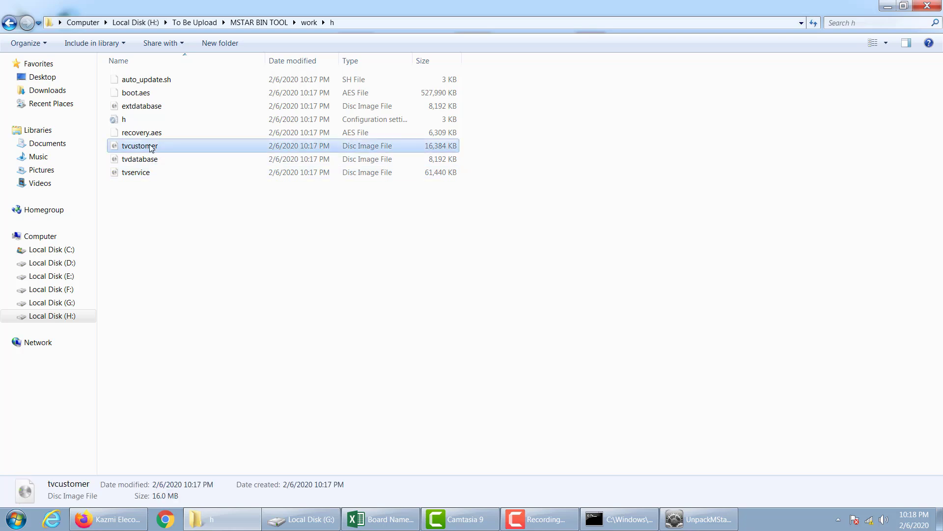
right_click(151, 146)
mouse_move(234, 177)
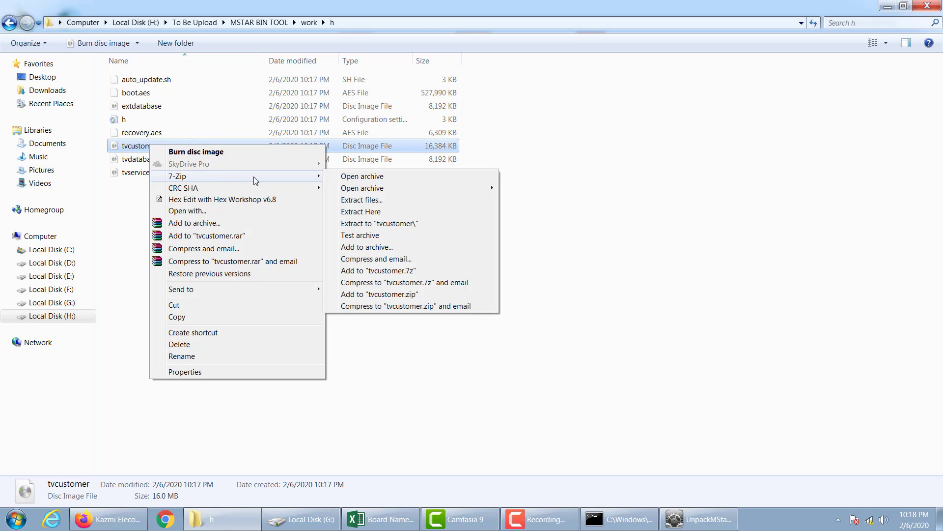
click(362, 177)
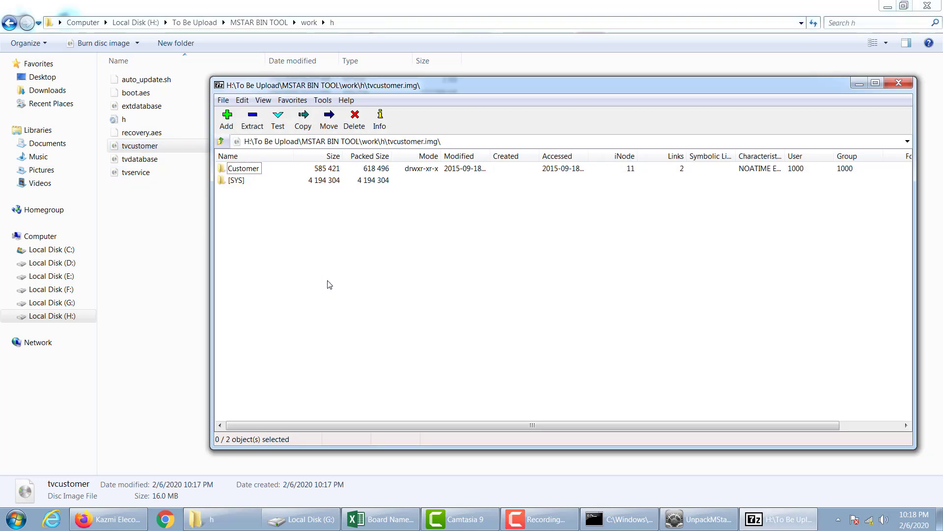
double_click(254, 170)
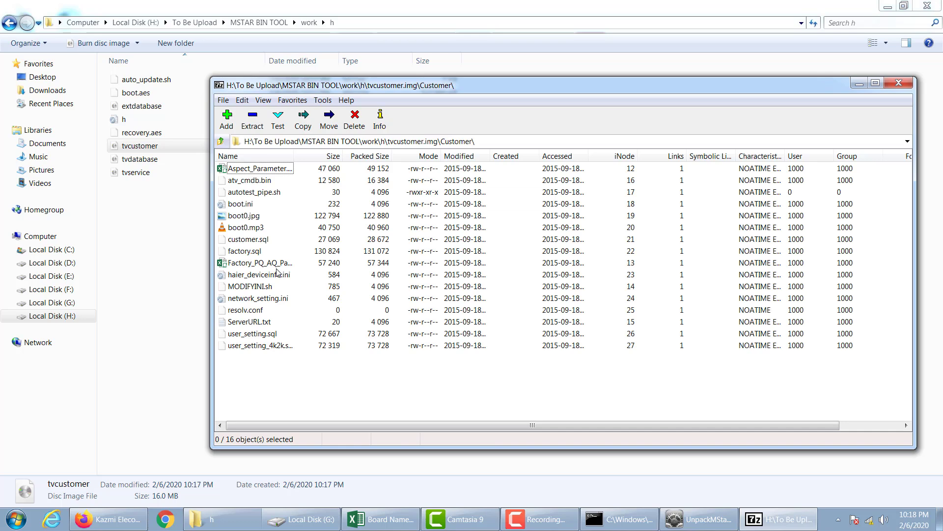
double_click(242, 215)
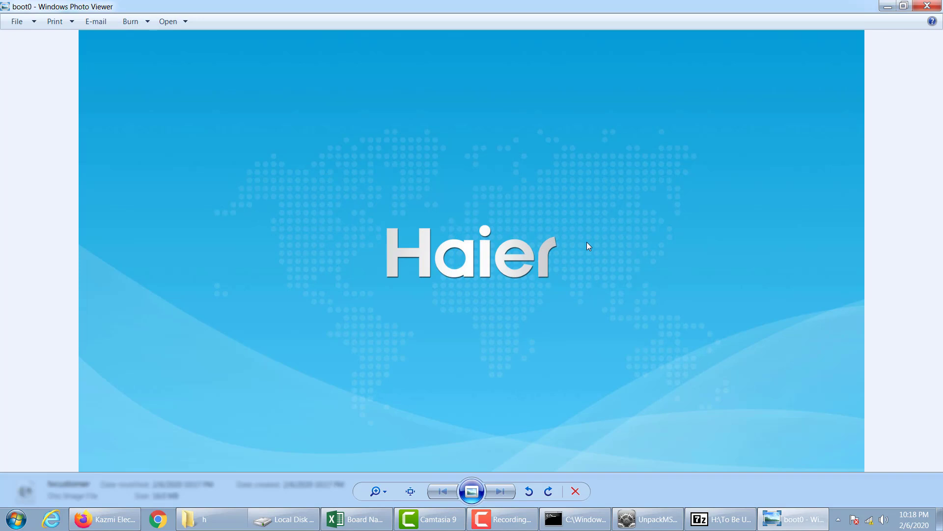
click(927, 6)
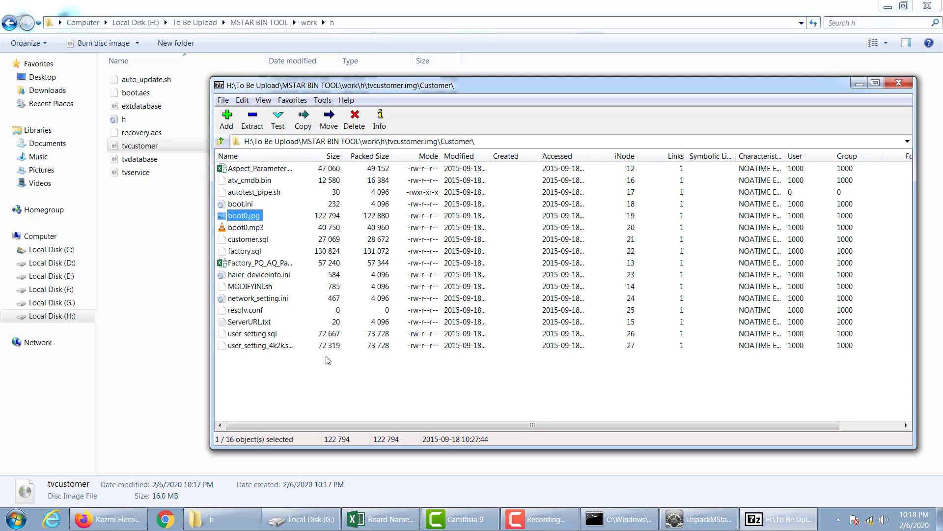
Open haier_deviceinfo.ini and examine its panel and ID entries by highlighting them, then close the file and the tvcustomer archive
double_click(259, 275)
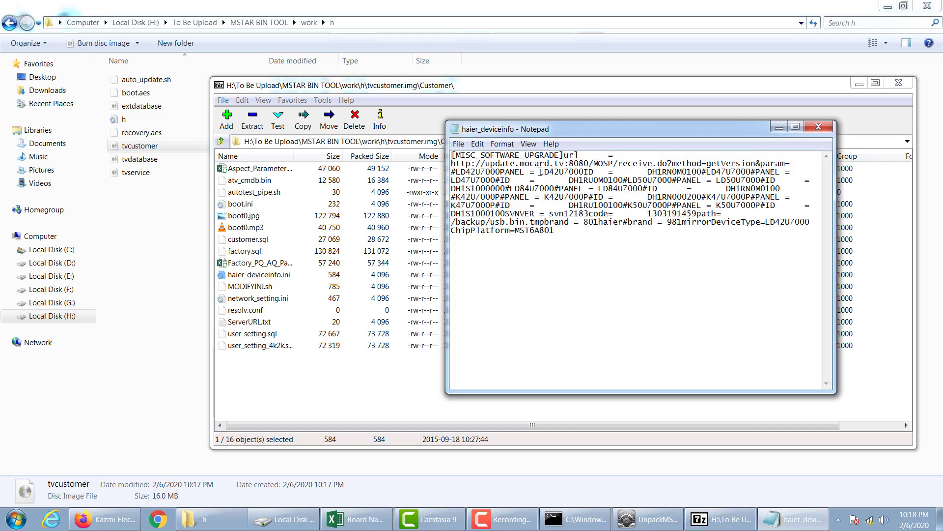
drag(541, 172, 598, 171)
click(649, 259)
drag(599, 189, 645, 189)
click(667, 260)
drag(574, 205, 774, 204)
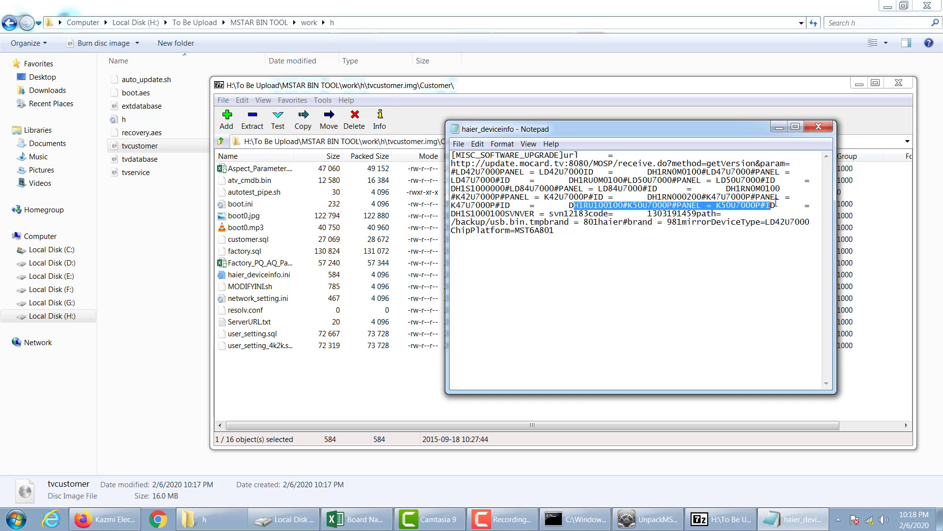
click(700, 253)
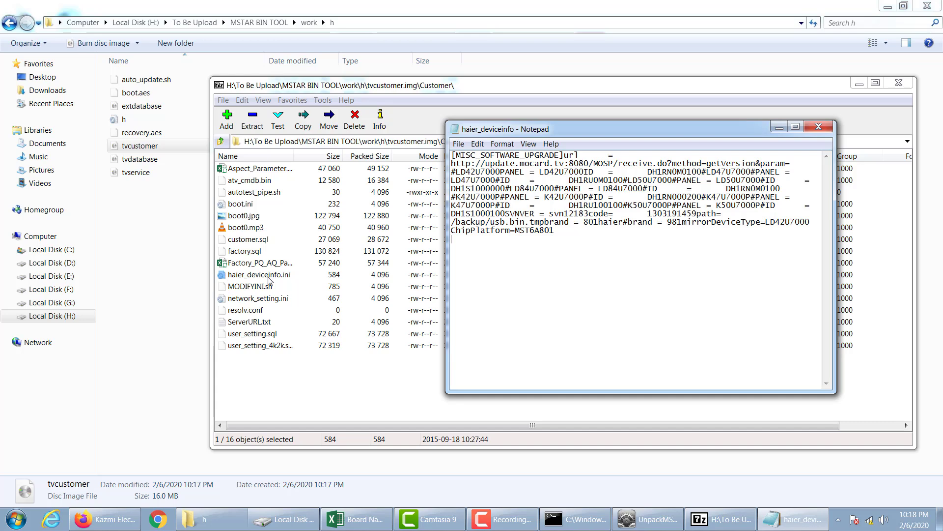
click(810, 127)
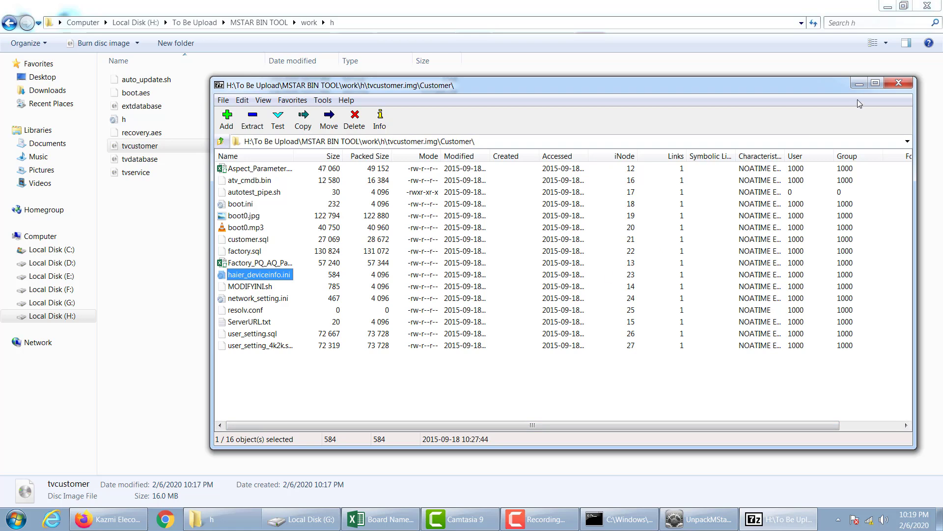
click(898, 82)
click(288, 328)
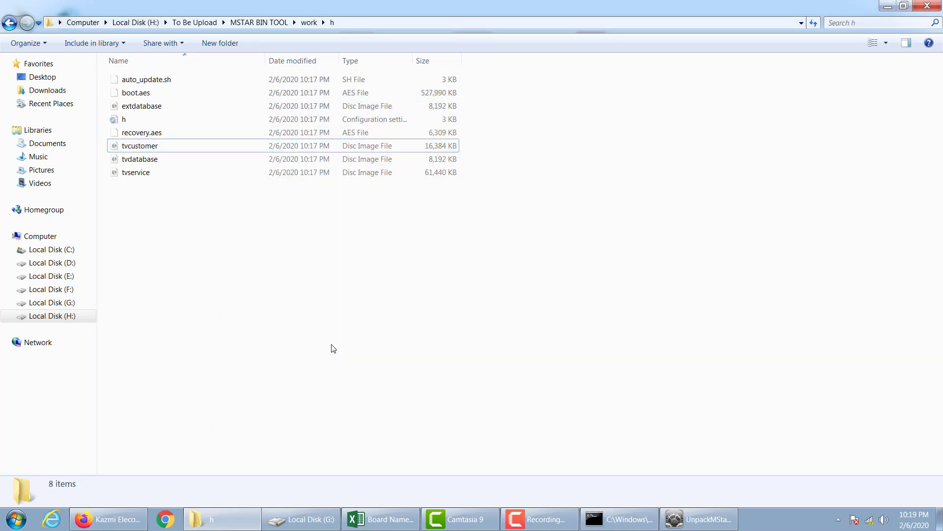
Switch to the G: drive window and open the folder Posted\TP.MS338.PB801\upload
click(287, 523)
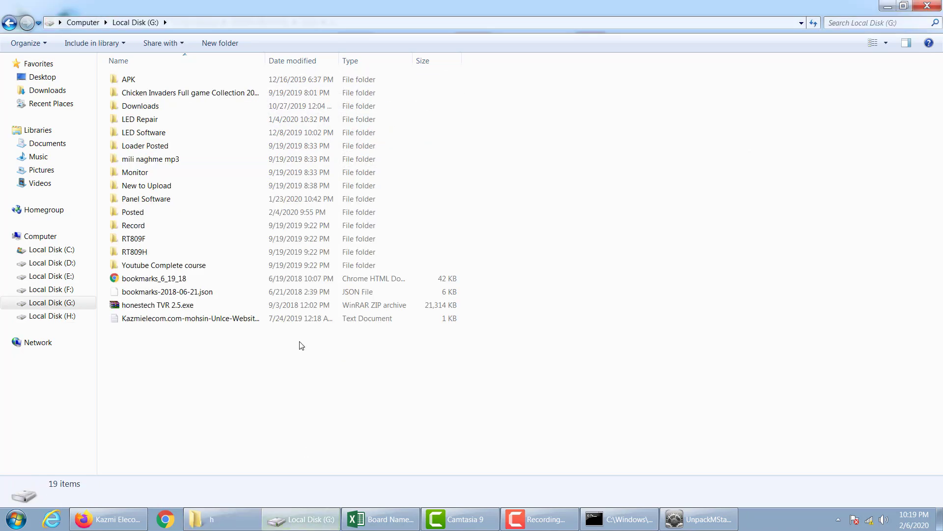
double_click(133, 212)
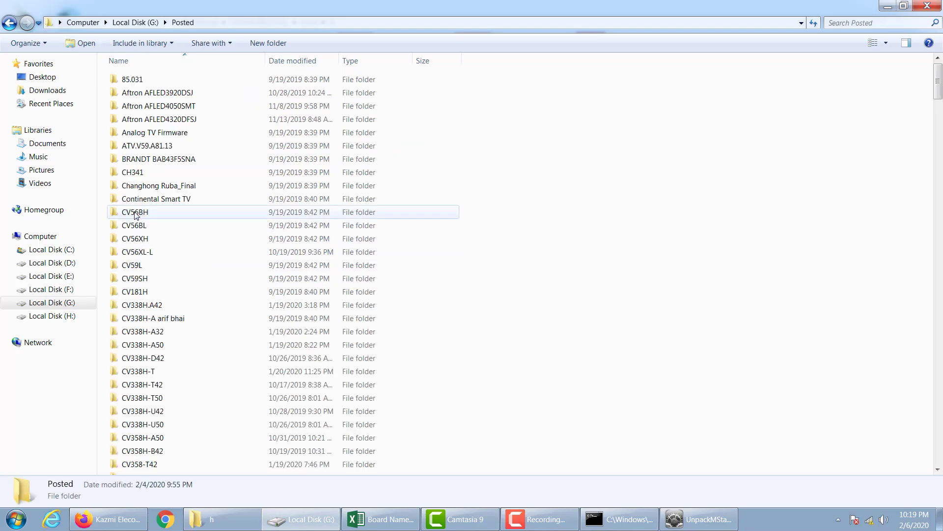
click(141, 254)
key(t)
key(p)
double_click(142, 223)
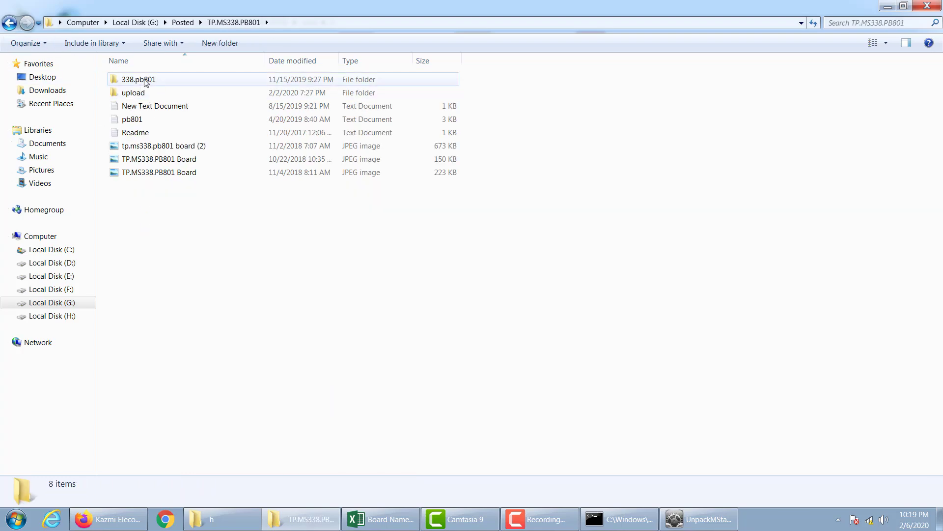
double_click(138, 93)
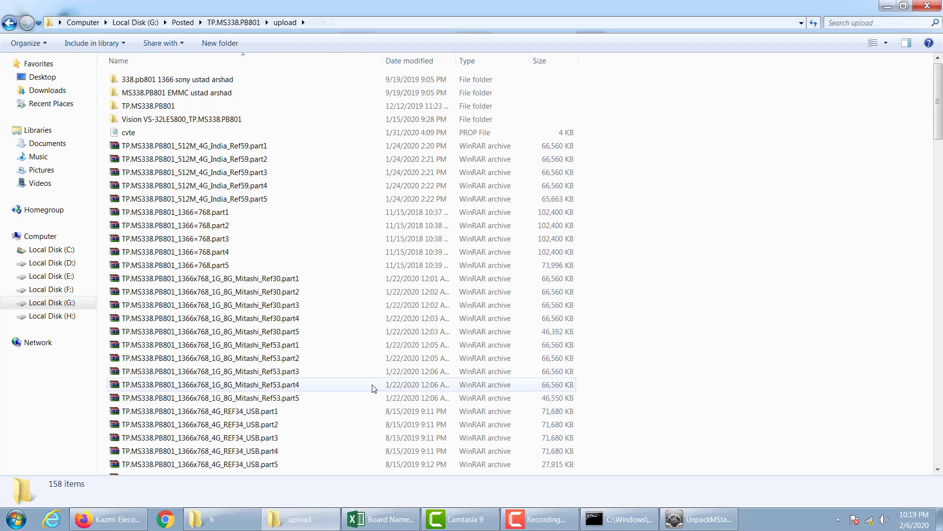
Extract TP.MS338.PB801_512M_4G_India_Ref59.part1 to its own folder on the desktop and open that folder
scroll(349, 318, down, 8)
scroll(349, 318, up, 8)
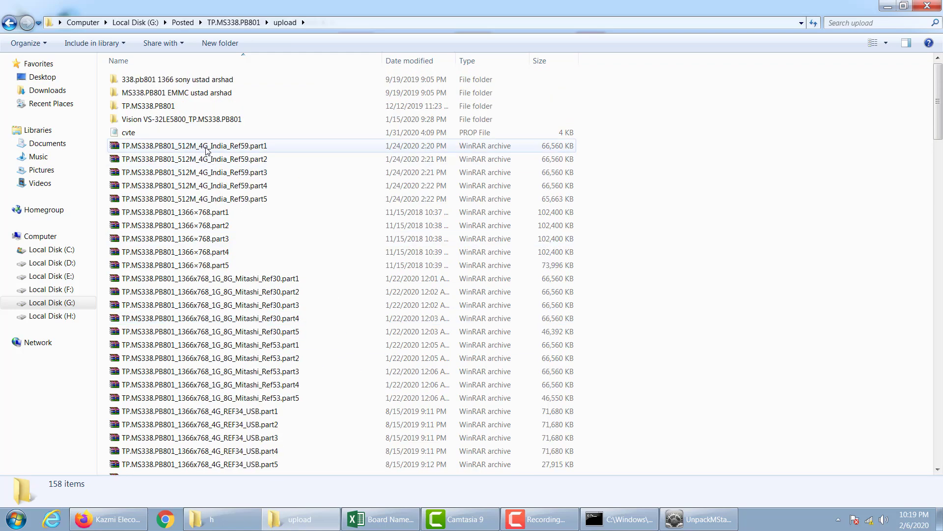
click(215, 147)
right_click(219, 150)
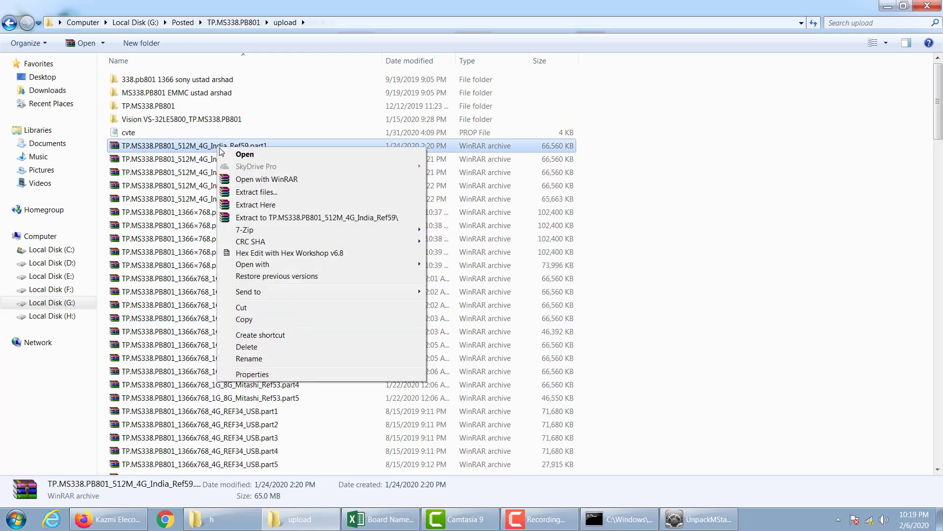
click(269, 192)
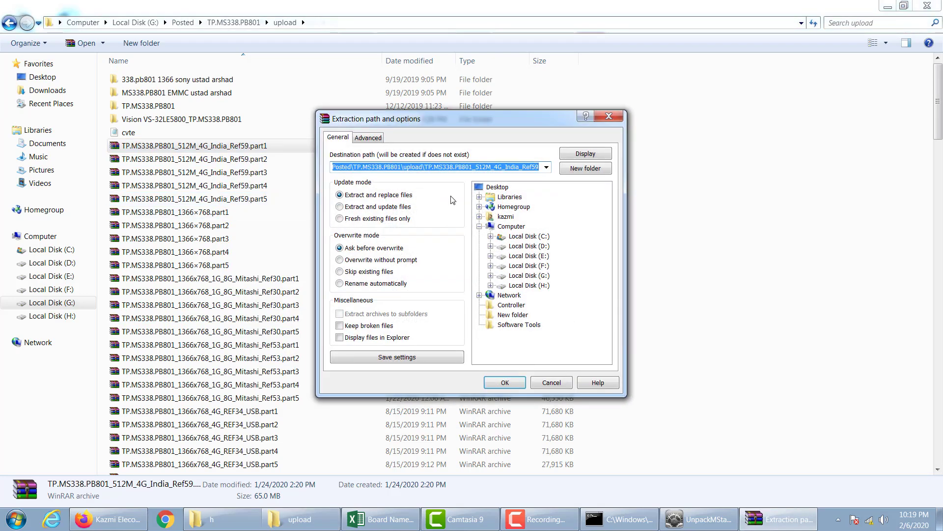
click(509, 386)
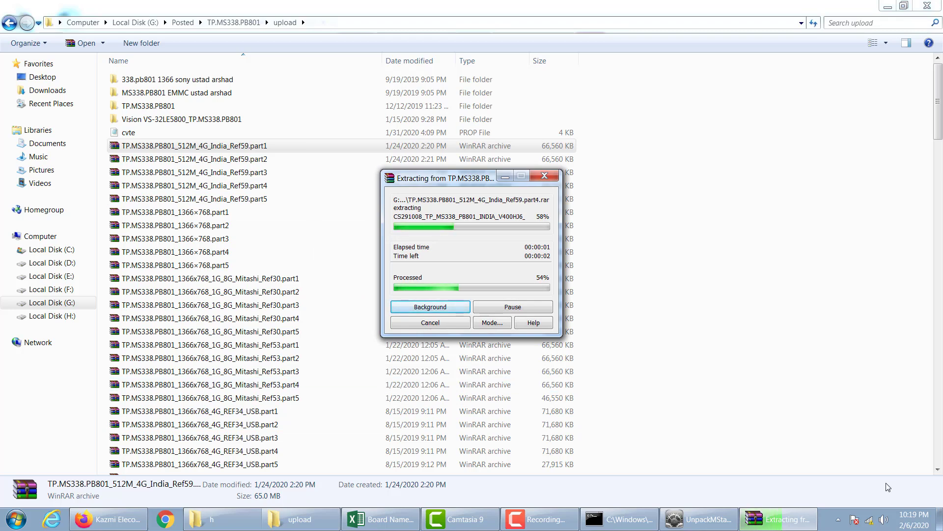
click(940, 519)
double_click(69, 275)
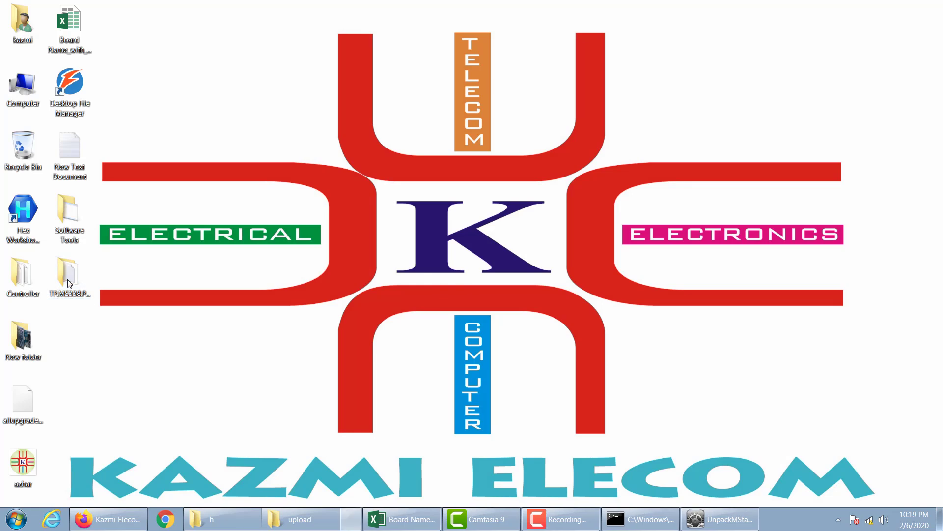
Extract the CS291008_TP_MS338_PB801_INDIA ZIP archive directly into its current folder
right_click(213, 80)
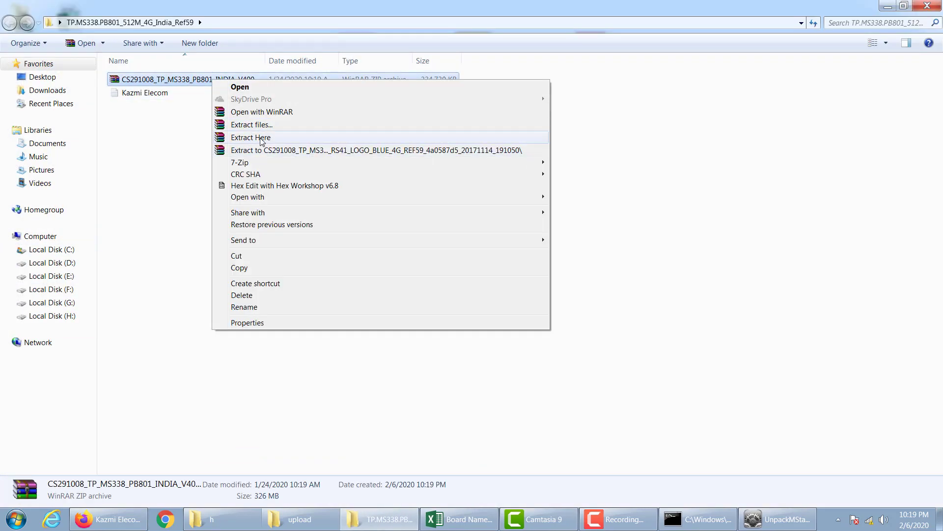
click(261, 138)
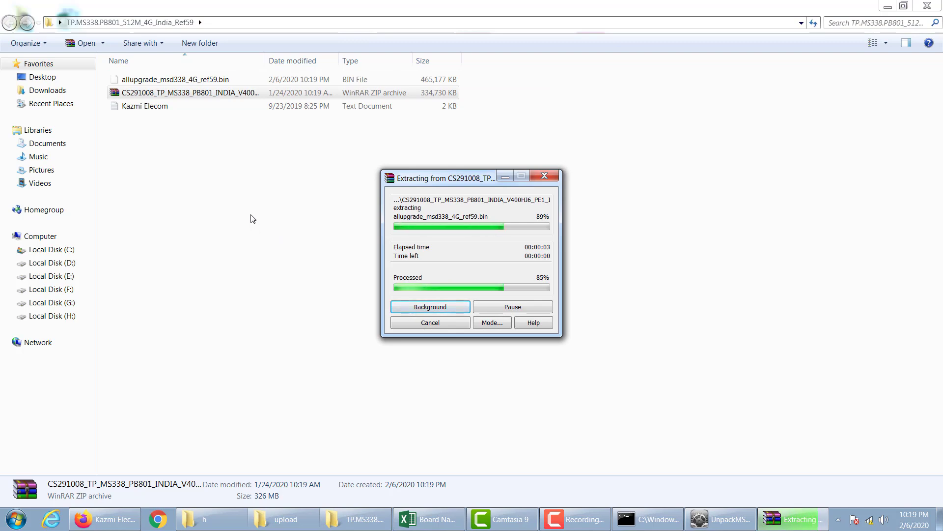
click(188, 153)
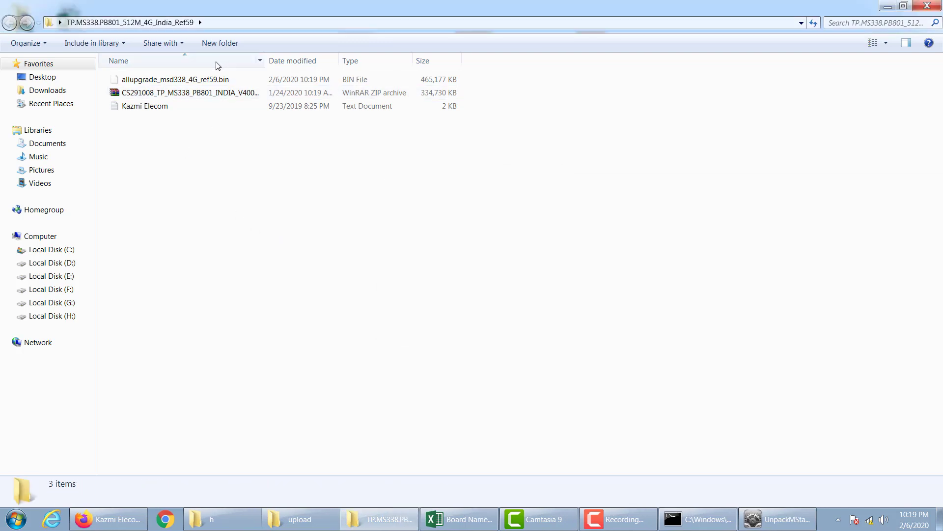
right_click(205, 82)
click(211, 221)
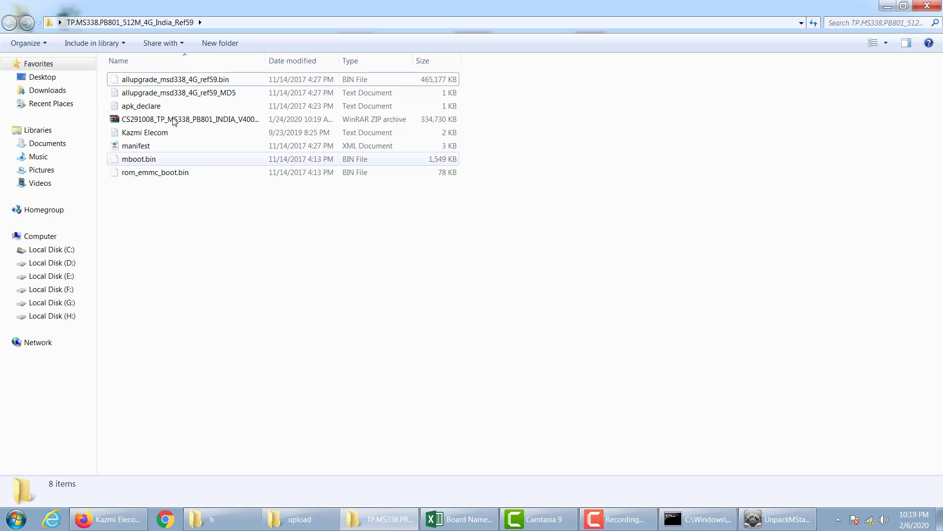
Rename the extracted firmware file allupgrade_msd338_4G_ref59.bin as allupgrade_msd338_4G_sos.bin
right_click(209, 83)
click(245, 295)
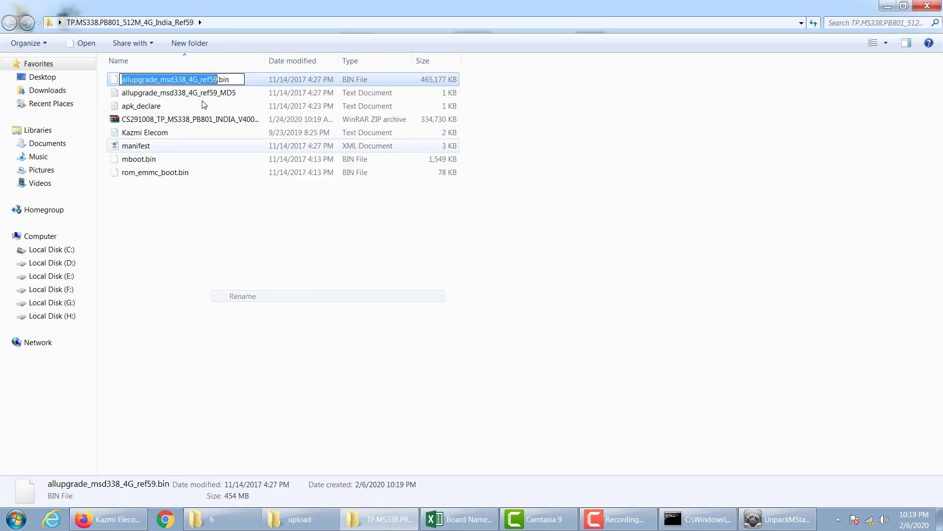
click(200, 80)
key(Delete)
key(Delete)
key(Delete)
key(Delete)
key(Delete)
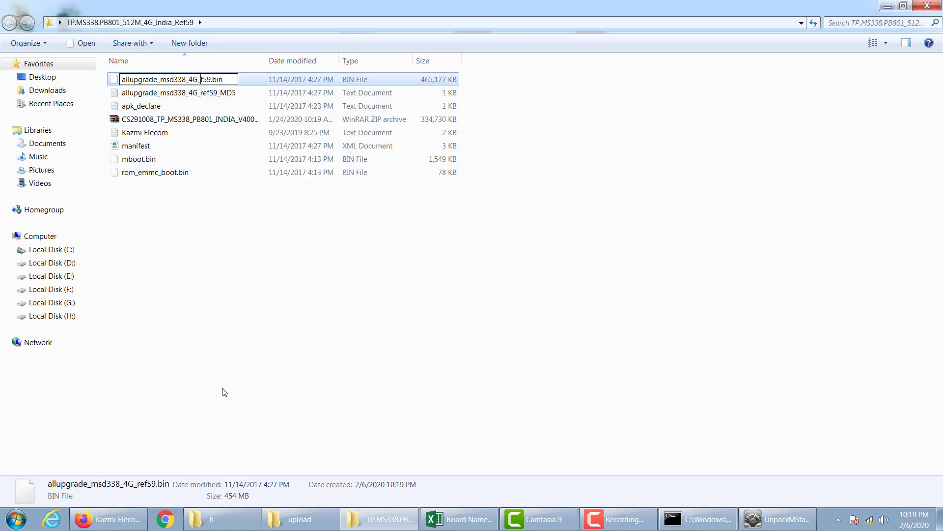
text(sos)
click(224, 392)
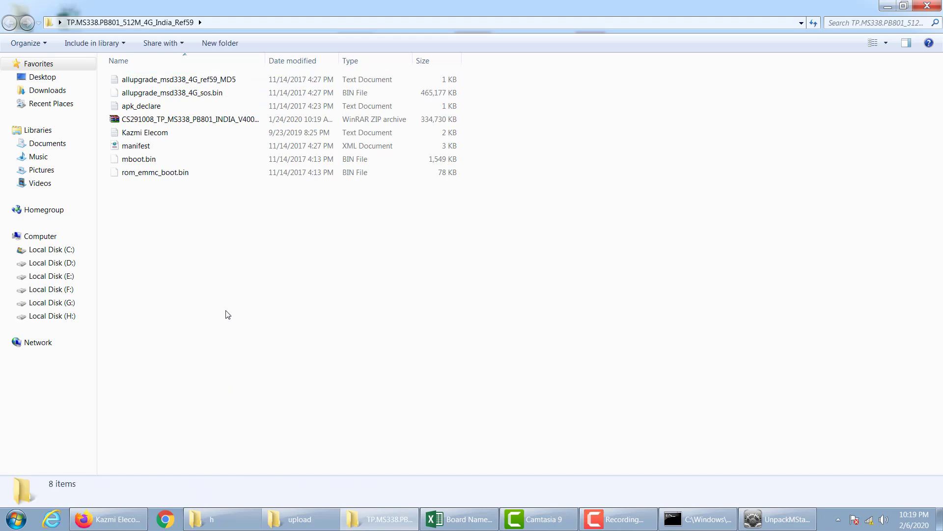
Copy allupgrade_msd338_4G_sos.bin from the TP.MS338.PB801 firmware folder into the MSTAR BIN TOOL folder
click(210, 95)
right_click(210, 94)
click(230, 269)
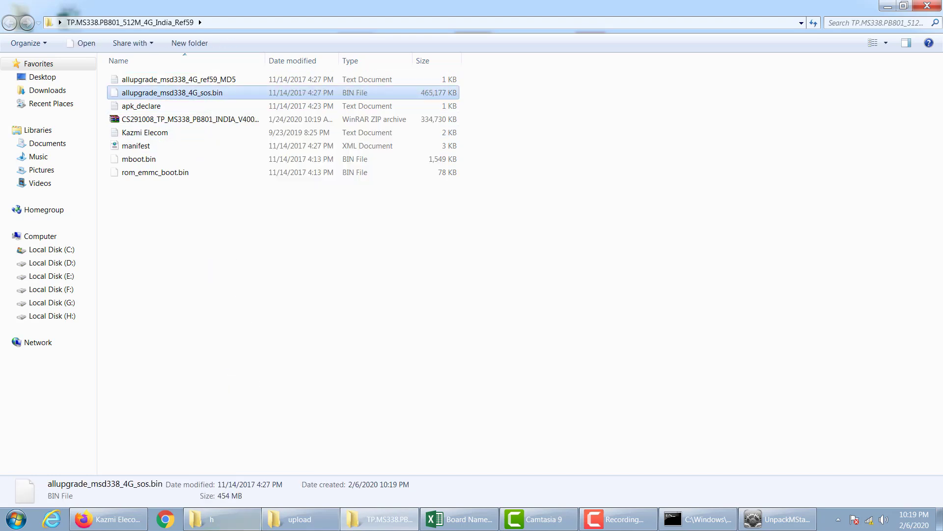
click(223, 520)
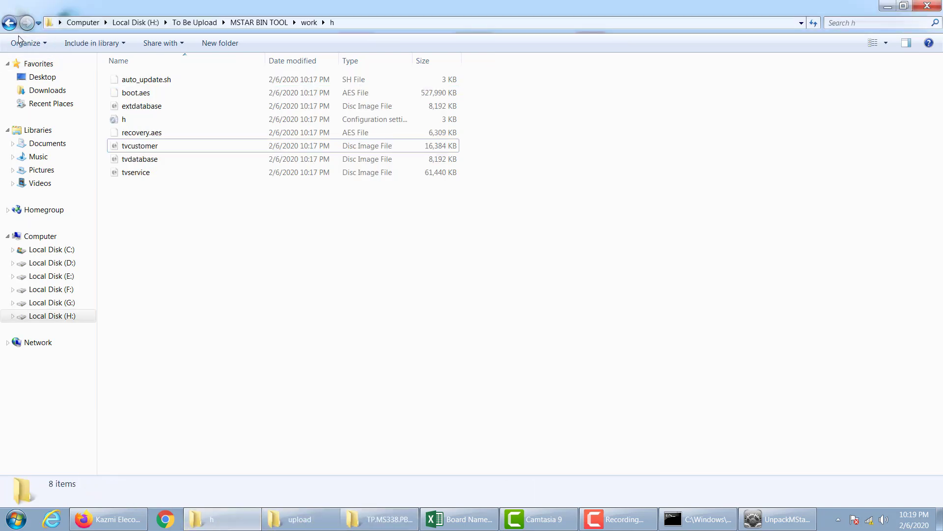
click(9, 23)
click(9, 23)
click(192, 259)
right_click(192, 256)
click(211, 330)
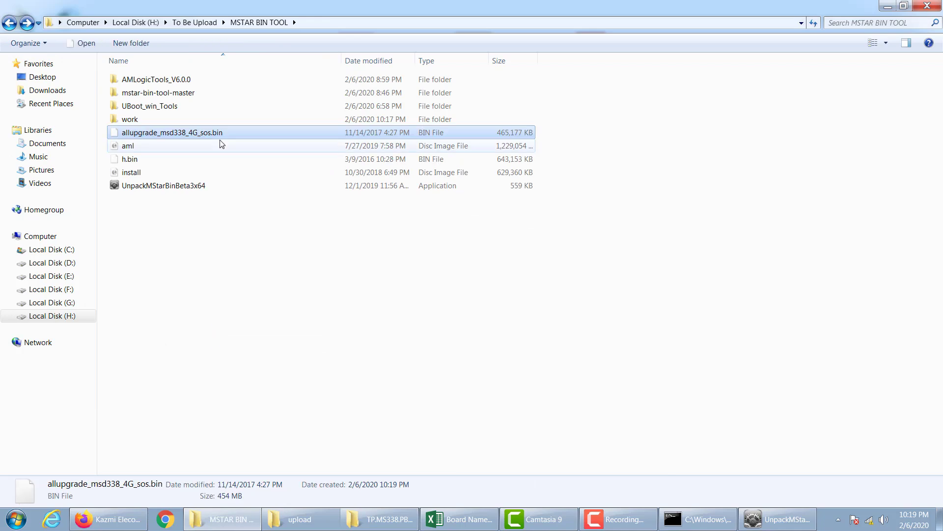
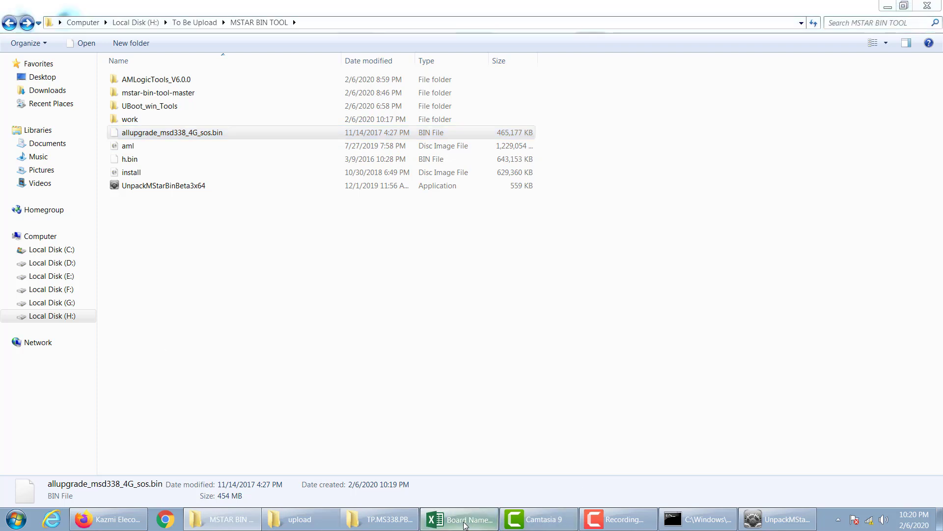
Check the TP.MS338.PB801 board entry and its matching BIN name in the Board Name_with_BIN Name workbook in Excel
click(459, 519)
click(88, 244)
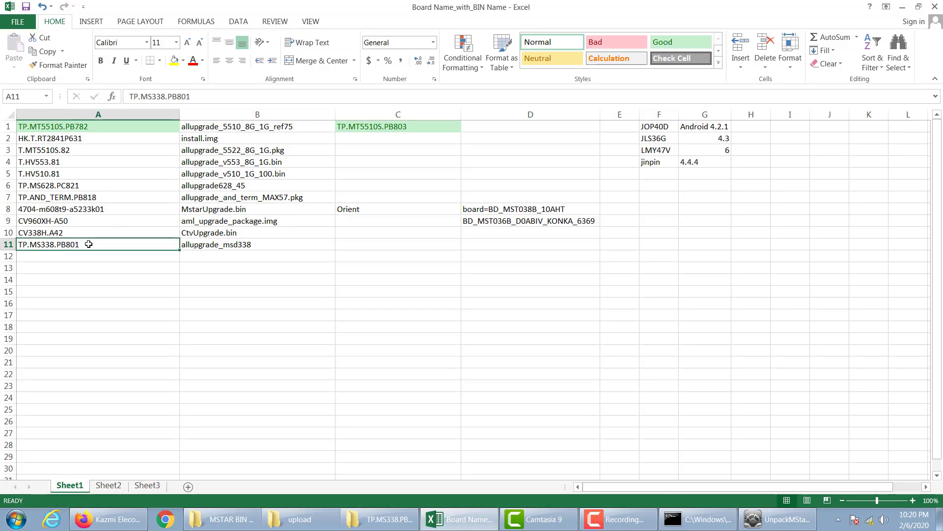
click(254, 246)
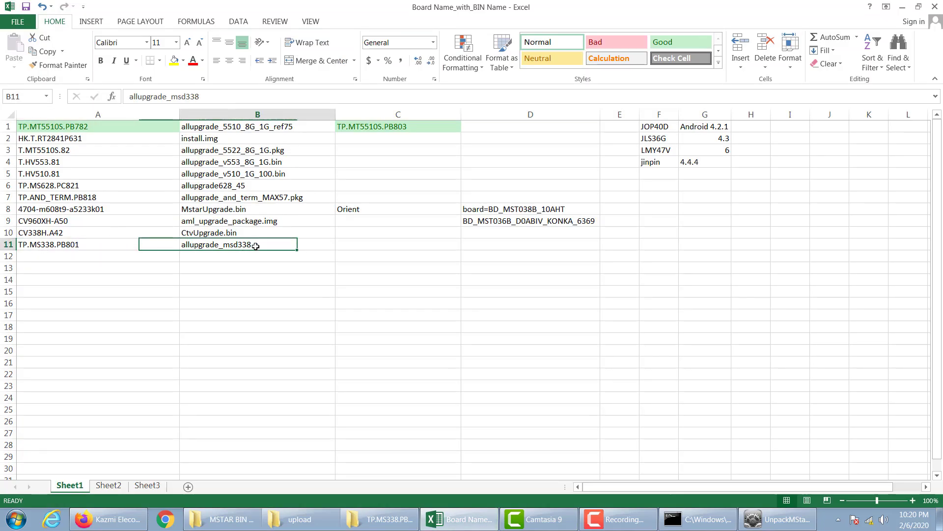
click(97, 261)
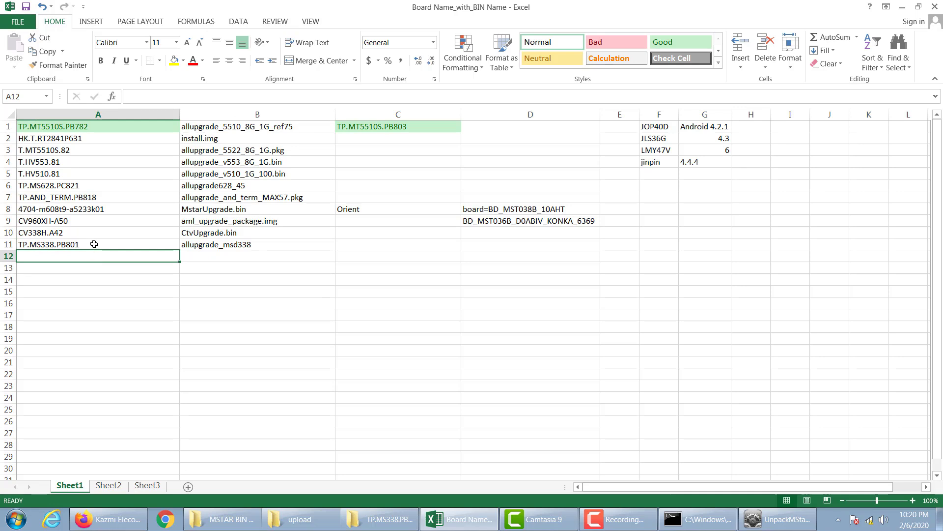
click(92, 244)
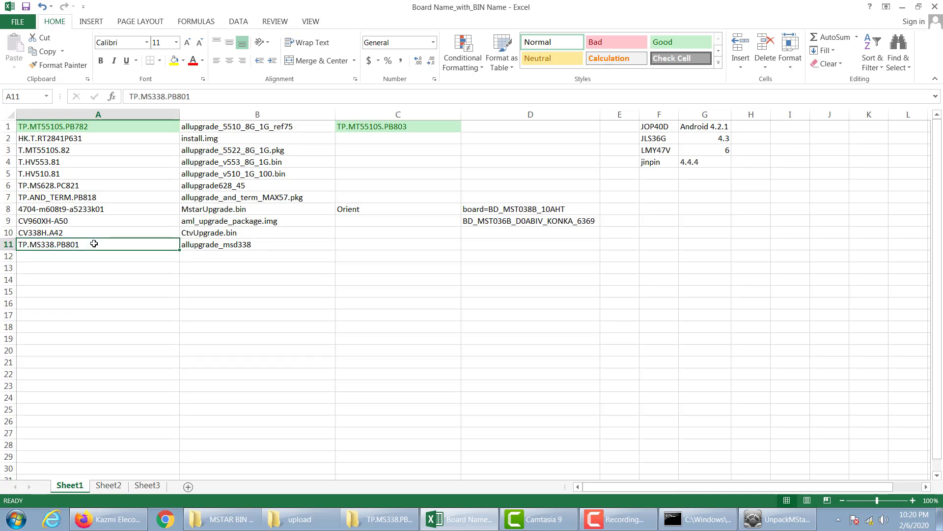
click(262, 245)
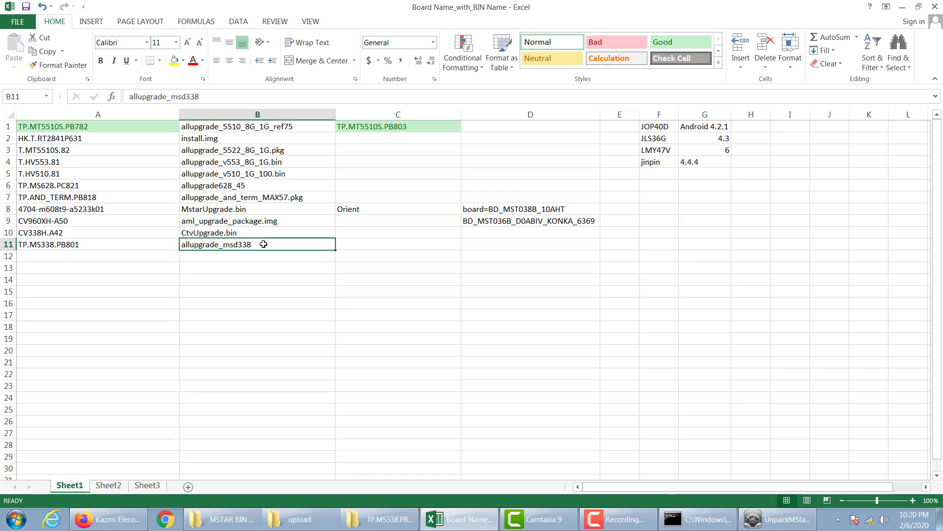
In the MSTAR BIN TOOL folder, move allupgrade_msd338_4G_sos.bin into mstar-bin-tool-master and open that subfolder
click(242, 521)
click(249, 315)
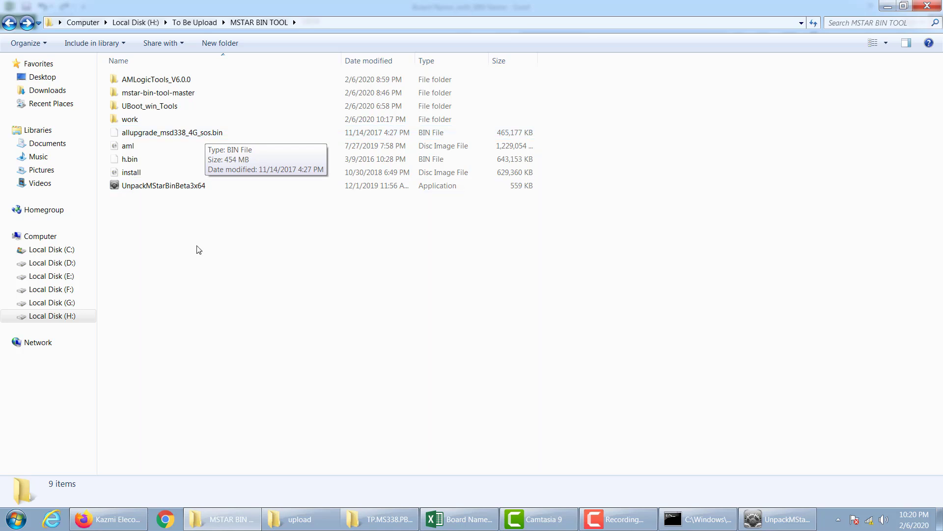
click(211, 132)
drag(211, 122, 211, 93)
double_click(194, 93)
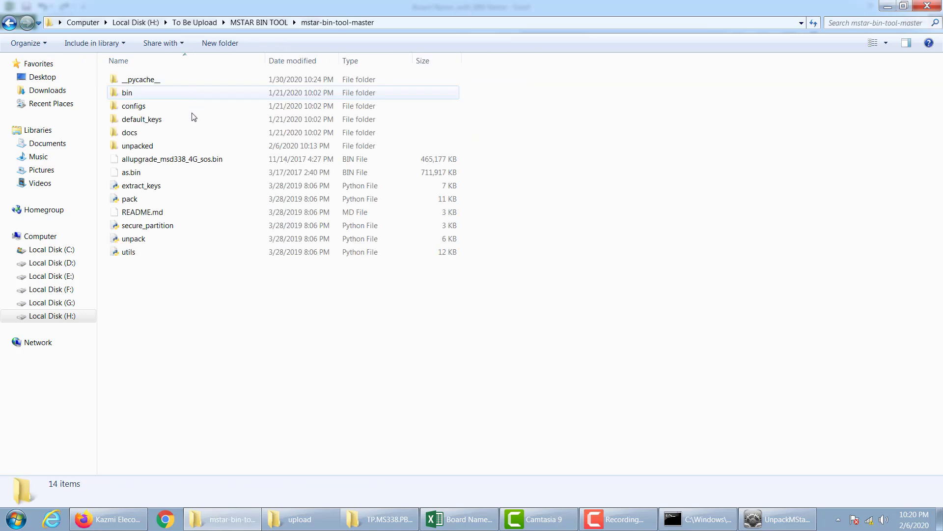
Permanently delete the old as.bin from the mstar-bin-tool-master folder
click(164, 173)
key(shift+Delete)
key(Return)
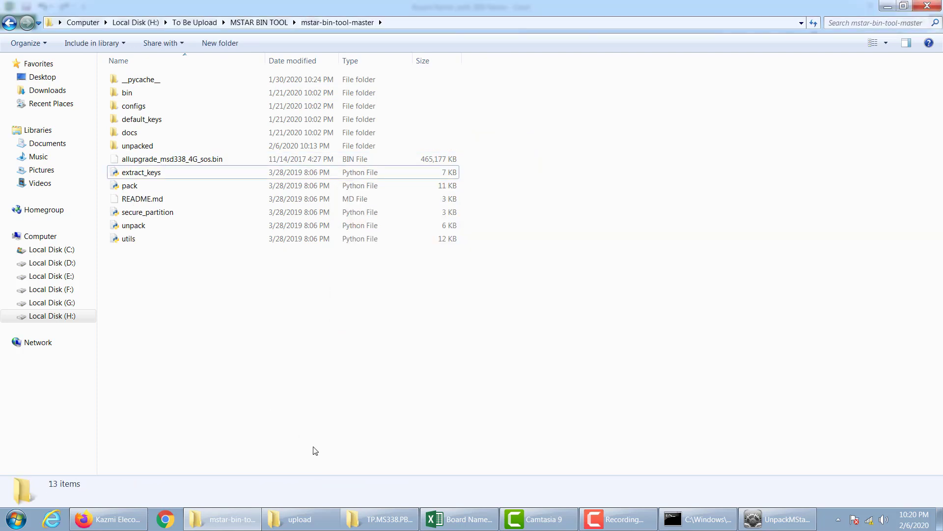
Rename allupgrade_msd338_4G_sos.bin in the mstar-bin-tool-master folder as as.bin
right_click(203, 158)
click(234, 356)
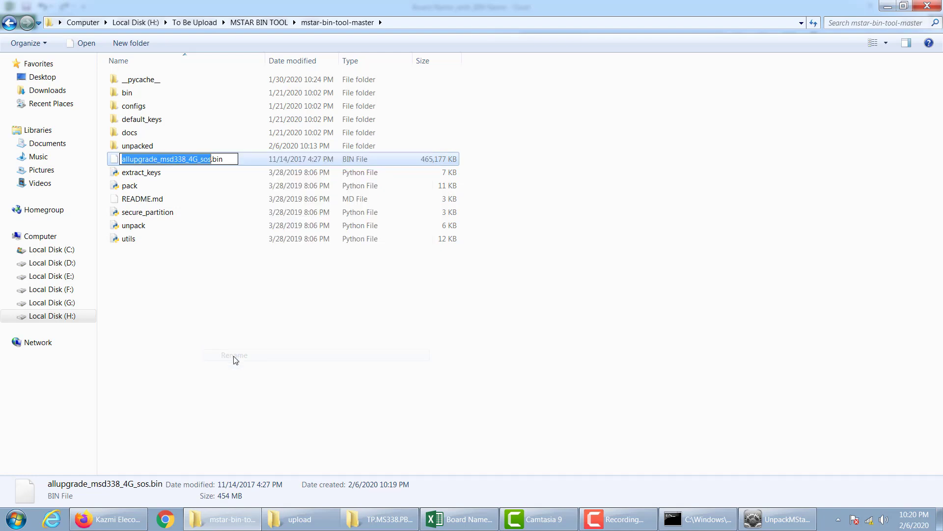
text(as)
click(227, 352)
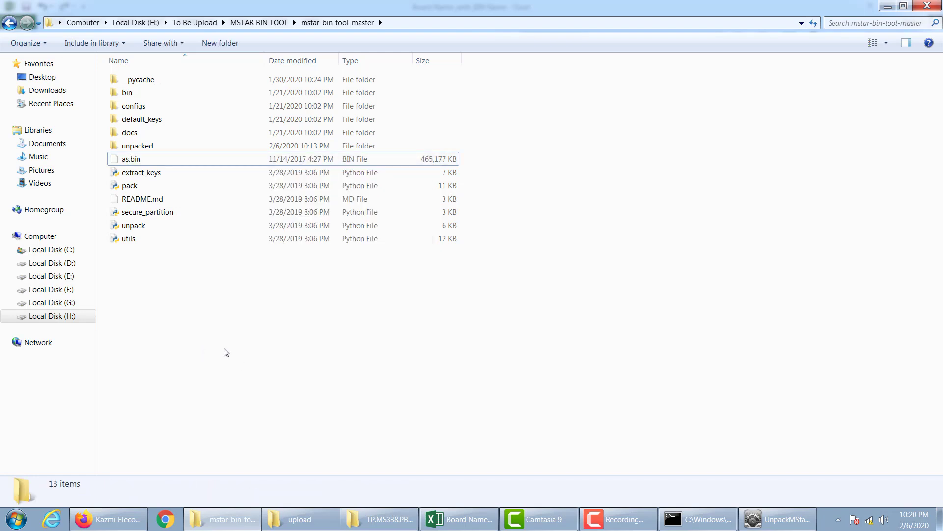
Run unpack.py as.bin in the Command Prompt window for the mstar-bin-tool-master folder
click(697, 519)
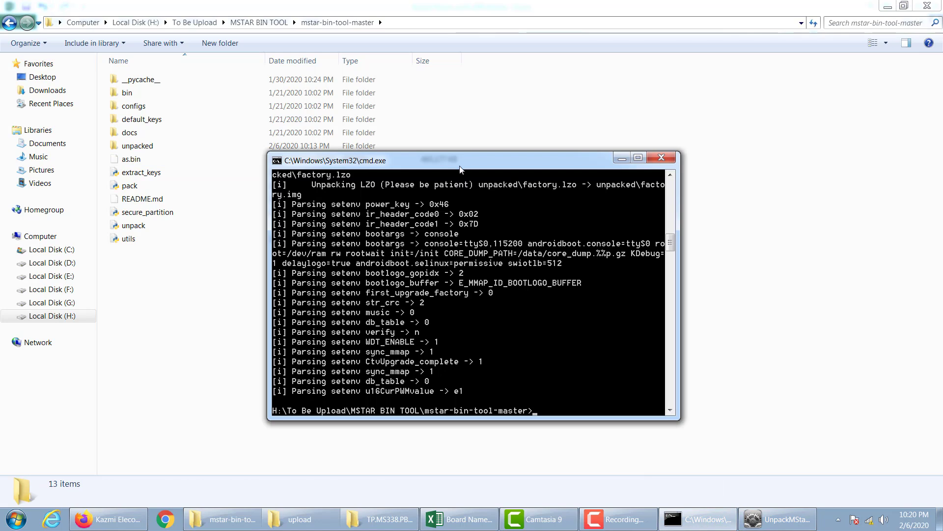
drag(489, 164, 487, 71)
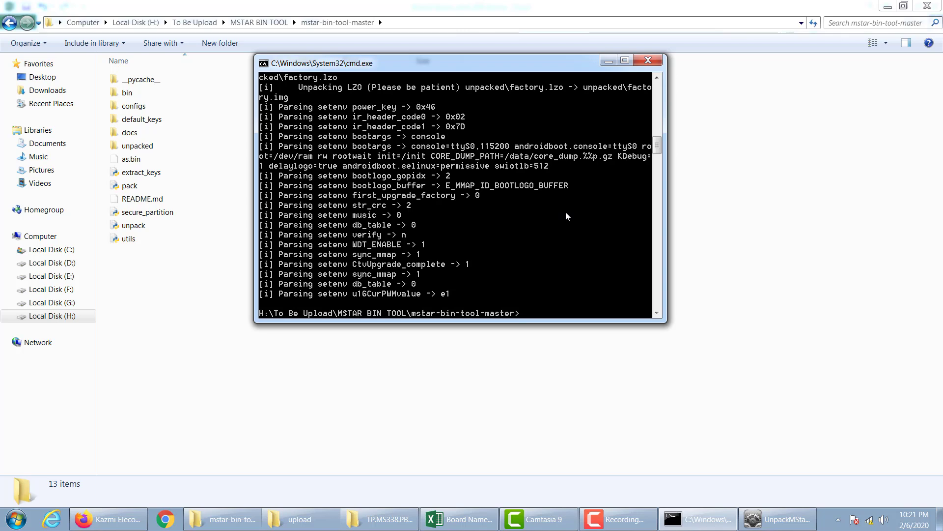
text(unpack.py as.bin)
key(Return)
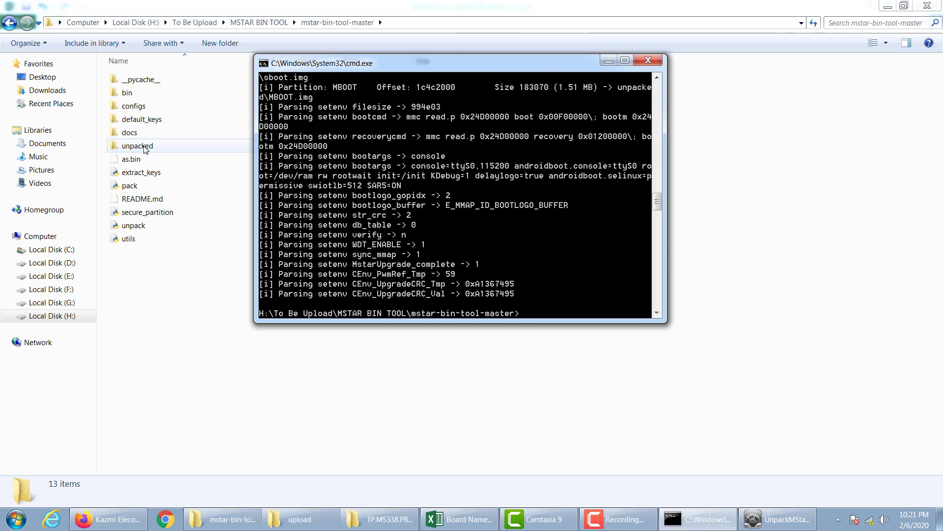
Open the unpacked folder and try to open the MBOOT image as an archive with 7-Zip
double_click(150, 145)
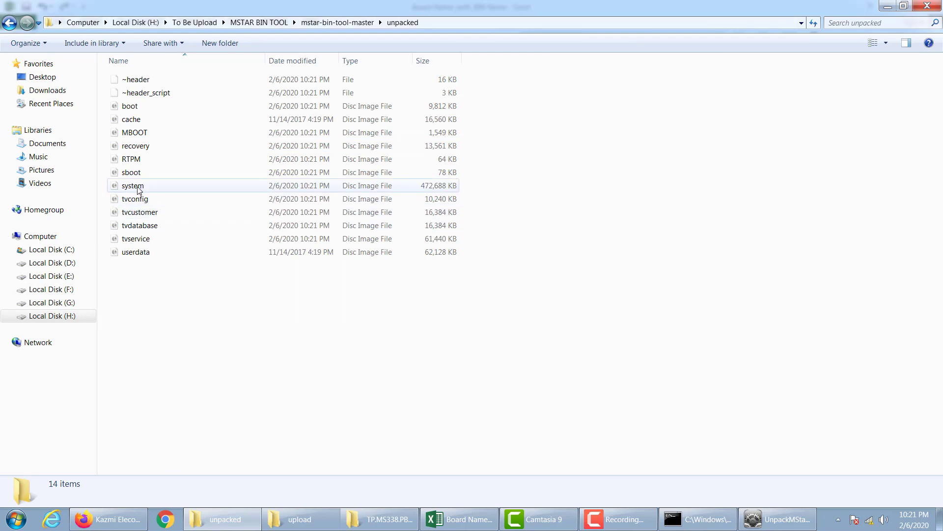
right_click(142, 133)
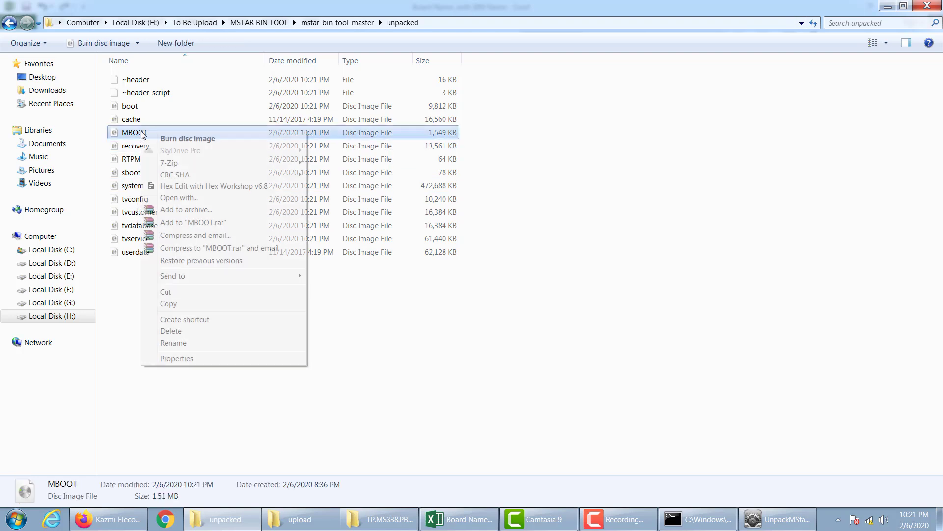
mouse_move(293, 163)
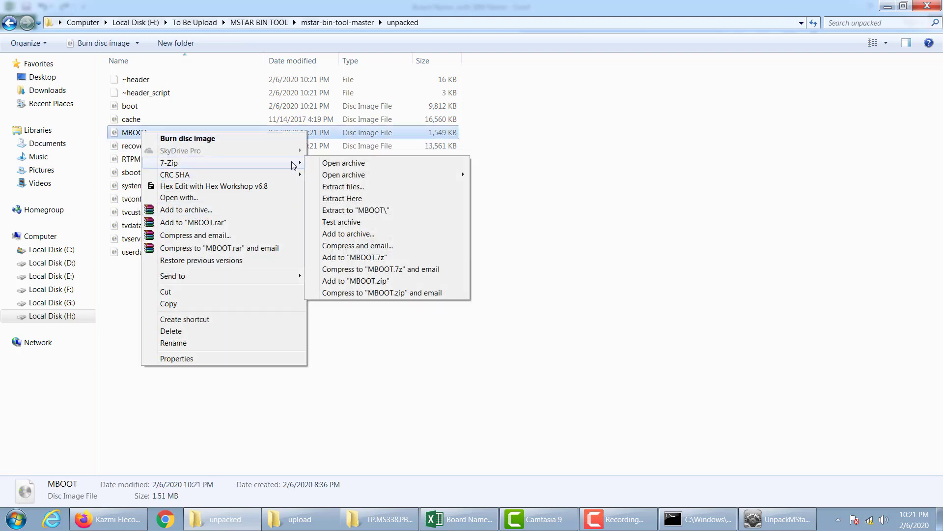
click(339, 164)
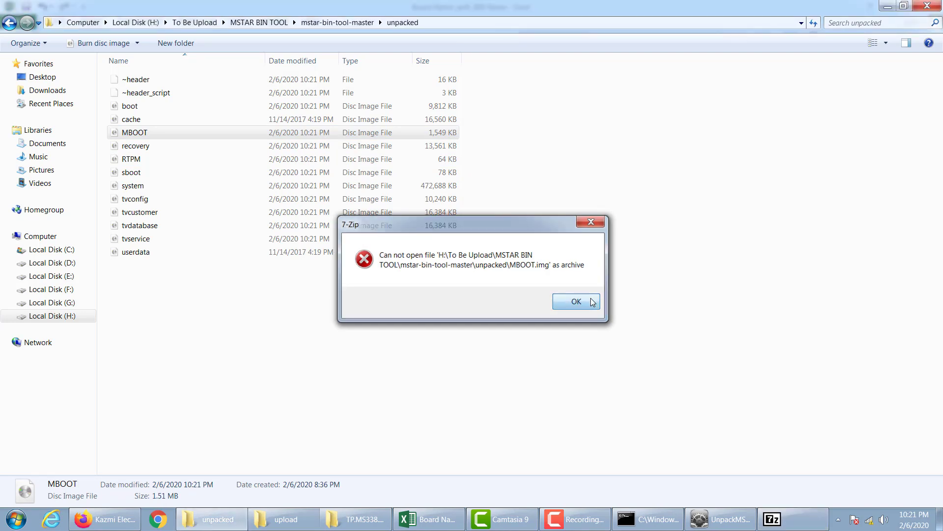
click(576, 302)
click(227, 353)
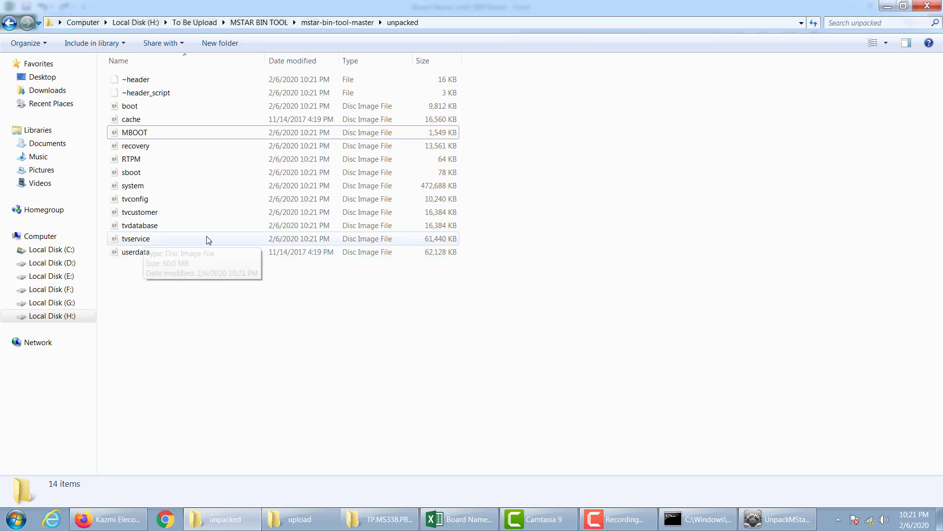
Open the tvconfig image as an archive with 7-Zip, view boot0.jpg inside it and close the picture
right_click(142, 199)
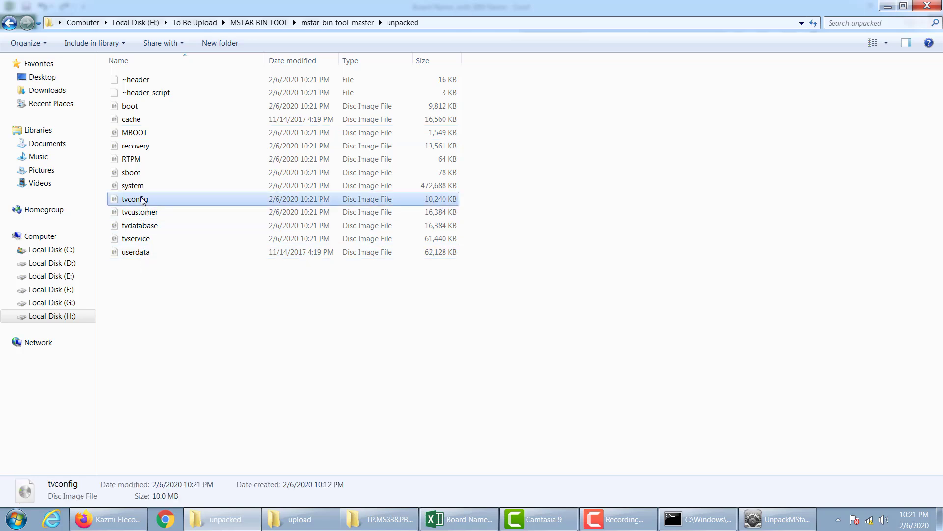
mouse_move(282, 229)
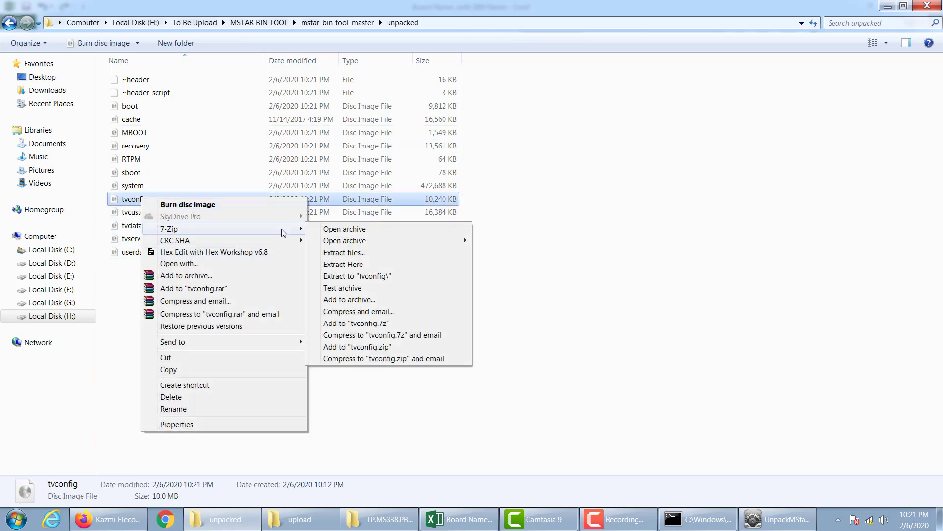
click(355, 229)
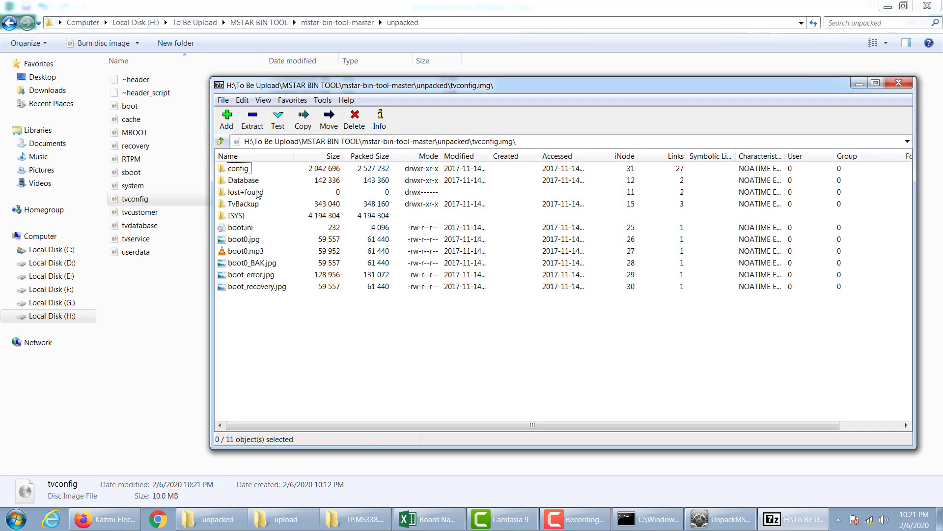
click(248, 242)
double_click(249, 242)
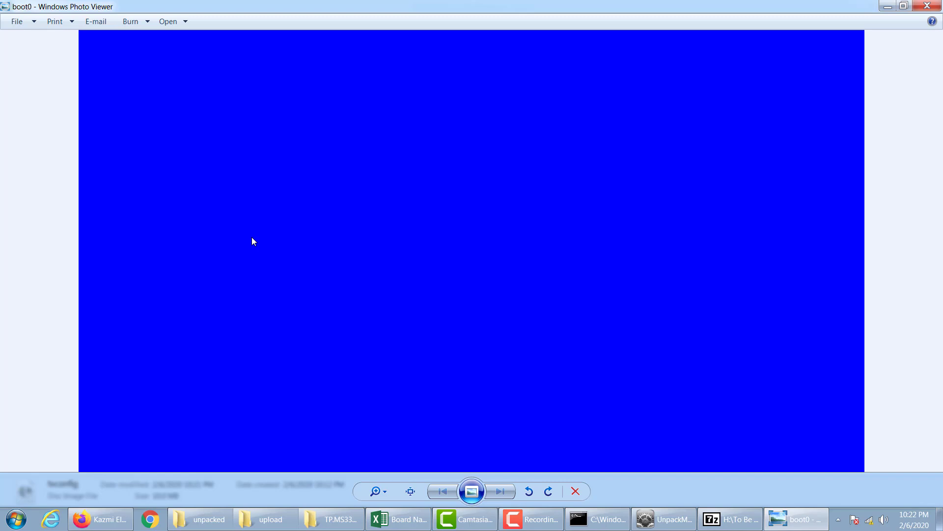
click(931, 7)
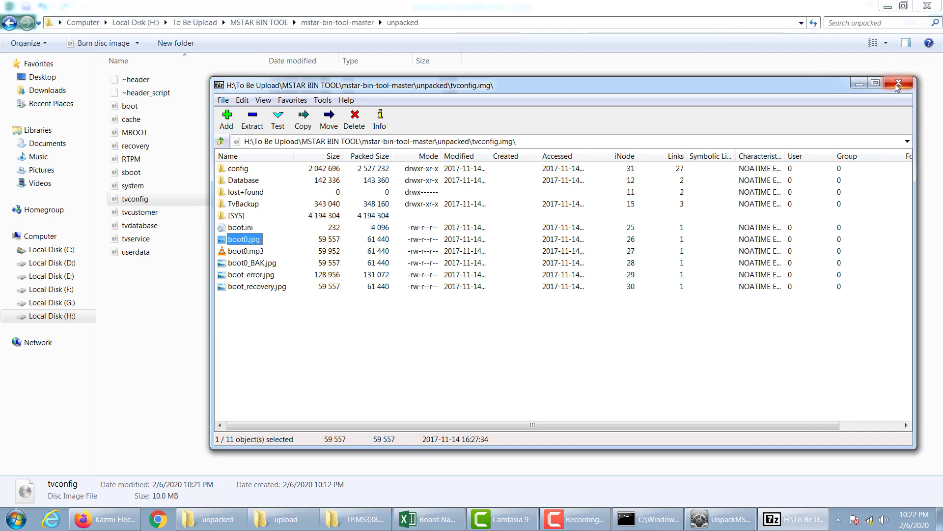
View boot0_BAK.jpg from the tvconfig archive, then close the picture and the archive
double_click(255, 263)
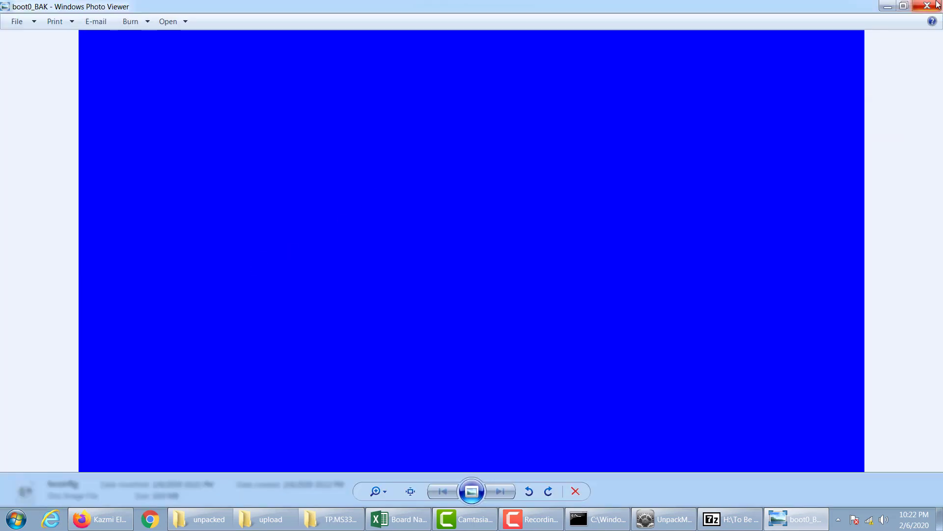
click(926, 7)
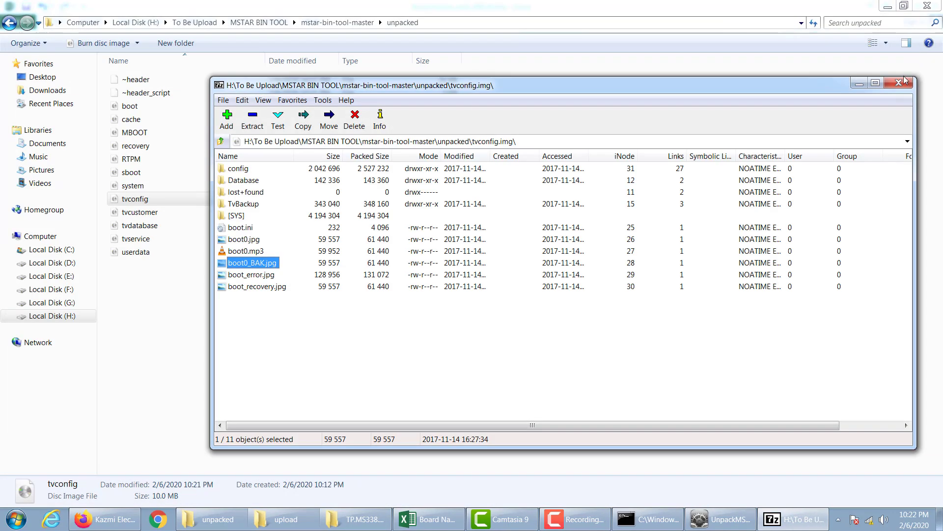
click(904, 81)
click(161, 258)
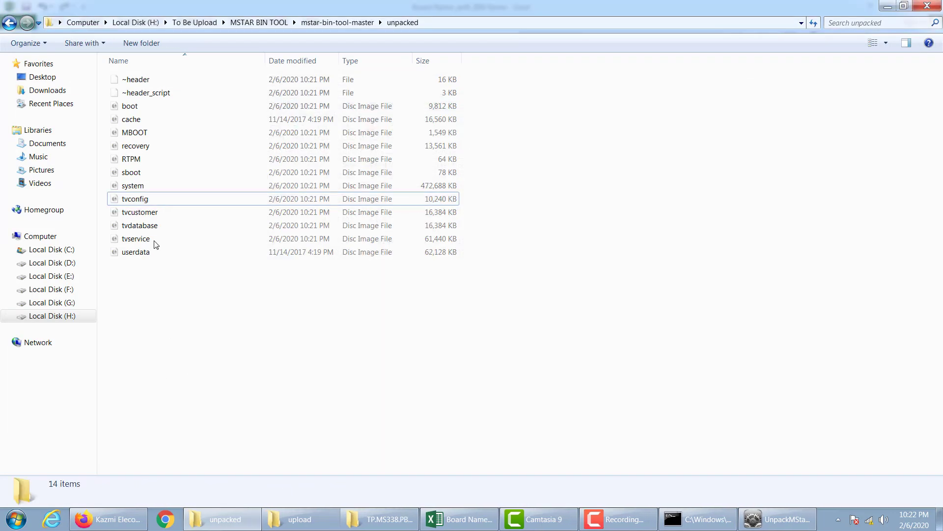
Open the tvcustomer image with 7-Zip, browse the Customer folder and its first subfolder, then close the archive
right_click(145, 215)
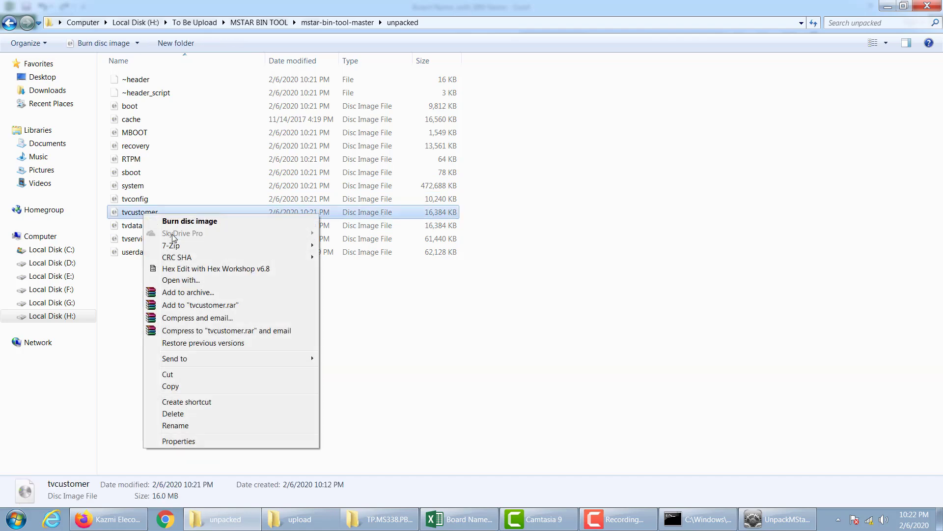
mouse_move(284, 247)
click(344, 249)
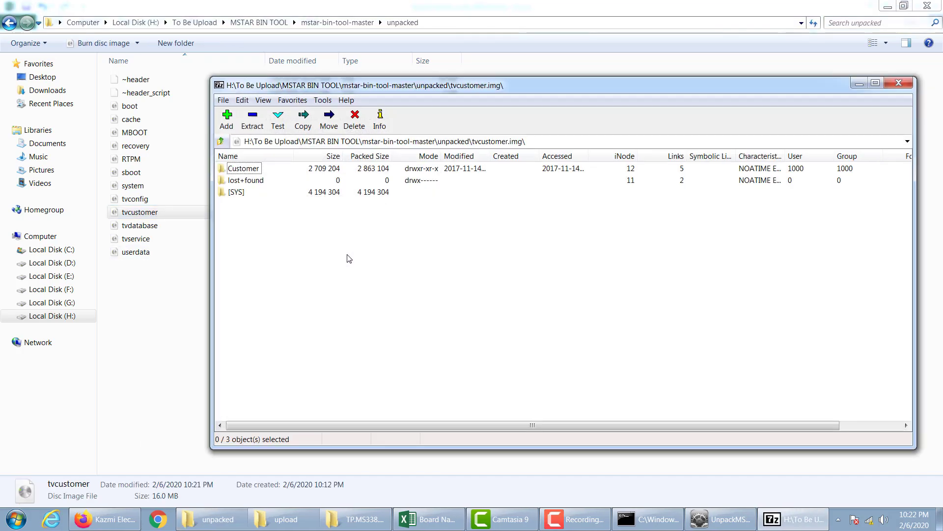
double_click(248, 169)
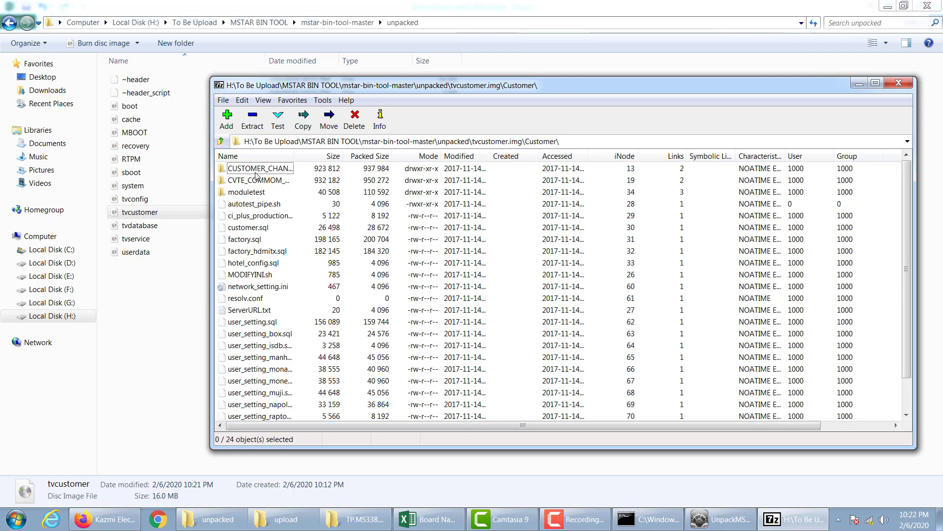
double_click(256, 169)
click(221, 141)
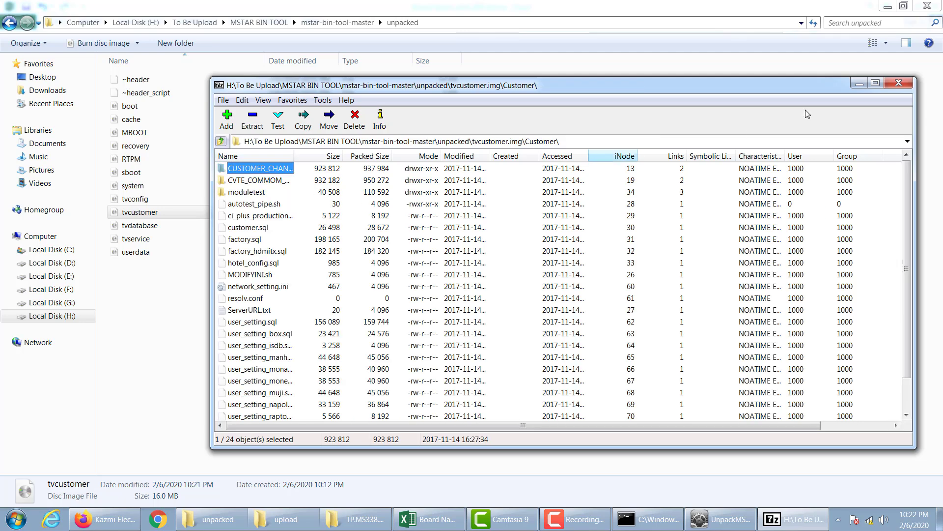
click(899, 83)
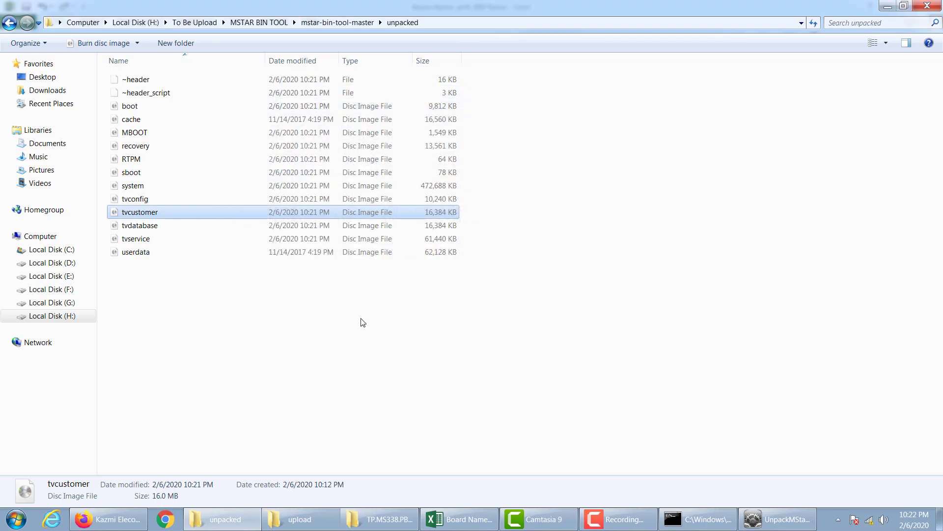
Open the system image as an archive with 7-Zip, open cvte.prop from it and highlight the brand in the subdisplay ID
click(296, 337)
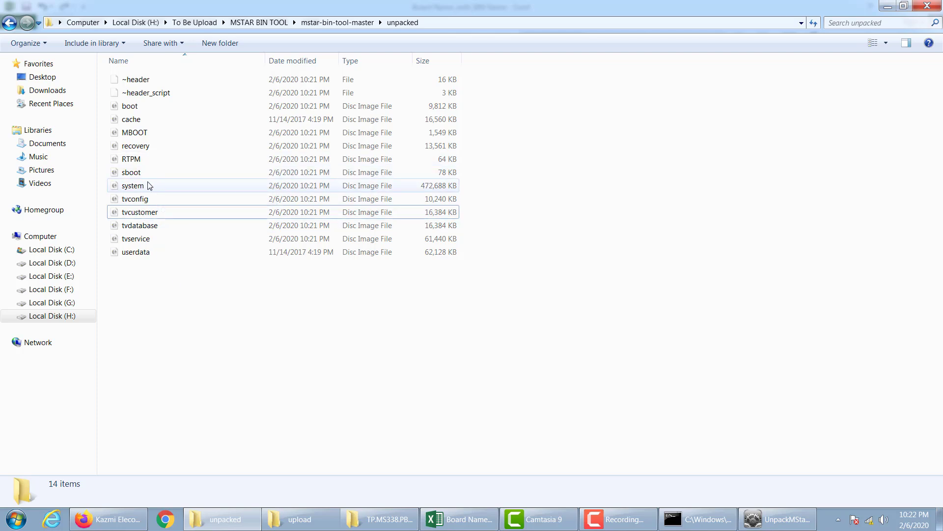
right_click(138, 189)
mouse_move(255, 216)
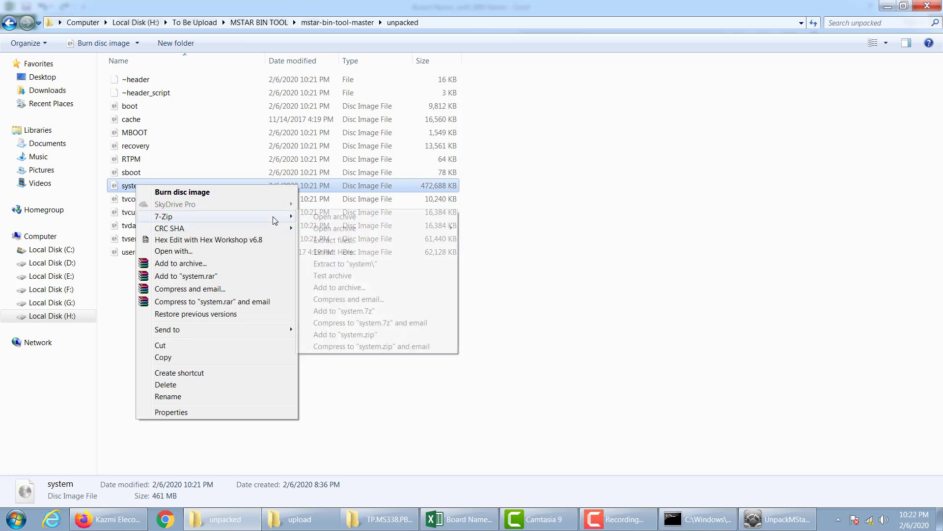
click(330, 216)
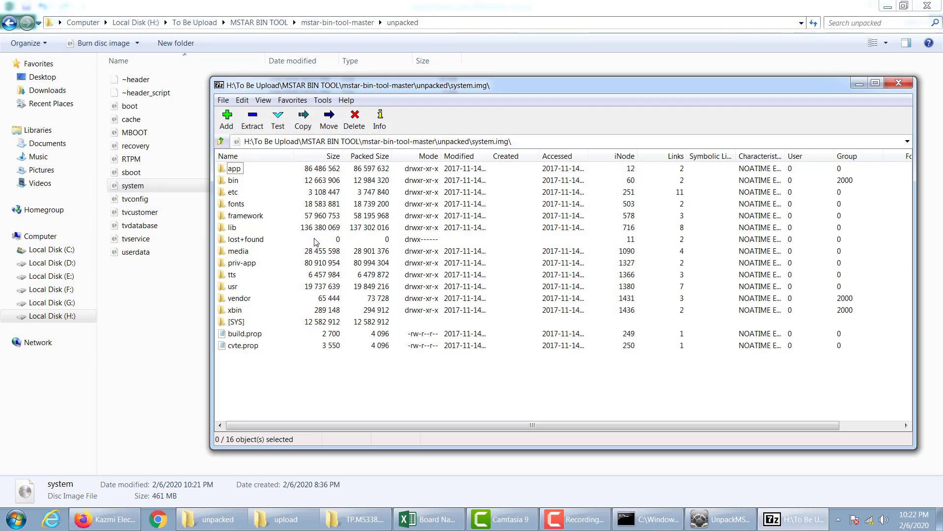
double_click(244, 346)
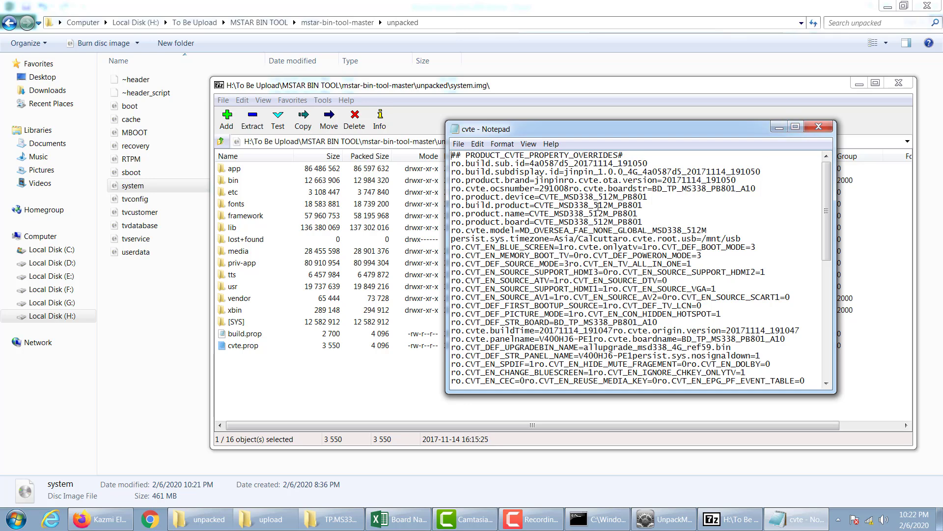
drag(566, 171, 596, 173)
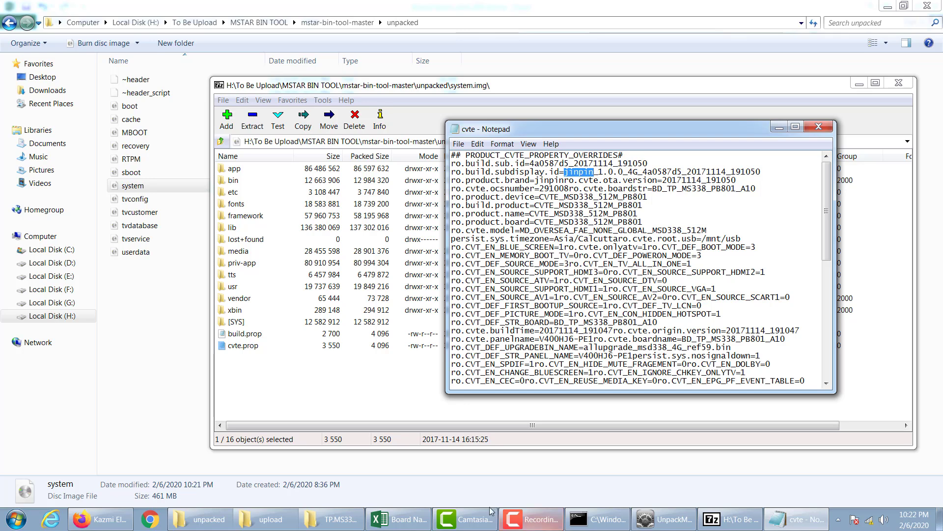
Switch to the board name workbook in Excel and review the build codes with their Android versions in F1:G4
click(398, 519)
drag(656, 127, 698, 164)
click(697, 174)
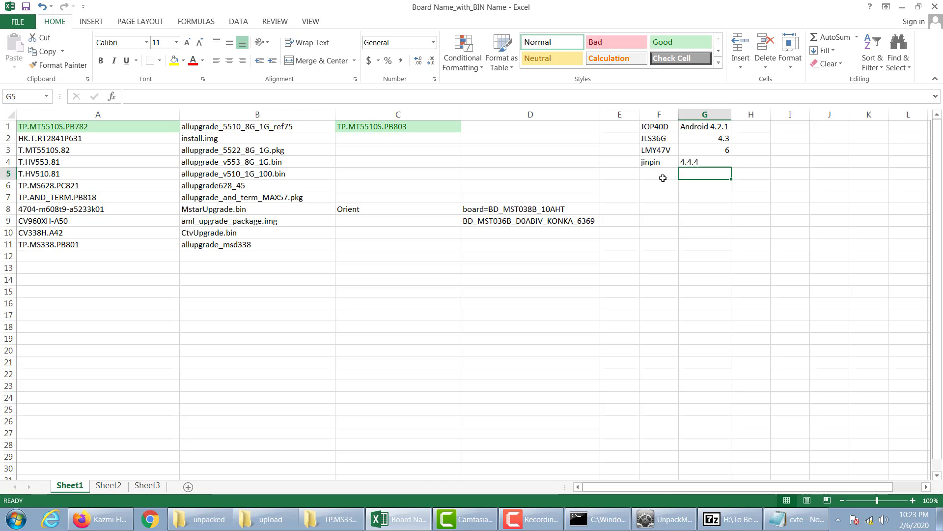
click(672, 127)
drag(672, 127, 702, 165)
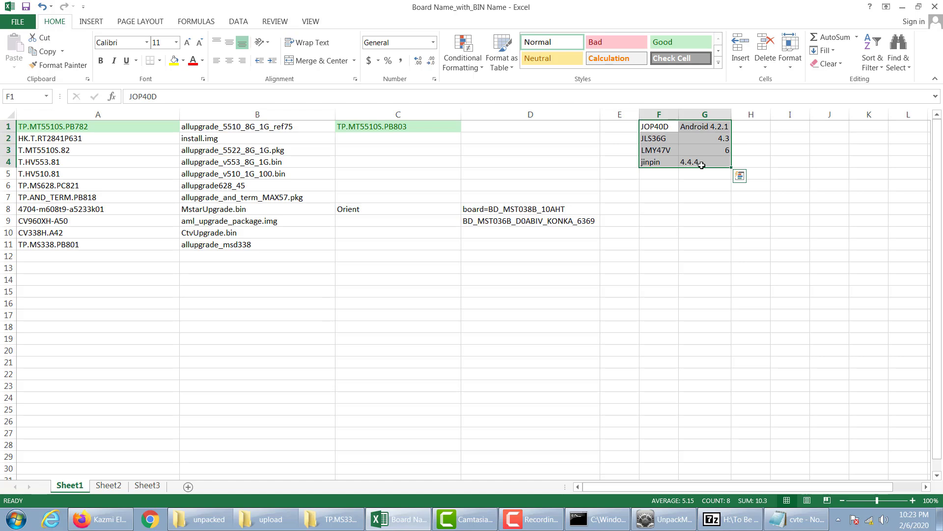
click(658, 177)
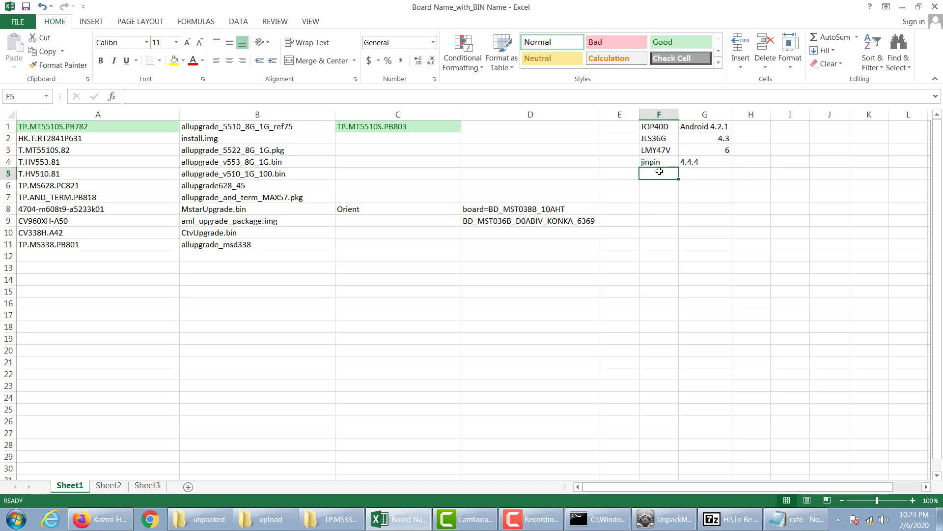
drag(663, 161, 663, 128)
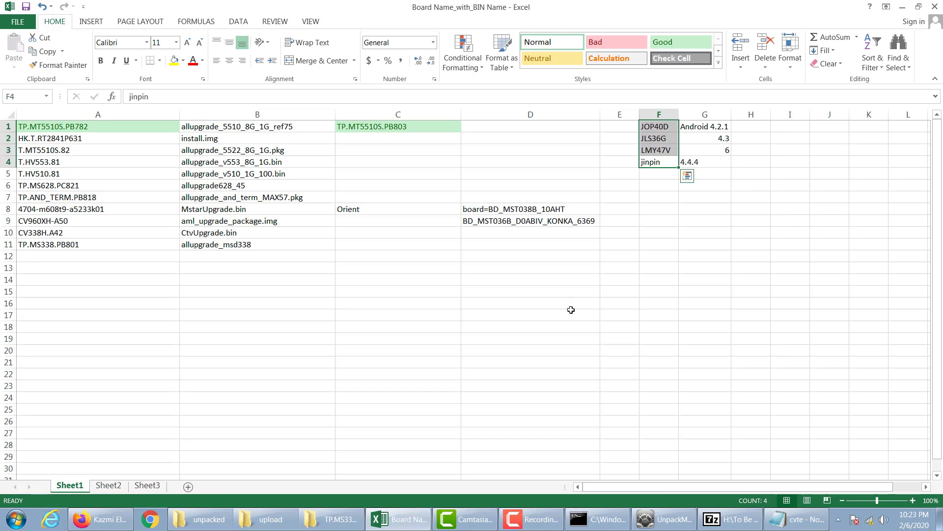
Return to cvte.prop in Notepad and examine the subdisplay ID, product brand and board string entries
click(796, 519)
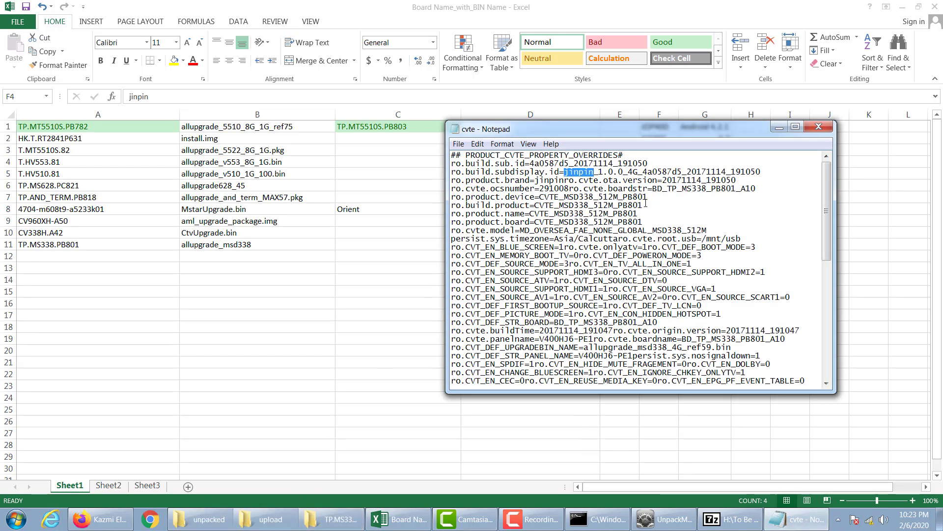
click(610, 187)
drag(599, 172, 644, 172)
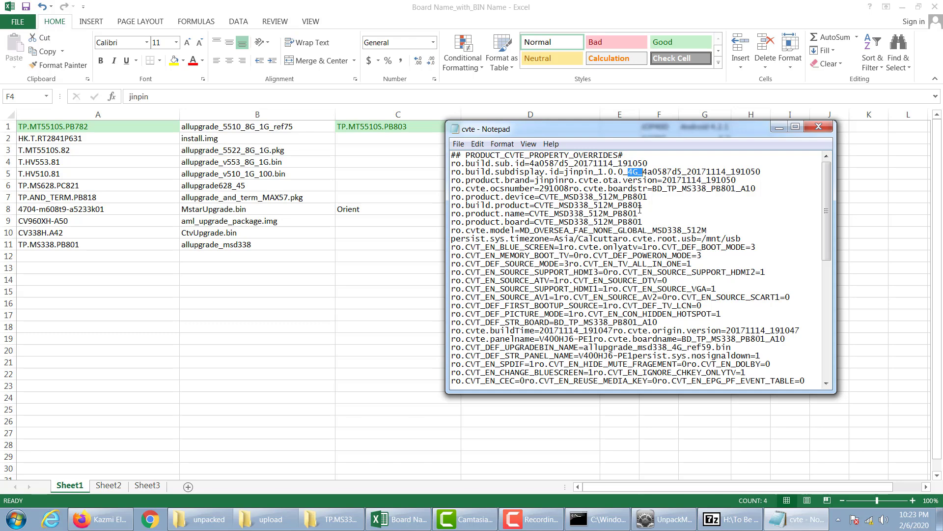
drag(536, 180, 767, 190)
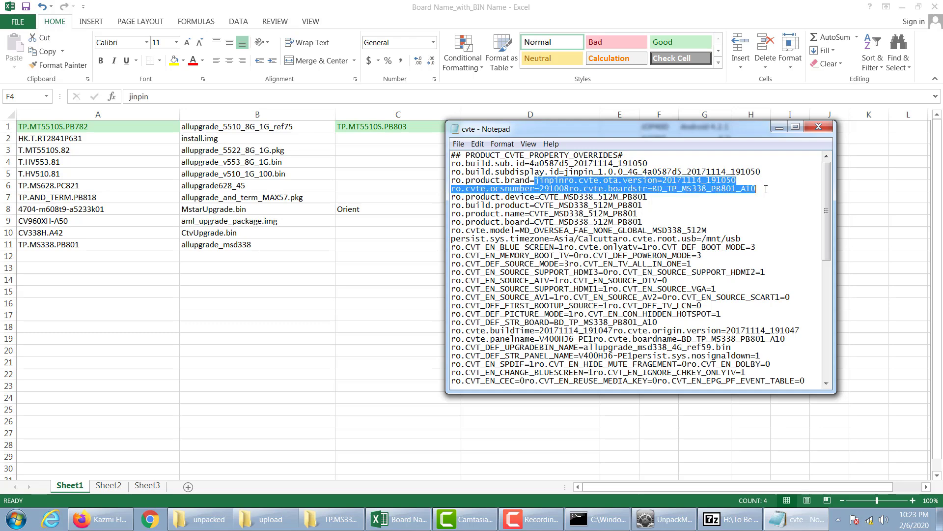
click(764, 201)
drag(655, 188, 738, 193)
click(724, 202)
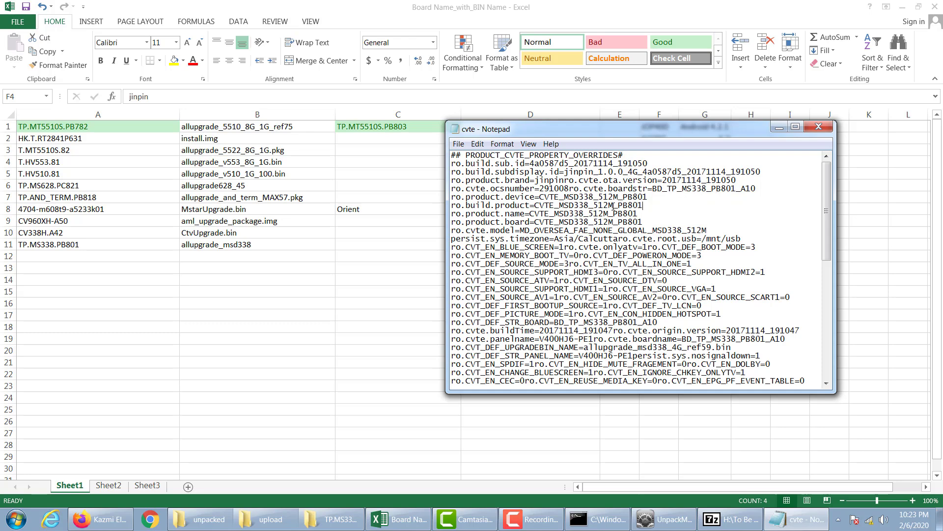
Examine the product device, CVTE model and time zone entries in cvte.prop
drag(598, 198, 620, 197)
click(721, 214)
drag(535, 230, 649, 231)
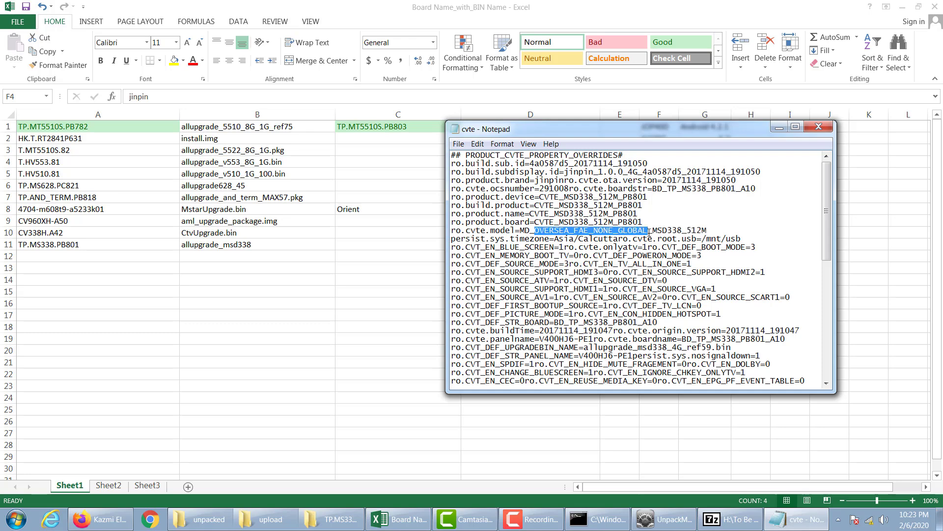
click(649, 231)
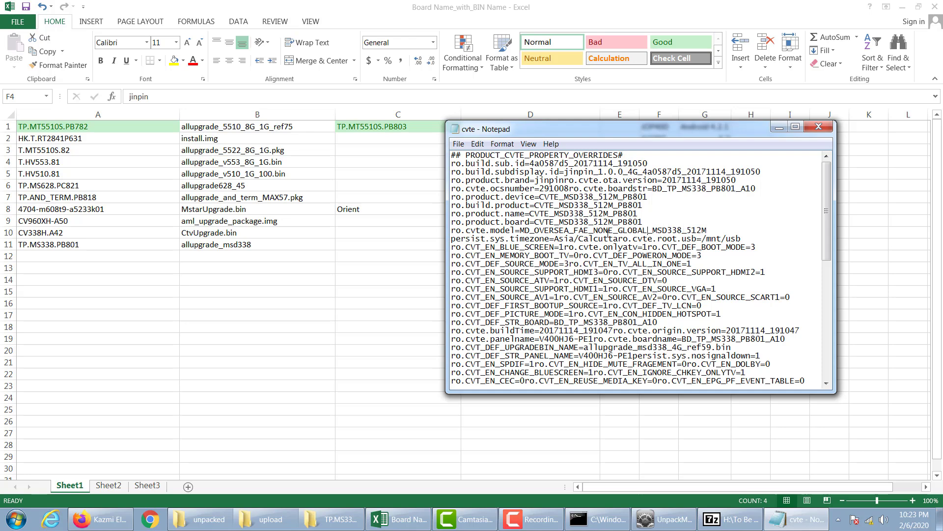
drag(511, 239, 628, 238)
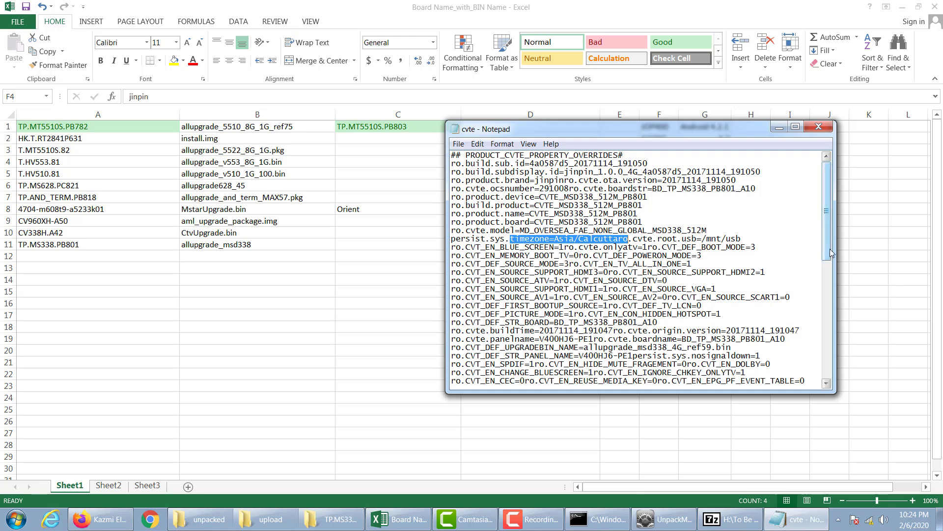
Find the ro.cvte.panelname entry in cvte.prop and highlight its panel name
drag(829, 249, 828, 274)
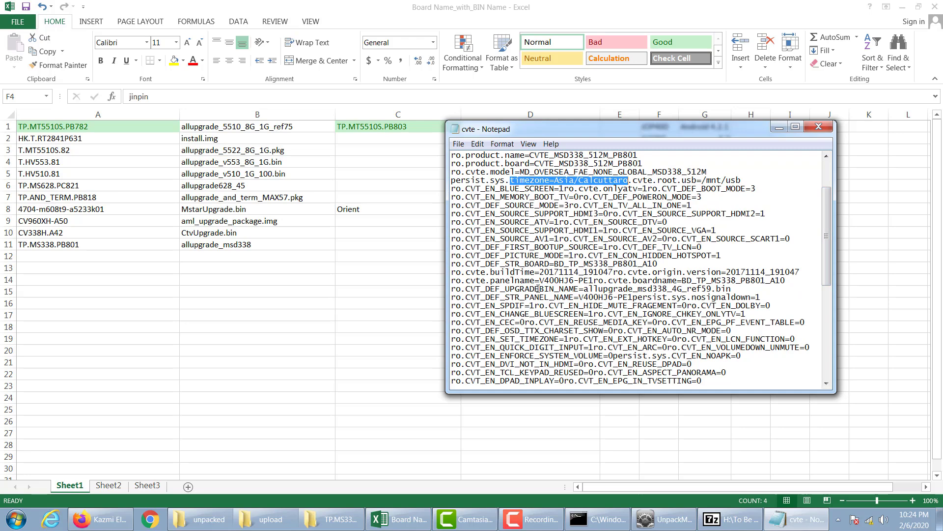
drag(489, 284, 599, 281)
drag(540, 279, 594, 281)
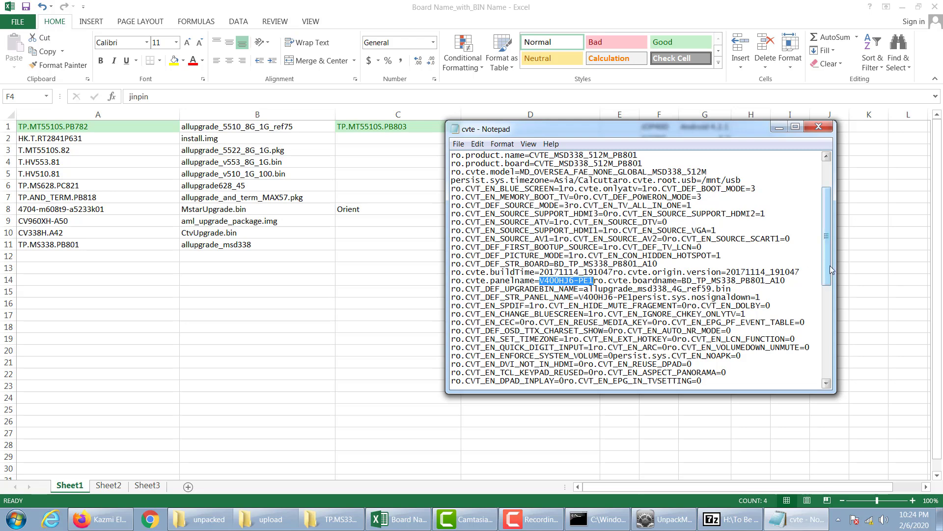
Highlight the upgrade BIN file name in cvte.prop, review the file through to its end and close it
scroll(832, 270, down, 1)
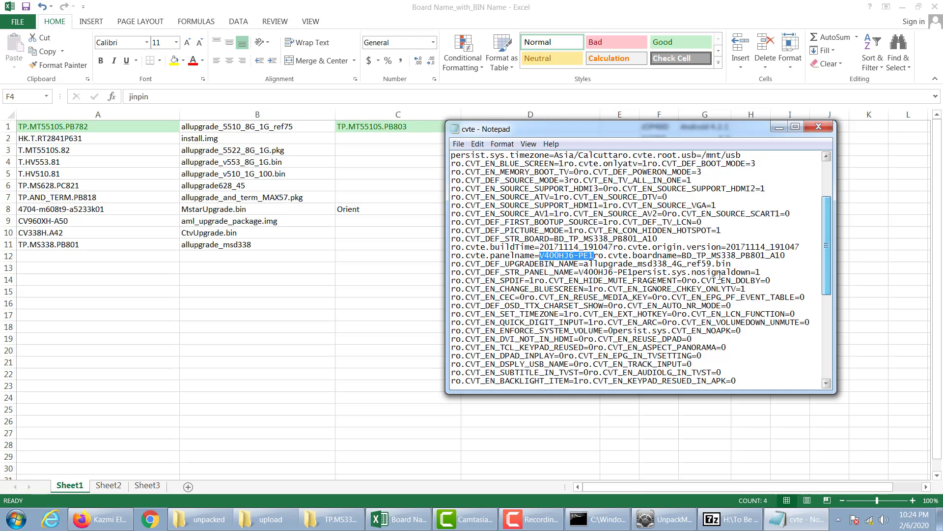
click(586, 264)
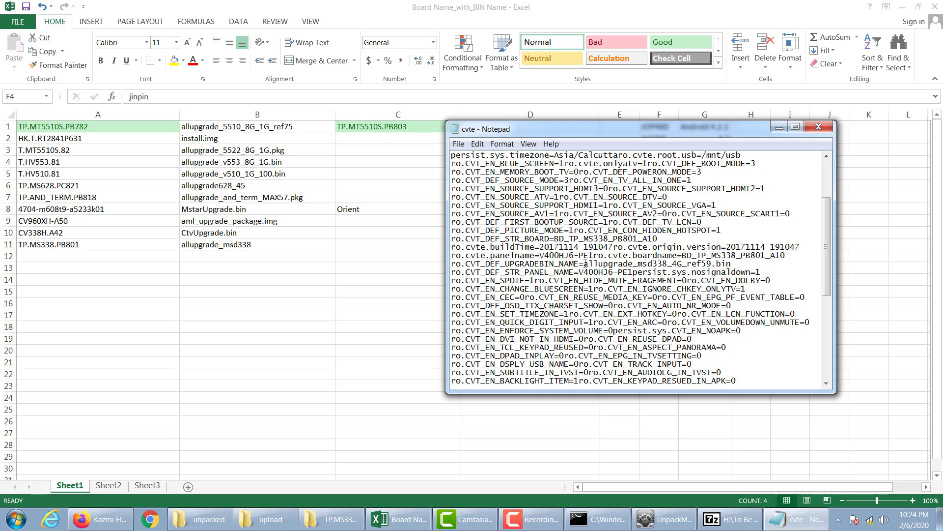
mouse_move(586, 264)
mouse_down()
mouse_move(714, 266)
mouse_move(584, 268)
mouse_up()
click(713, 270)
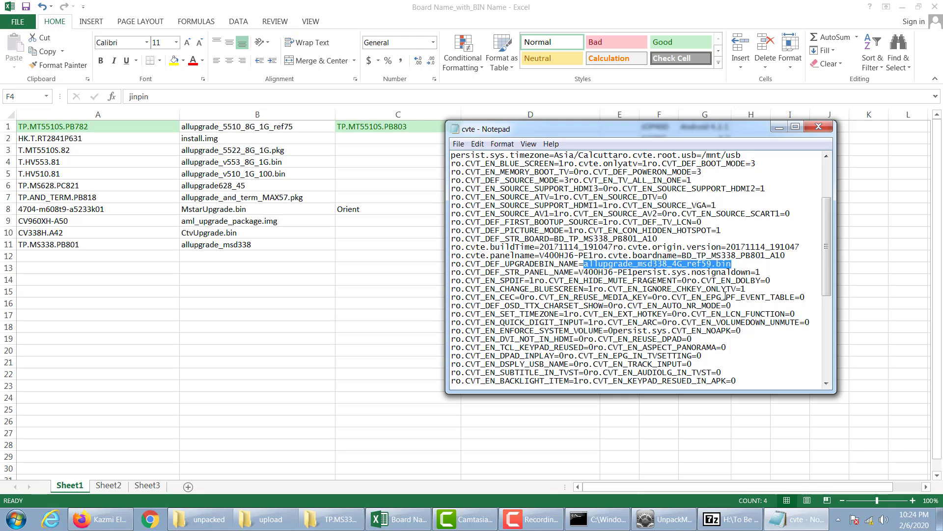
scroll(726, 297, down, 8)
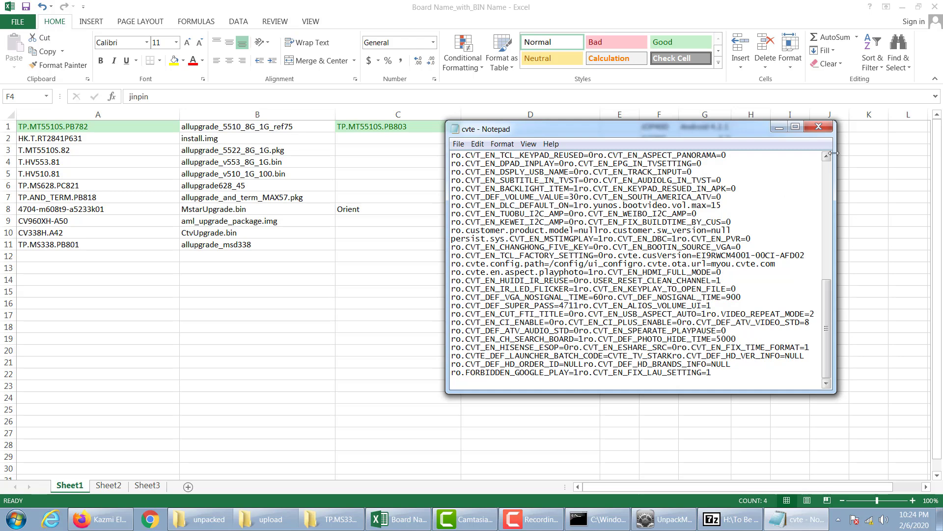
click(819, 127)
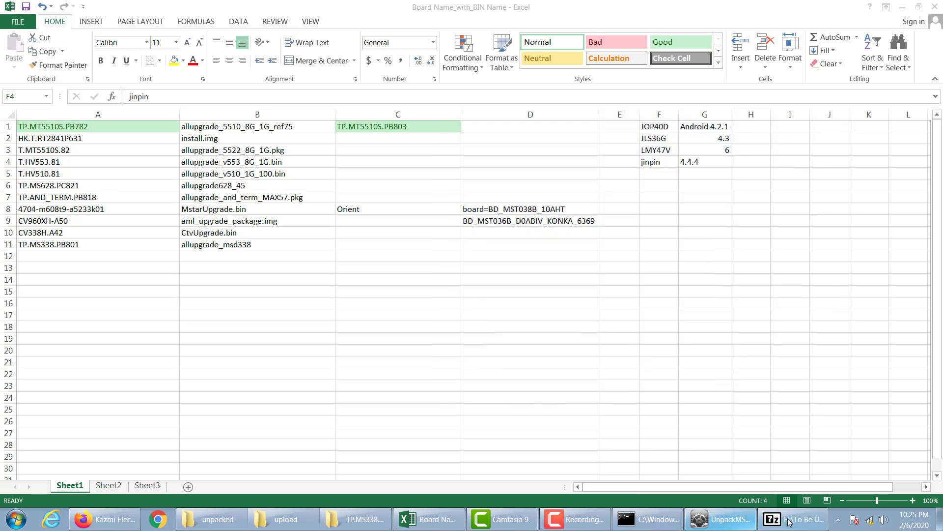
Switch back to the system archive in 7-Zip, open build.prop and examine its language, Android version and CPU ABI entries
click(792, 519)
double_click(245, 334)
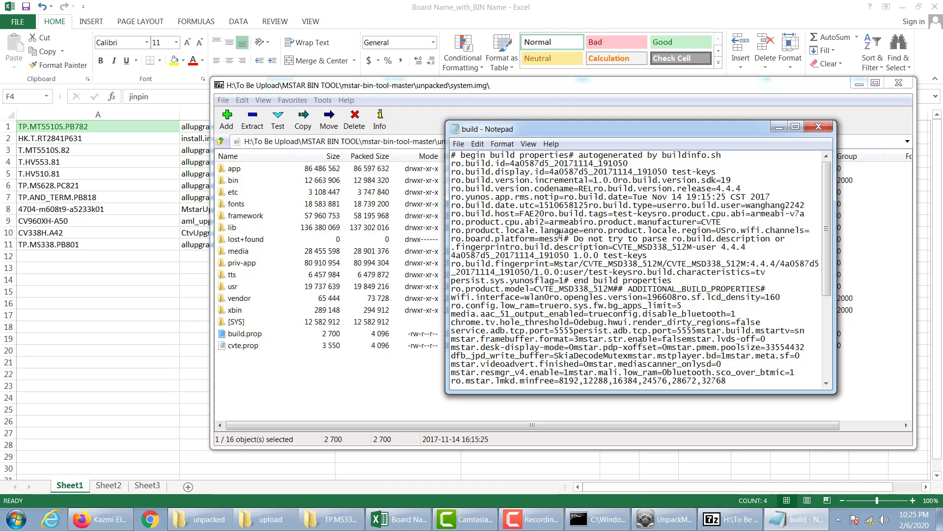
drag(541, 230, 601, 229)
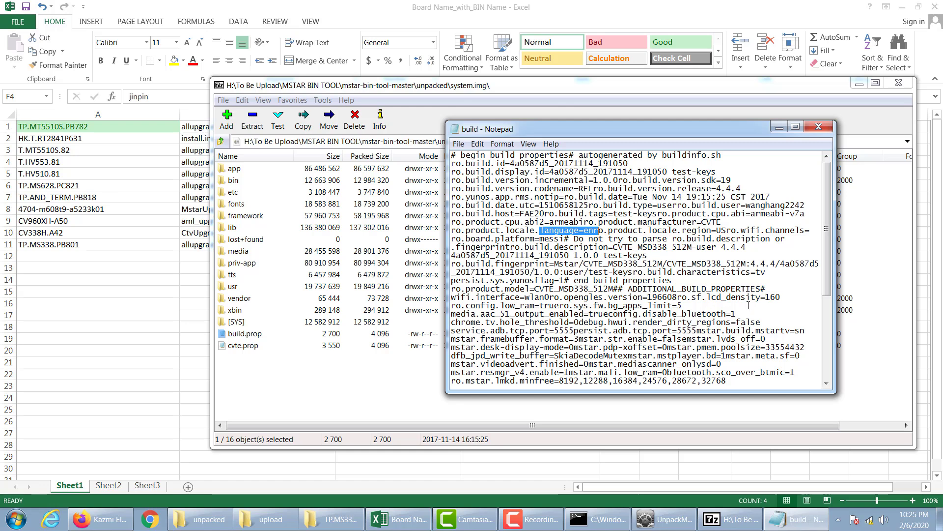
drag(751, 264, 780, 264)
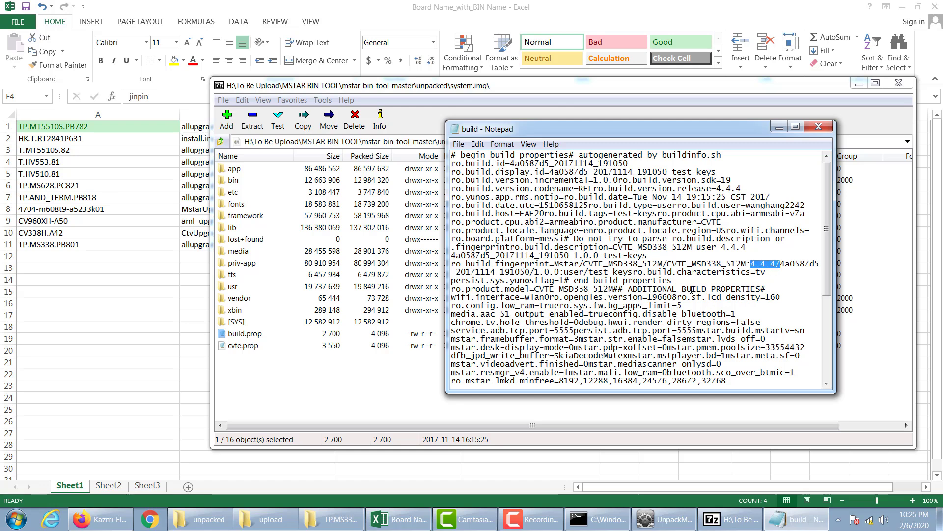
scroll(691, 289, down, 3)
scroll(767, 224, up, 3)
drag(752, 213, 781, 214)
drag(713, 214, 806, 215)
Read the rest of build.prop, highlight the TCL project name value and close the file
scroll(713, 278, down, 5)
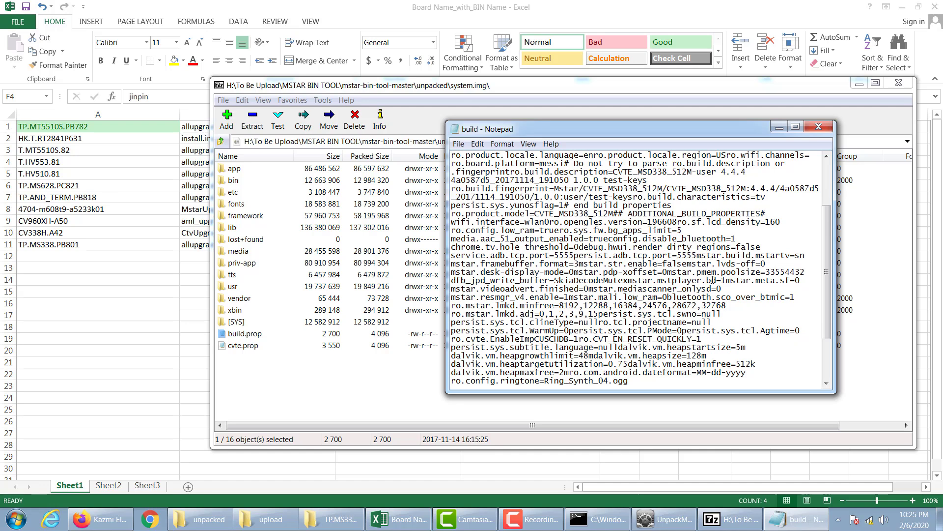
scroll(713, 279, down, 2)
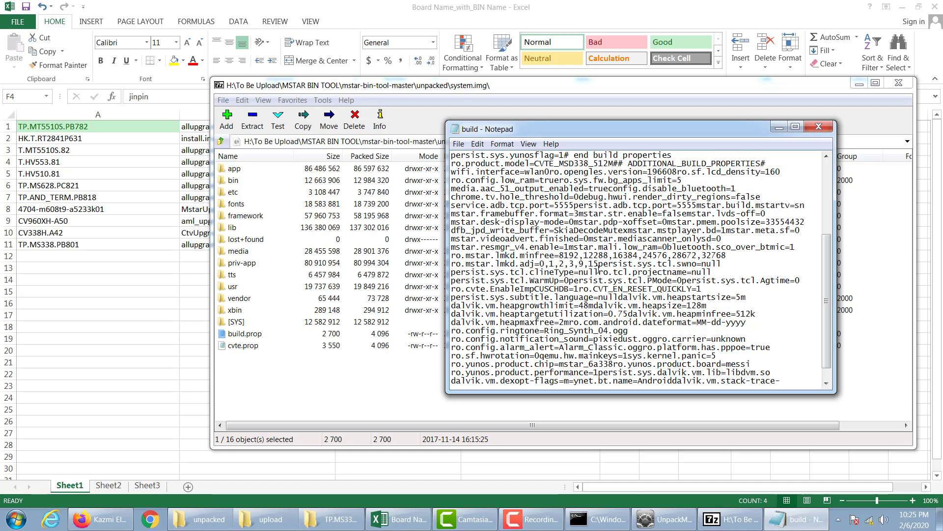
scroll(662, 278, down, 1)
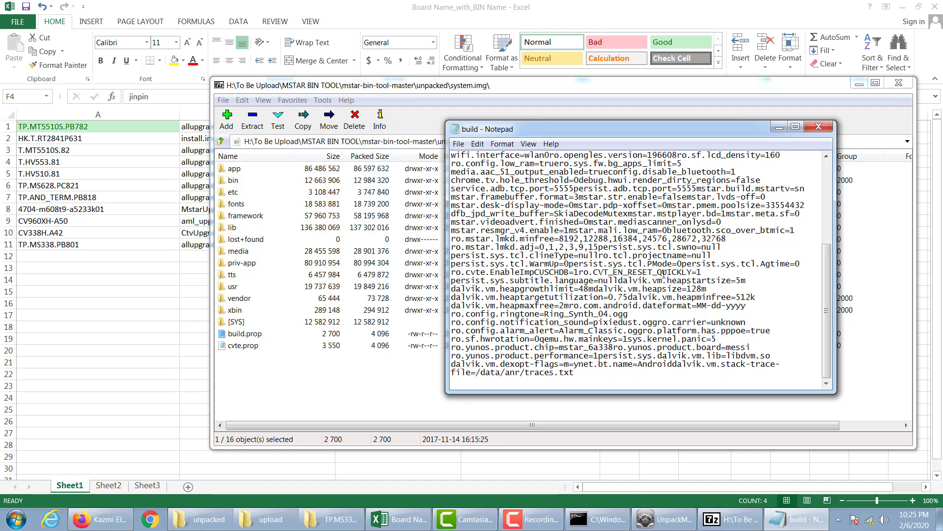
drag(711, 255, 697, 256)
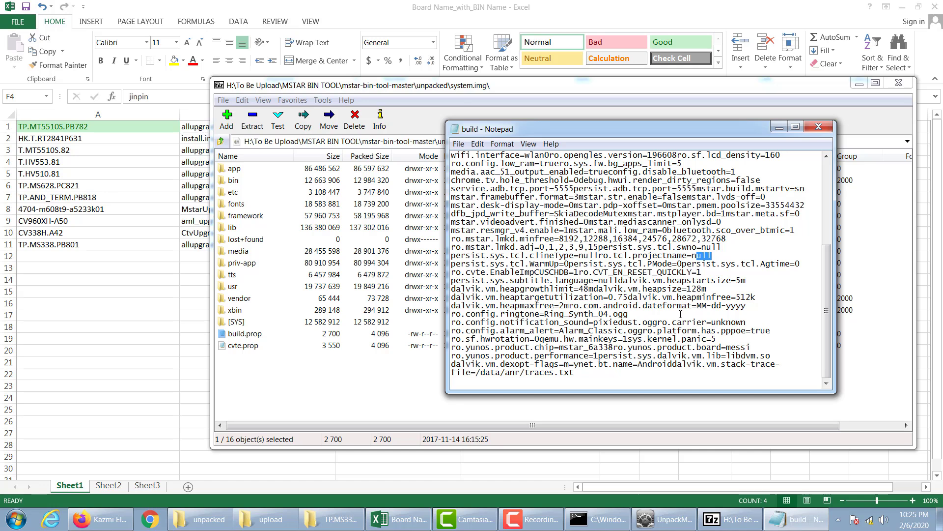
scroll(681, 314, up, 6)
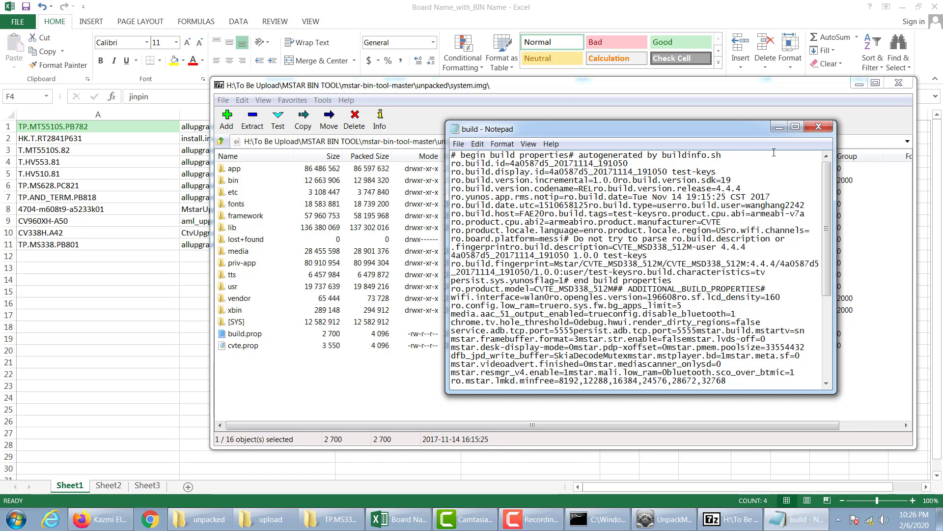
click(819, 127)
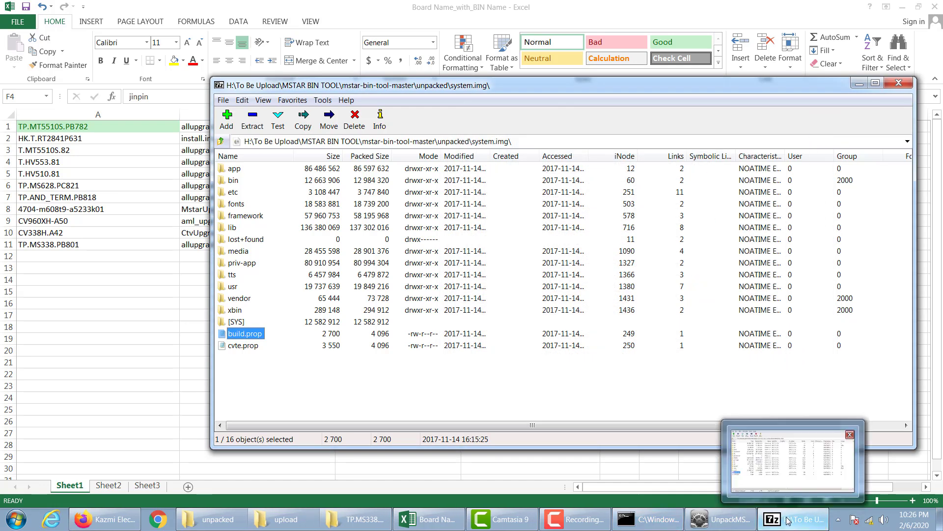
Switch to the Excel workbook and review the build code and Android version list in F1:G4 again
mouse_move(732, 526)
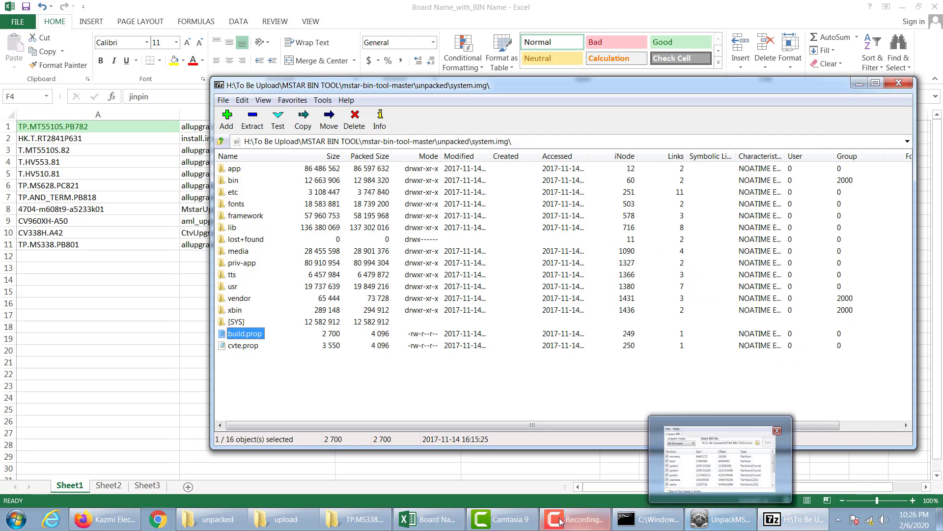
click(431, 524)
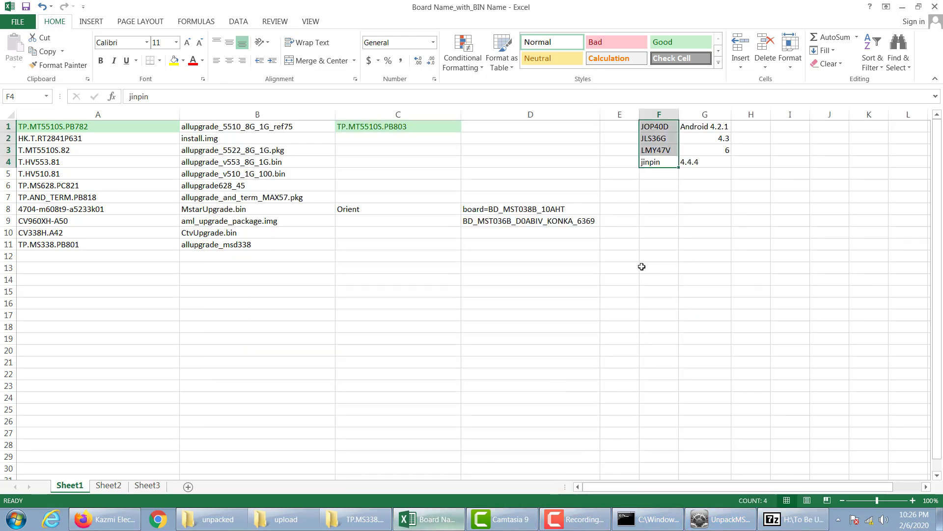
click(656, 185)
drag(661, 127, 716, 162)
click(723, 197)
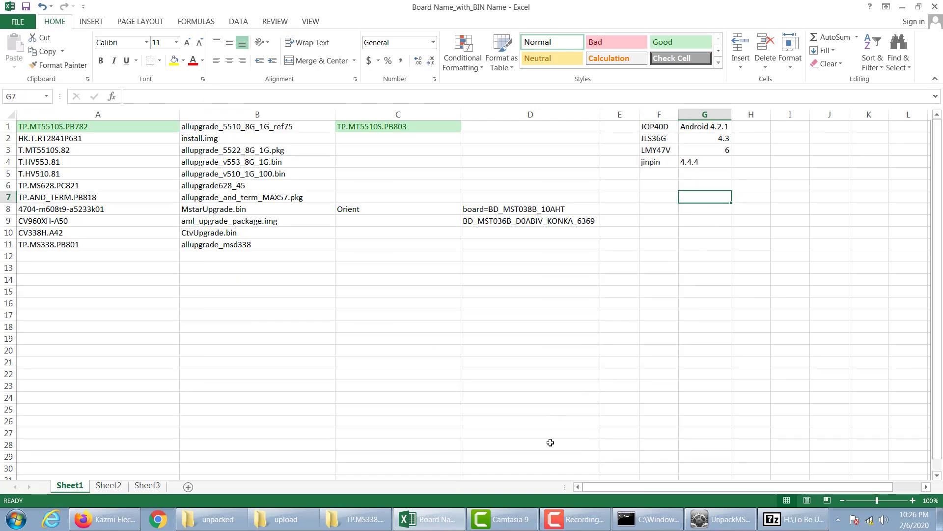
Switch back to the system archive in 7-Zip, inspect the tts folder's lang_pico files, return to the archive root and close it
click(788, 524)
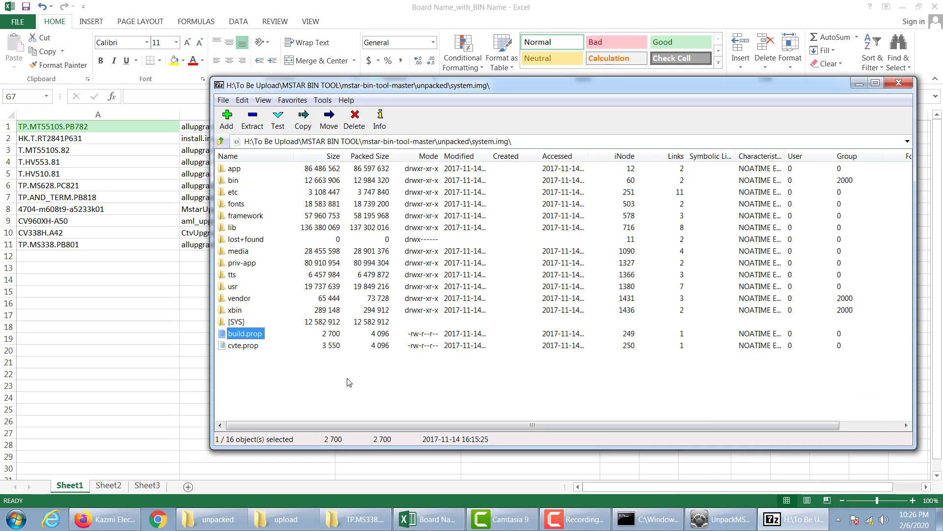
double_click(232, 276)
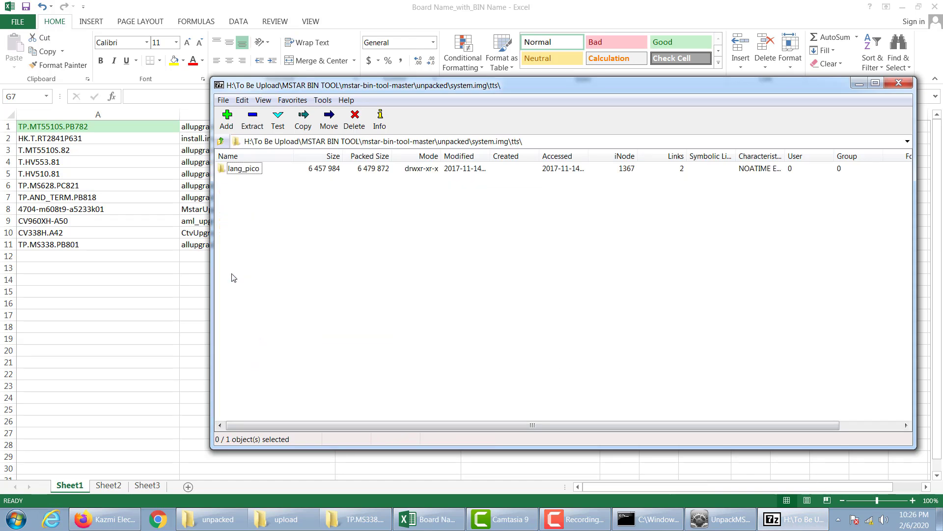
double_click(250, 169)
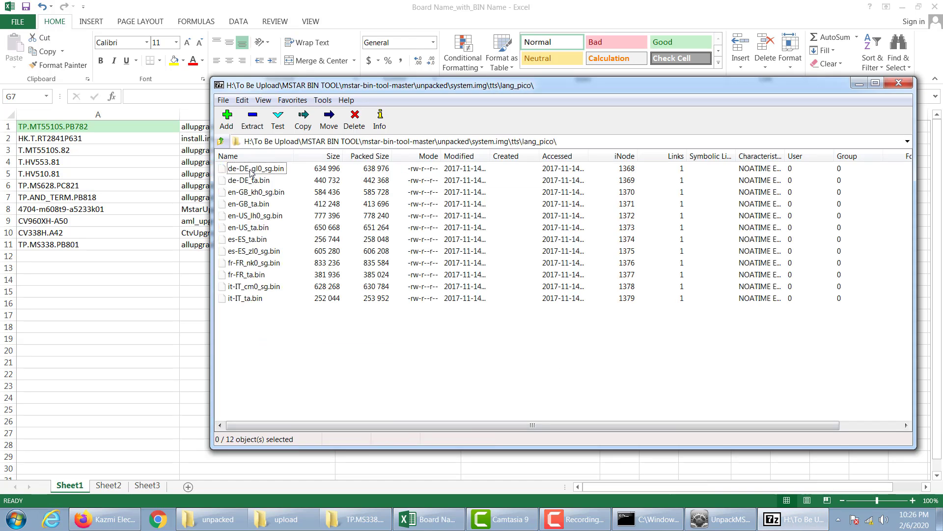
click(221, 141)
click(221, 141)
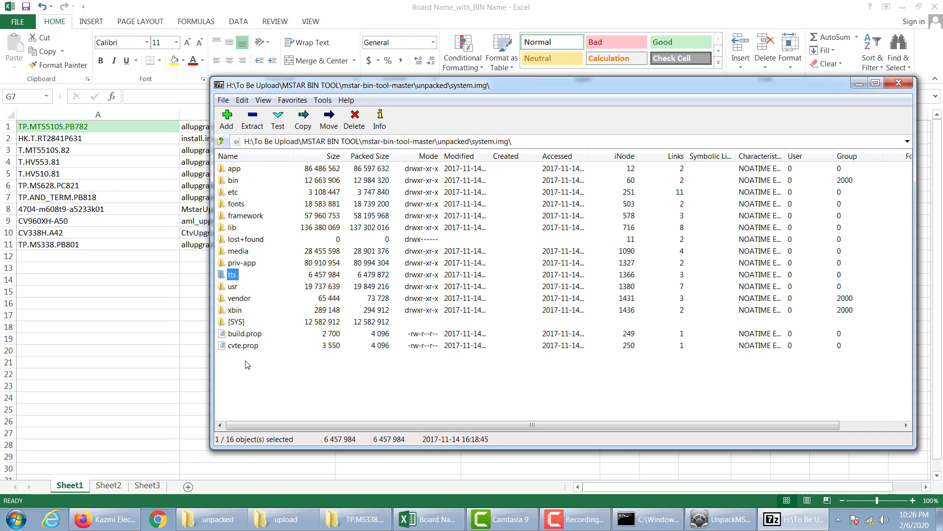
click(908, 87)
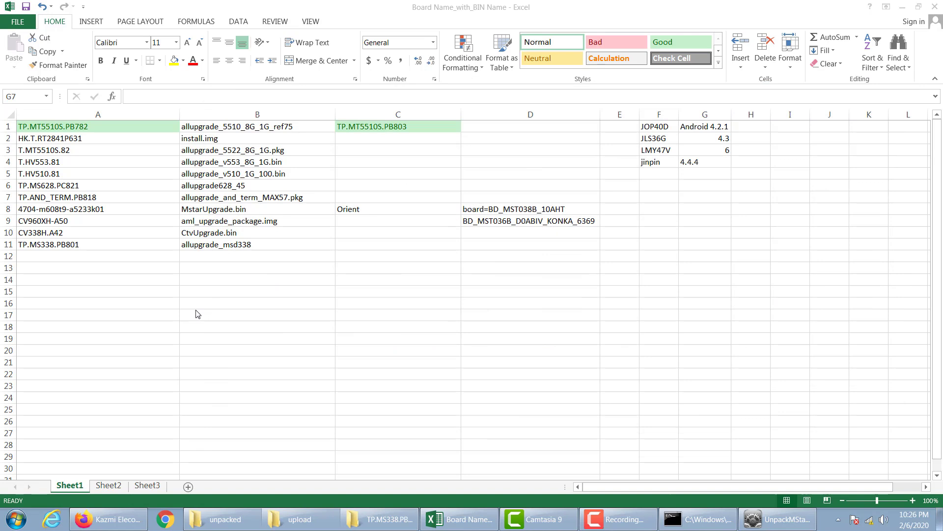
Switch to the unpacked folder in Windows Explorer and go back up to the MSTAR BIN TOOL folder
click(234, 525)
click(154, 358)
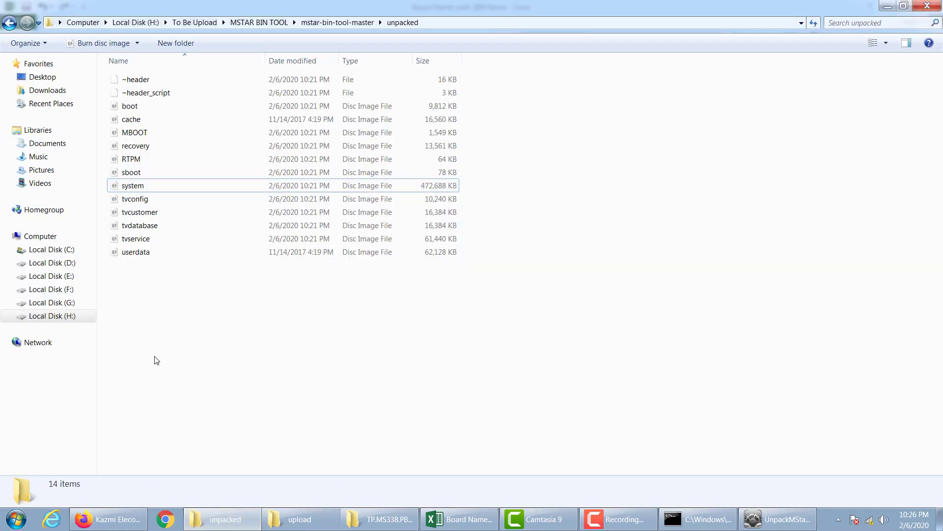
click(9, 23)
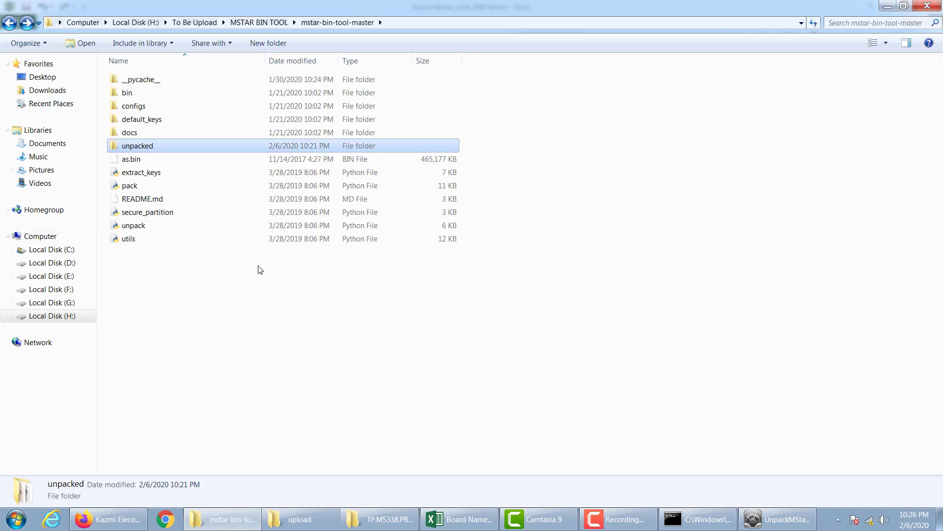
key(BackSpace)
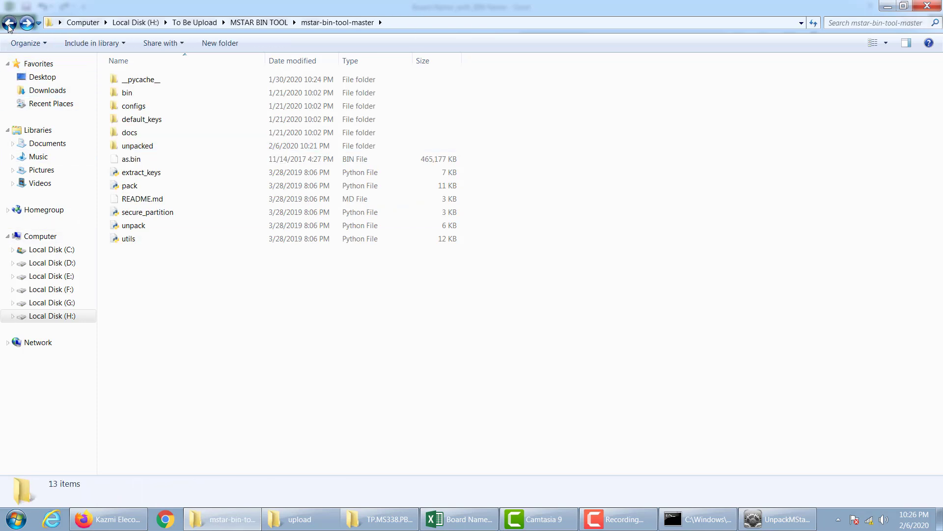
click(218, 271)
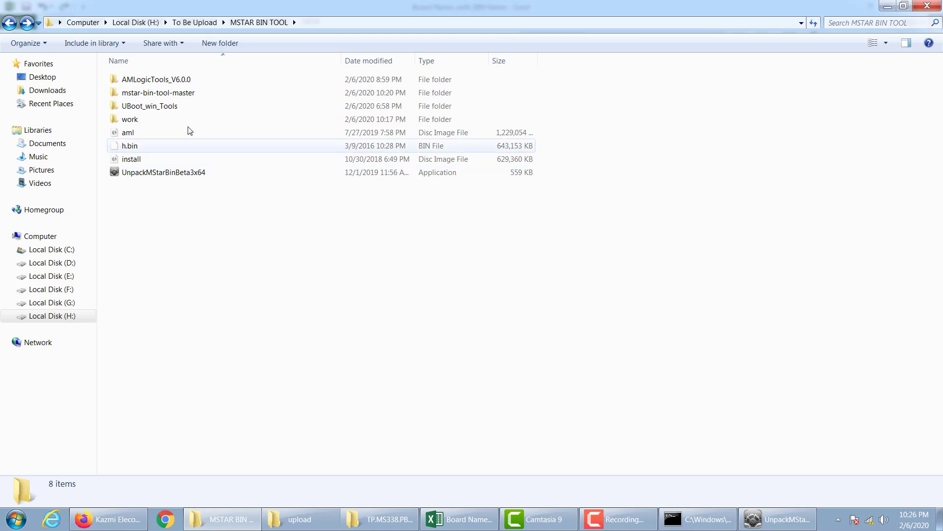
Open the mstar-bin-tool-master folder and point out its pack, unpack, secure_partition, extract_keys and utils Python scripts
double_click(185, 96)
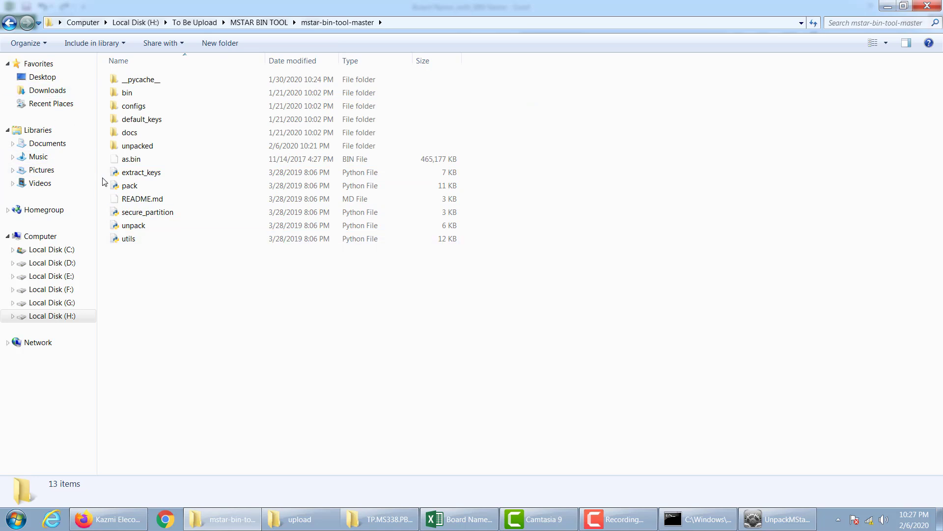
click(132, 189)
click(140, 229)
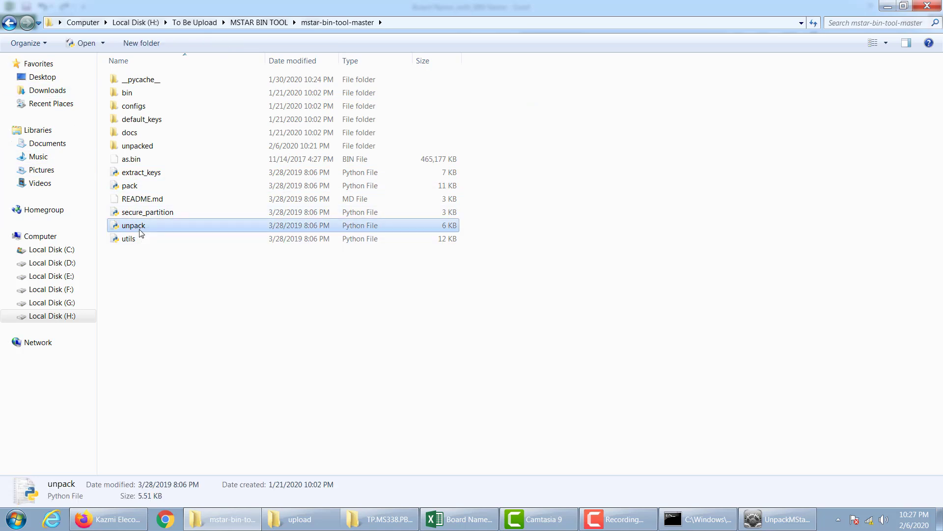
click(172, 215)
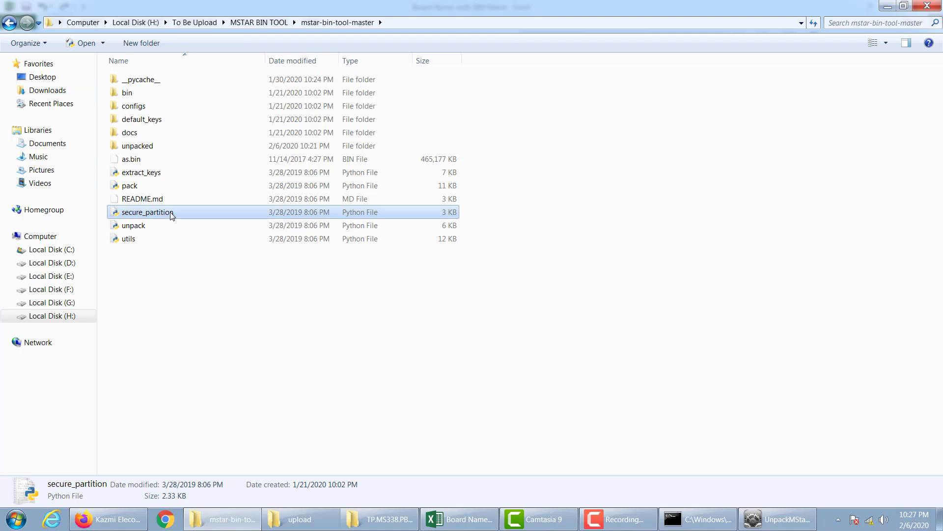
click(154, 174)
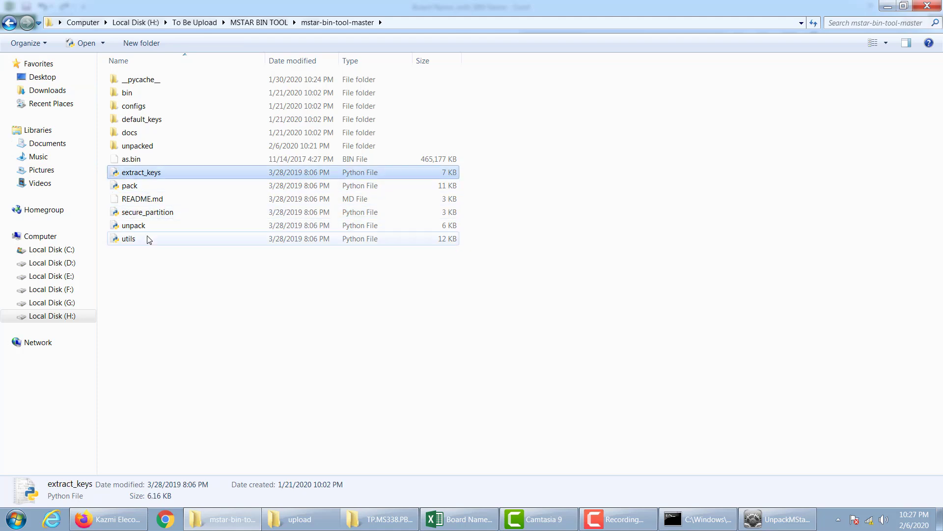
click(135, 241)
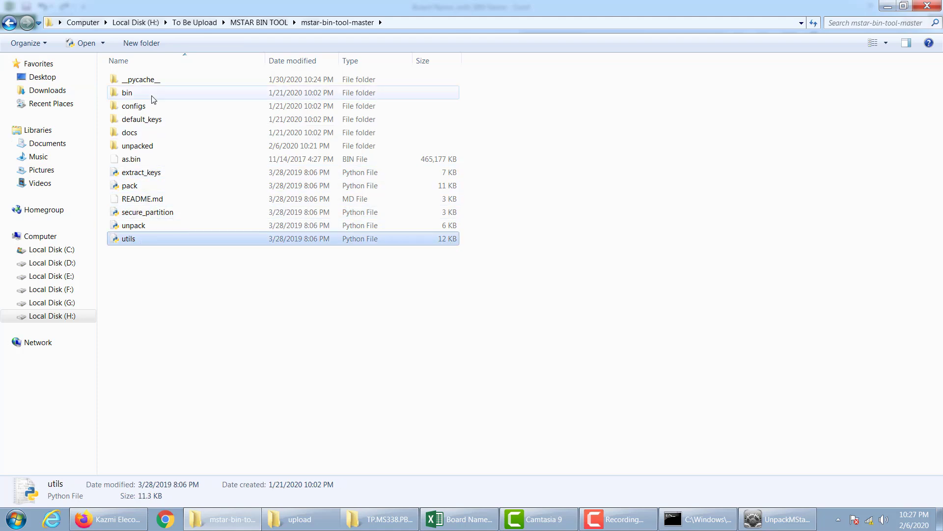
Return to the MSTAR BIN TOOL folder and open the install disc image as an archive in 7-Zip
click(9, 23)
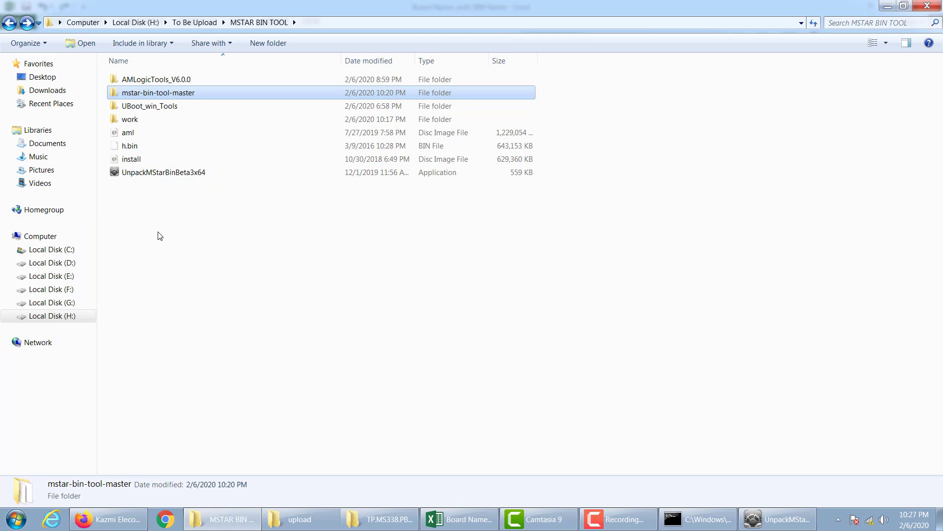
click(138, 160)
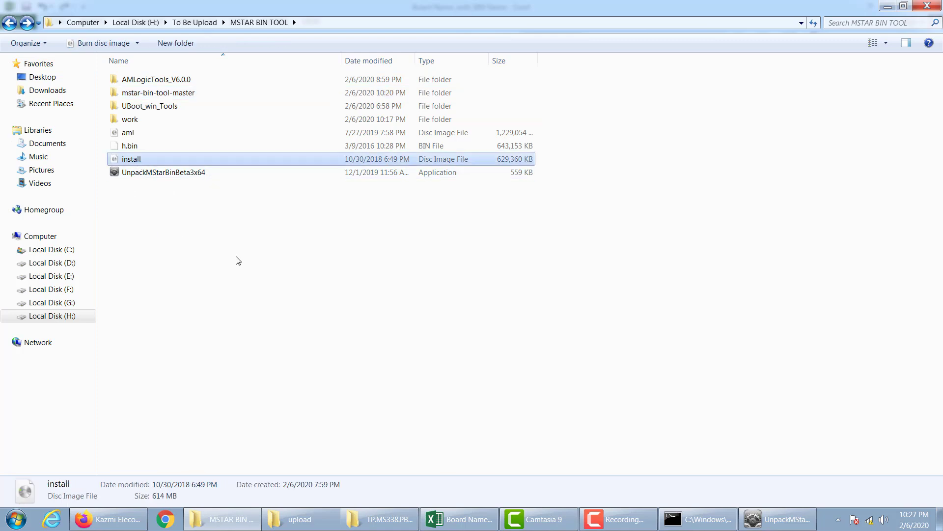
click(166, 247)
right_click(141, 159)
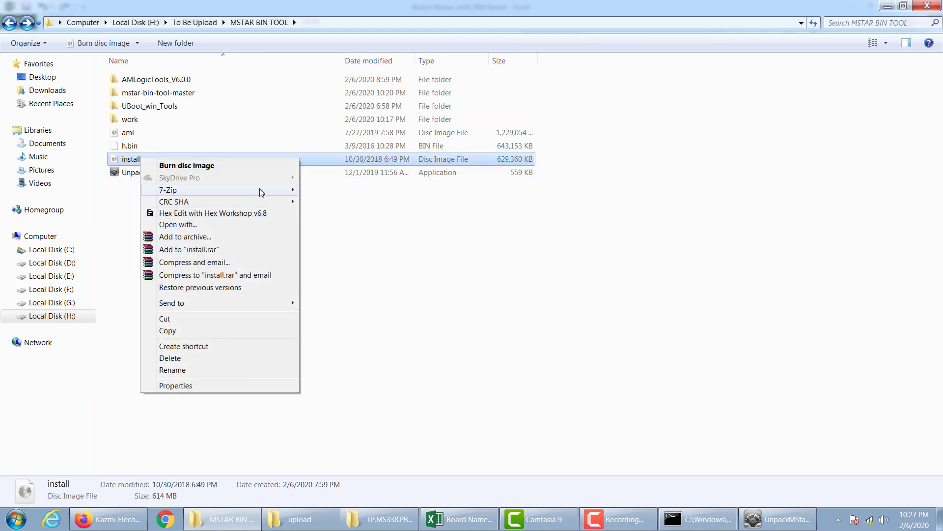
mouse_move(265, 190)
click(329, 191)
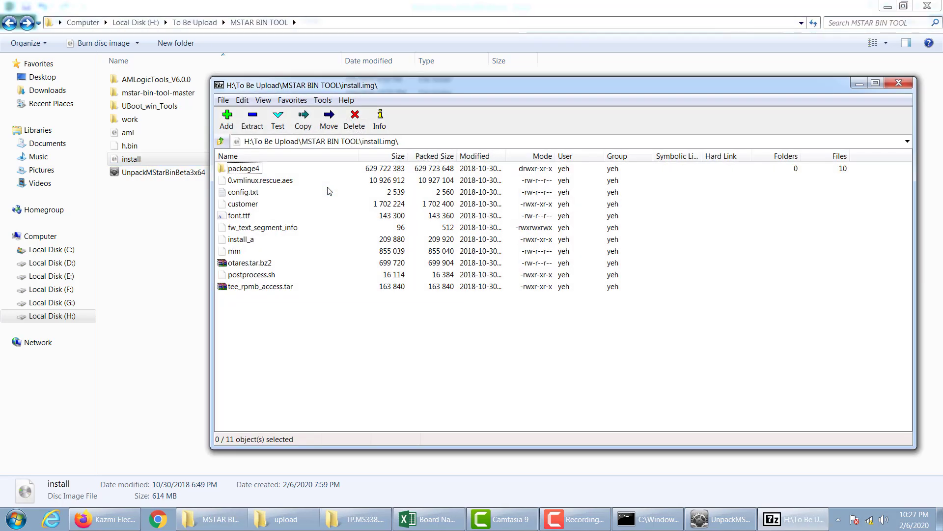
Browse into otares.tar inside otares.tar.bz2 and open its default.prop file
double_click(260, 263)
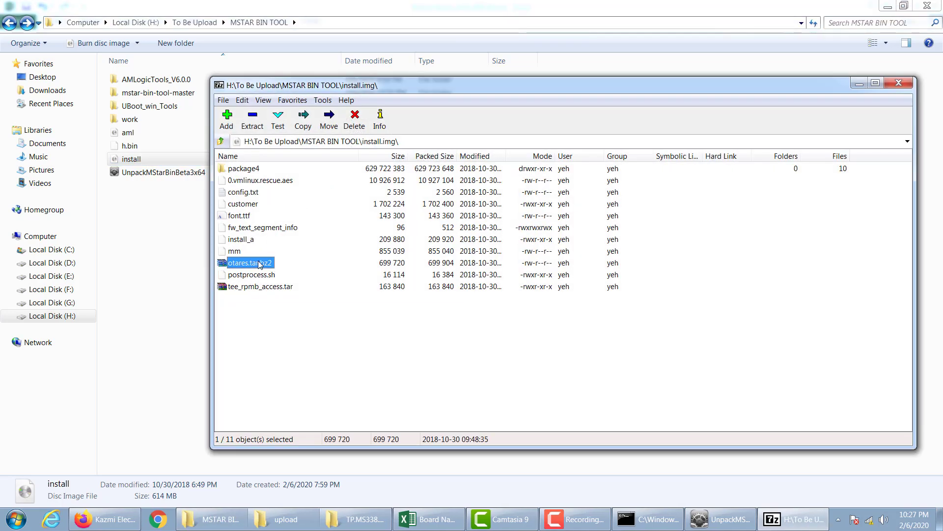
double_click(243, 172)
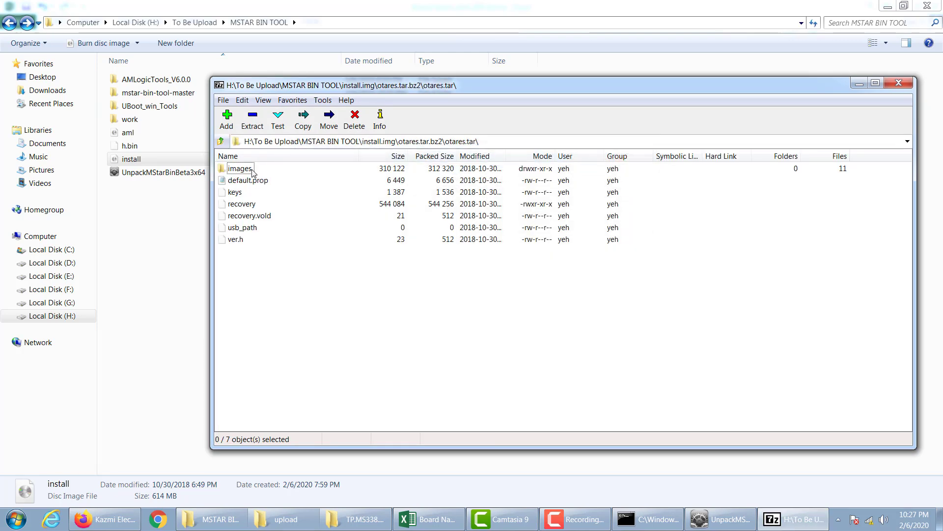
double_click(254, 180)
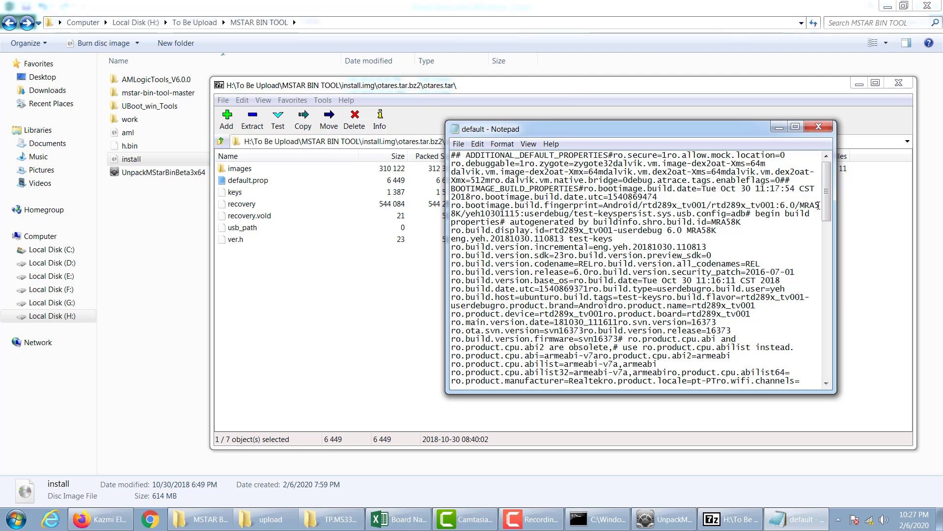
Examine the boot image fingerprint, build version, product and CPU ABI entries in default.prop
mouse_move(827, 212)
mouse_down()
mouse_move(838, 248)
mouse_move(830, 212)
mouse_up()
drag(826, 217, 829, 195)
drag(643, 205, 675, 206)
scroll(651, 289, down, 3)
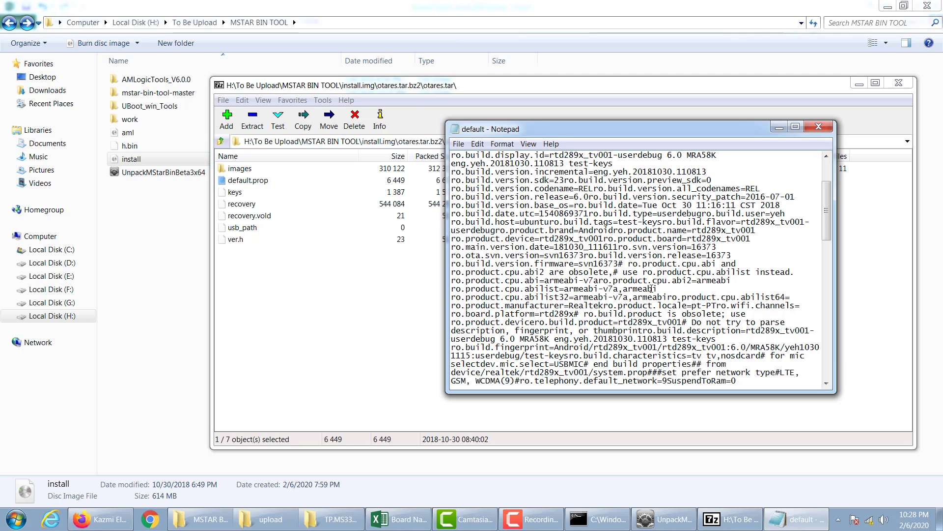
scroll(756, 280, down, 1)
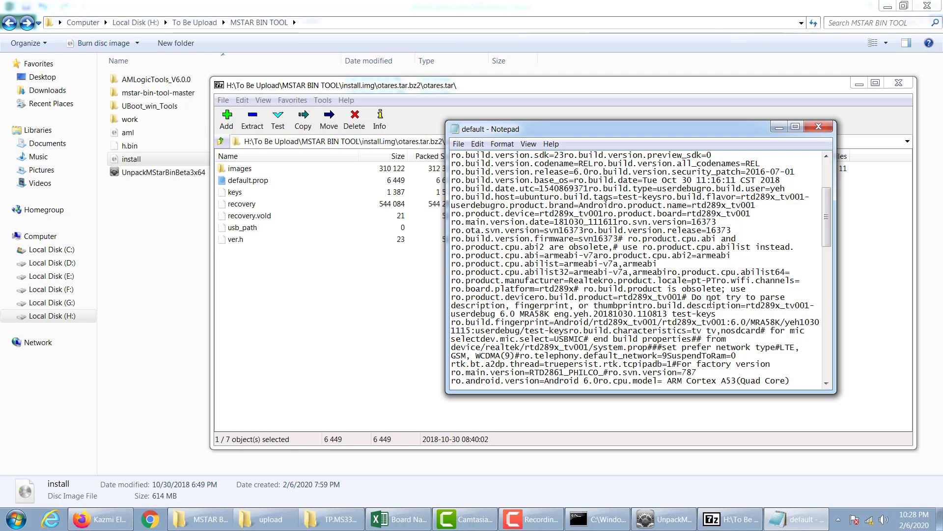
scroll(709, 301, down, 4)
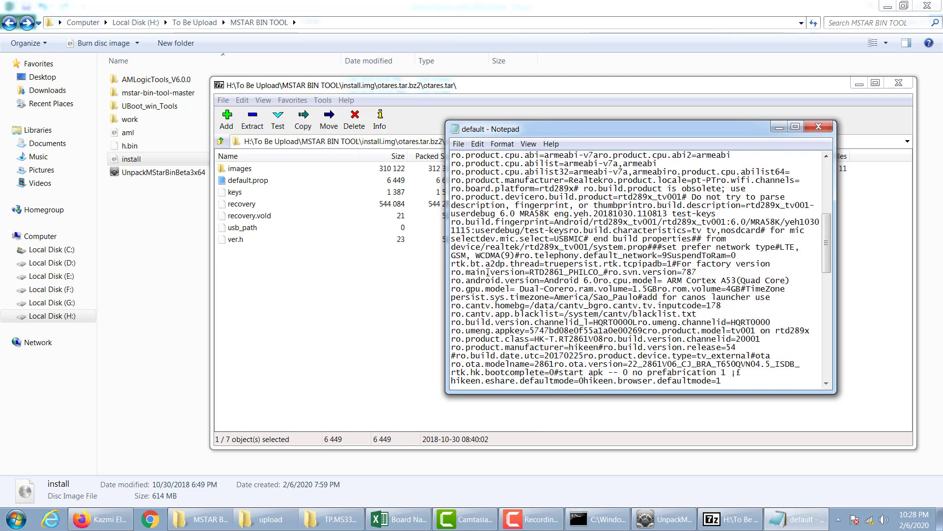
Highlight the main version, CPU model, RAM and ROM volume, time zone and input code entries one after another in default.prop
drag(469, 274, 602, 274)
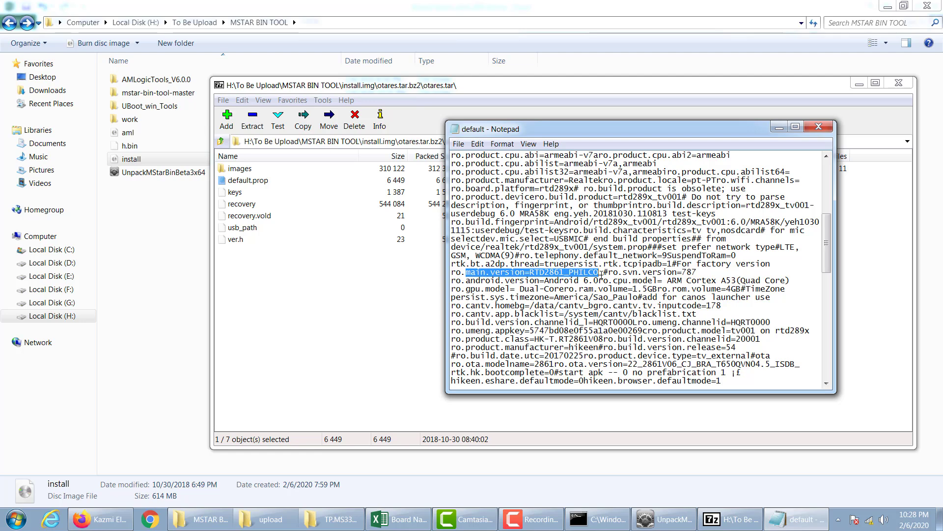
drag(614, 280, 802, 282)
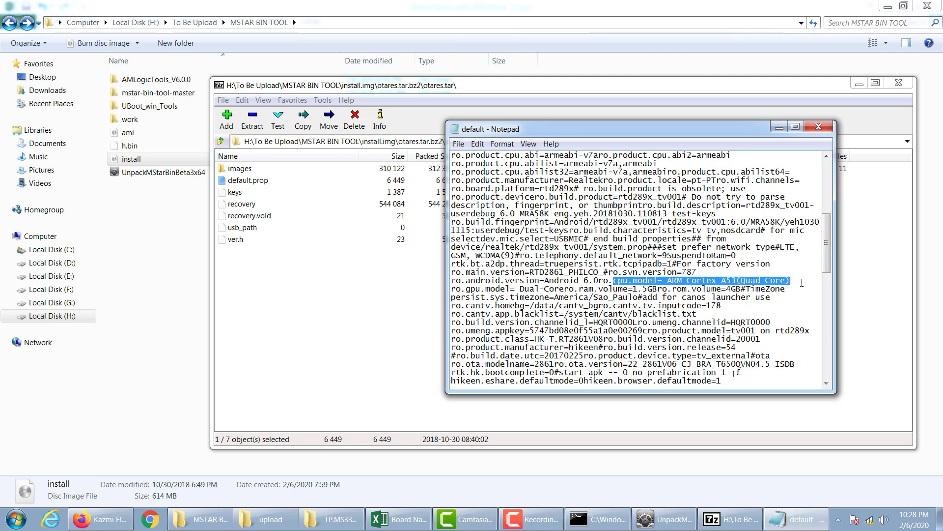
drag(580, 290, 743, 290)
drag(511, 297, 635, 300)
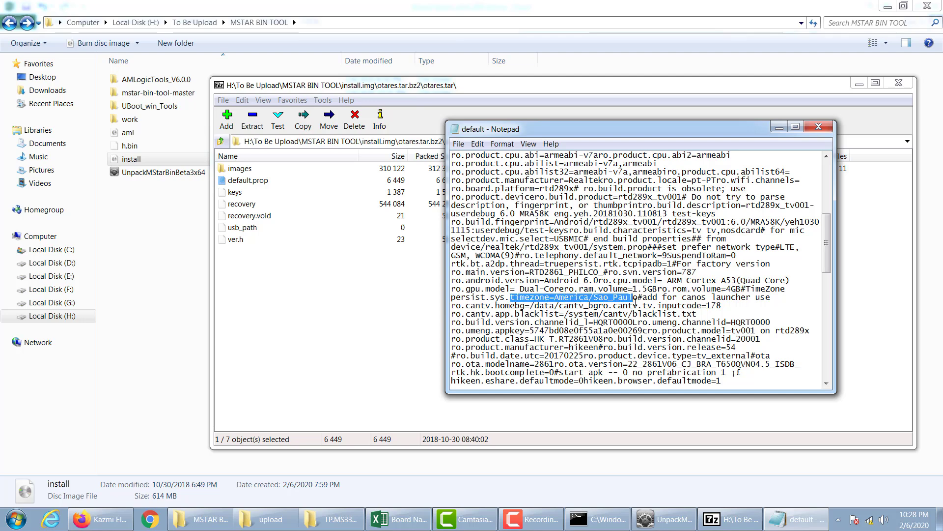
click(762, 300)
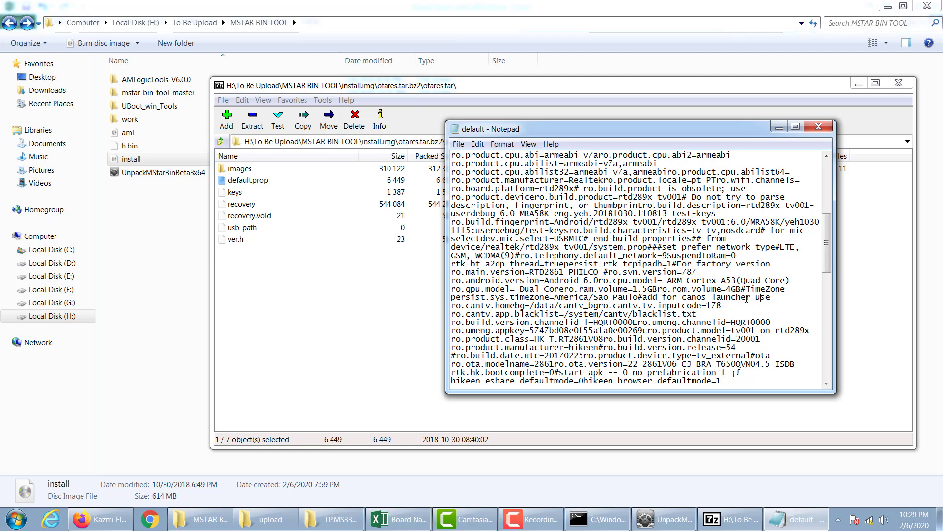
drag(722, 305, 658, 306)
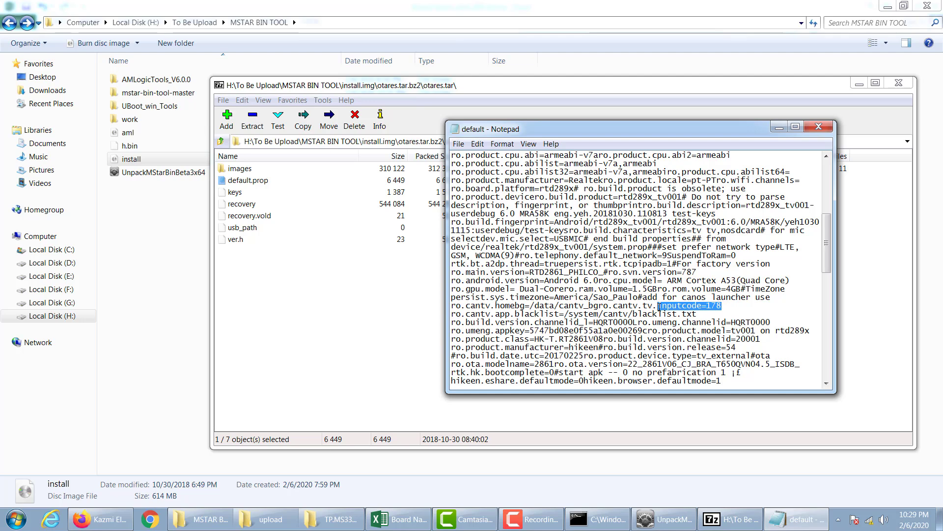
Highlight the product class and the board and panel parts of the OTA version, and review default.prop through to its end
drag(828, 268, 832, 294)
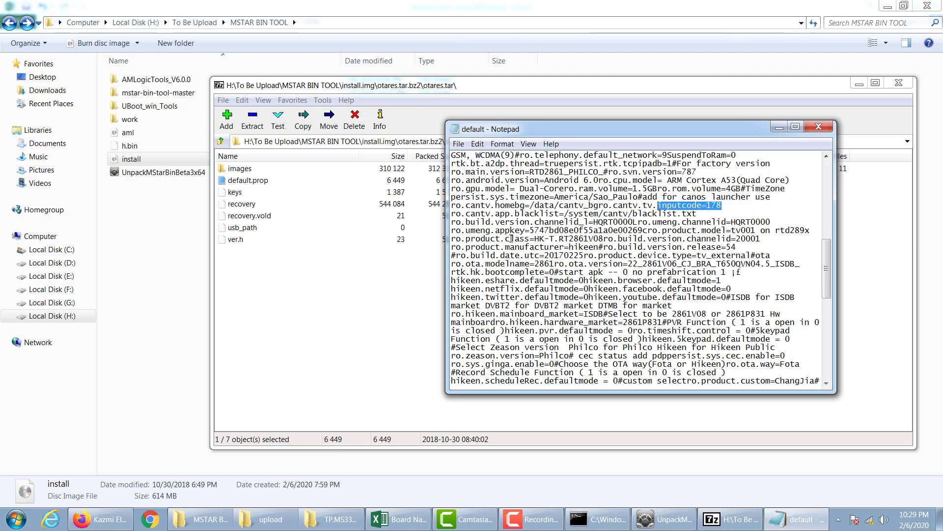
drag(466, 239, 560, 238)
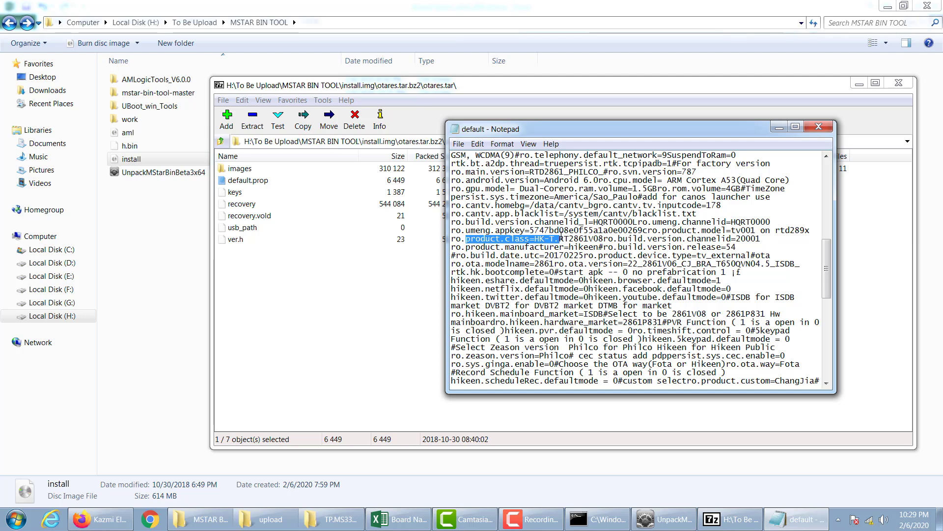
drag(560, 239, 590, 238)
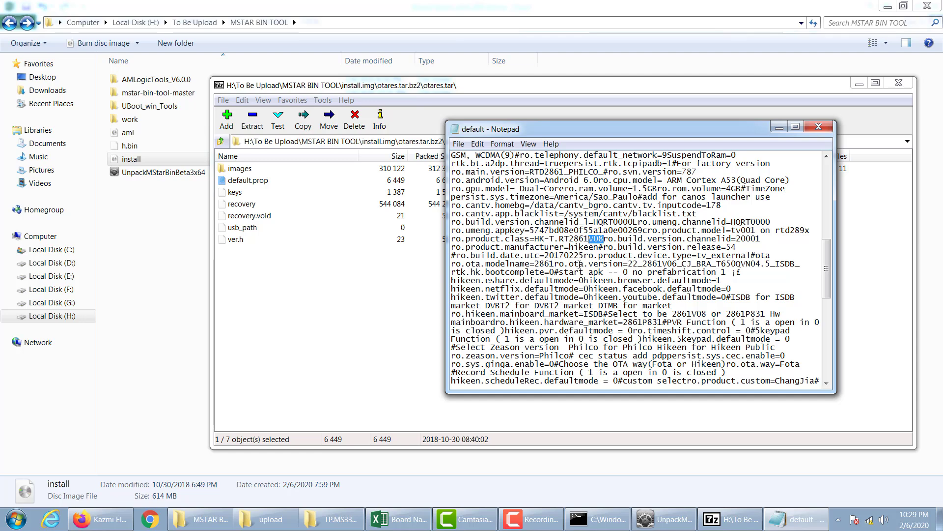
drag(590, 266, 630, 265)
click(721, 278)
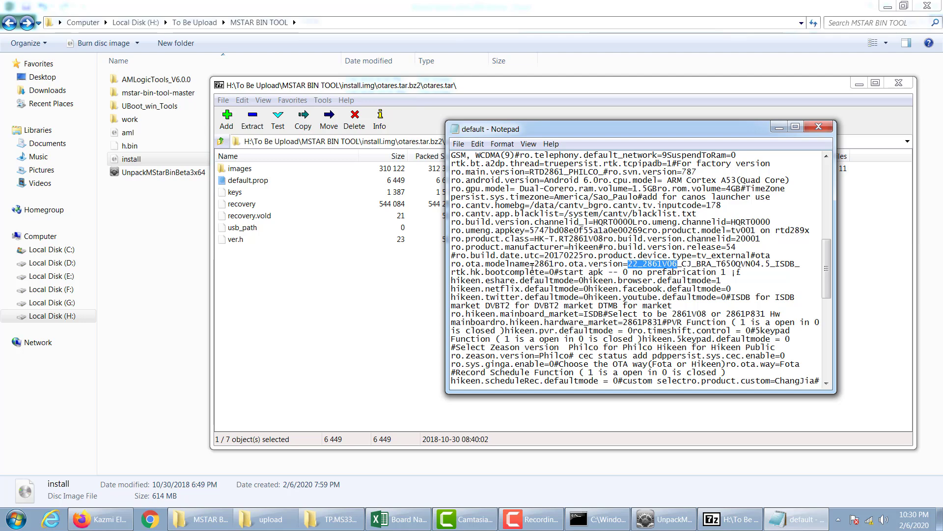
drag(716, 264, 772, 264)
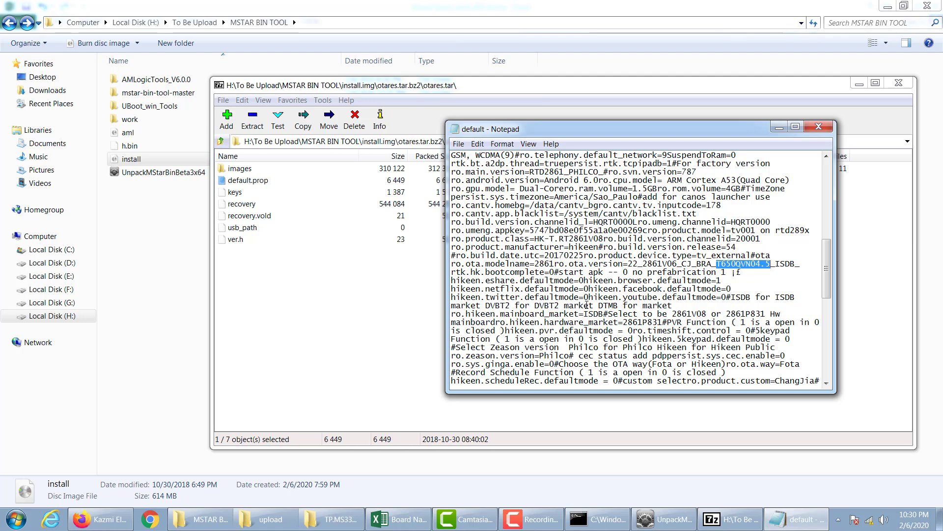
scroll(586, 305, down, 10)
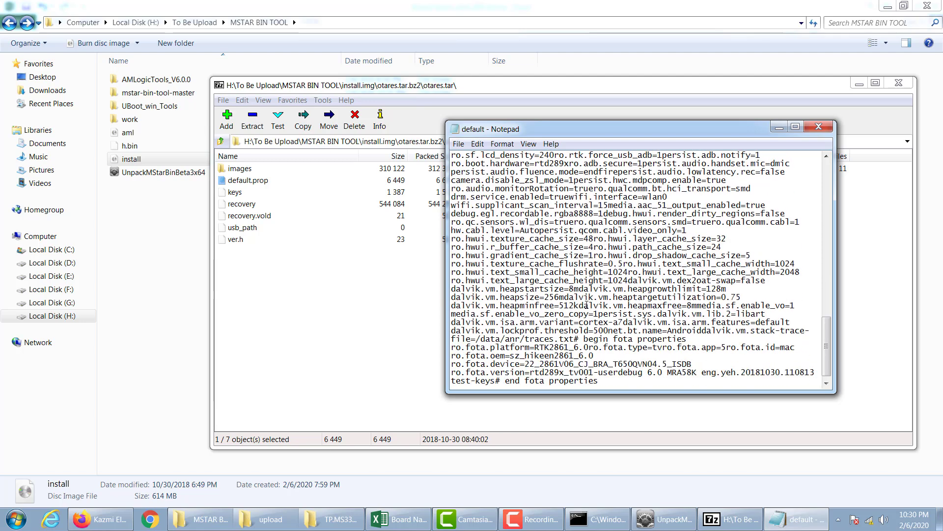
Highlight the ro.fota.device value among the fota properties at the end of default.prop and close the file
scroll(654, 245, down, 1)
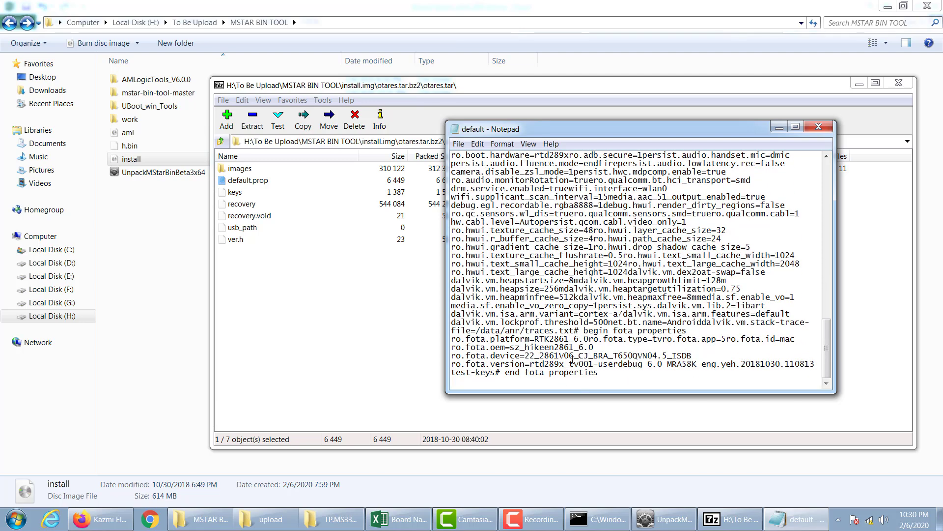
drag(524, 355, 693, 356)
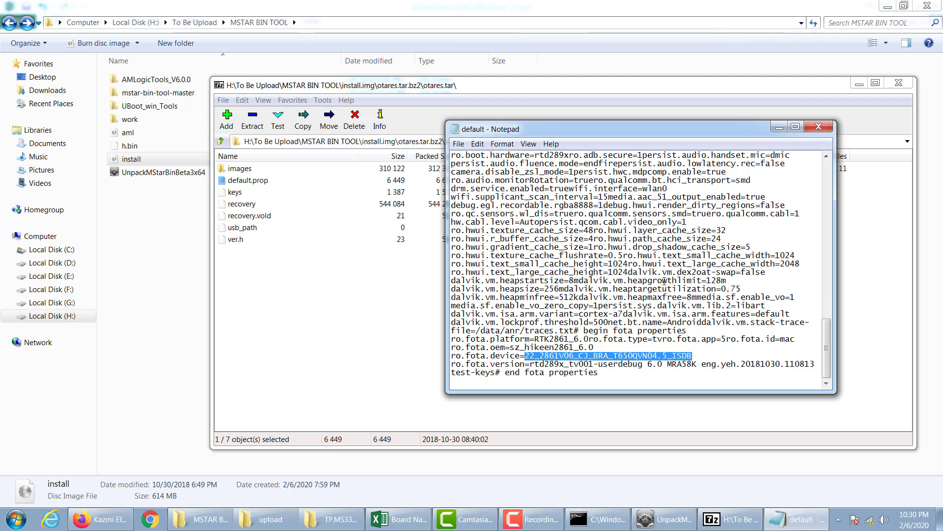
click(819, 127)
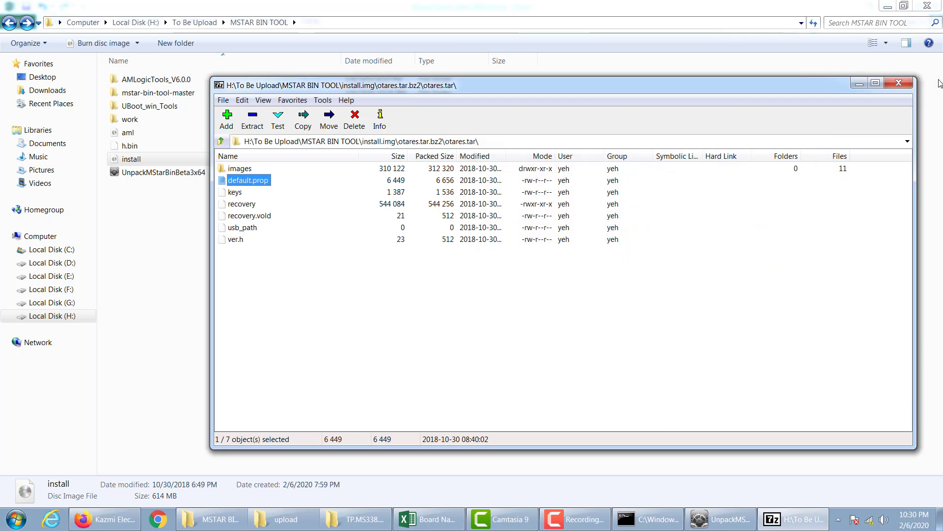
Return to the root of install.img, enter the package4 folder and look inside bootloader.tar
click(221, 142)
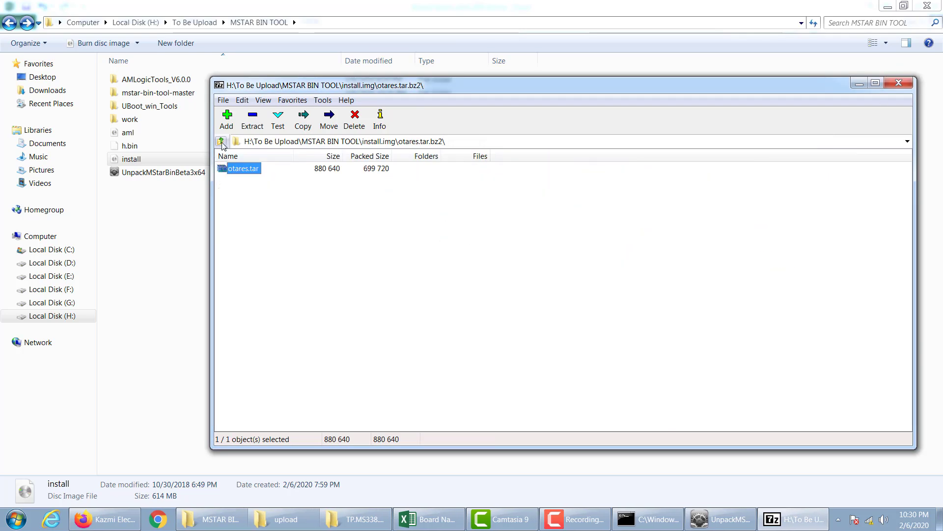
click(221, 142)
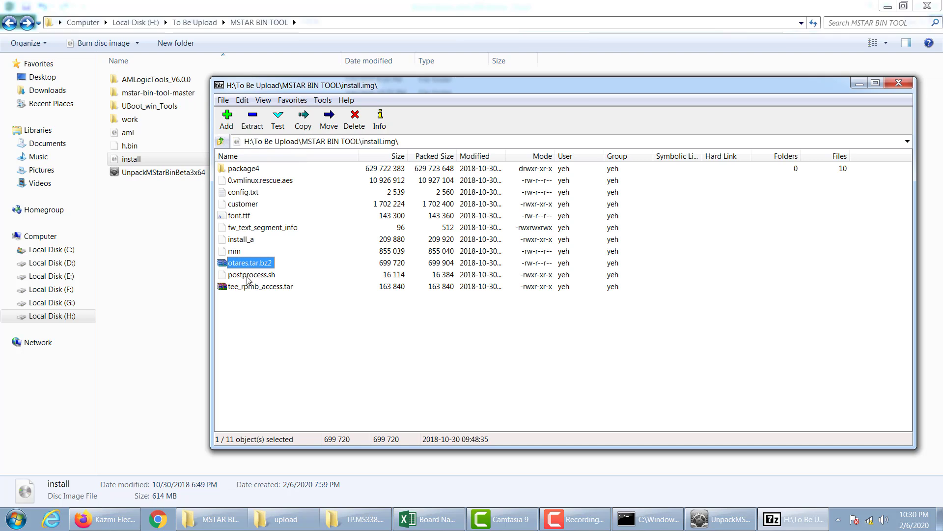
double_click(251, 168)
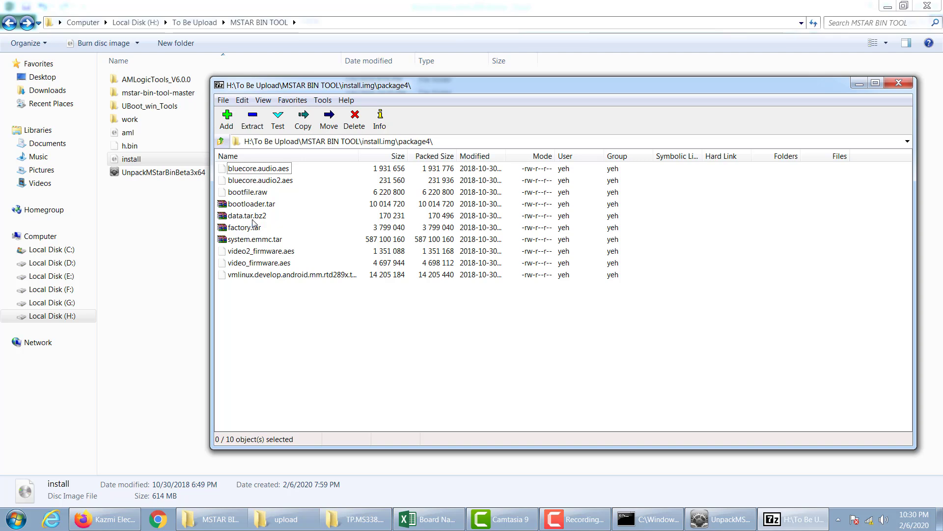
click(252, 206)
double_click(252, 206)
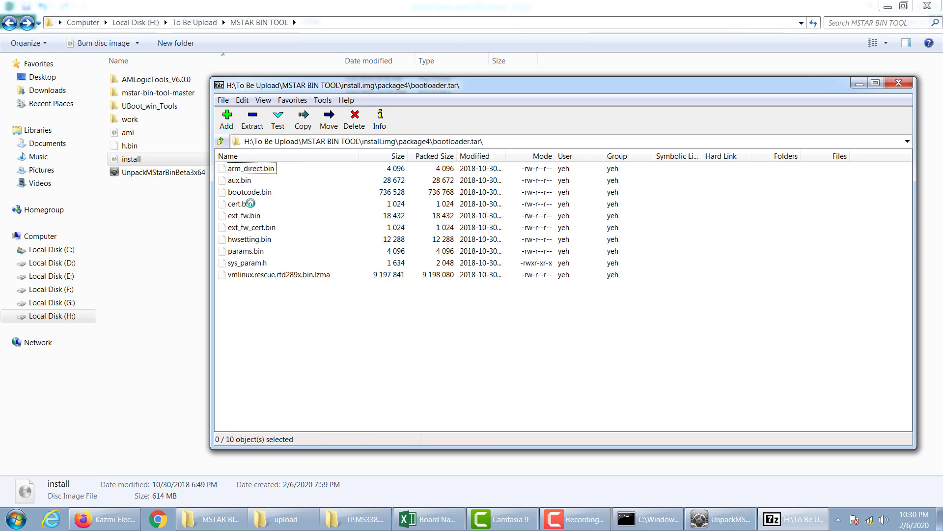
key(BackSpace)
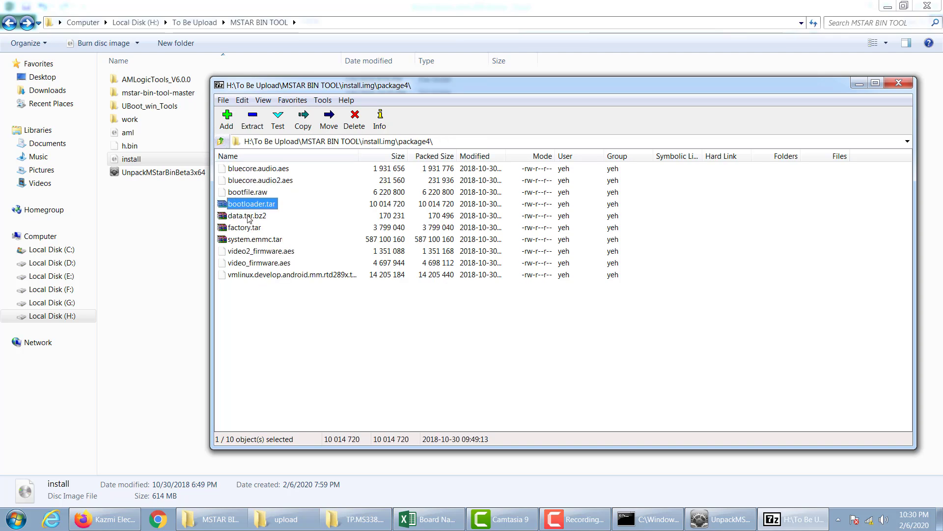
Look through data.tar.bz2, factory.tar and system.emmc.tar in package4, and close the archive window
double_click(249, 216)
double_click(234, 170)
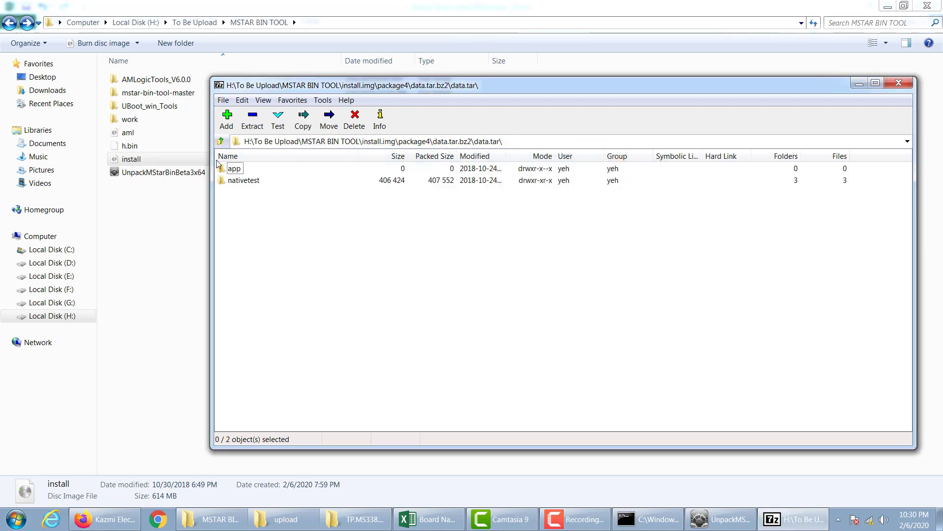
key(BackSpace)
key(BackSpace)
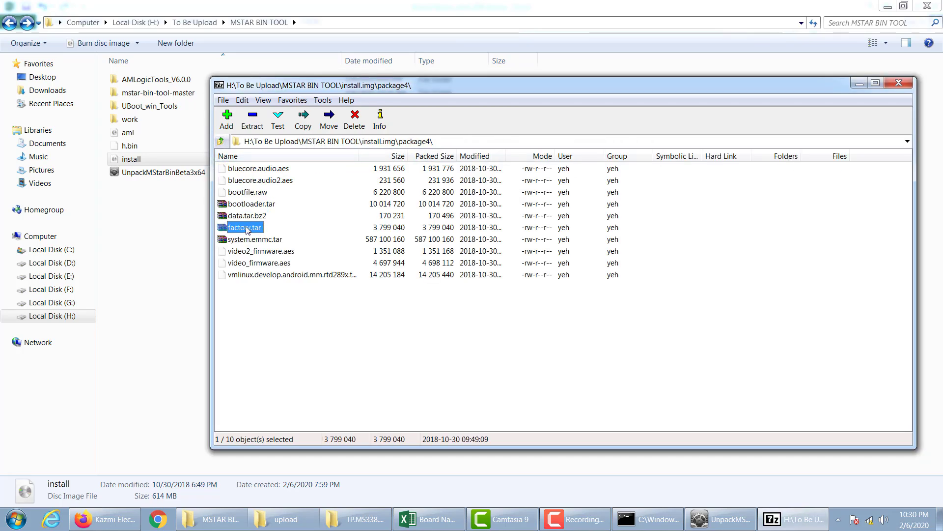
double_click(244, 227)
click(221, 141)
double_click(238, 239)
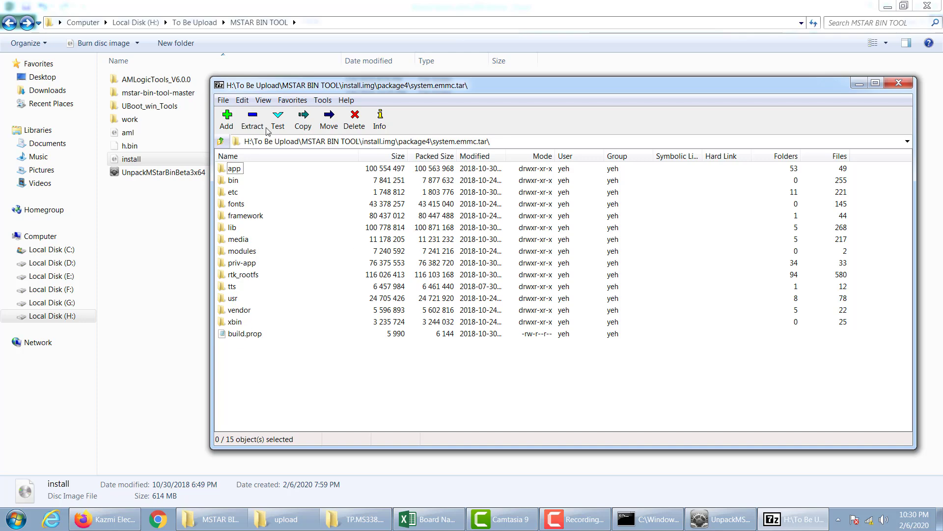
click(905, 87)
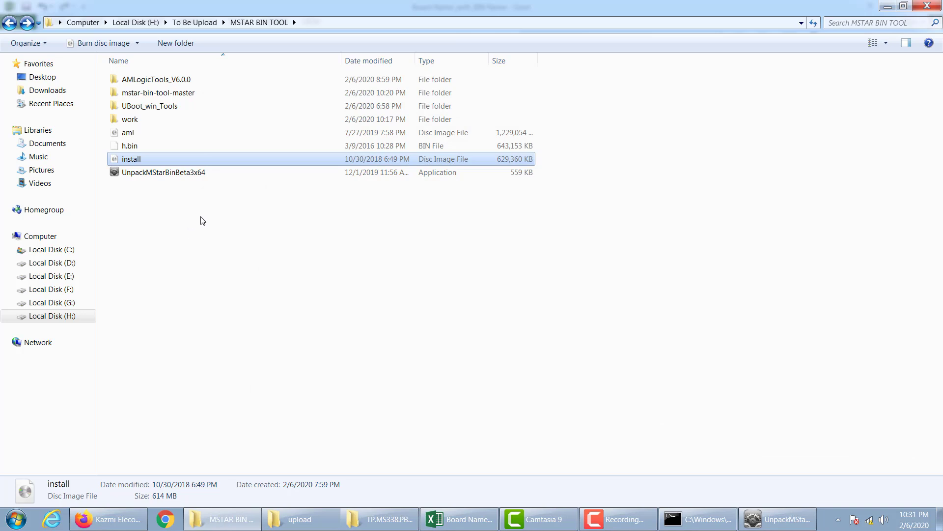
Look up the board name and file name of the aml image in the Board Name_with_BIN Name workbook and return to the MSTAR BIN TOOL folder
click(148, 227)
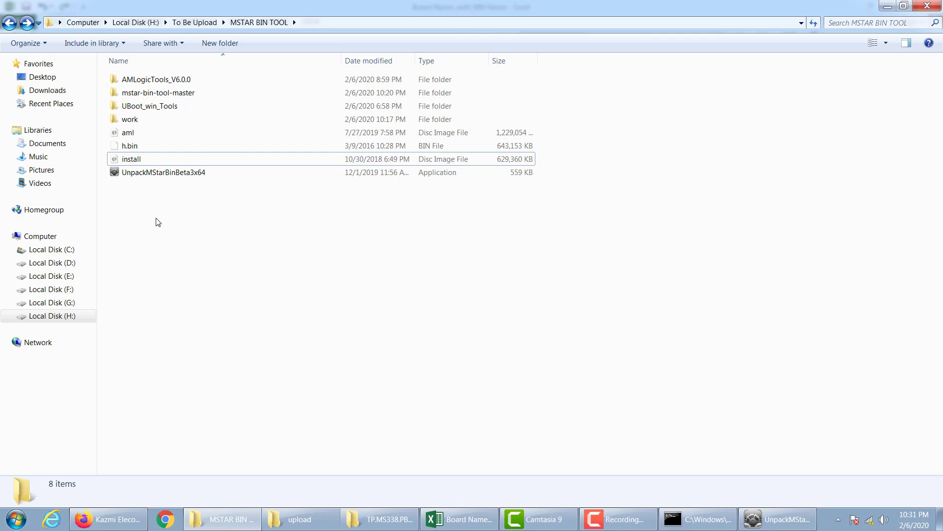
click(131, 136)
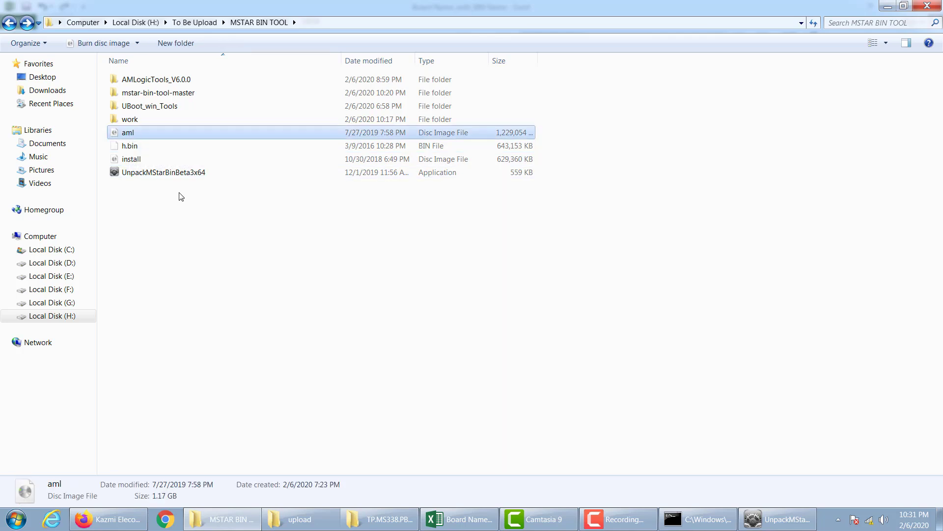
click(459, 519)
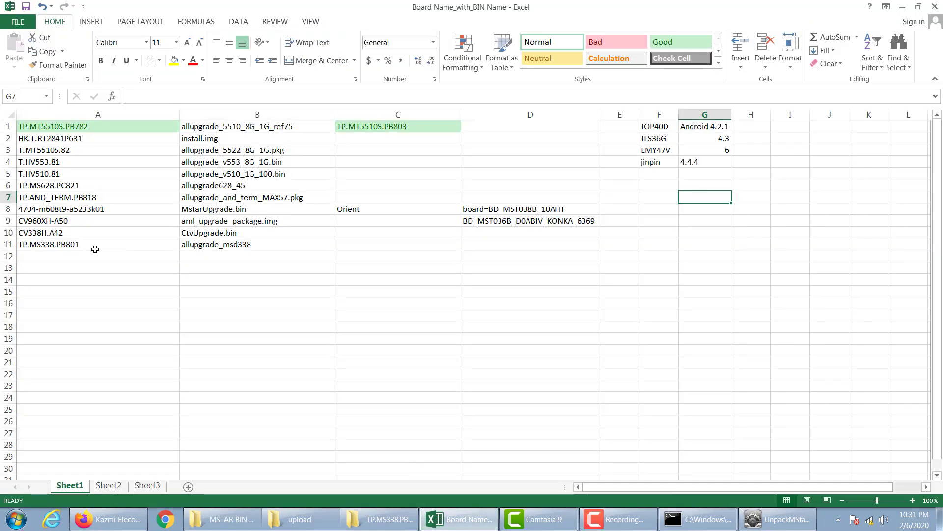
click(77, 219)
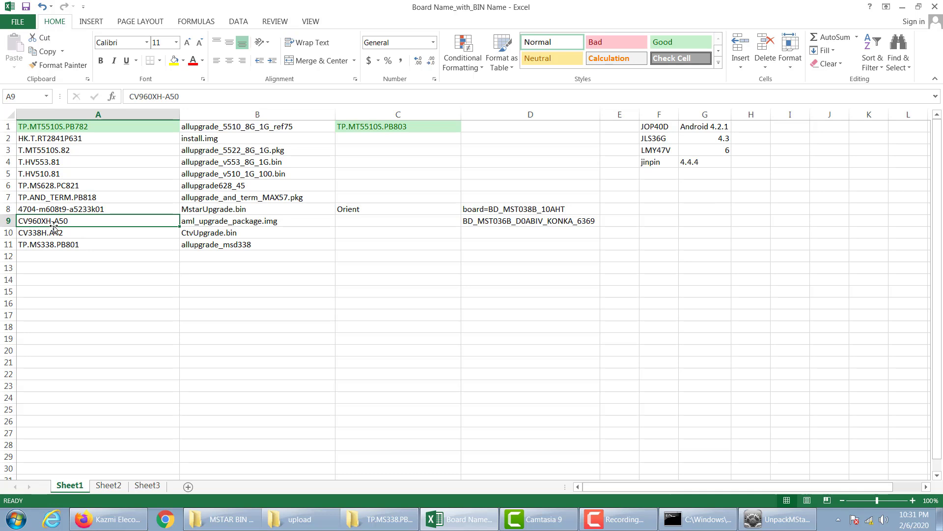
click(210, 221)
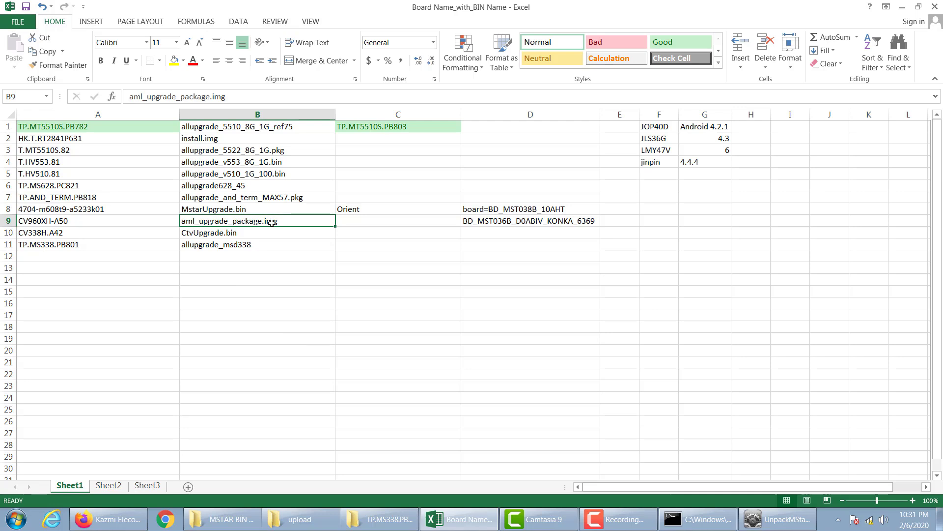
click(233, 522)
click(229, 345)
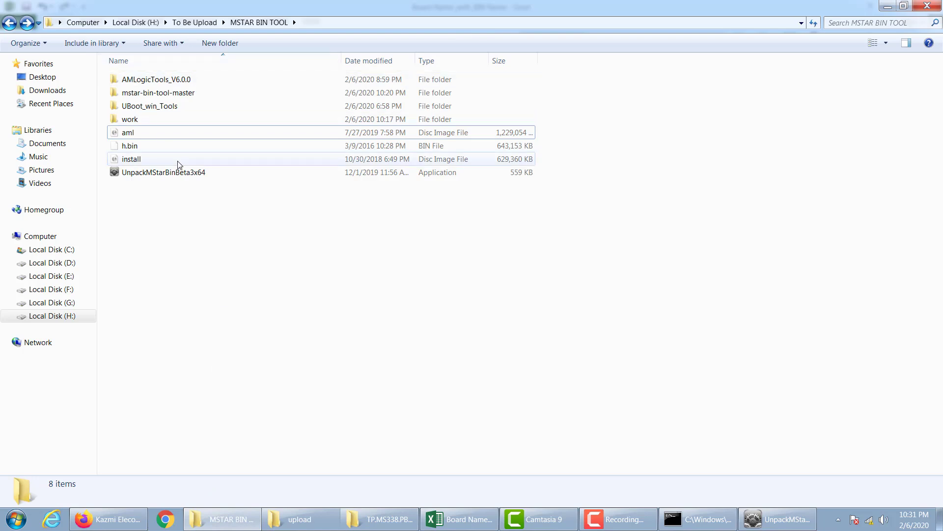
click(131, 133)
click(185, 251)
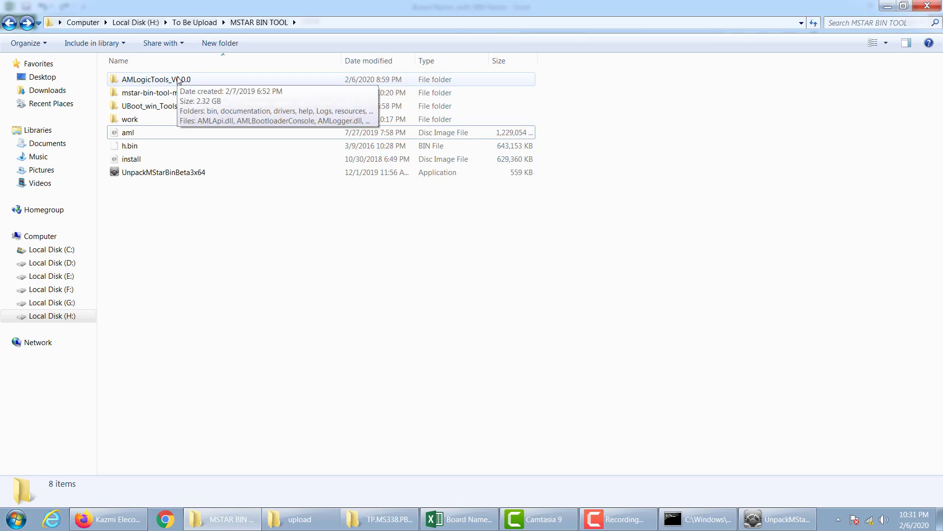
Launch CustomizationTool from the AMLogicTools_V6.0.0 folder and move its window clear of the file list
double_click(178, 80)
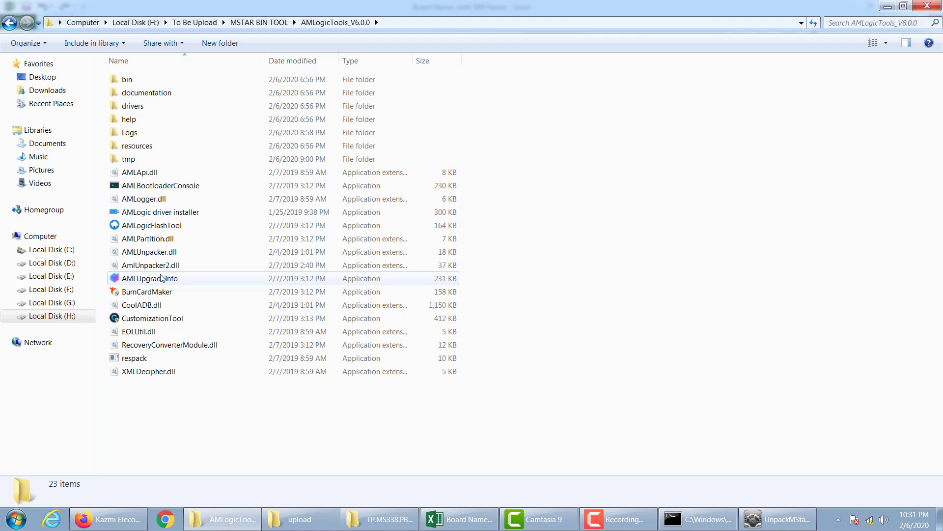
double_click(167, 319)
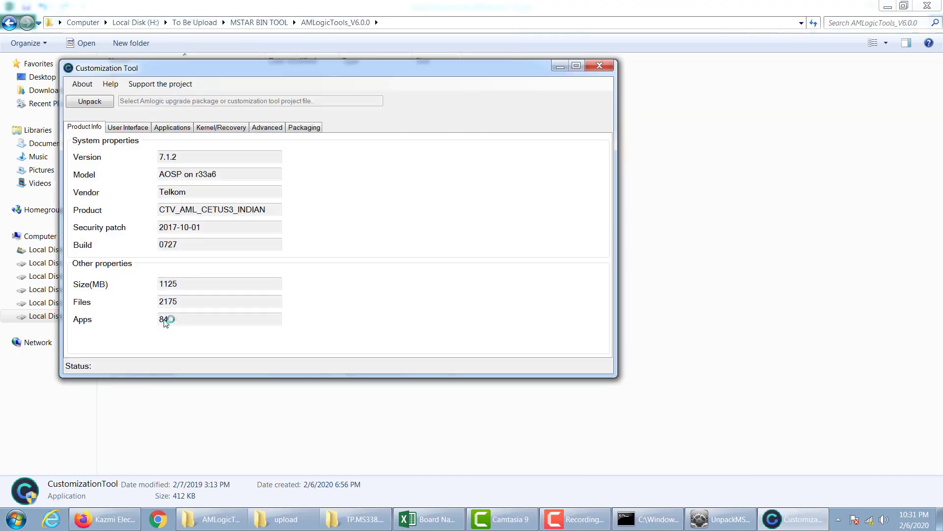
drag(332, 75, 547, 110)
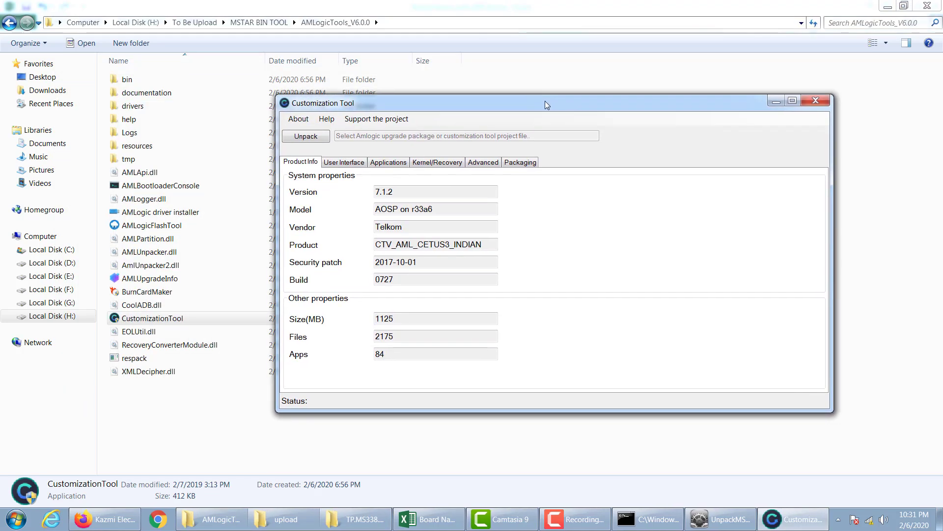
Load the aml disc image from the MSTAR BIN TOOL folder as the upgrade package to unpack
click(305, 137)
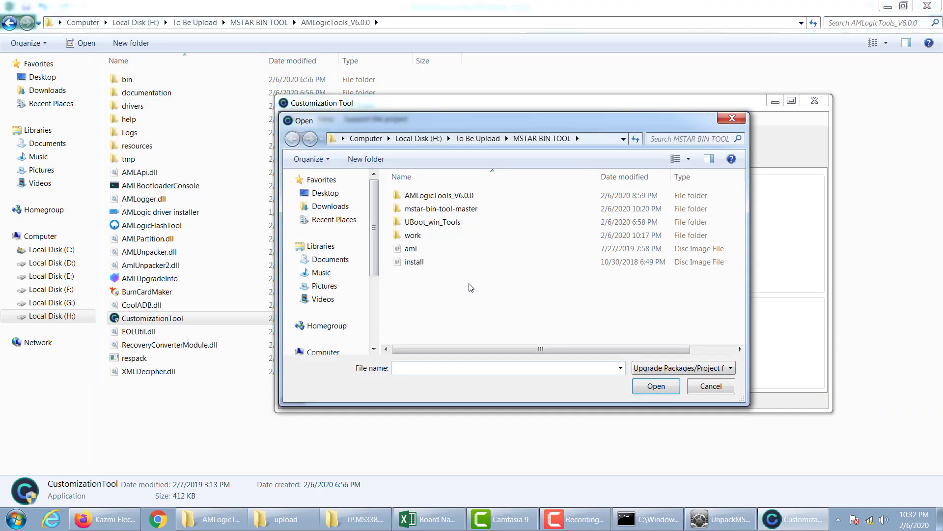
click(411, 250)
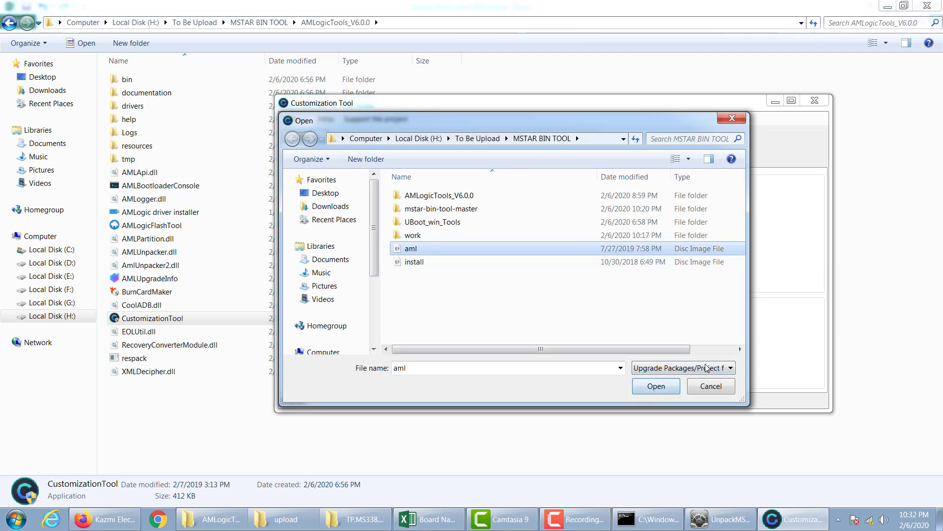
click(732, 368)
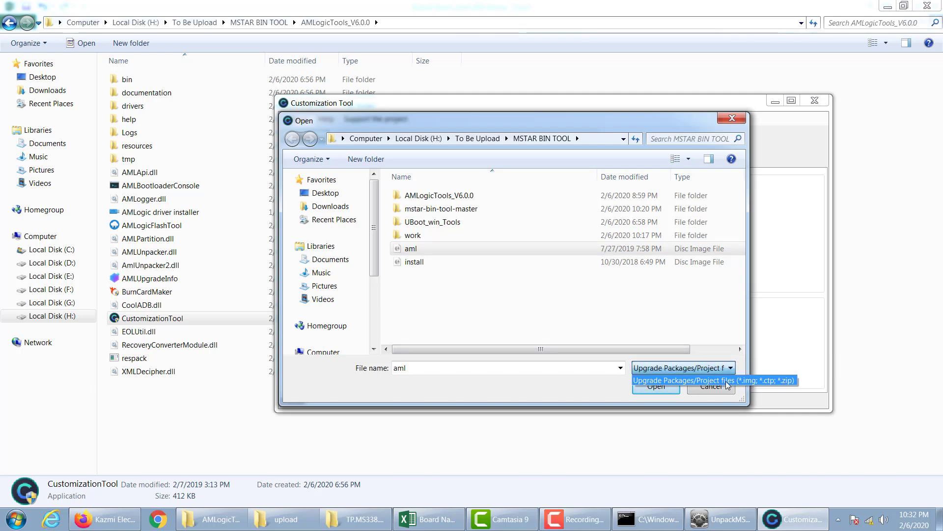
click(612, 392)
click(657, 391)
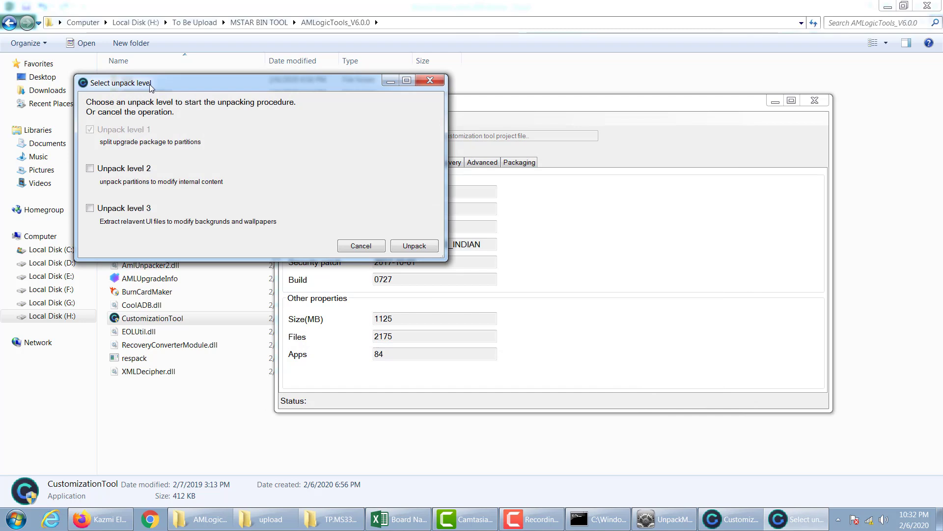
Enable Unpack level 2 and Unpack level 3 and start unpacking the package
drag(150, 89, 183, 115)
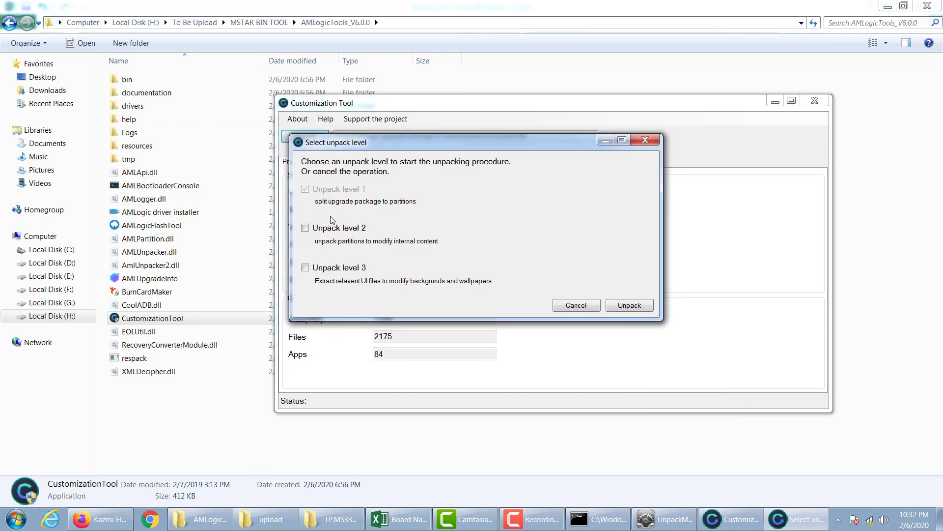
click(305, 227)
click(305, 267)
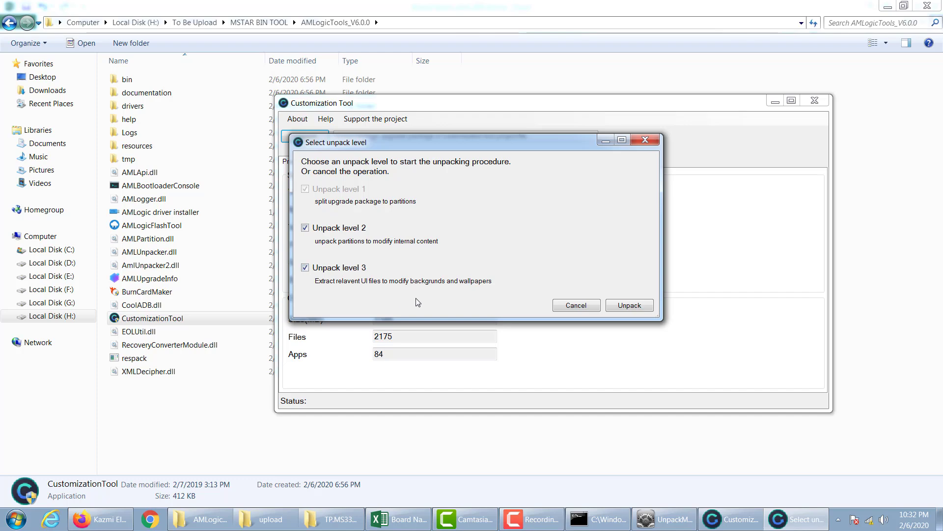
click(633, 307)
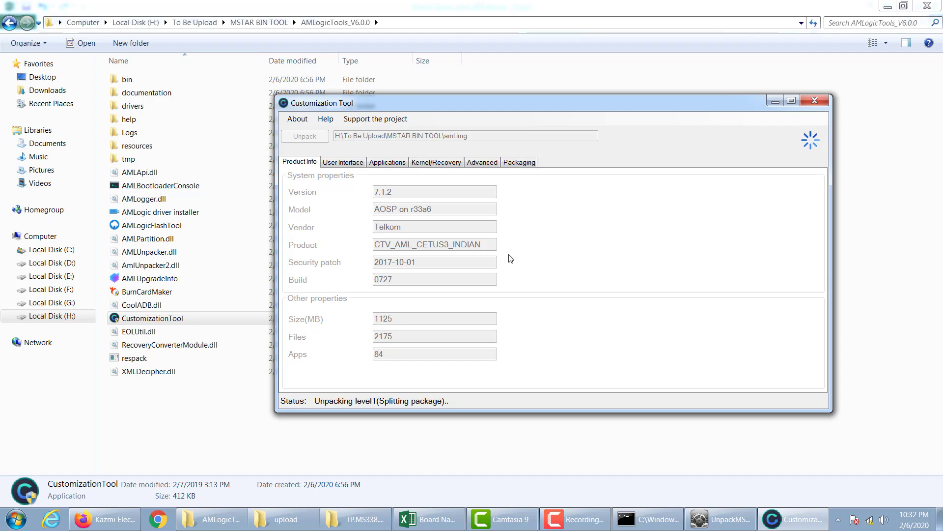
Point out the aml image in the MSTAR BIN TOOL folder and return to Customization Tool to check the unpacking status
click(9, 23)
click(129, 133)
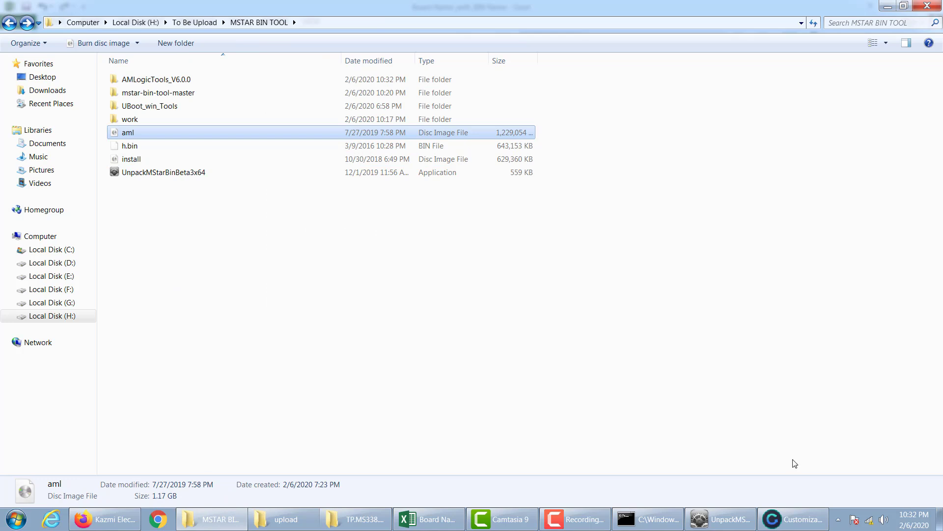
mouse_move(797, 525)
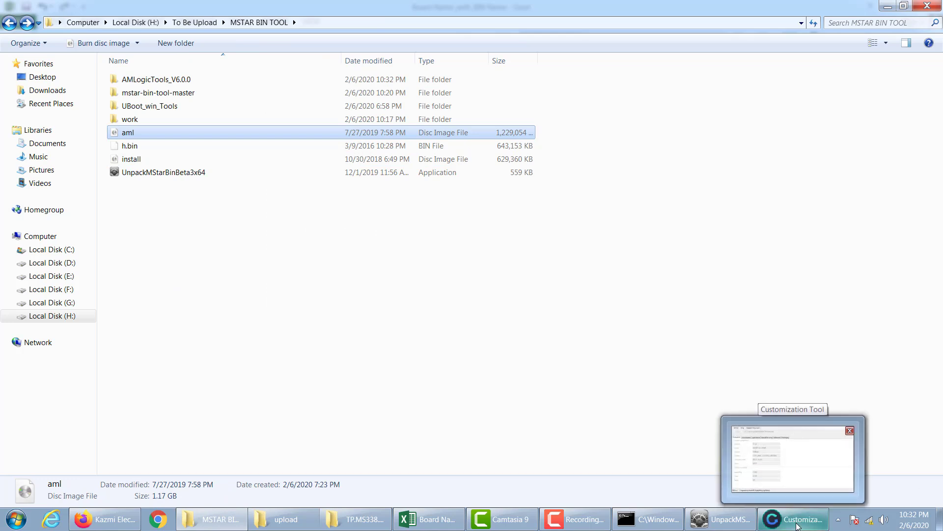
click(798, 526)
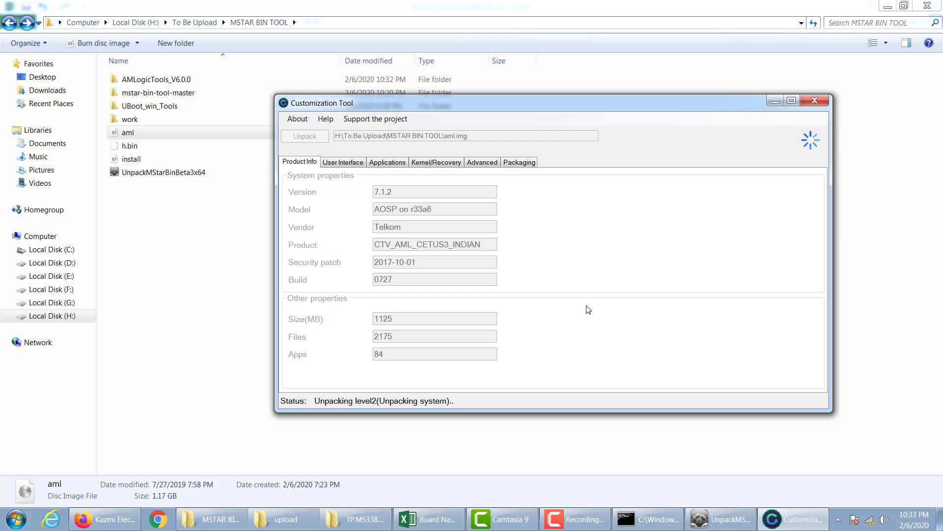
Switch to the command prompt and review the mstar-bin-tool unpacking output alongside the running Amlogic unpack
key(alt+Tab)
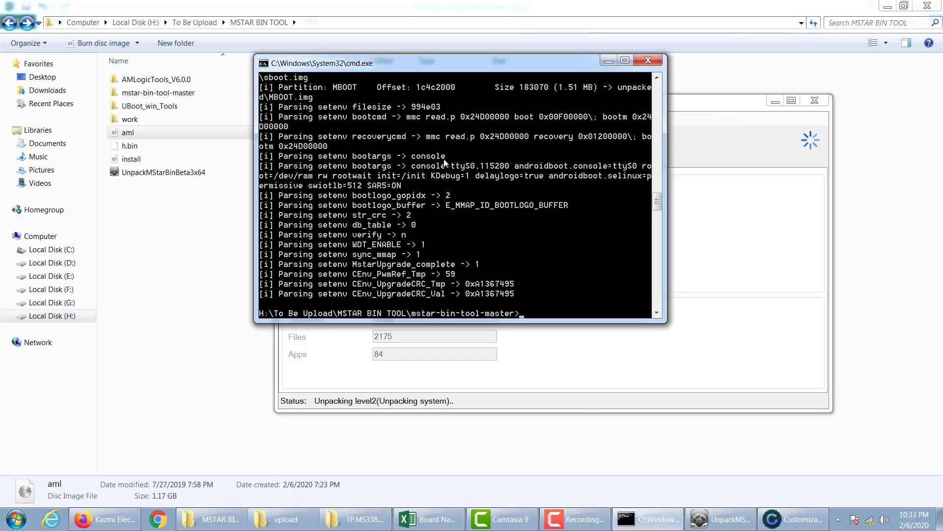
click(651, 511)
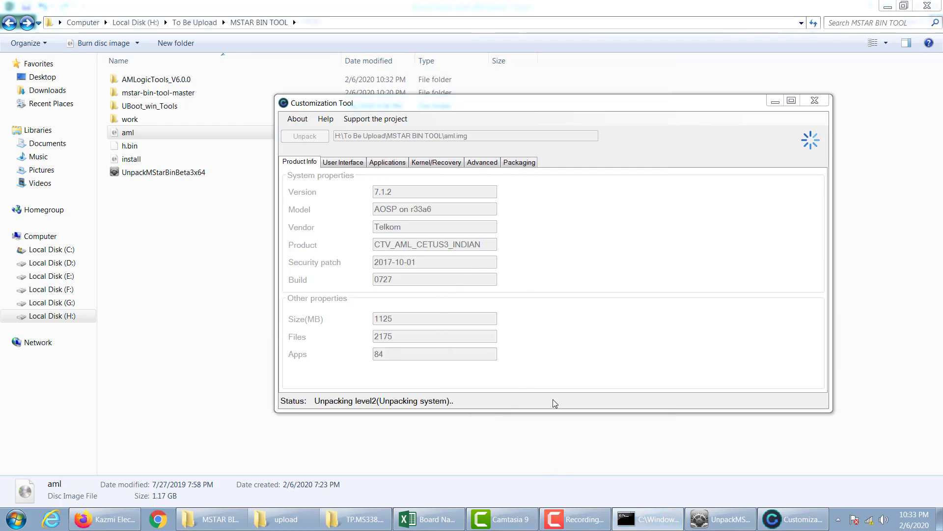
click(639, 519)
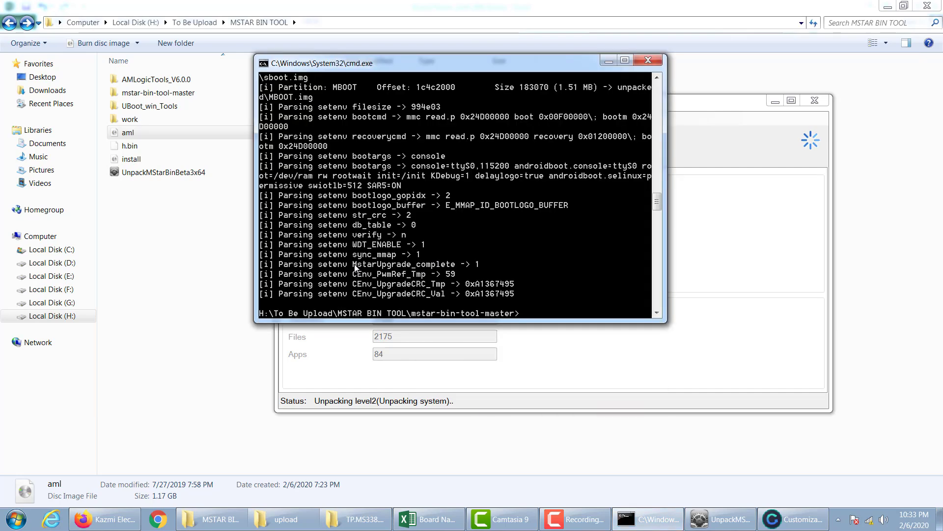
Review the earlier partition entries in the mstar-bin-tool unpacking output and minimise the command prompt
key(Up)
key(Return)
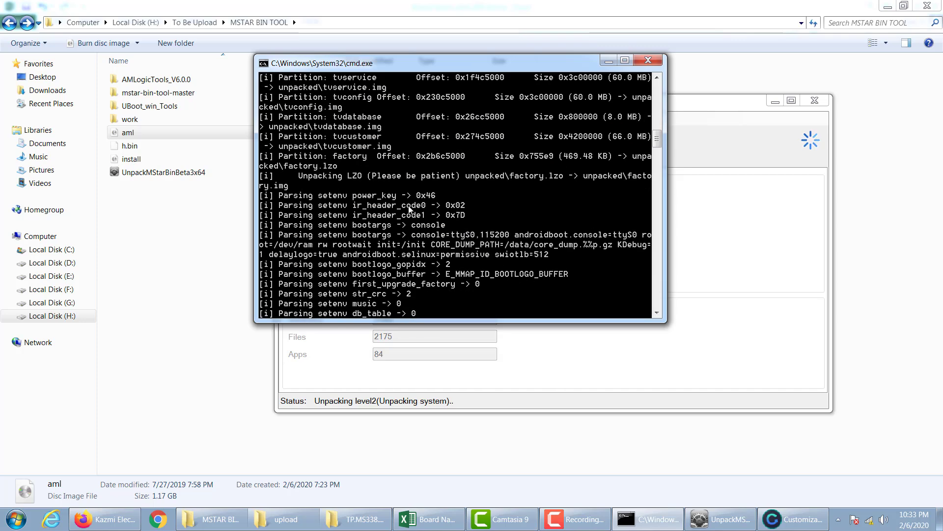
scroll(411, 209, up, 10)
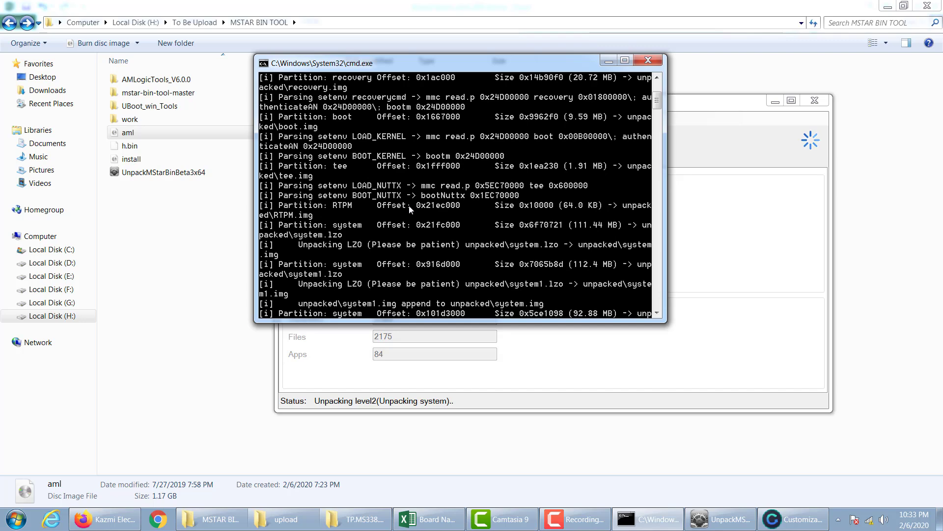
click(608, 61)
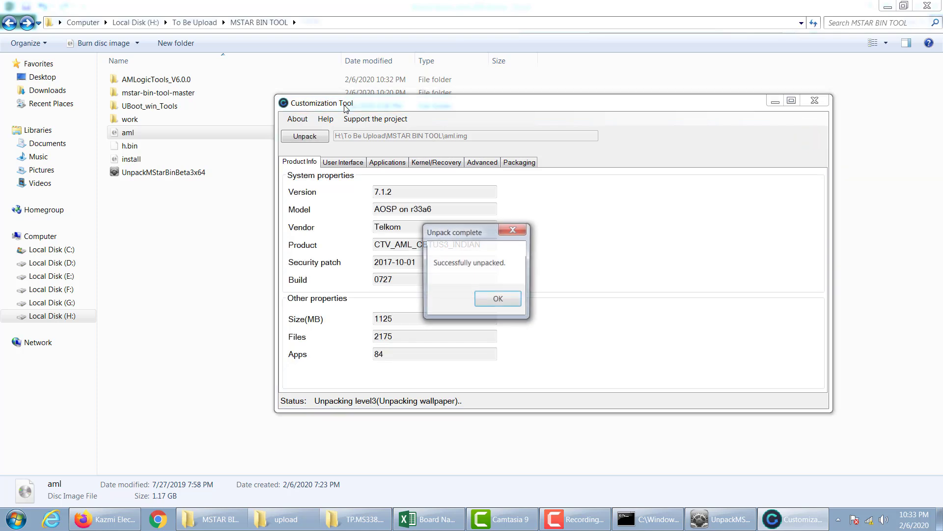
Dismiss the unpack completion message and preview the firmware's boot animation, boot logo and wallpaper
click(506, 301)
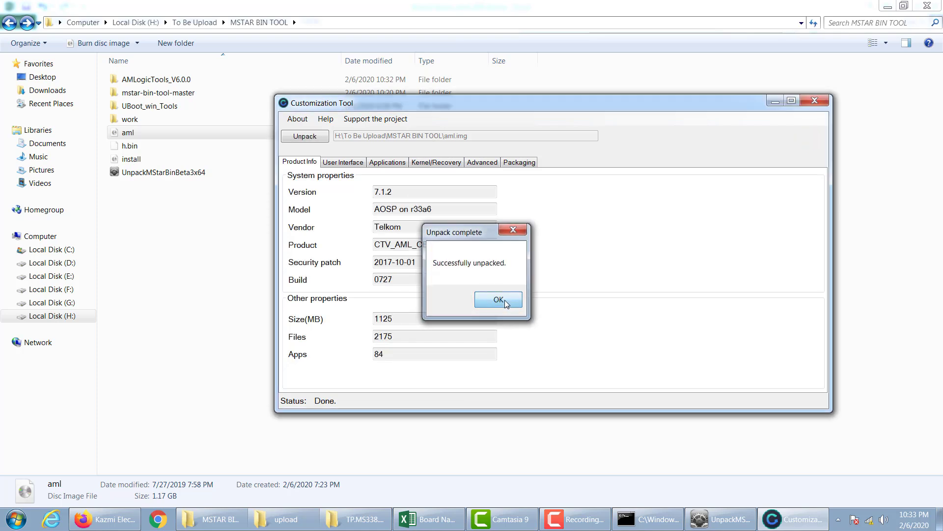
click(395, 163)
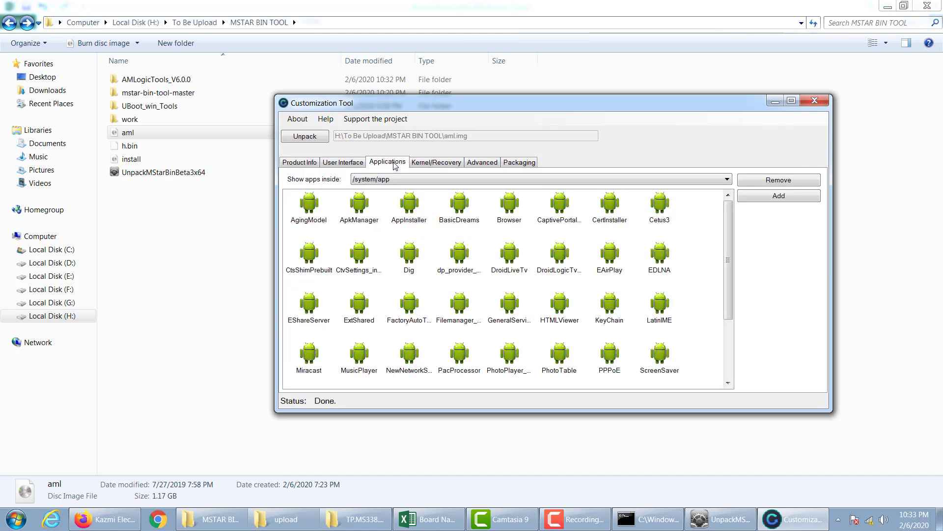
click(343, 163)
click(545, 288)
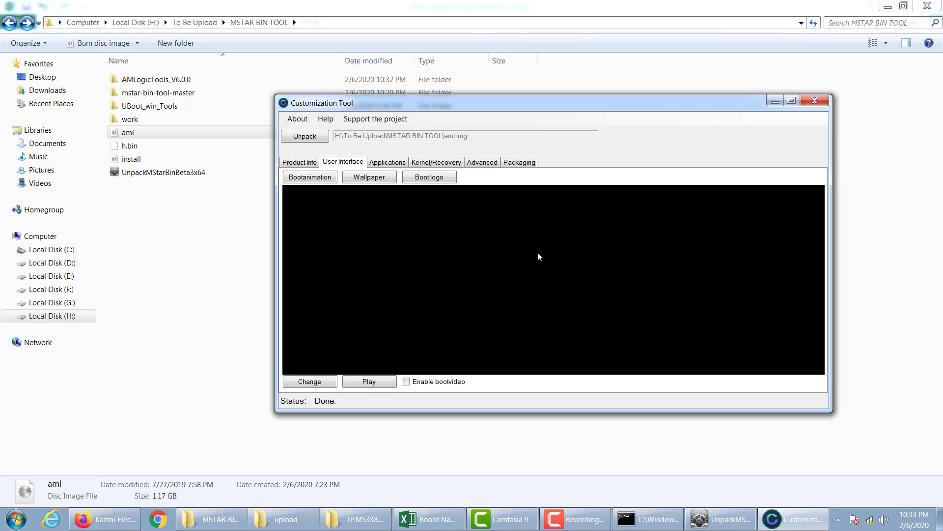
click(314, 179)
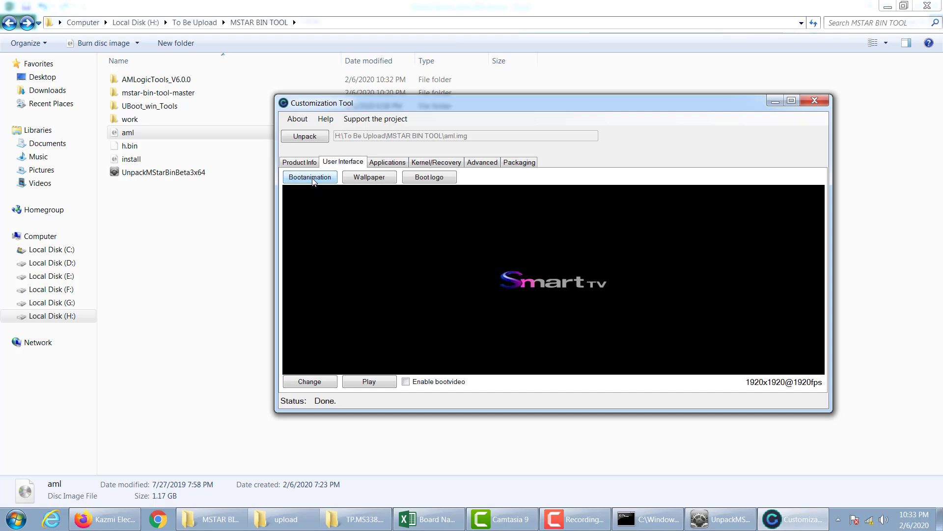
click(425, 178)
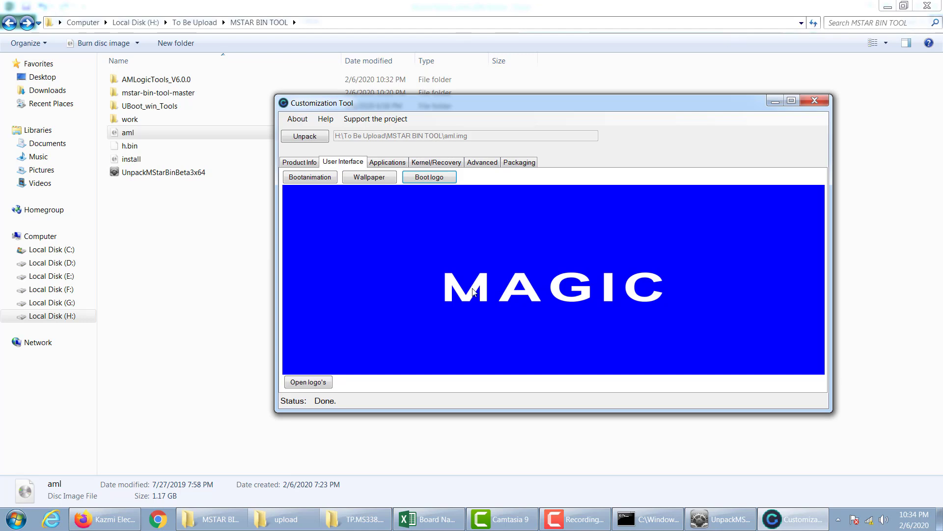
click(365, 180)
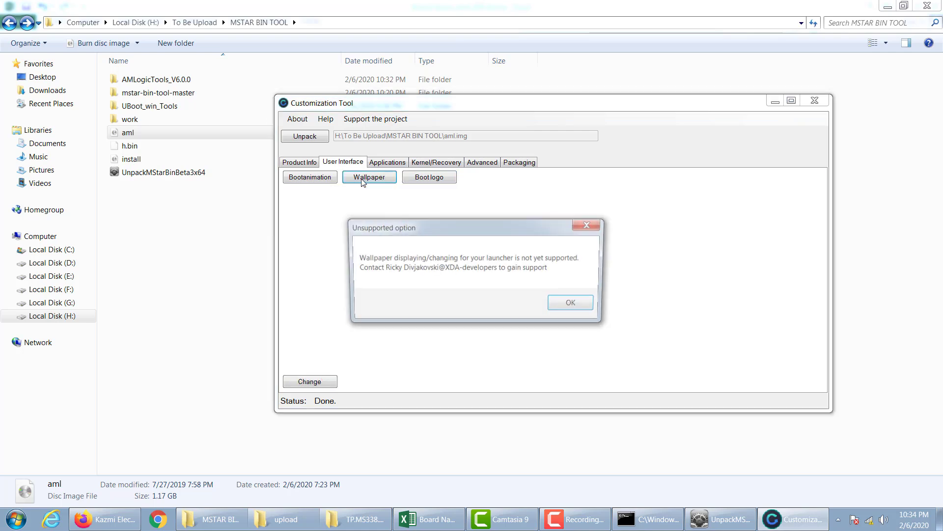
click(576, 305)
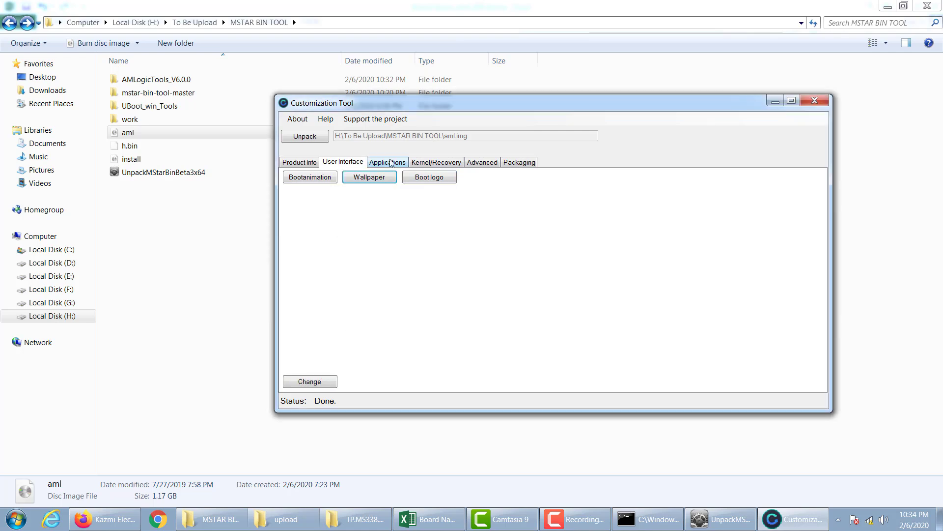
Look through the unpacked firmware's apps in /system/app and its kernel and recovery options
click(387, 162)
drag(729, 264, 741, 355)
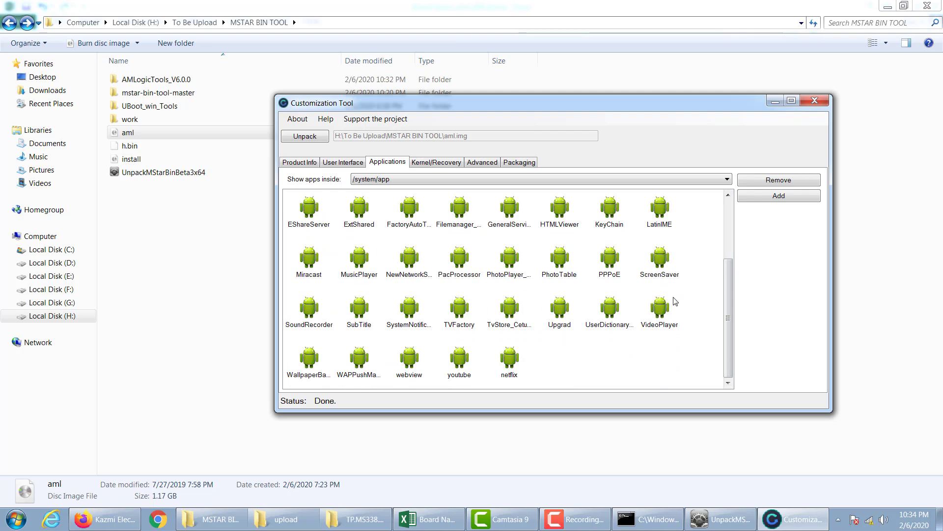
drag(729, 304, 721, 244)
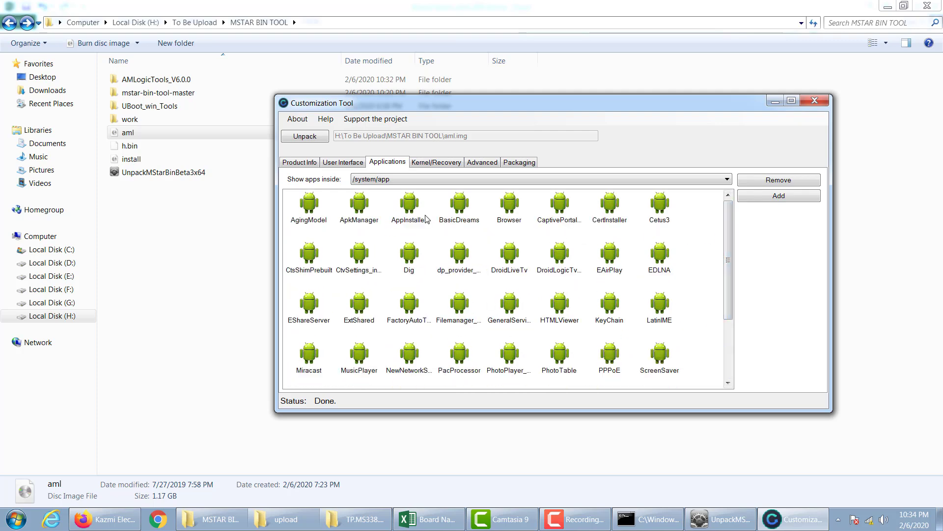
click(435, 165)
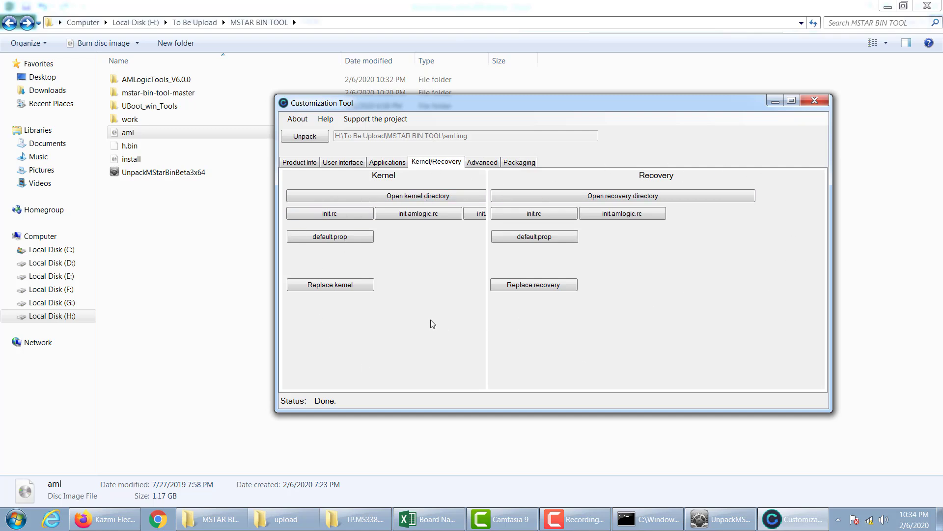
Open the work folder from the advanced options and view the partition files in level1
click(482, 164)
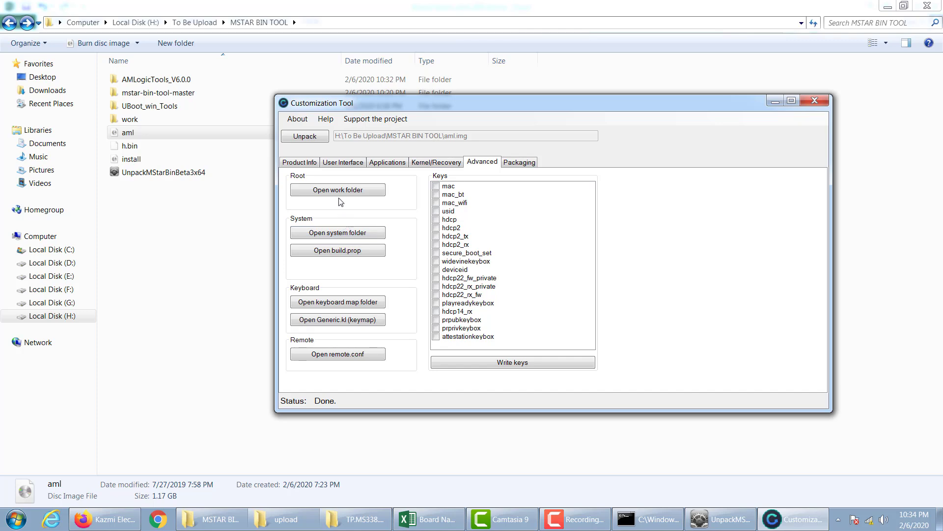
click(327, 191)
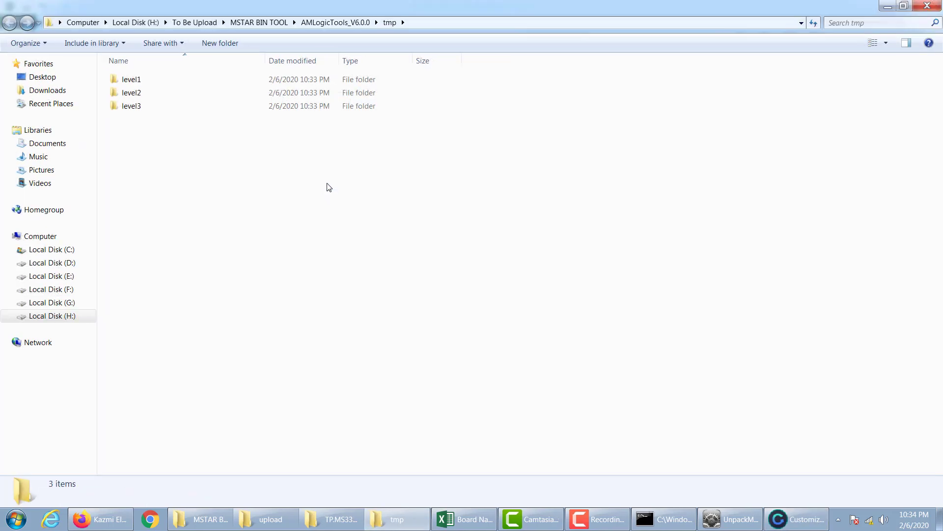
double_click(131, 81)
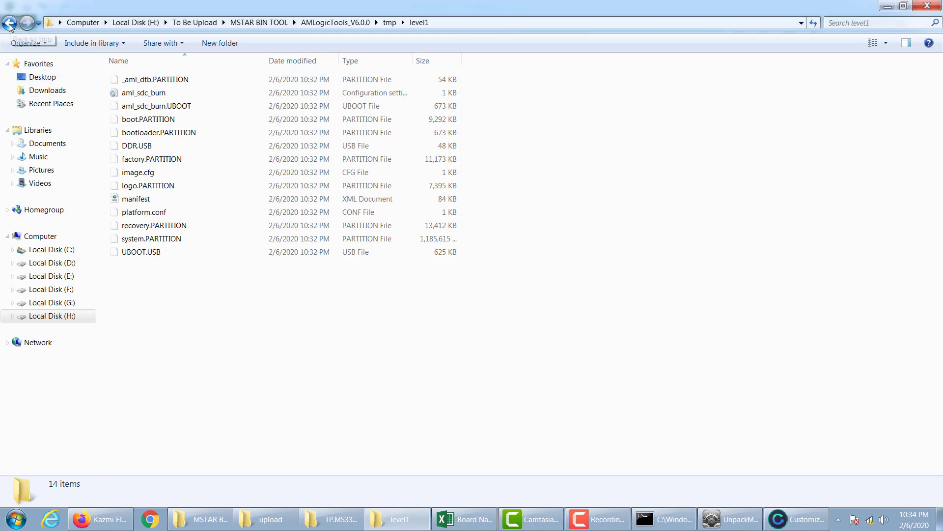
click(12, 27)
Open the build PROP file from the system folder inside level2
double_click(124, 94)
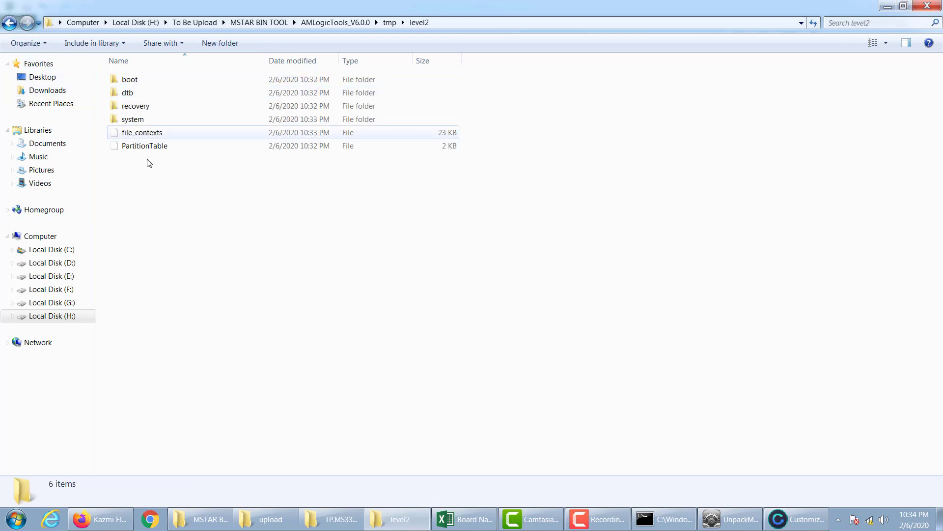
click(134, 123)
double_click(135, 123)
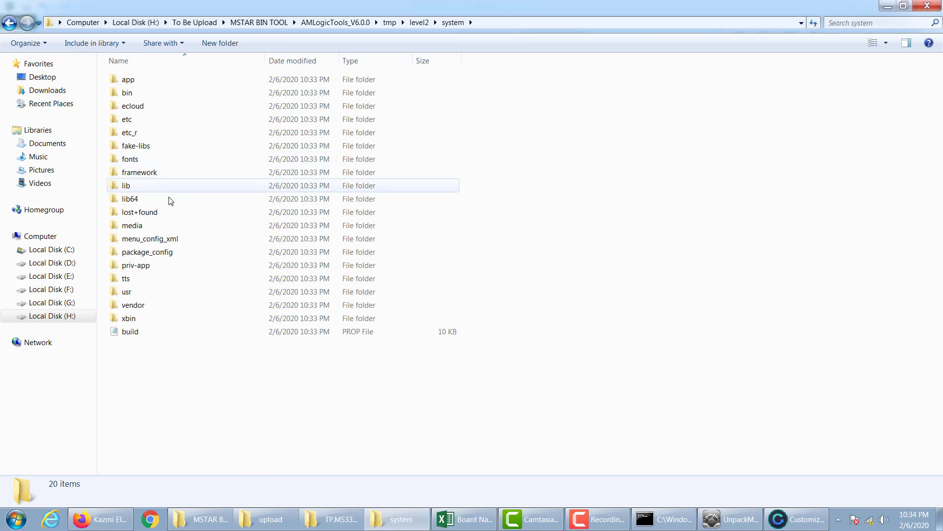
click(131, 333)
double_click(130, 333)
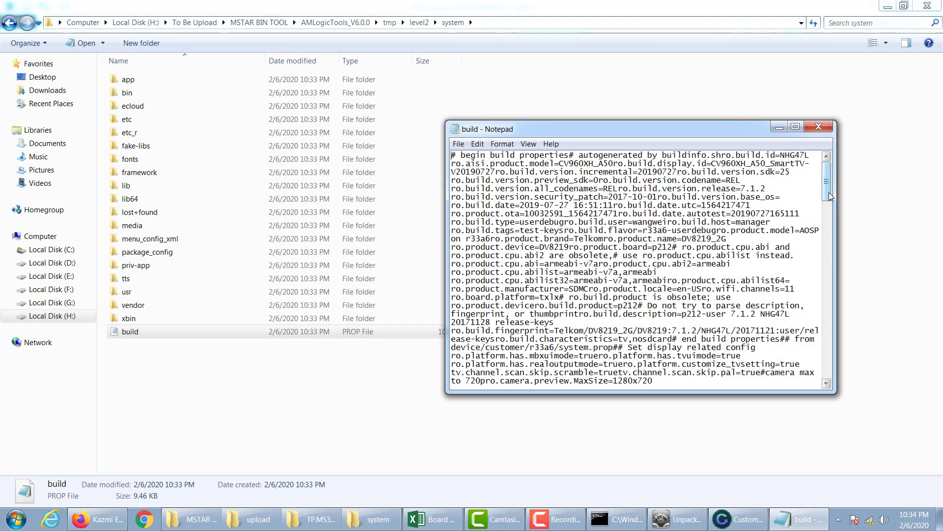
Highlight the product model, display ID, build ID and product device type in the build properties, and close the file
mouse_move(830, 195)
mouse_down()
mouse_move(830, 224)
mouse_move(833, 188)
mouse_up()
scroll(602, 293, down, 6)
scroll(603, 293, up, 6)
drag(490, 163, 614, 164)
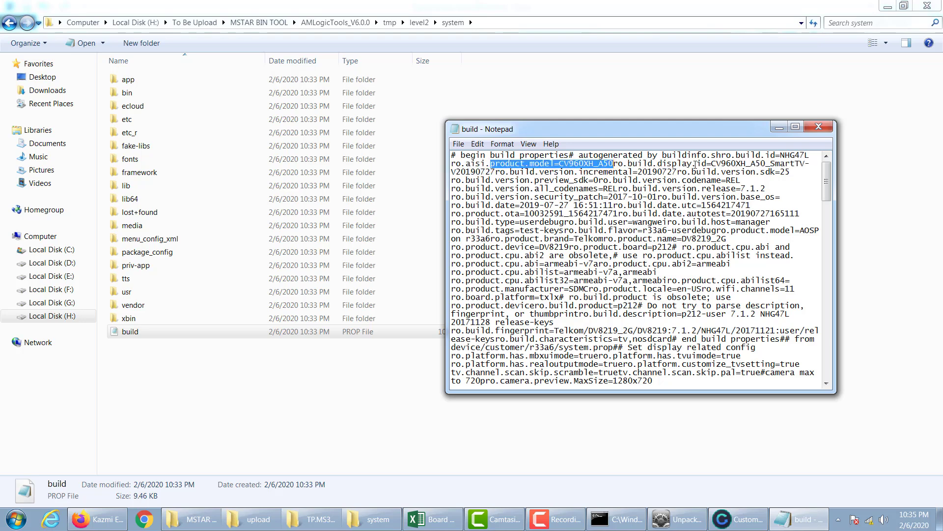
drag(658, 163, 806, 164)
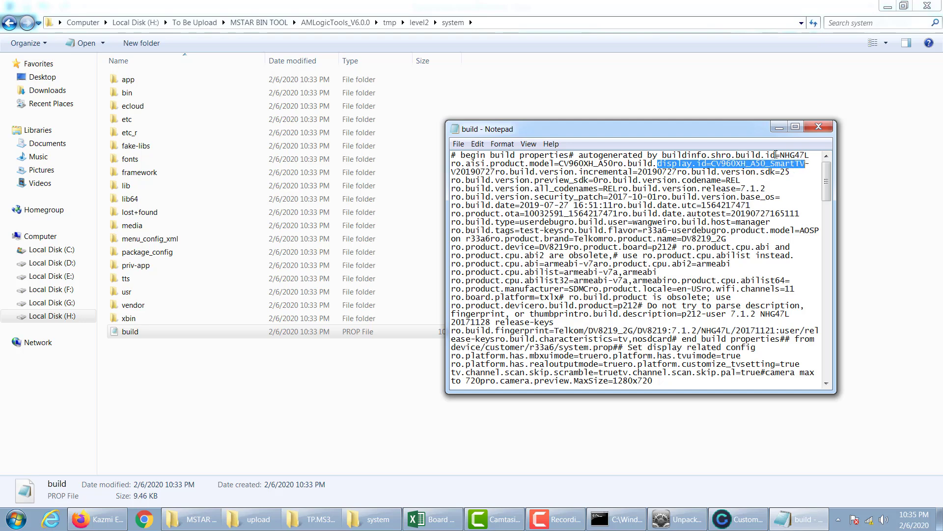
drag(782, 155, 810, 154)
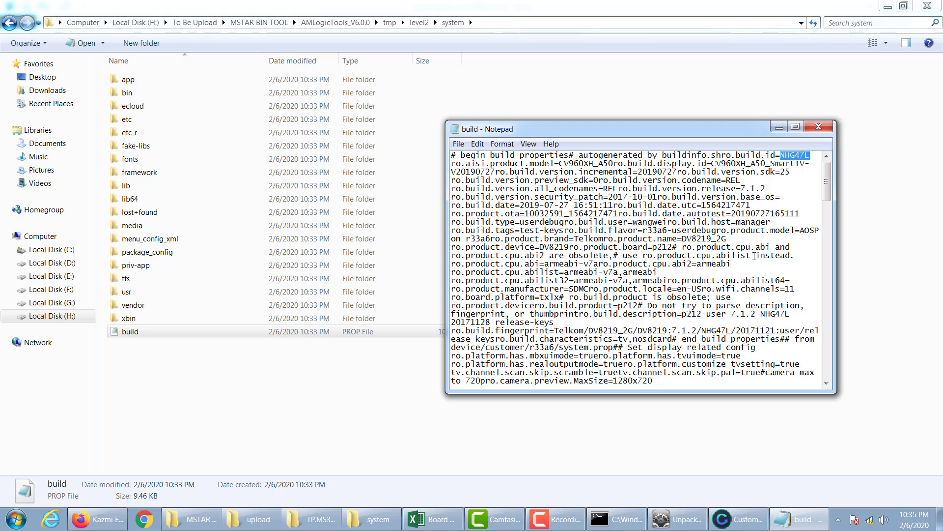
drag(828, 196, 838, 392)
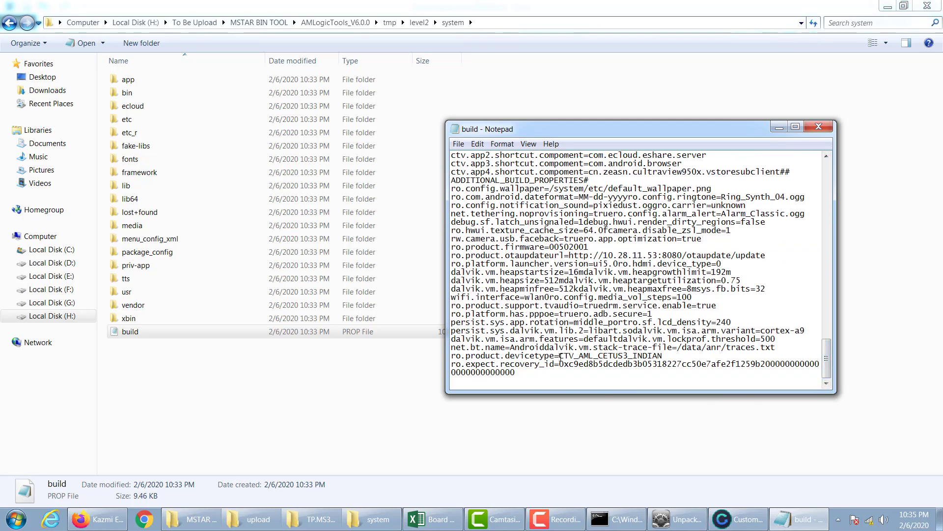
drag(570, 356, 663, 356)
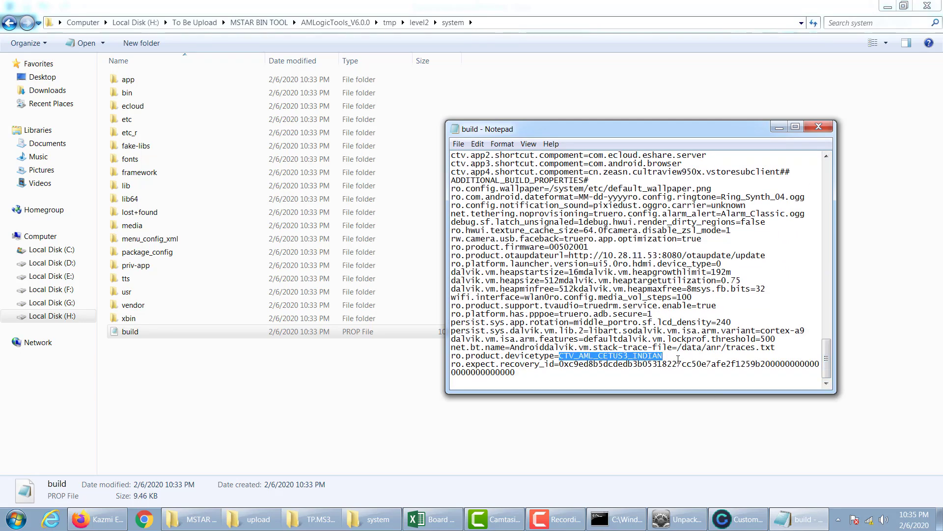
click(818, 127)
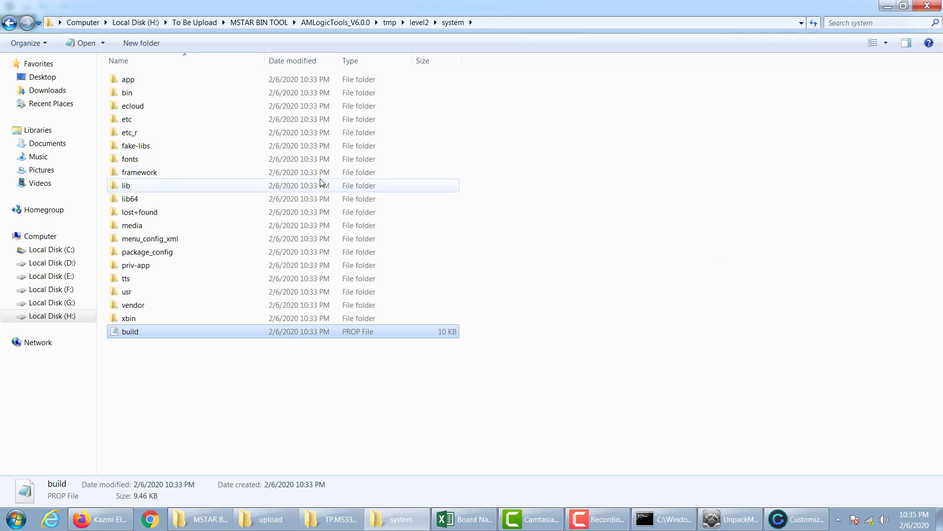
Check the language files in the system's tts\lang_pico folder and return to level2
double_click(126, 279)
double_click(137, 79)
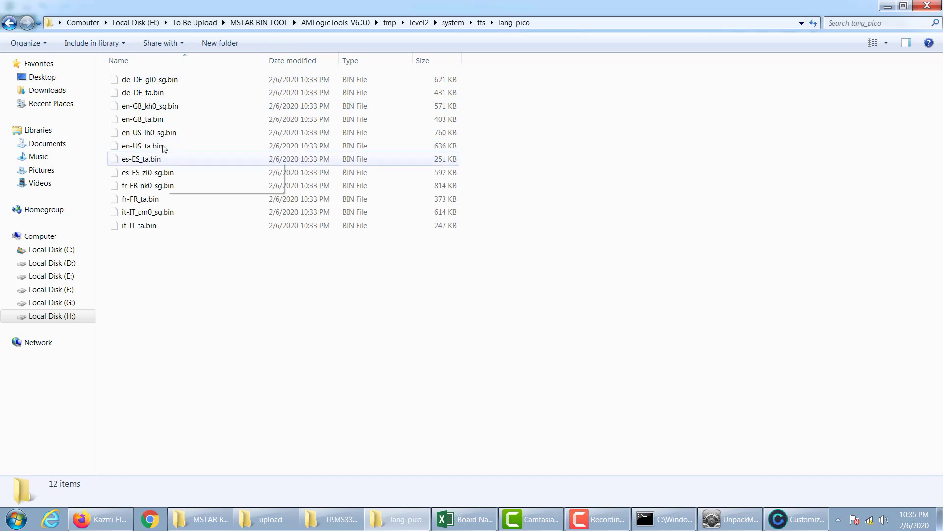
click(9, 23)
click(9, 23)
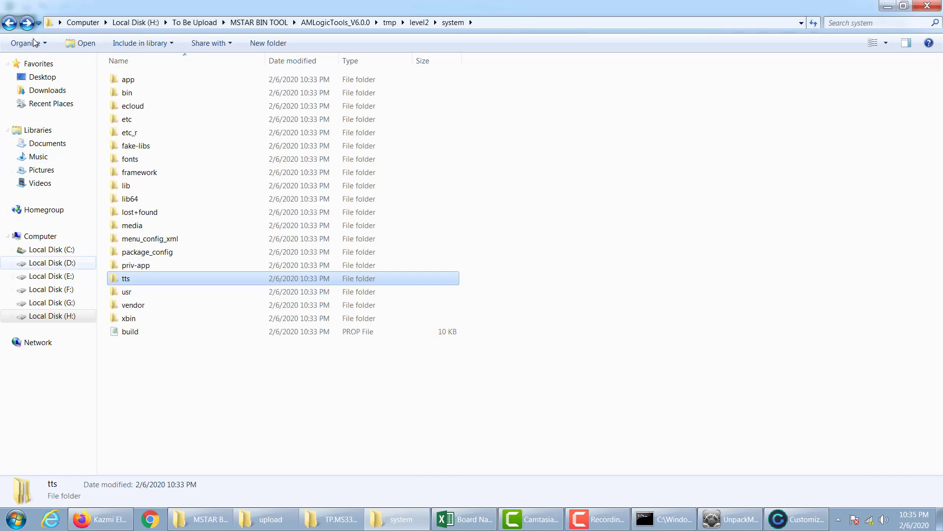
click(9, 23)
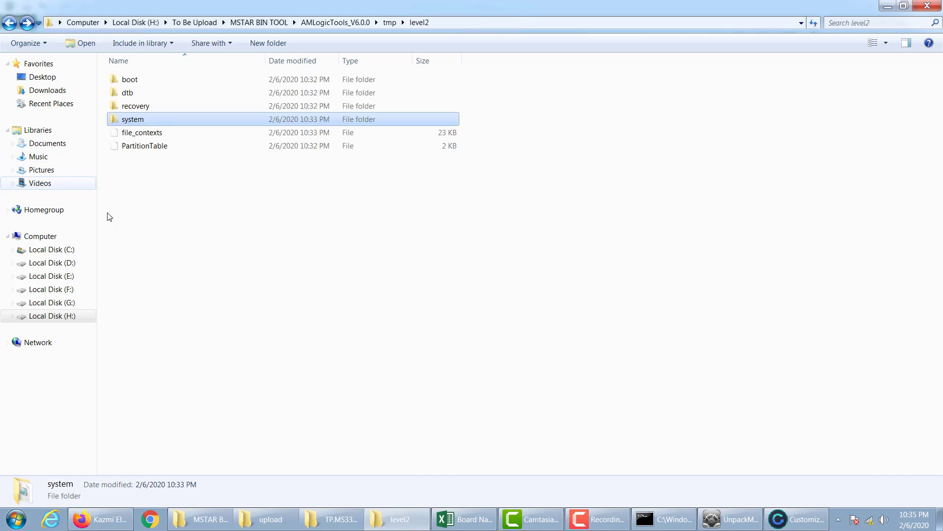
View the boot animation frames in part1 and the bootlogo images inside the level3 folder
click(8, 22)
double_click(138, 107)
double_click(146, 82)
double_click(146, 82)
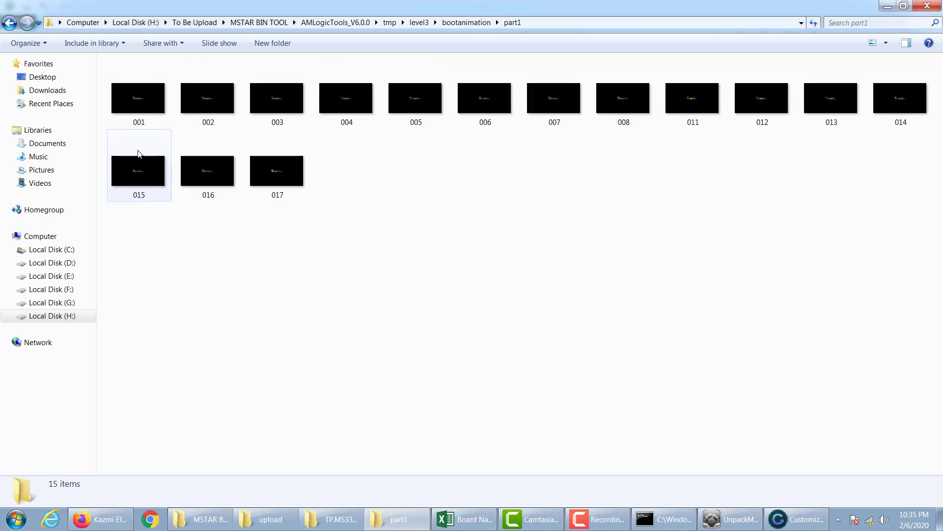
click(9, 22)
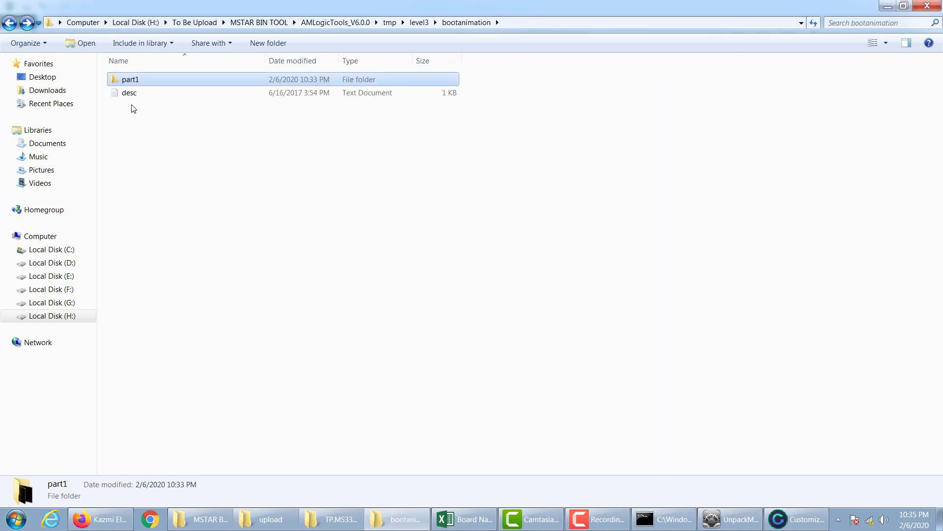
click(9, 23)
double_click(130, 93)
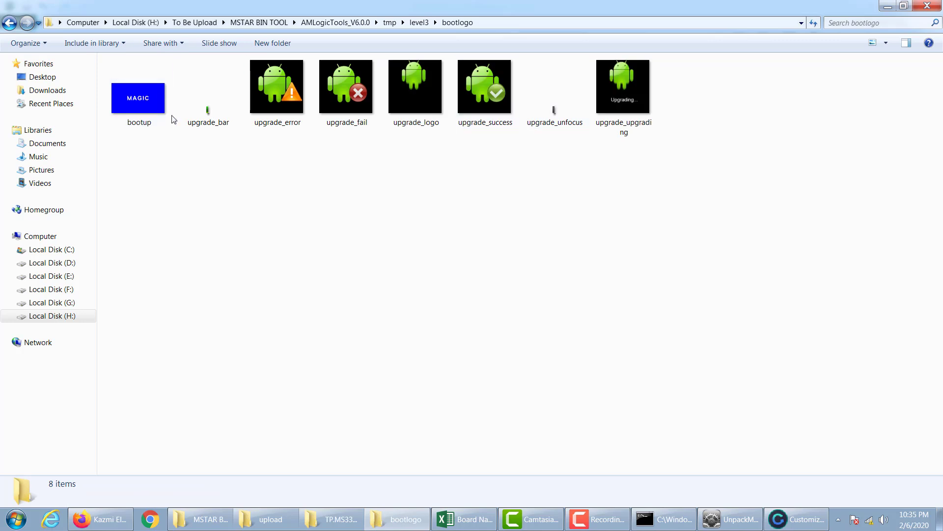
click(9, 28)
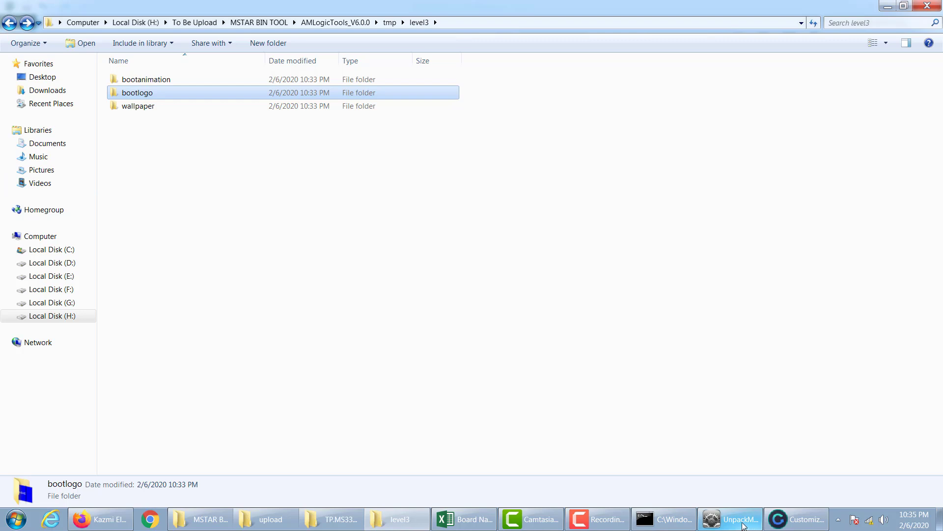
Switch back to Customization Tool and revisit the user interface options and the /system/app applications
click(742, 524)
click(742, 525)
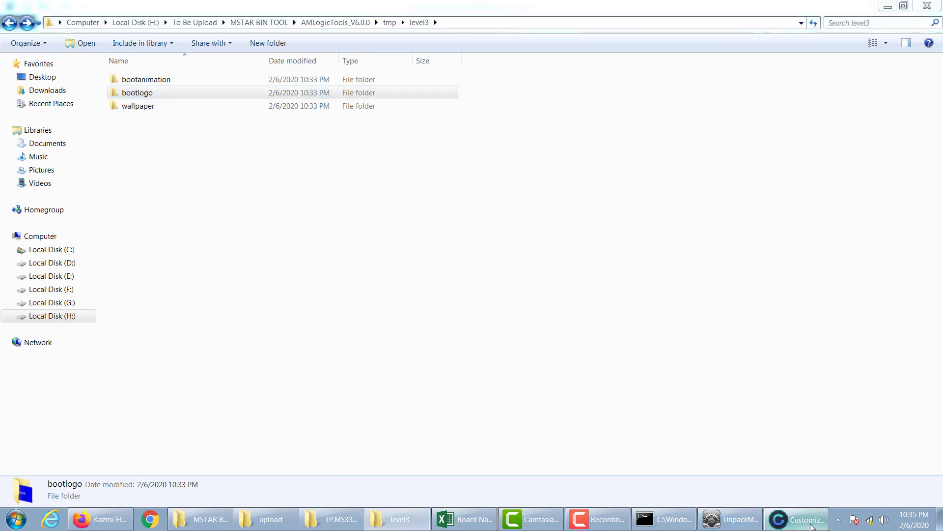
click(798, 520)
click(343, 163)
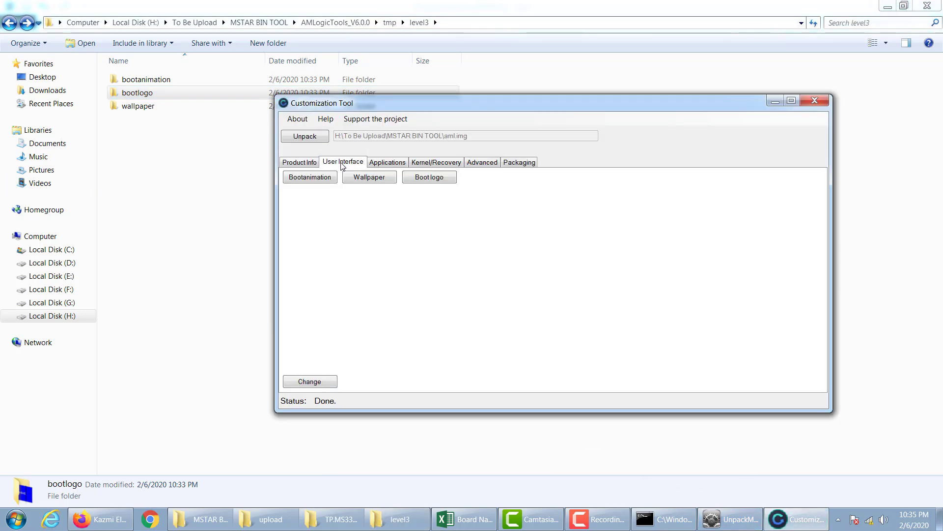
click(386, 162)
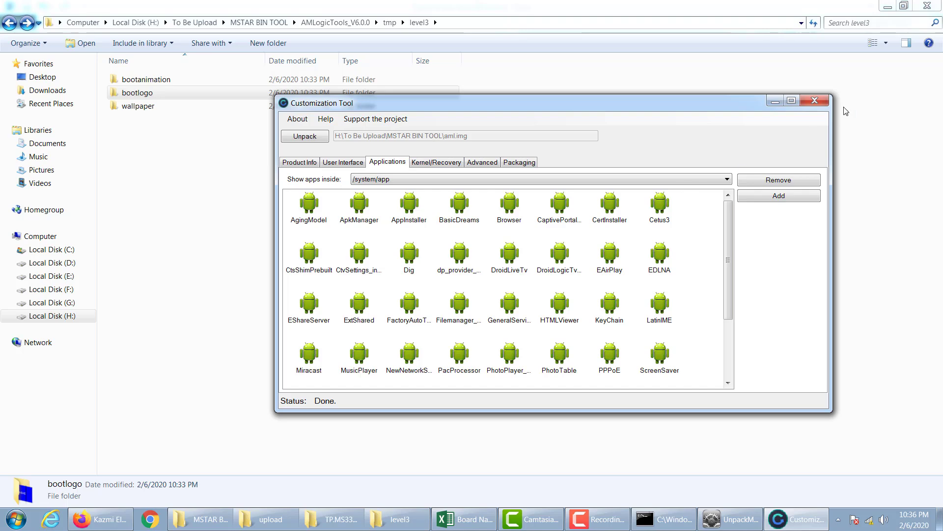
Close the Customization Tool, UnpackMStarBinBeta3 and the command prompt with the unpacking log
click(815, 103)
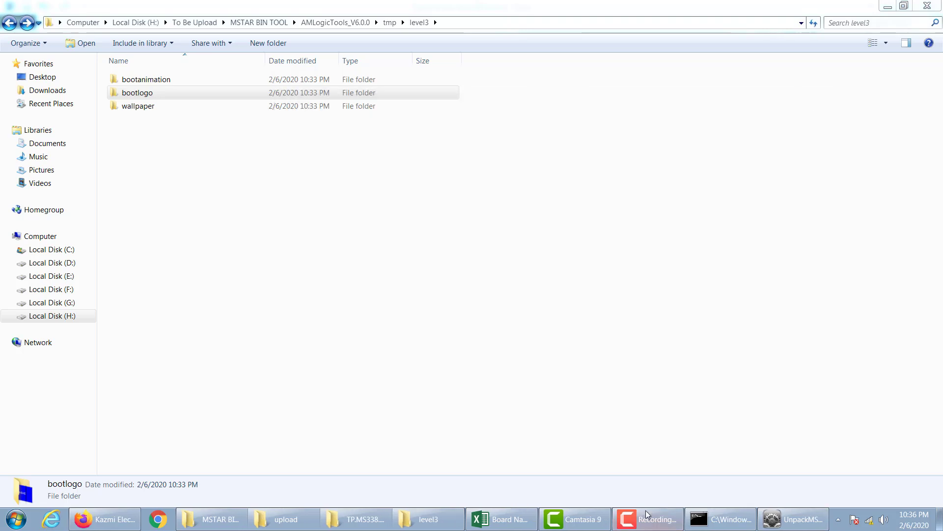
click(787, 519)
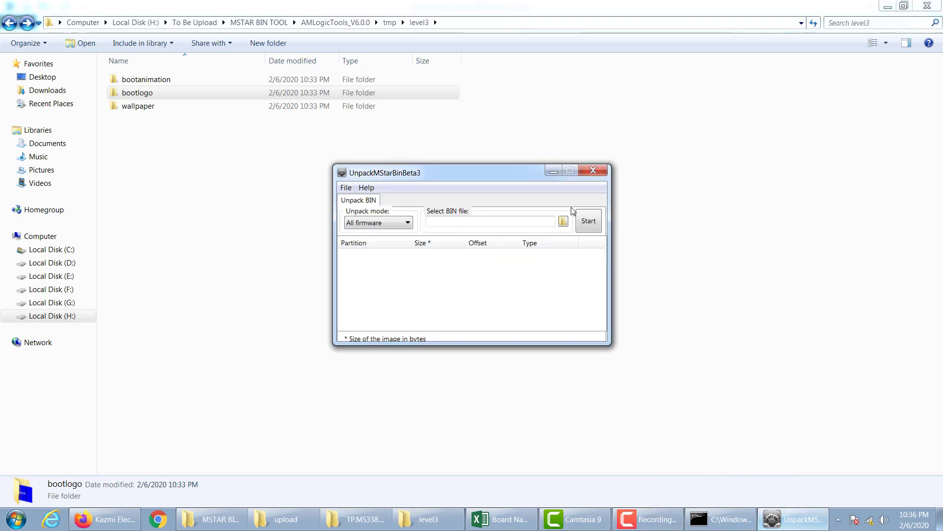
click(593, 170)
click(785, 523)
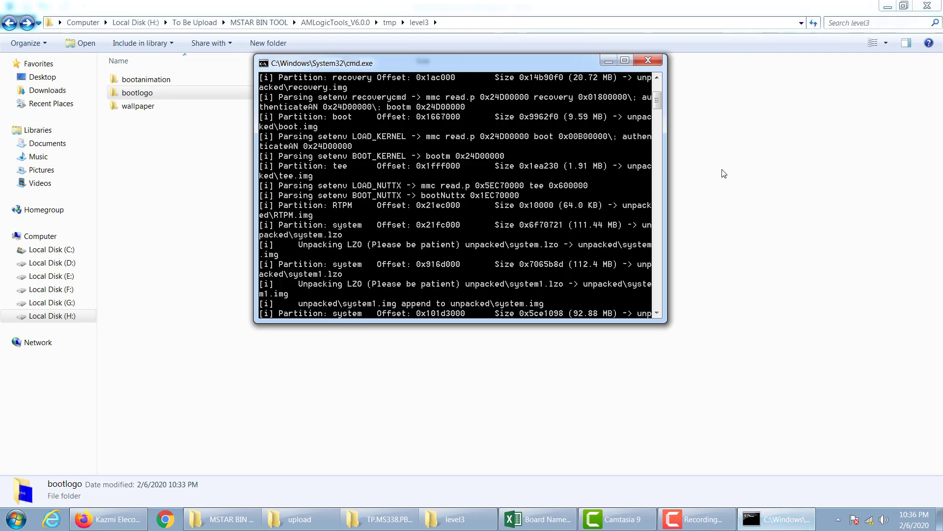
click(656, 58)
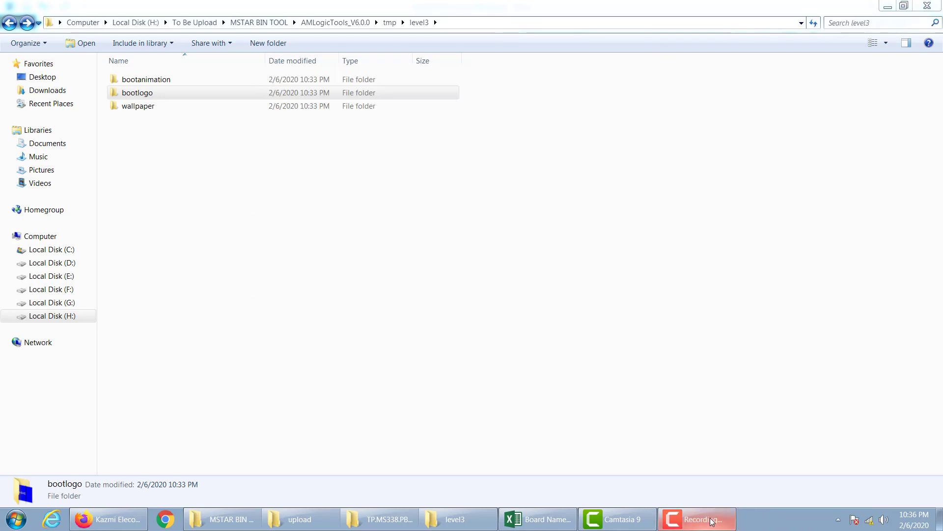
Copy the MBOOT disc image from the unpacked folder of mstar-bin-tool-master in MSTAR BIN TOOL
click(238, 516)
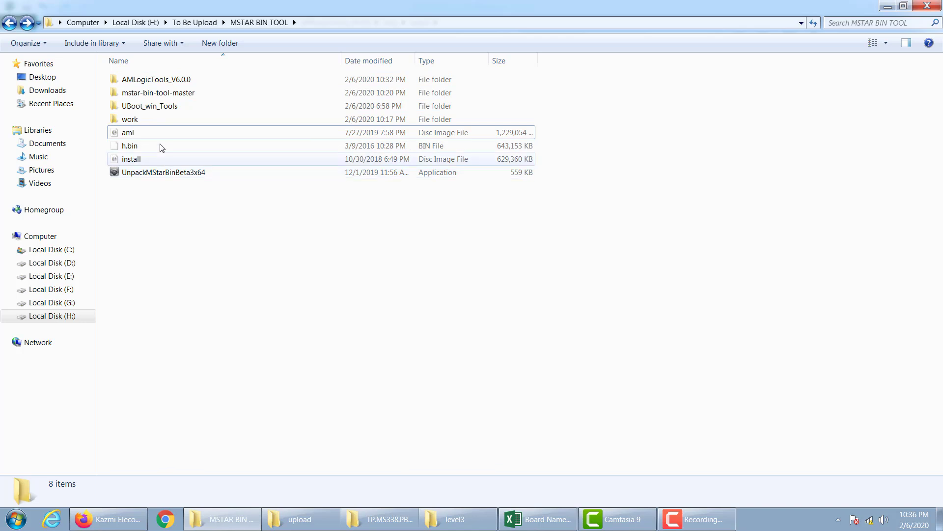
click(162, 109)
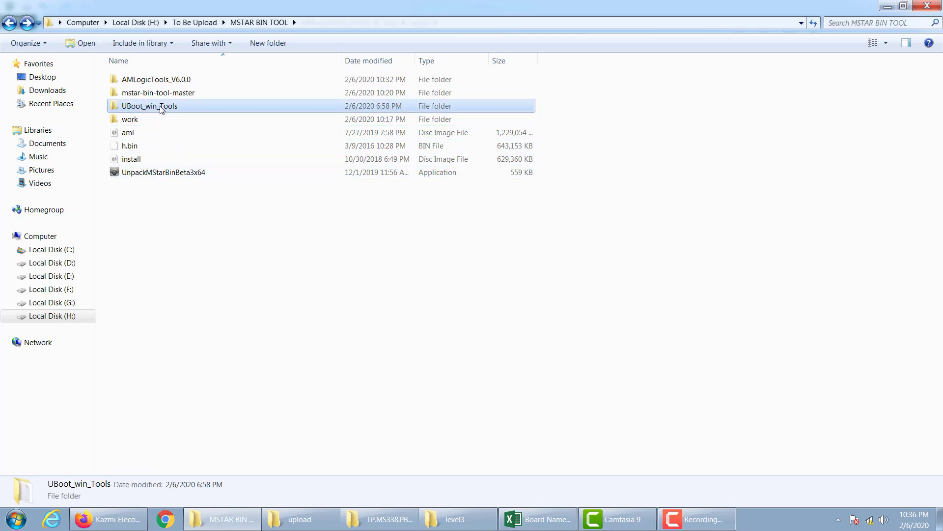
double_click(183, 94)
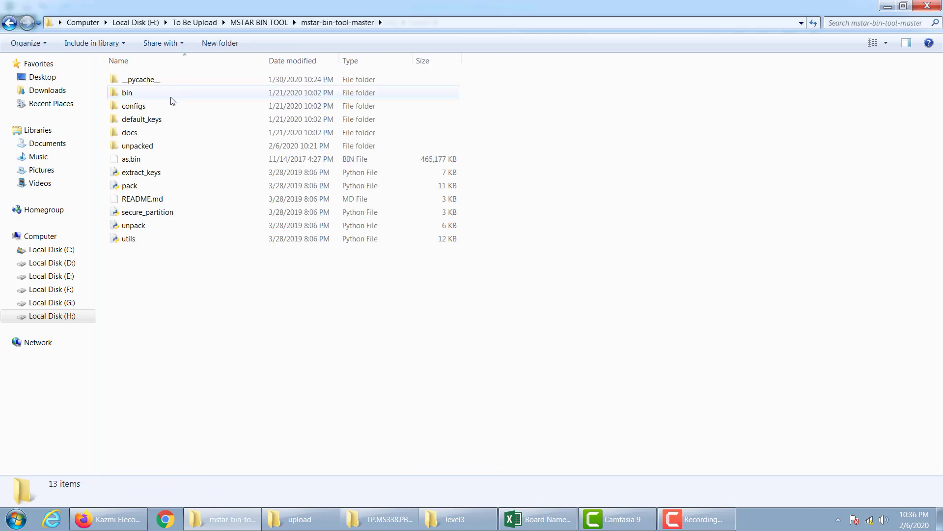
click(138, 150)
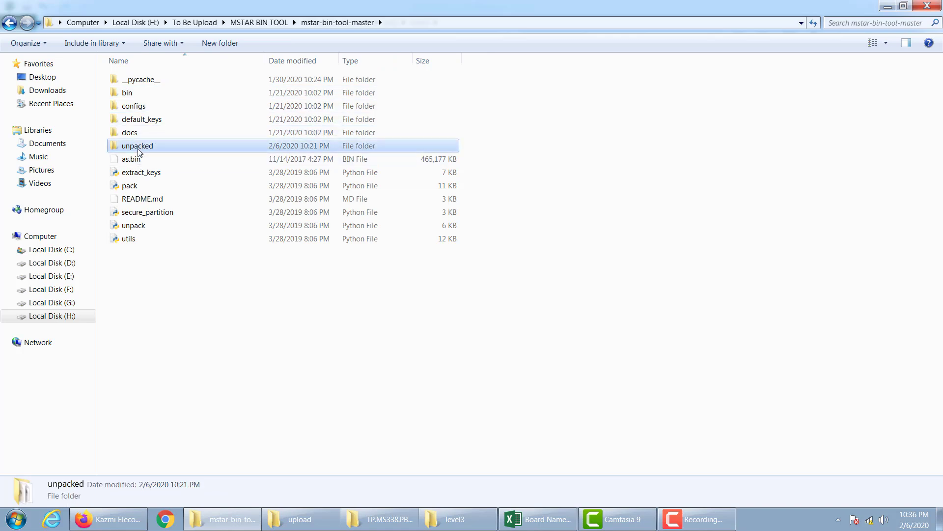
double_click(139, 150)
click(132, 136)
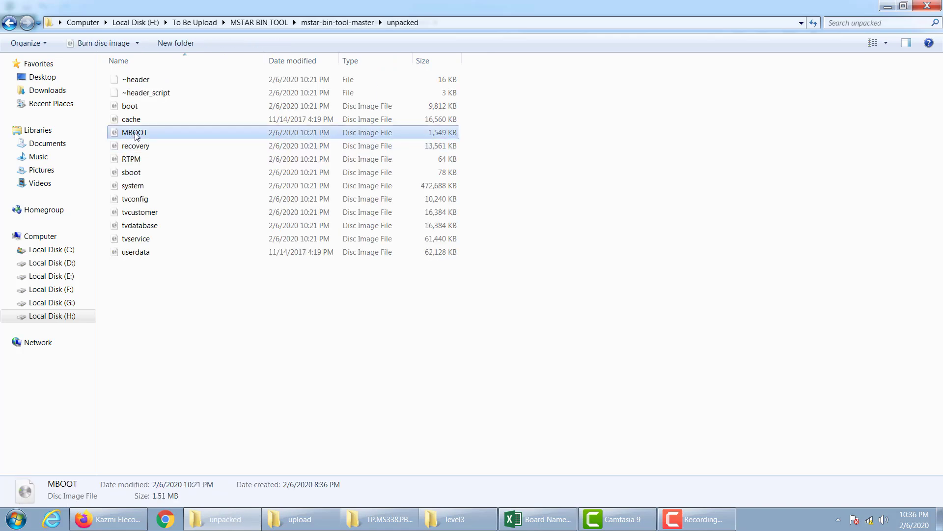
right_click(133, 136)
click(162, 307)
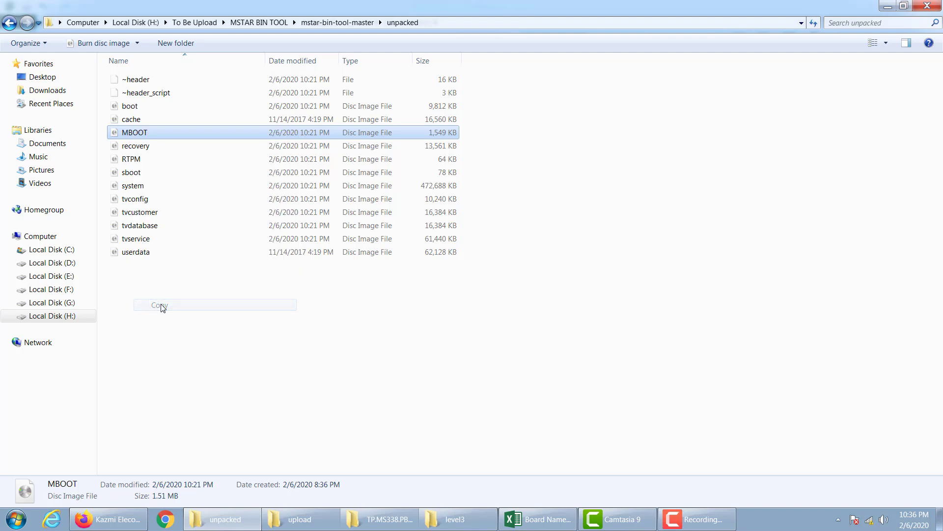
Go back to MSTAR BIN TOOL and open the IN folder within the nested UBoot_win_Tools folders
click(6, 23)
click(6, 23)
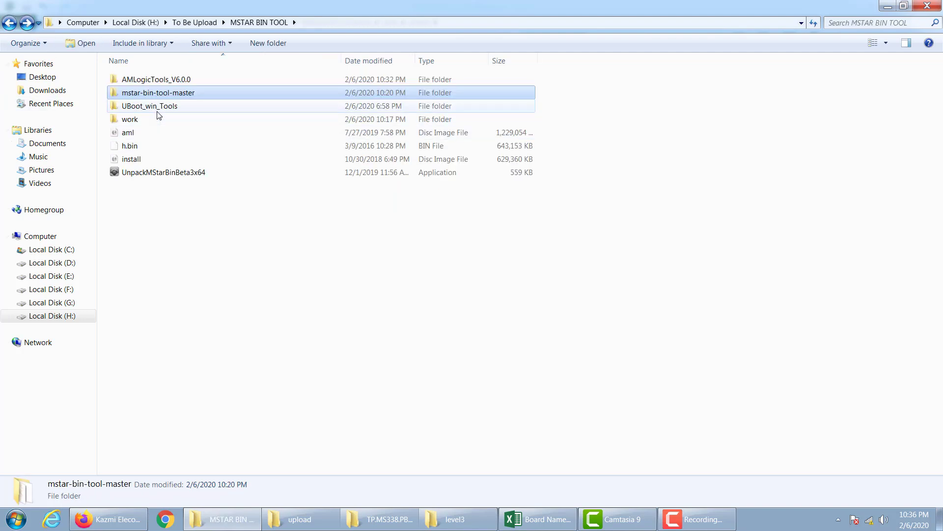
mouse_move(133, 108)
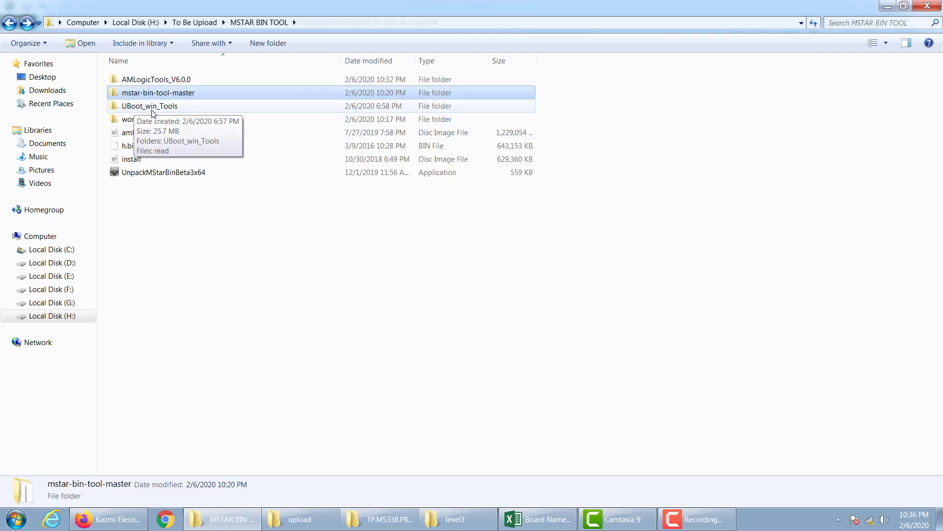
double_click(168, 109)
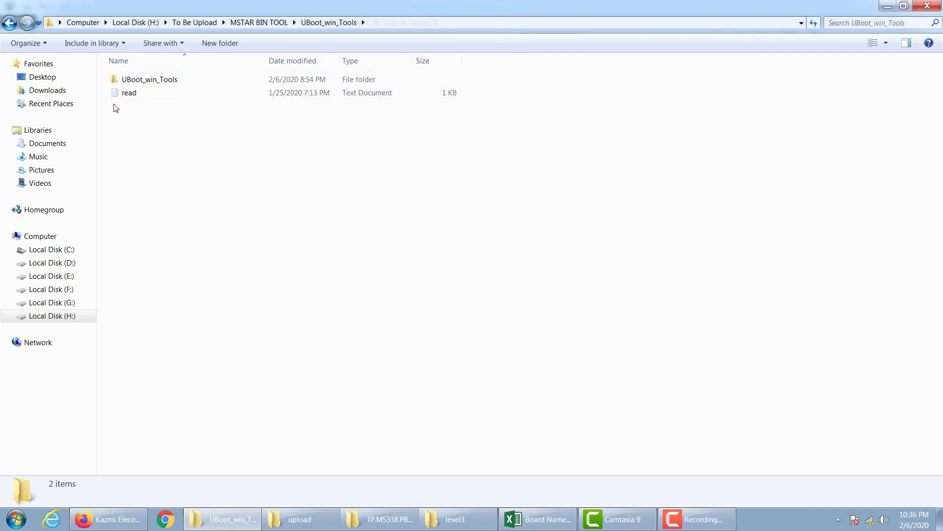
double_click(148, 81)
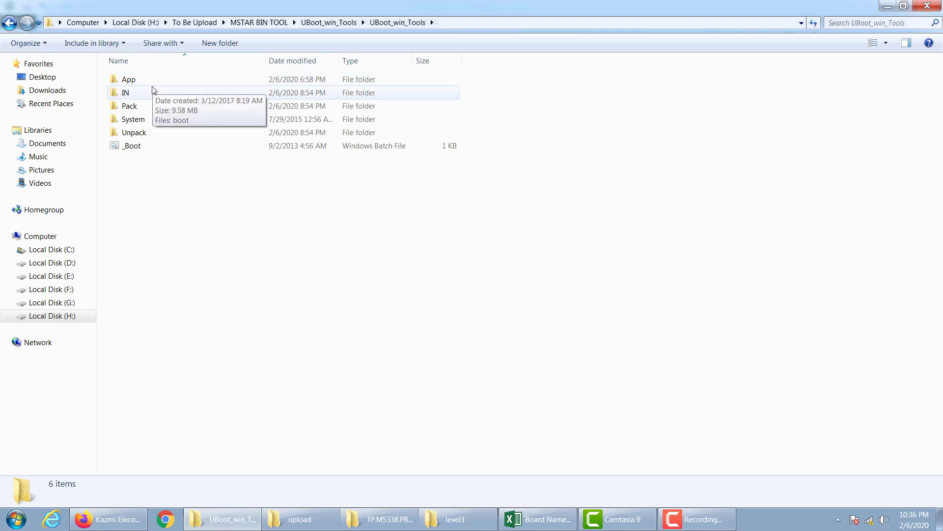
double_click(126, 93)
Permanently delete the boot image from the IN folder and paste the copied MBOOT image there
right_click(147, 159)
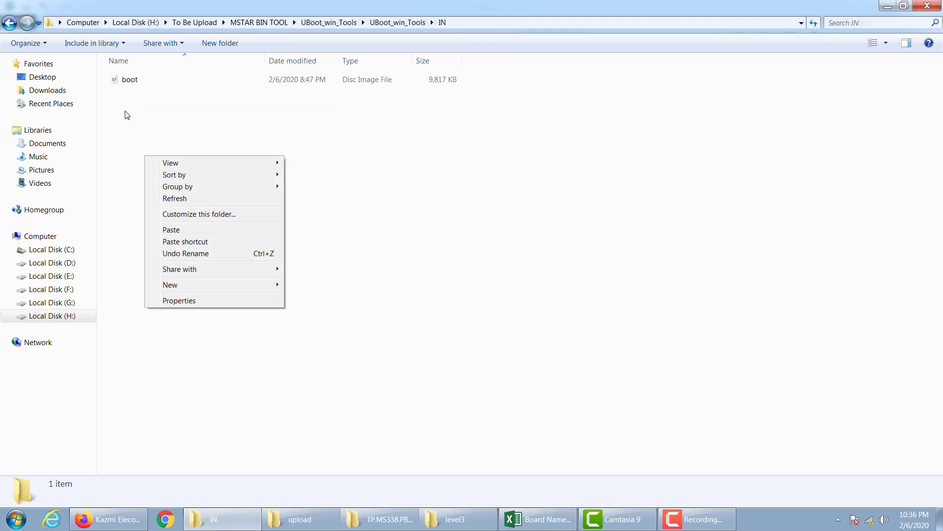
click(128, 80)
key(shift+Delete)
key(Return)
right_click(173, 124)
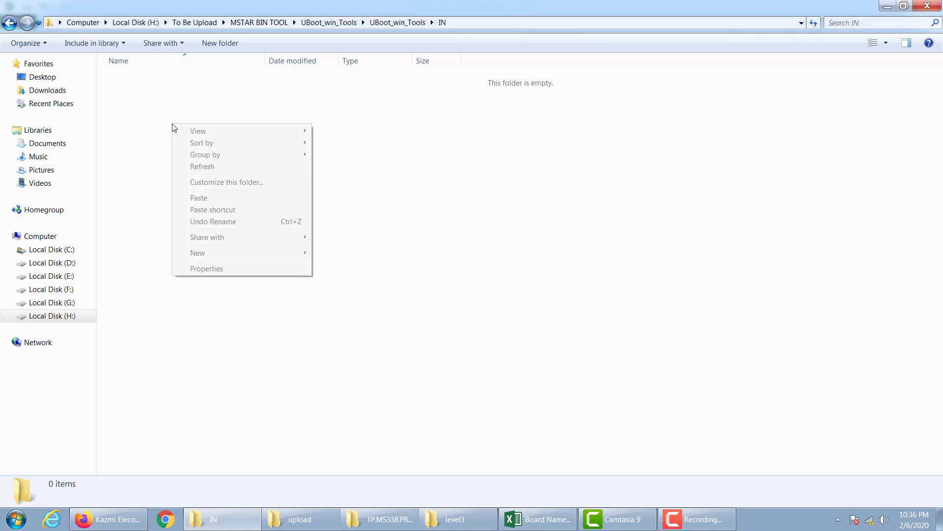
click(190, 201)
Run the _Boot batch file from the inner UBoot_win_Tools folder
click(10, 23)
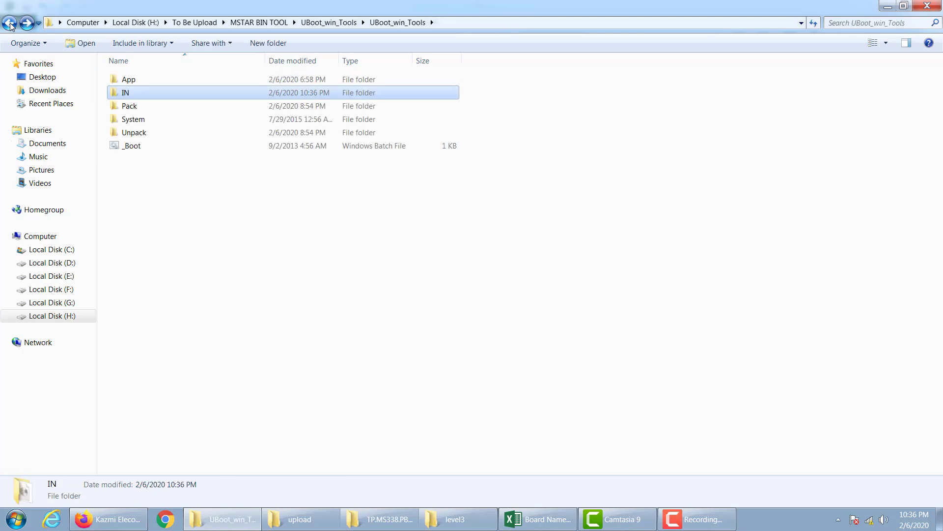
click(10, 23)
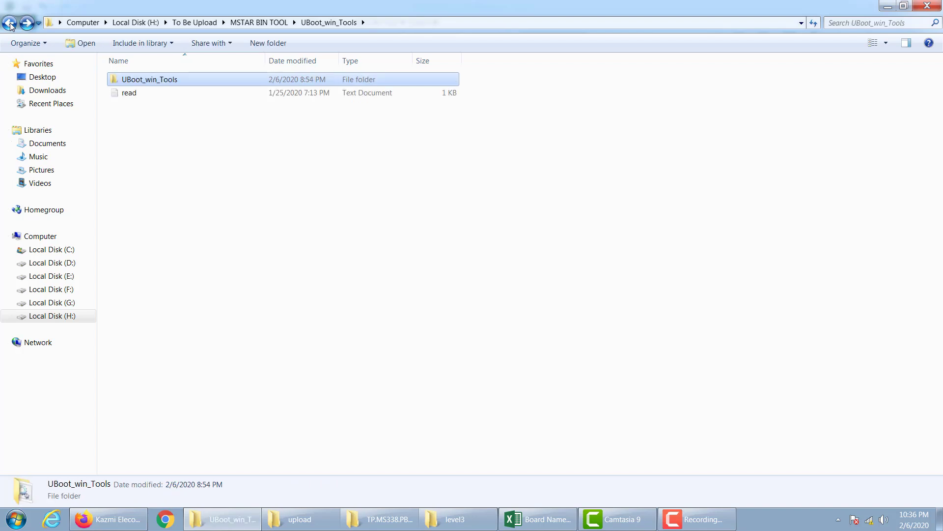
click(159, 186)
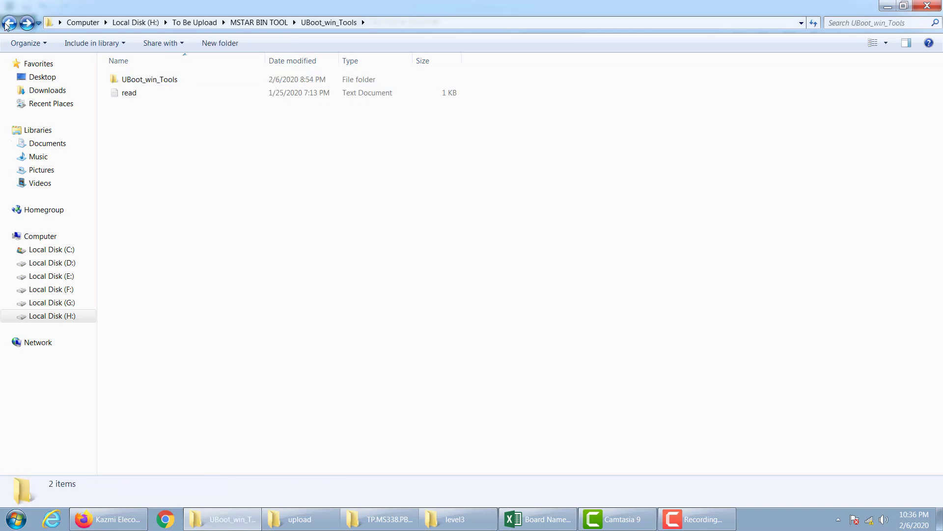
double_click(162, 80)
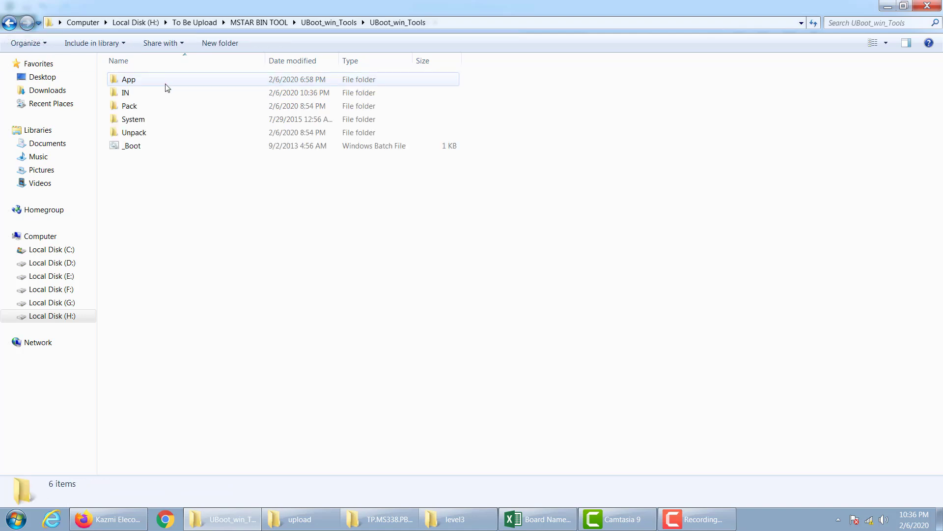
click(130, 150)
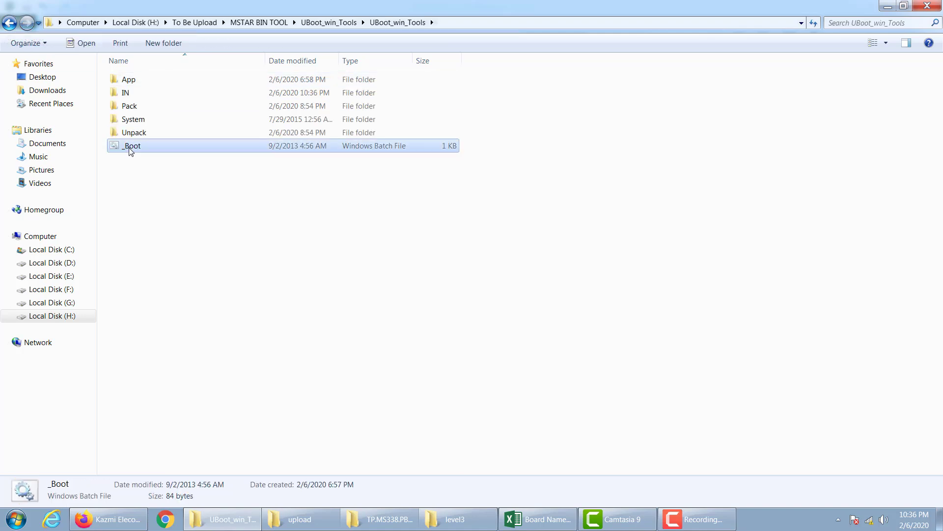
click(126, 158)
click(137, 150)
double_click(137, 150)
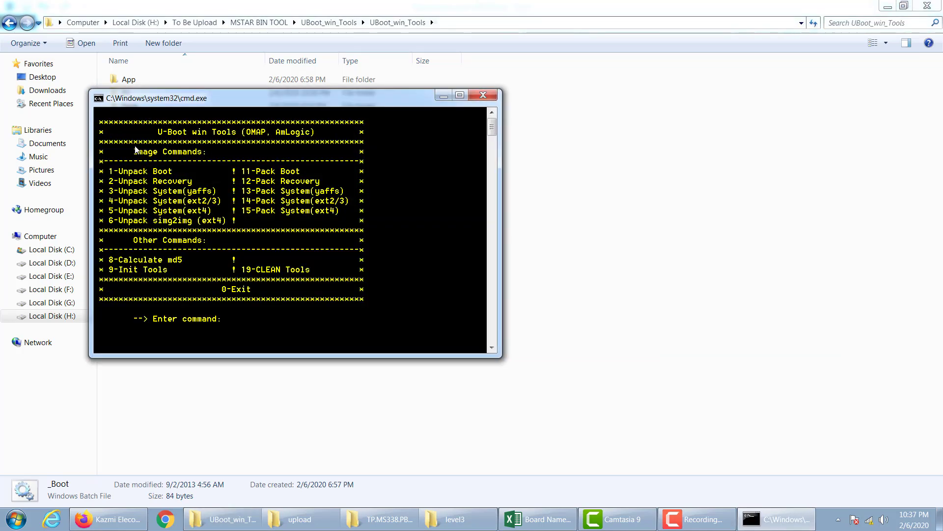
Run command 9, Init Tools, in U-Boot win Tools and return to its command list
drag(262, 111, 454, 112)
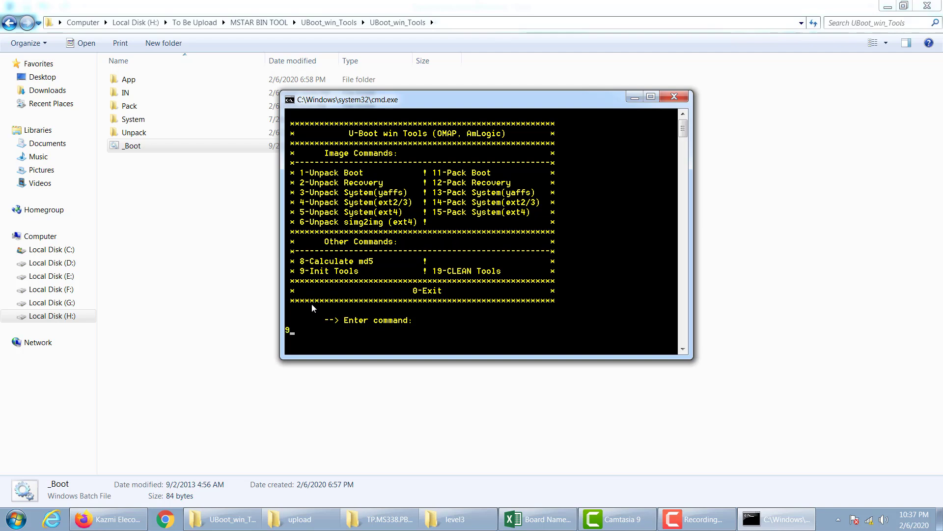
key(Return)
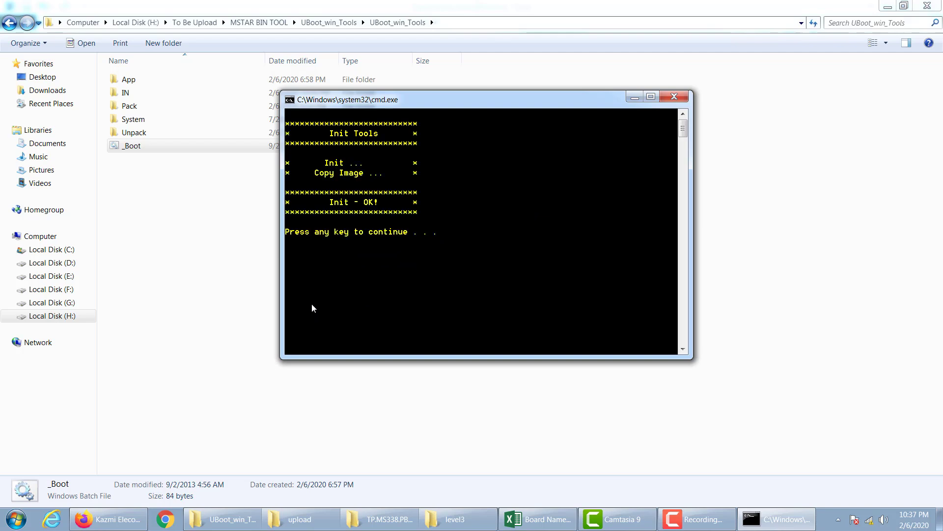
key(Return)
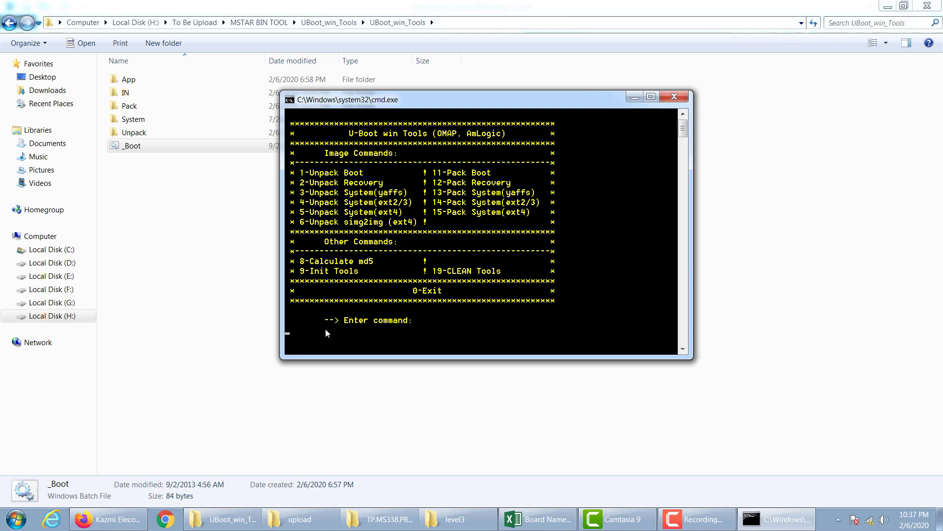
Try to unpack the boot image with command 1, Unpack Boot, and close the U-Boot win Tools console
key(Return)
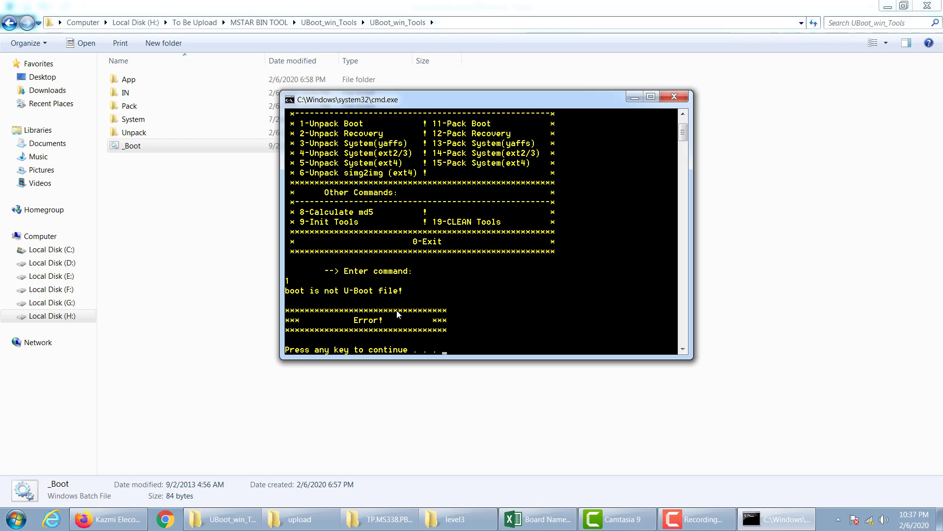
key(Return)
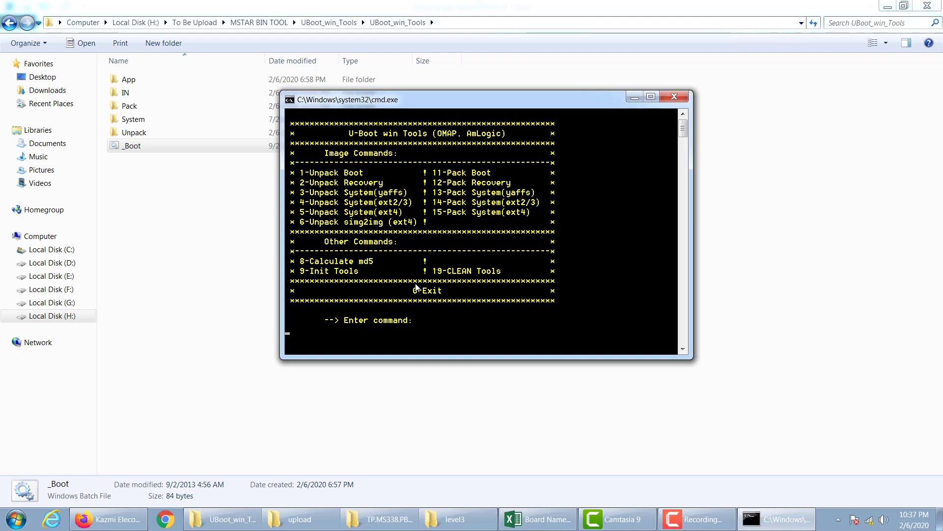
click(674, 97)
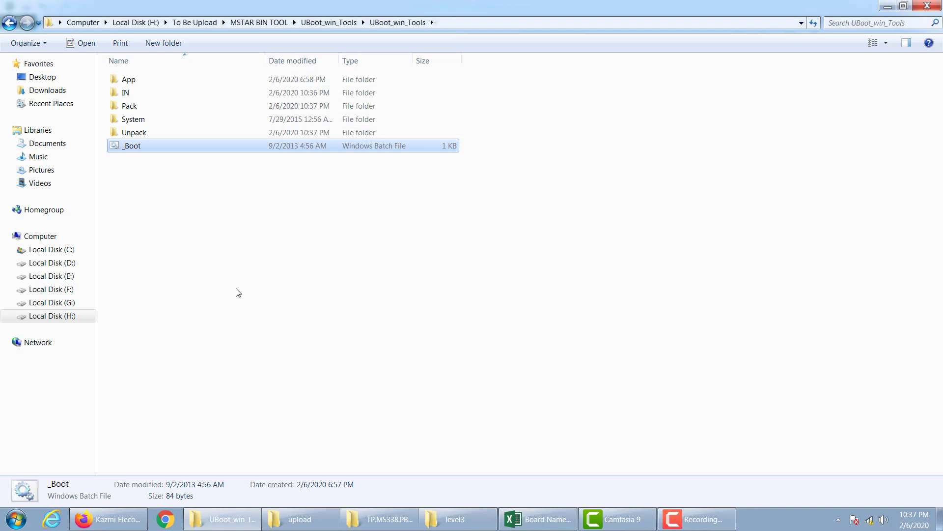
Return to the MSTAR BIN TOOL folder and clear the folder selection
click(10, 23)
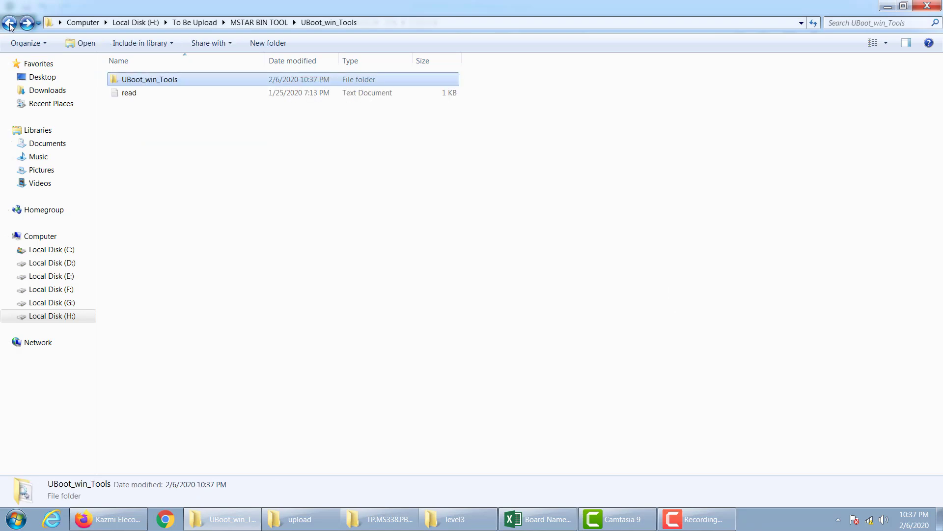
click(9, 23)
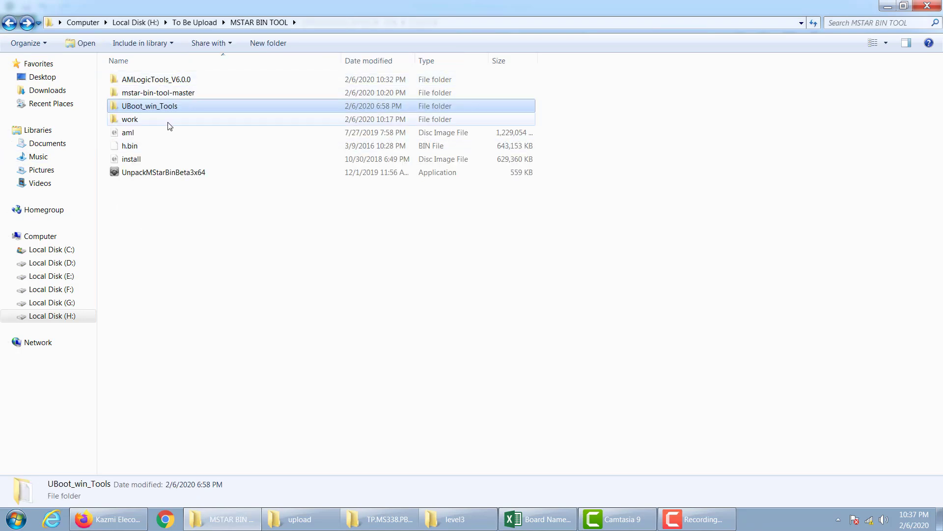
click(257, 219)
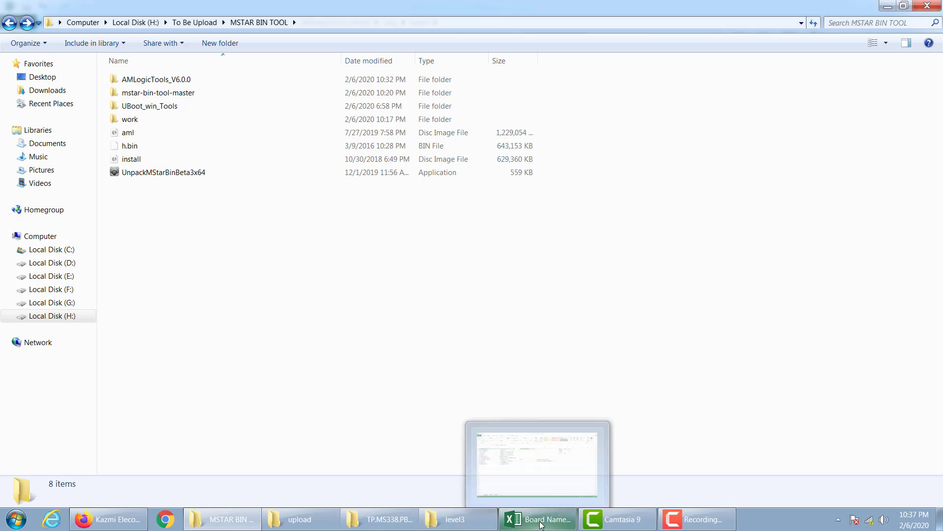
Switch to the Board Name_with_BIN Name workbook in Excel and examine the board and firmware file names in A8:D9
click(541, 521)
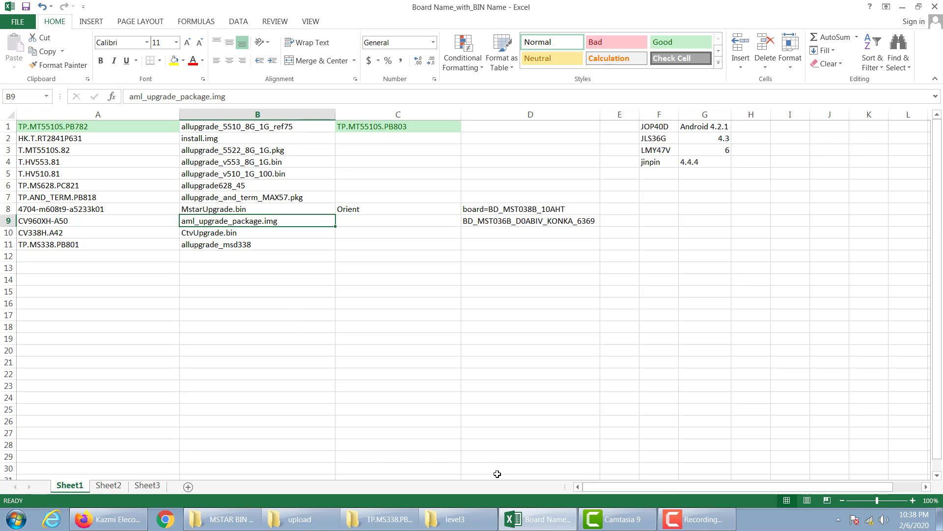
mouse_move(459, 527)
click(112, 210)
click(138, 284)
drag(139, 212, 498, 221)
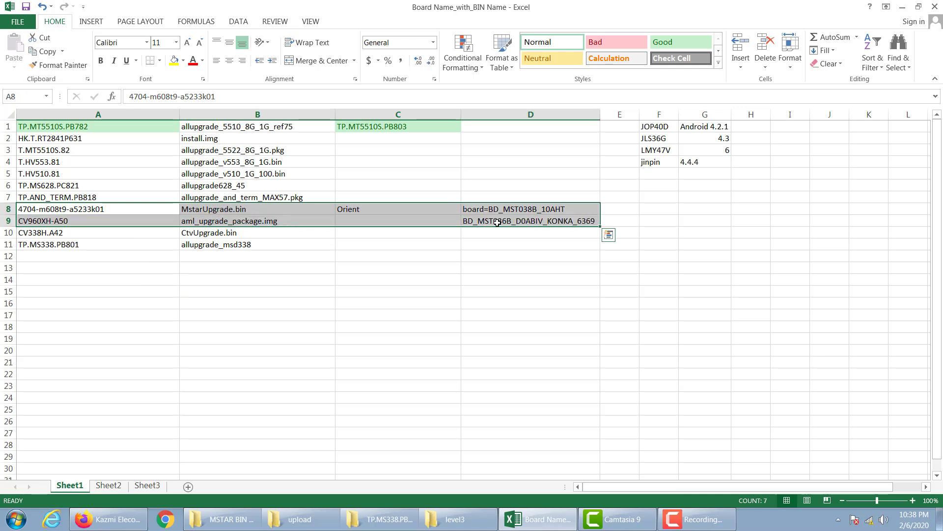
click(418, 283)
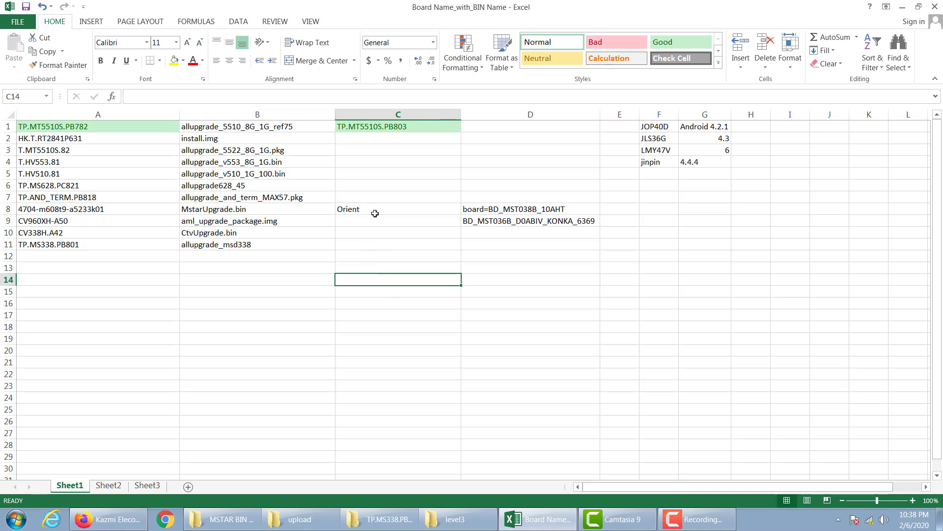
click(375, 213)
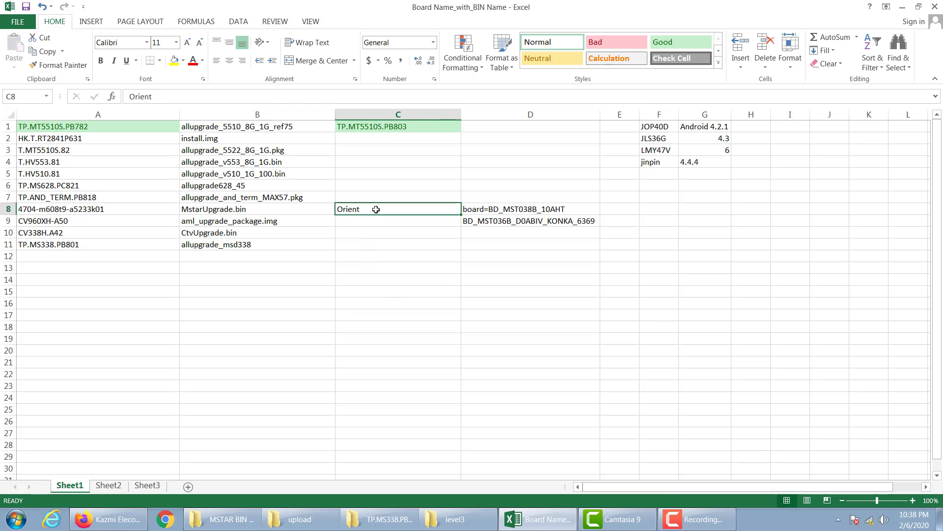
drag(142, 208, 492, 221)
click(240, 338)
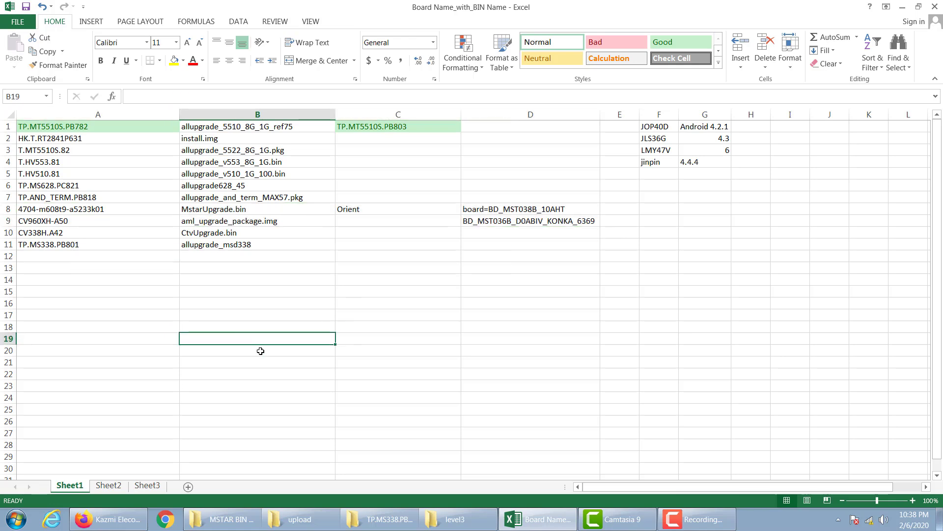